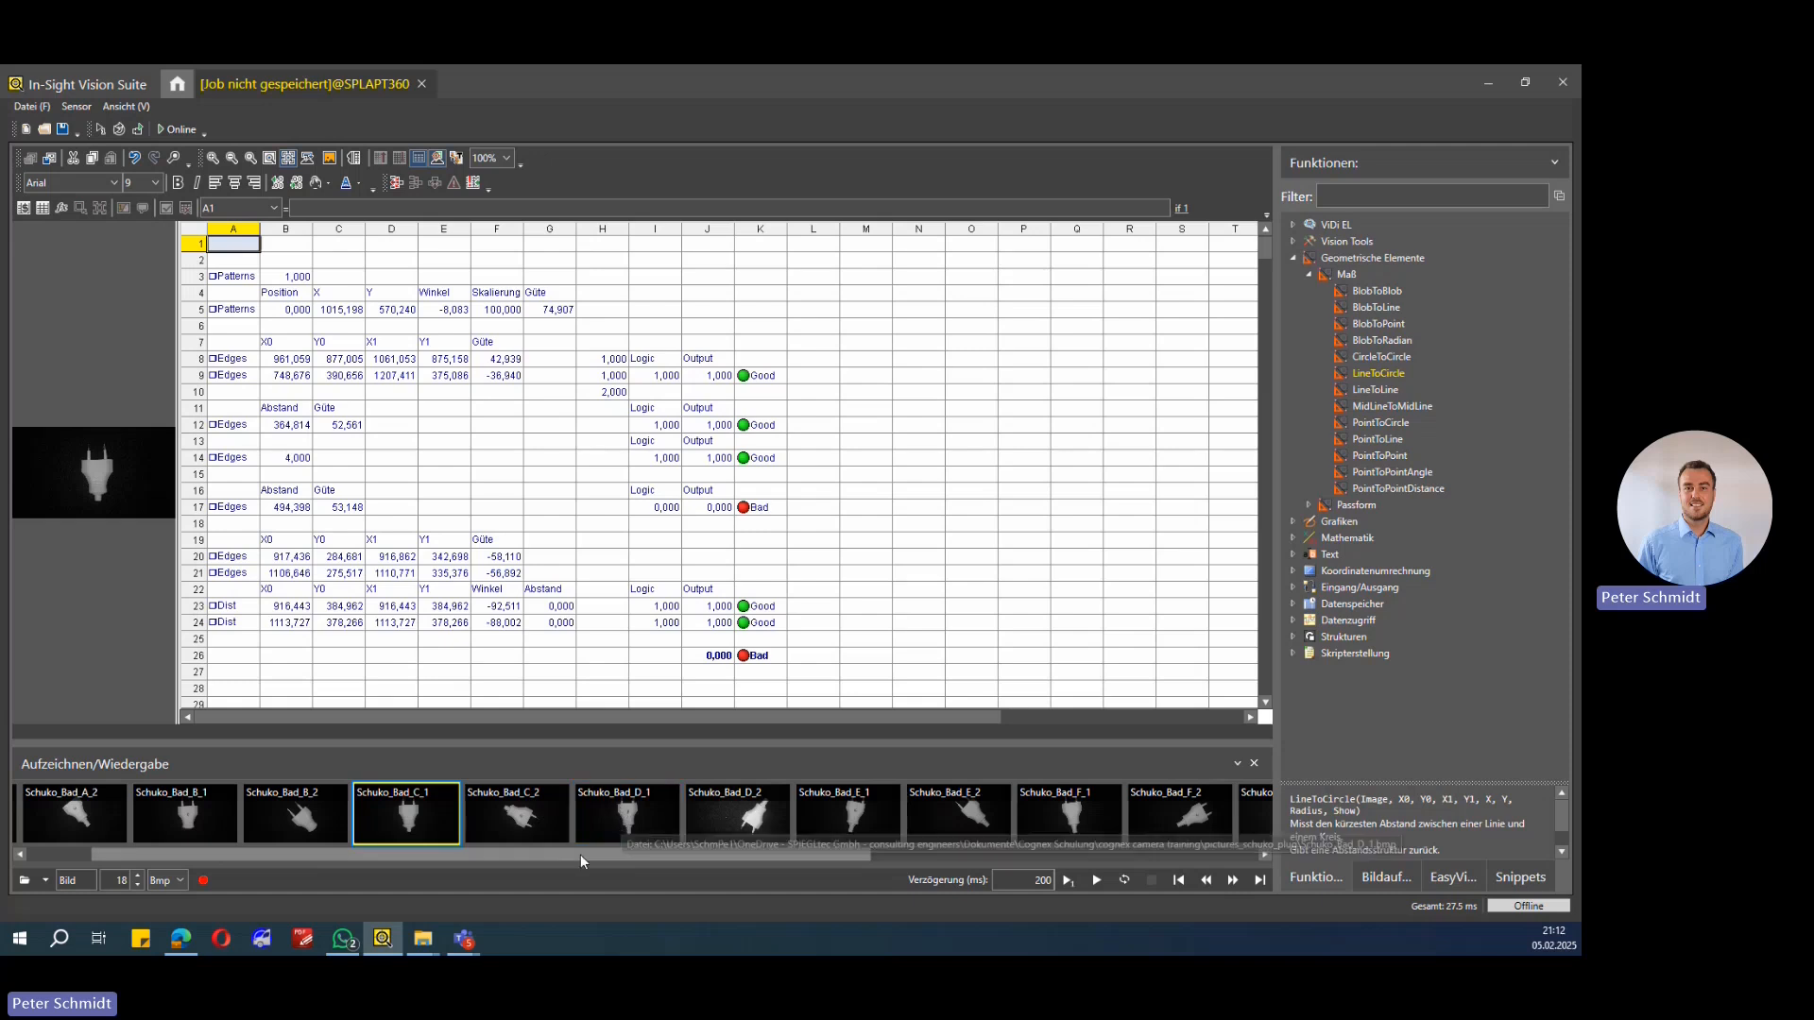
Step: Load the Schuko_Good_1 image from the recorded image strip
{"action": "left_click_drag", "start_coordinate": [689, 858], "coordinate": [907, 837]}
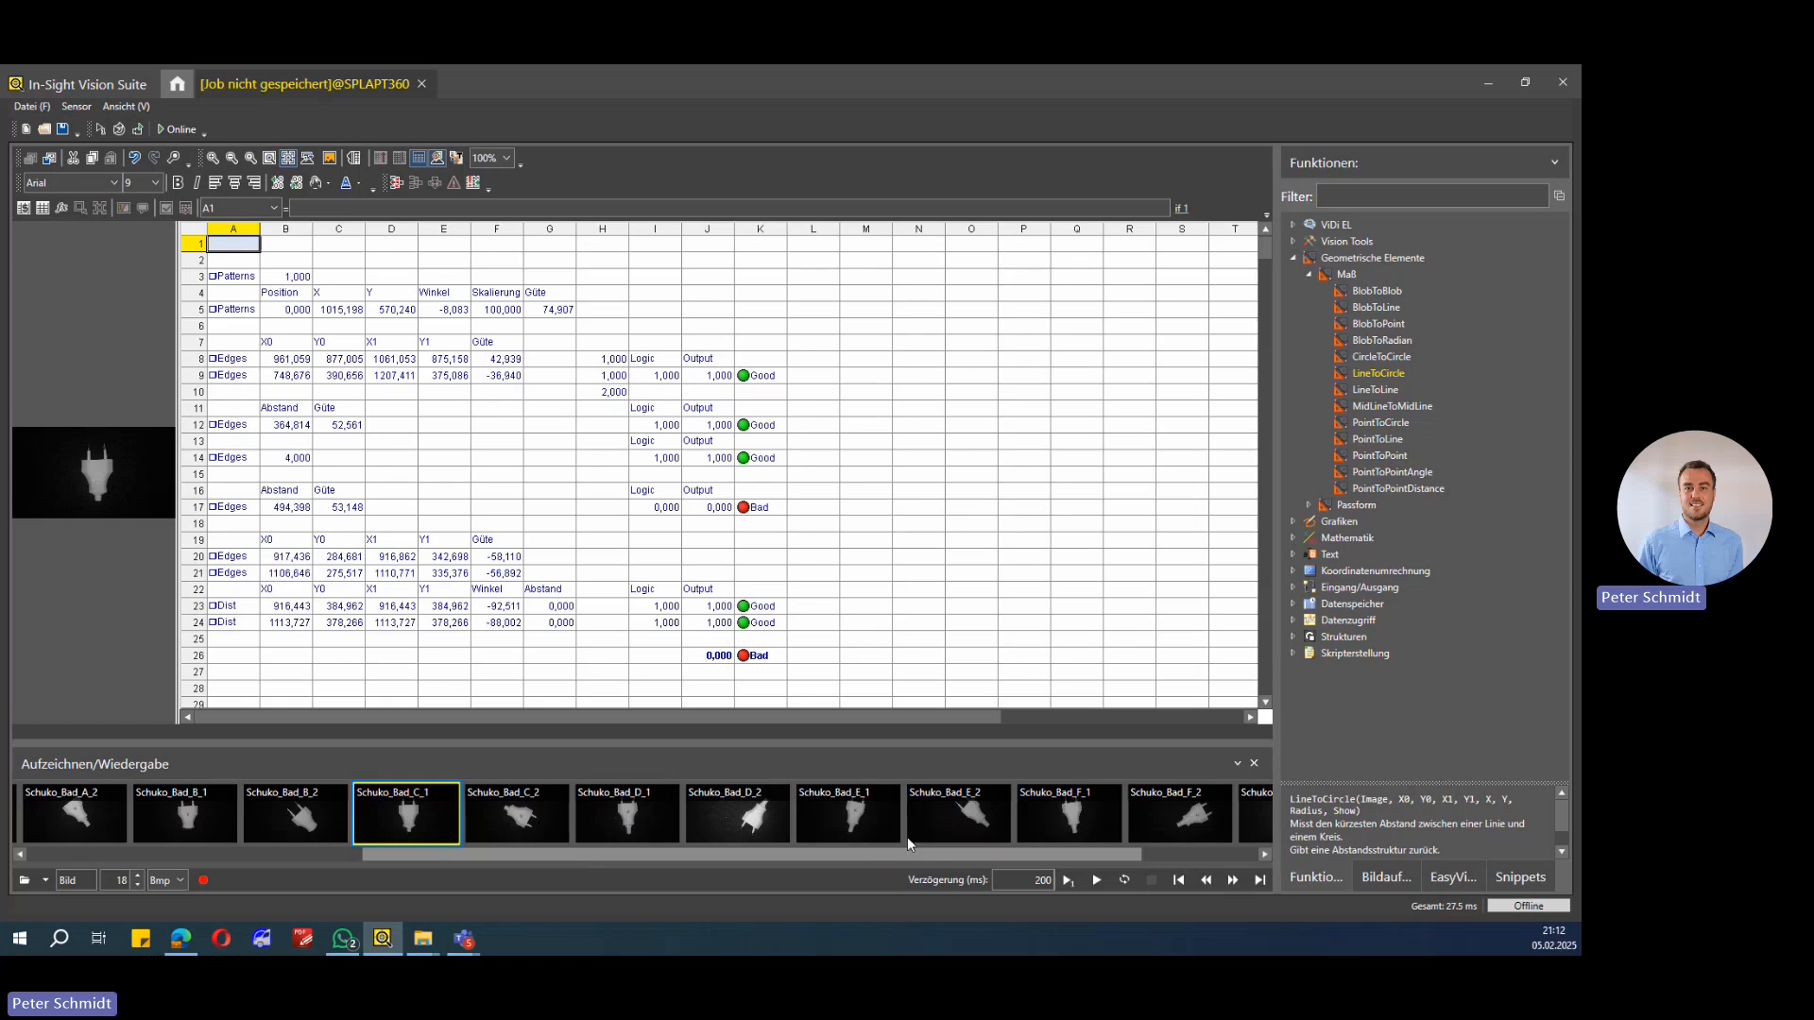
{"action": "left_click", "coordinate": [761, 825]}
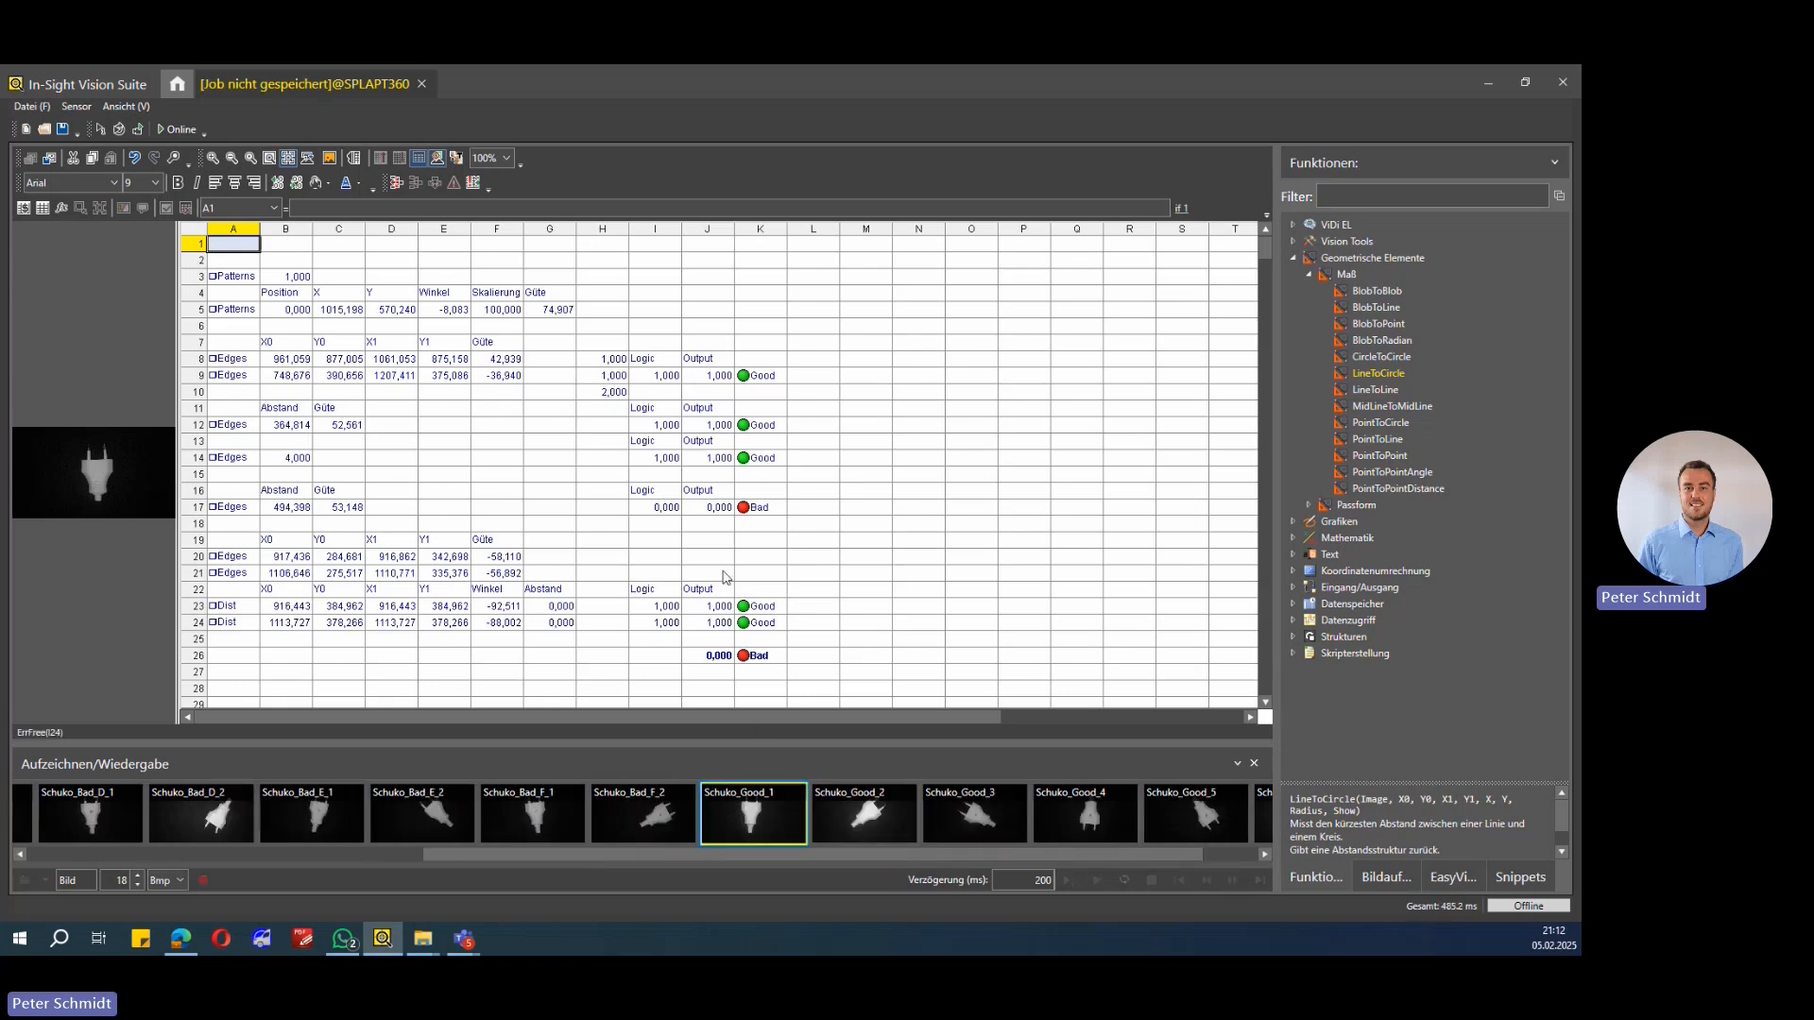
Step: Widen the image display beside the spreadsheet and select the FindLine edge cell A8
{"action": "left_click", "coordinate": [232, 314]}
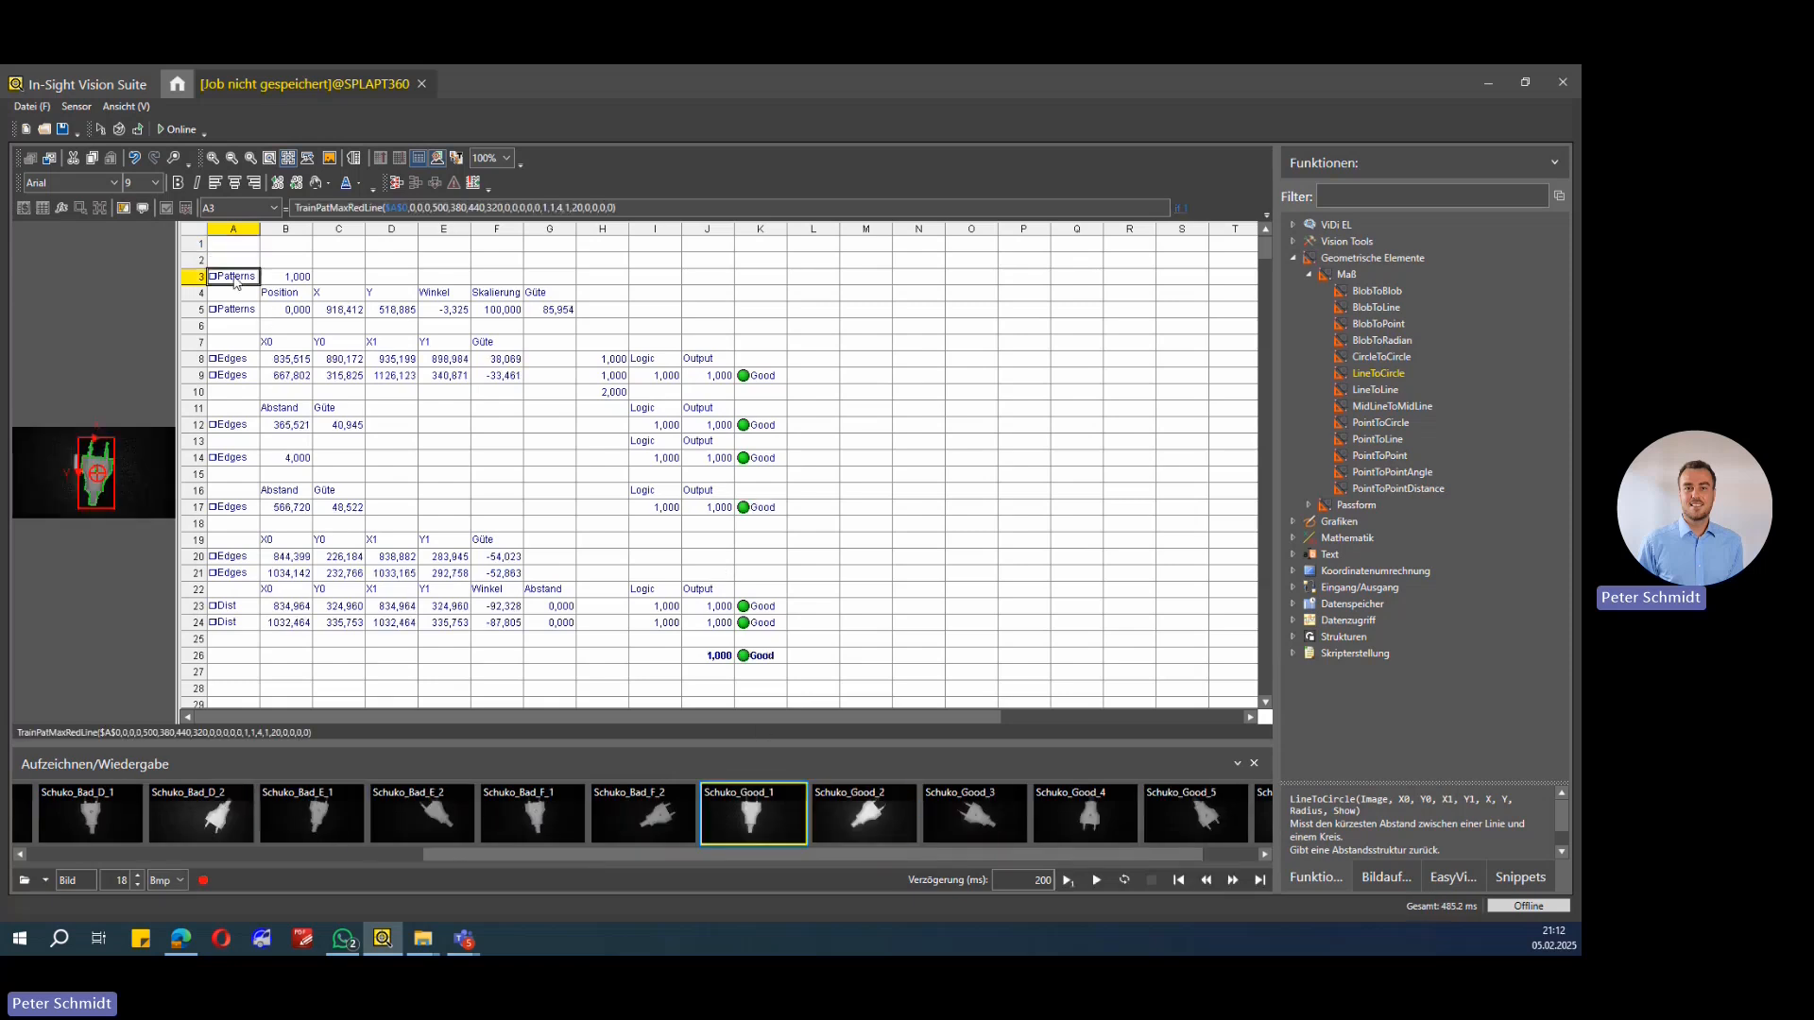
{"action": "left_click", "coordinate": [232, 276]}
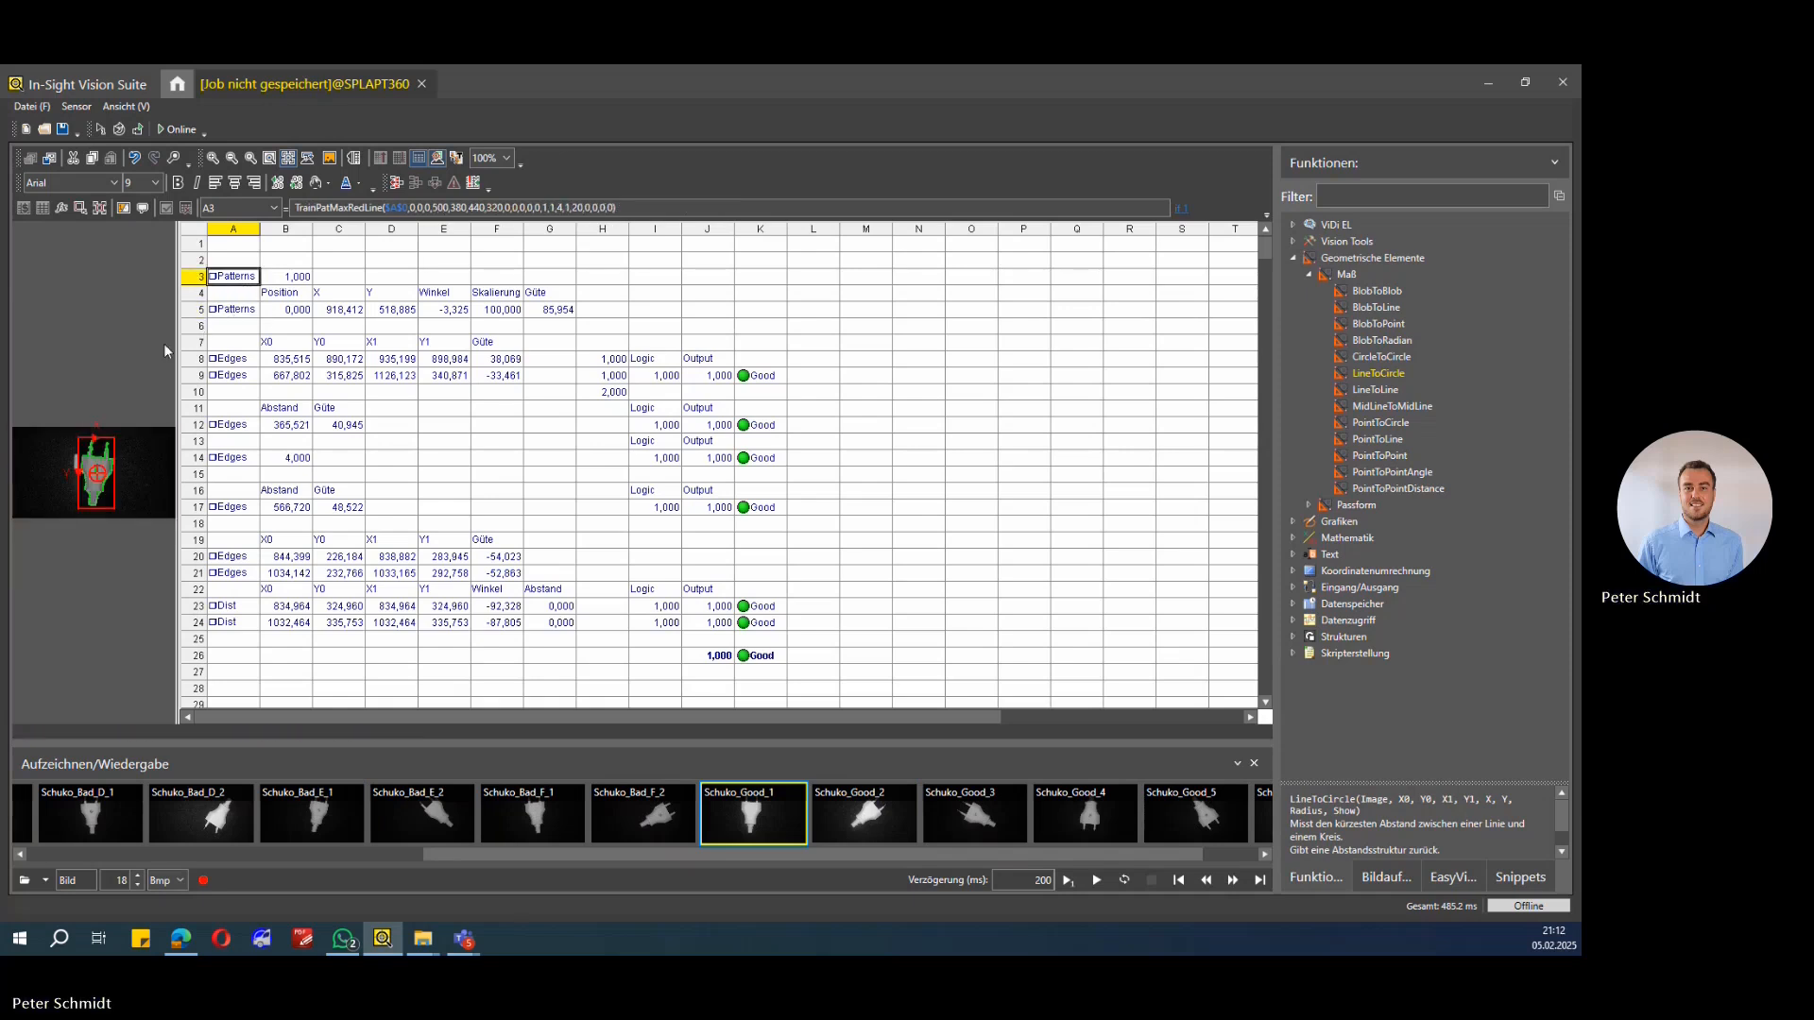
{"action": "left_click_drag", "start_coordinate": [464, 355], "coordinate": [520, 358]}
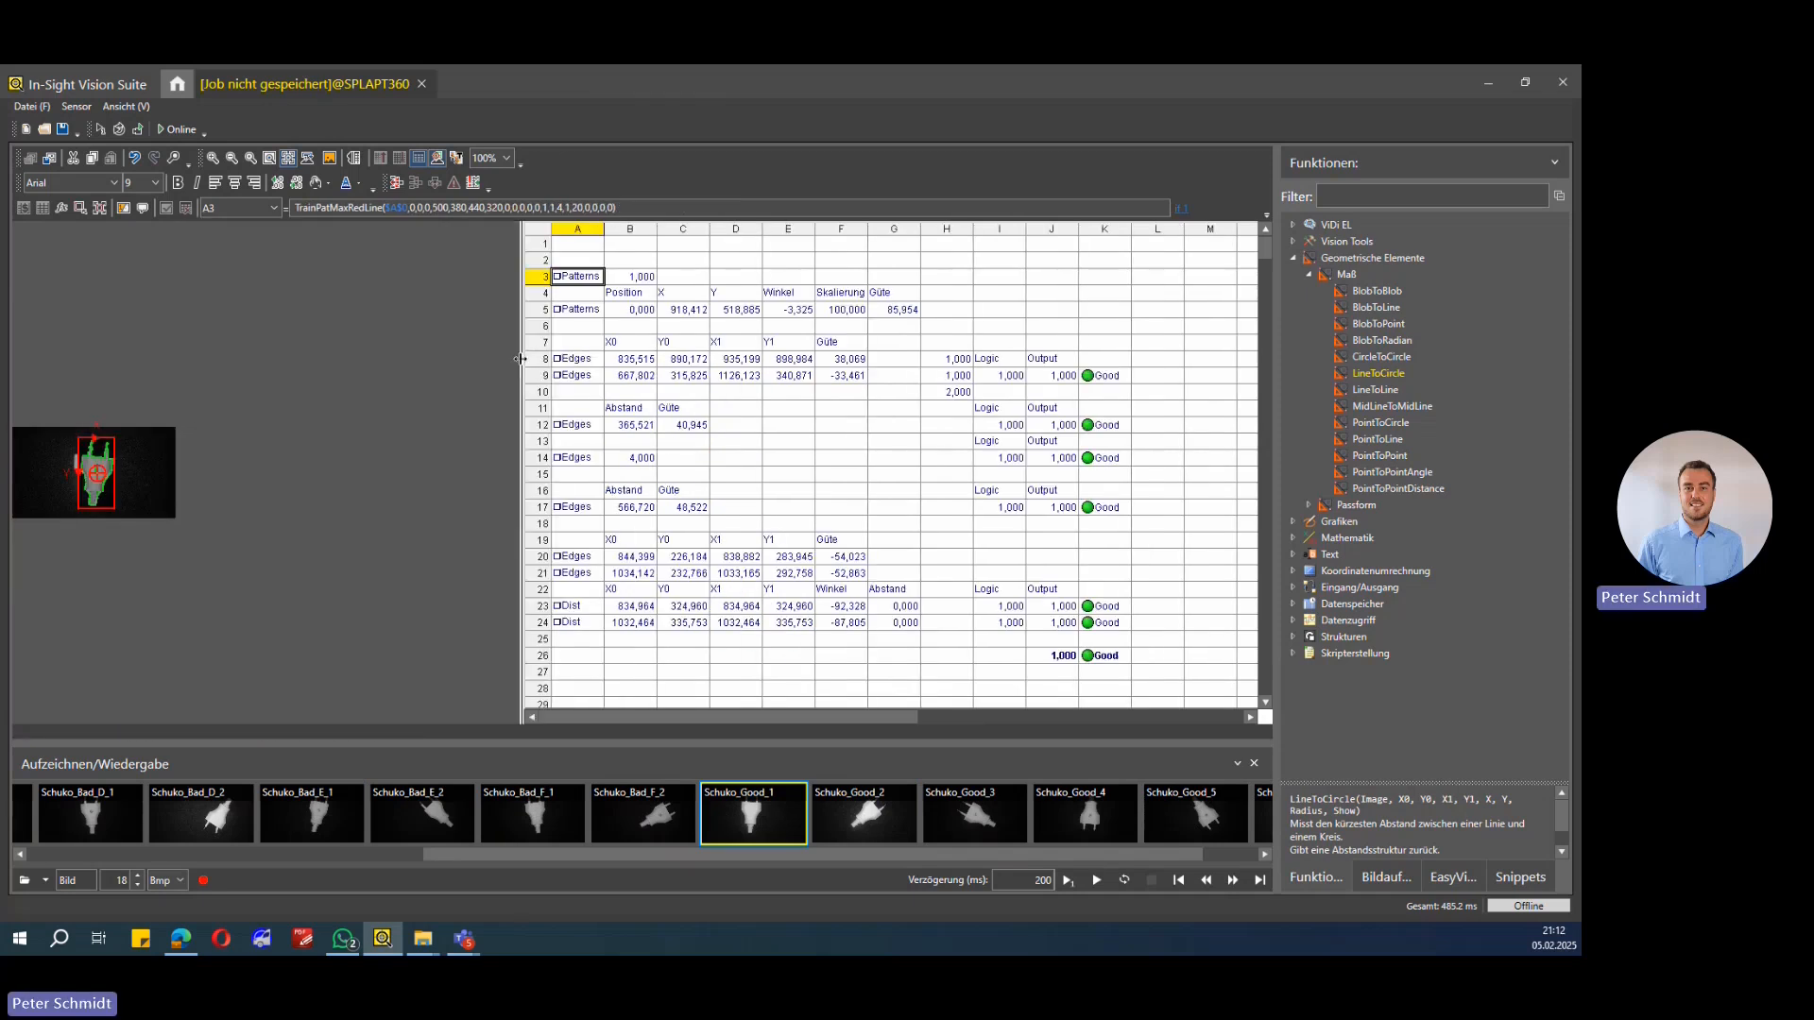
{"action": "left_click", "coordinate": [571, 360]}
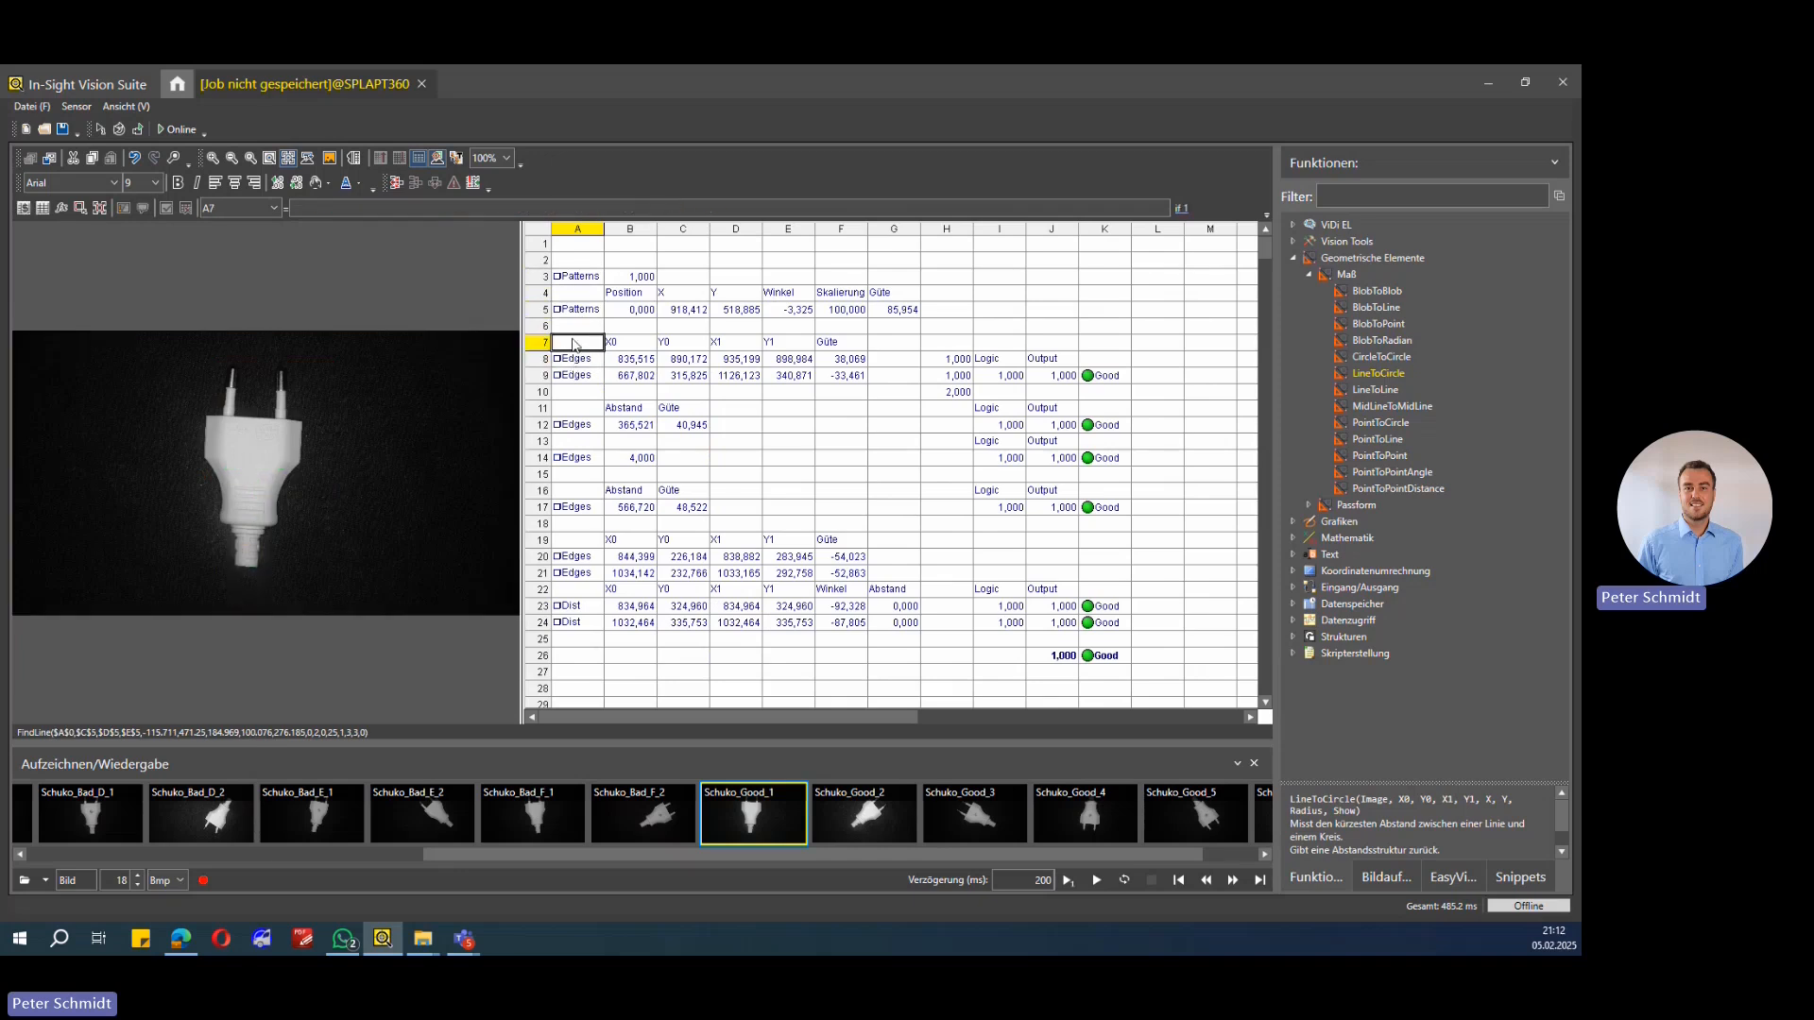
Step: Browse the edge functions under Vision Tools, comparing FindCurve, FindLine, FindMultiLine and FindSegment descriptions
{"action": "left_click", "coordinate": [1294, 259]}
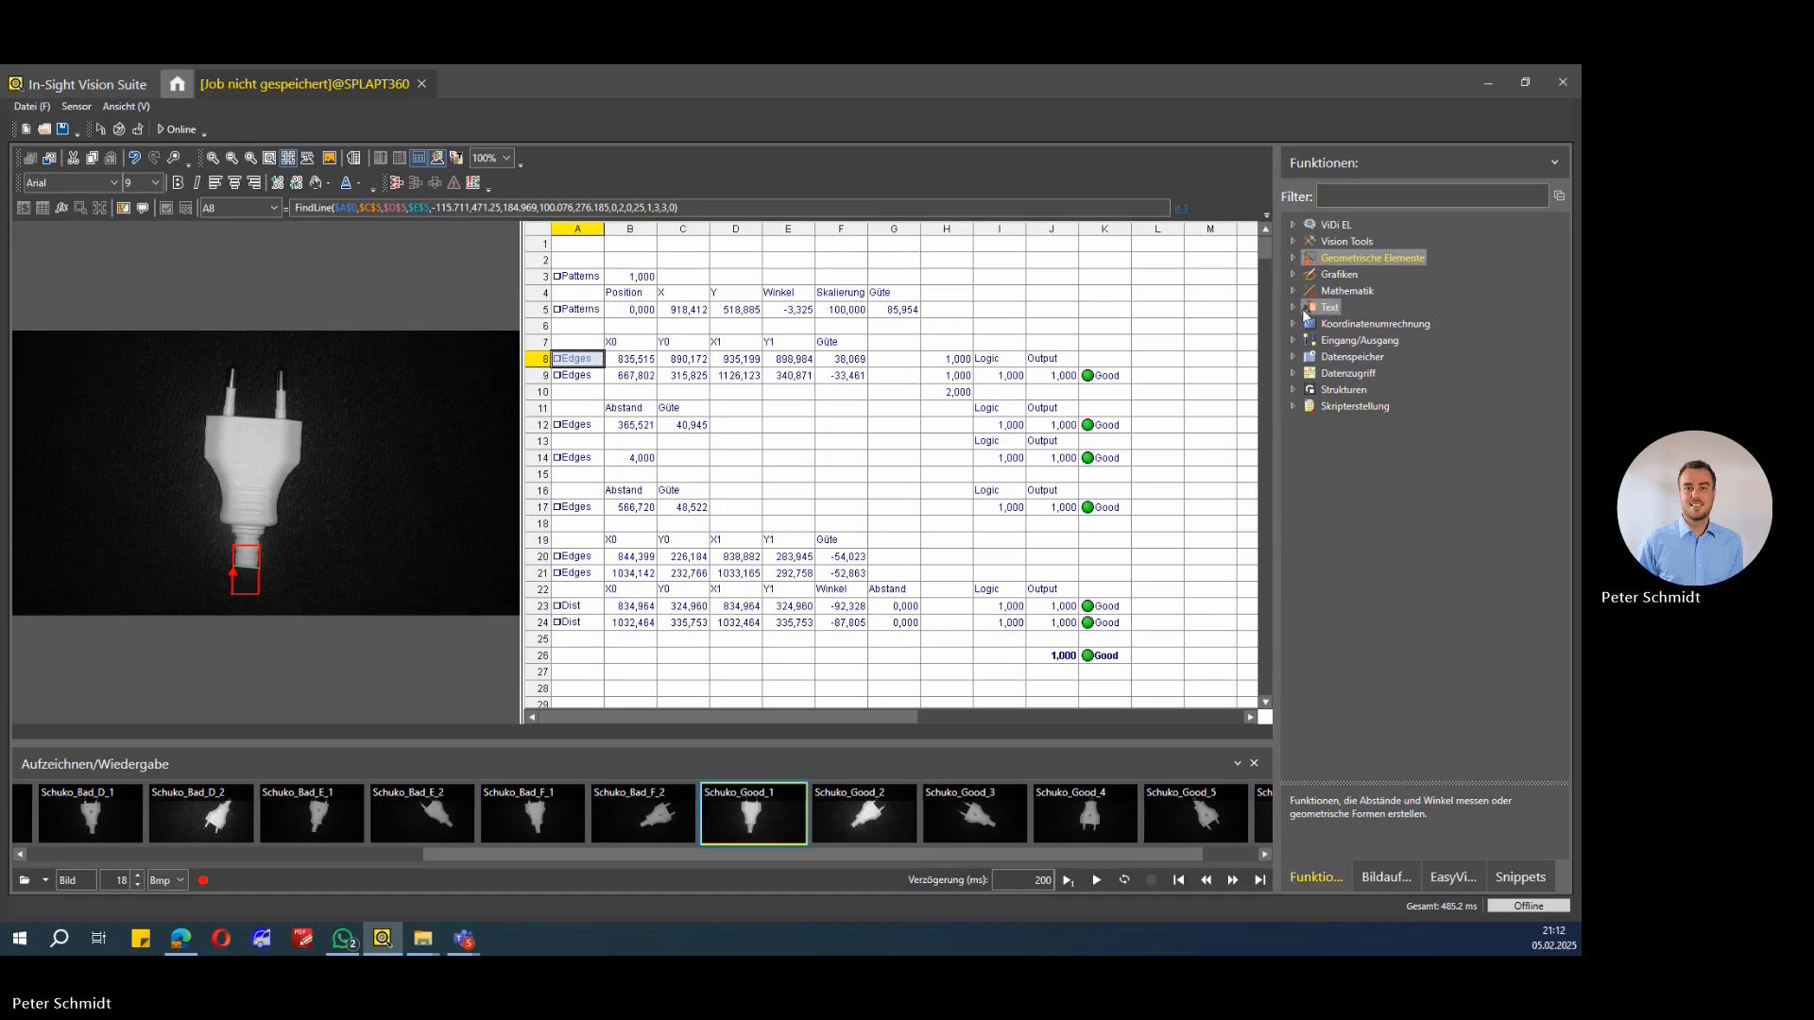
{"action": "left_click", "coordinate": [1293, 242]}
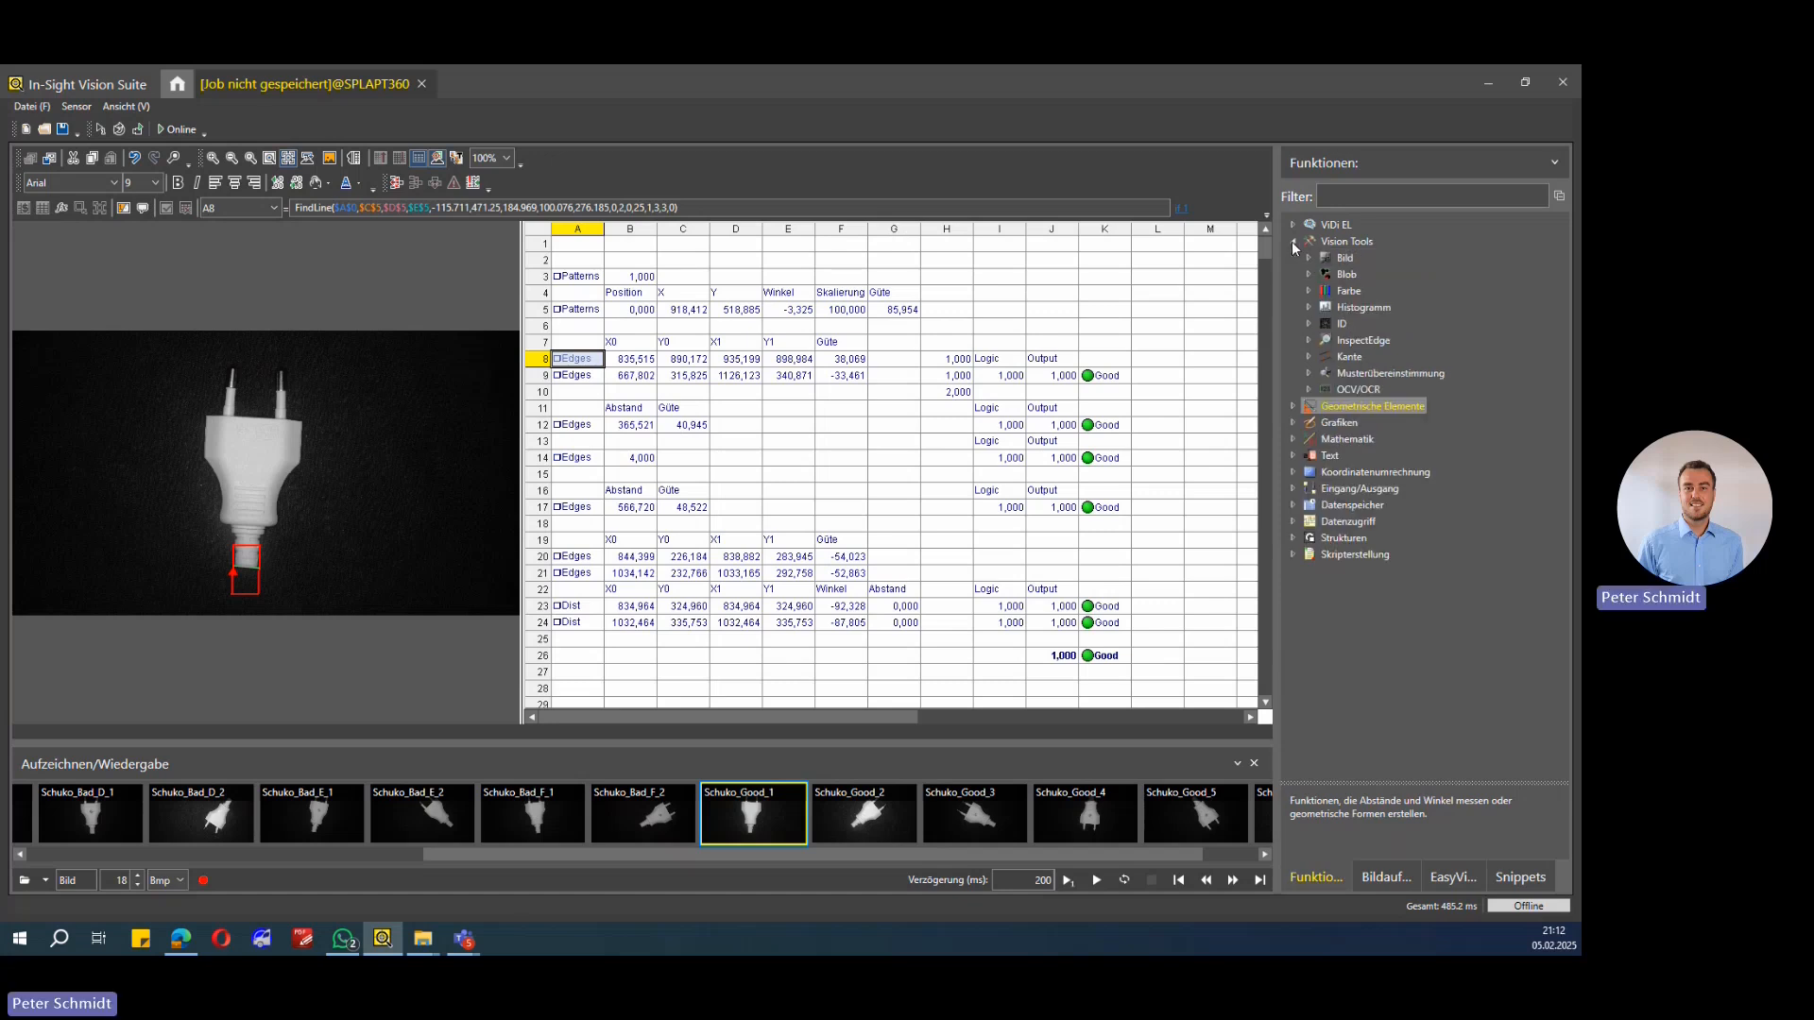
{"action": "left_click", "coordinate": [1308, 356]}
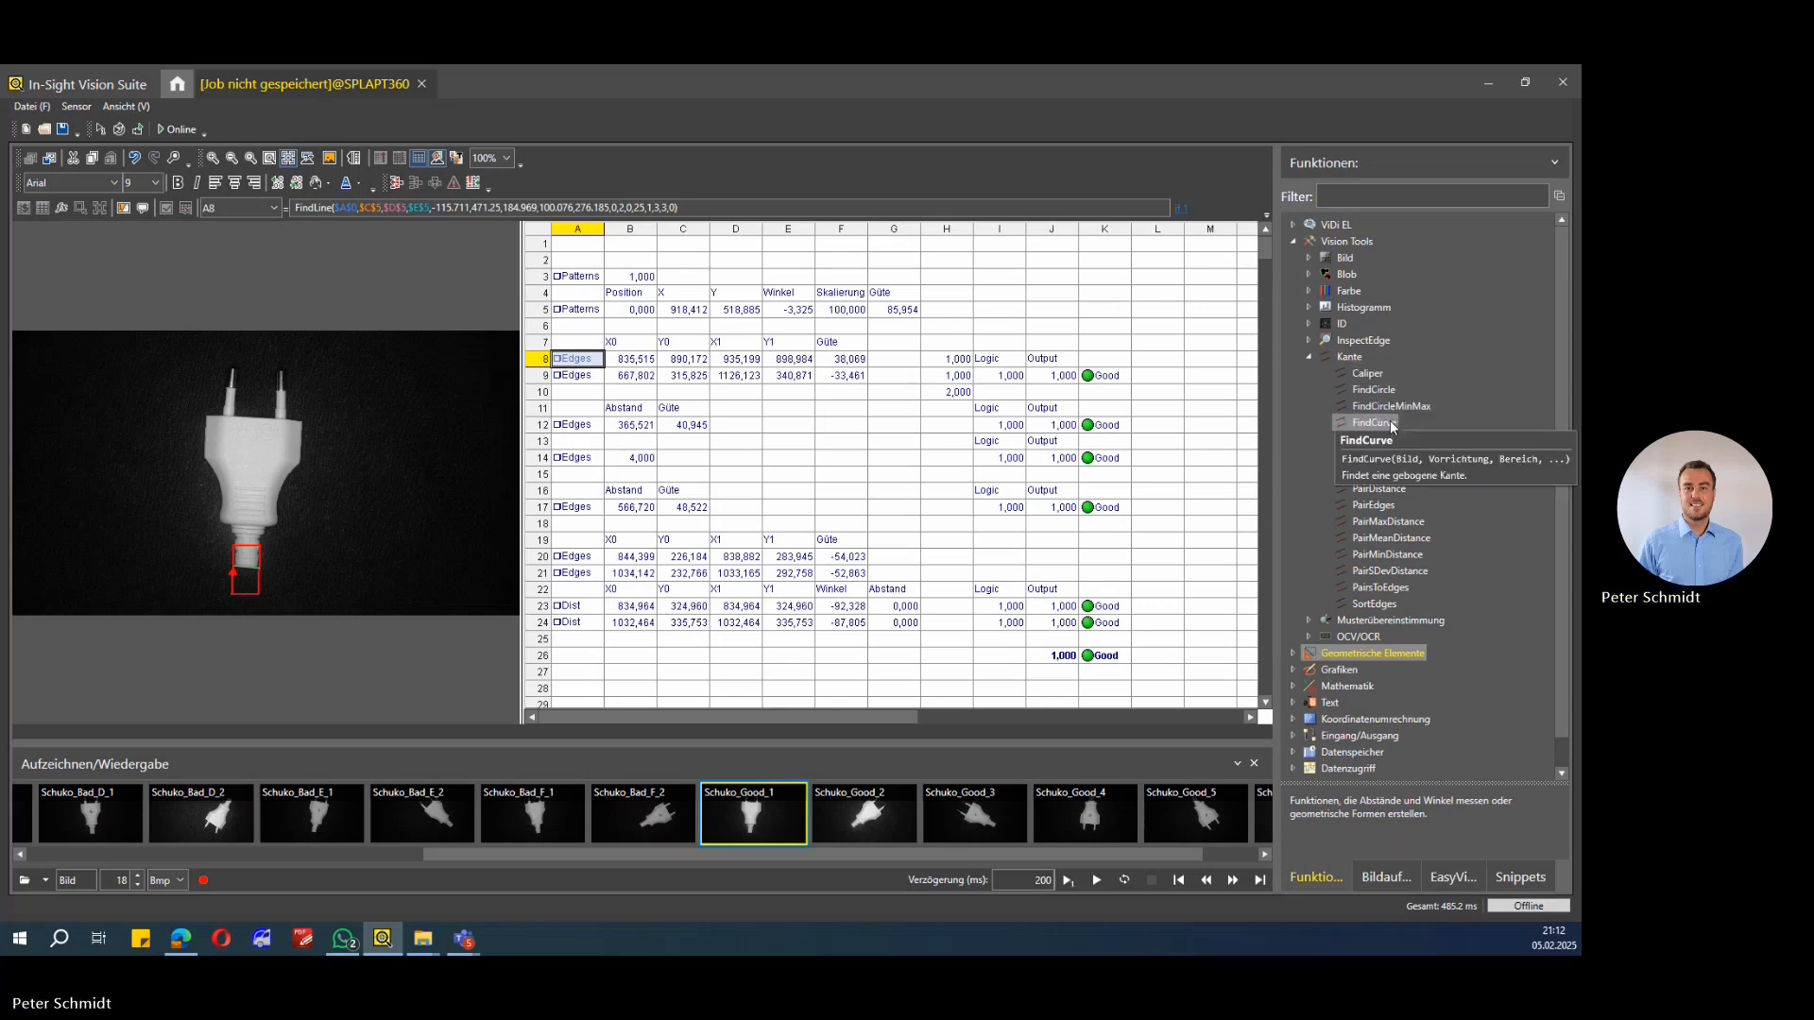
{"action": "left_click", "coordinate": [1388, 441]}
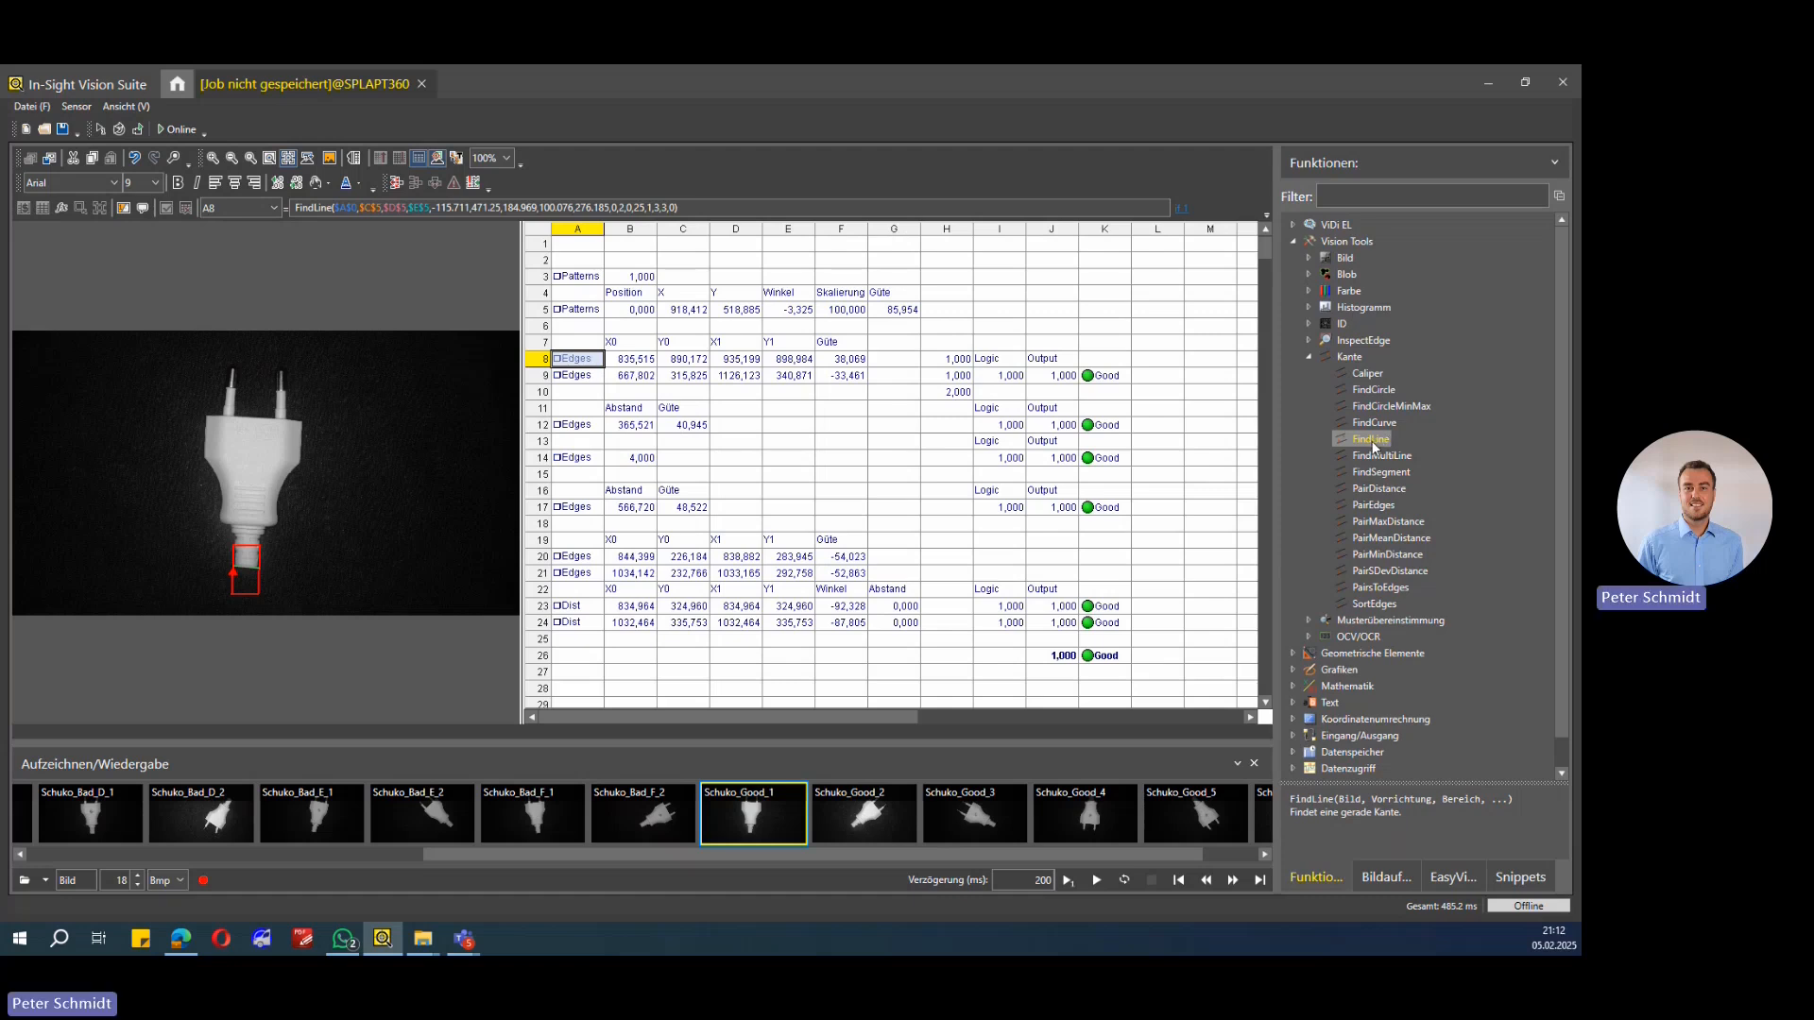
{"action": "left_click", "coordinate": [1368, 457]}
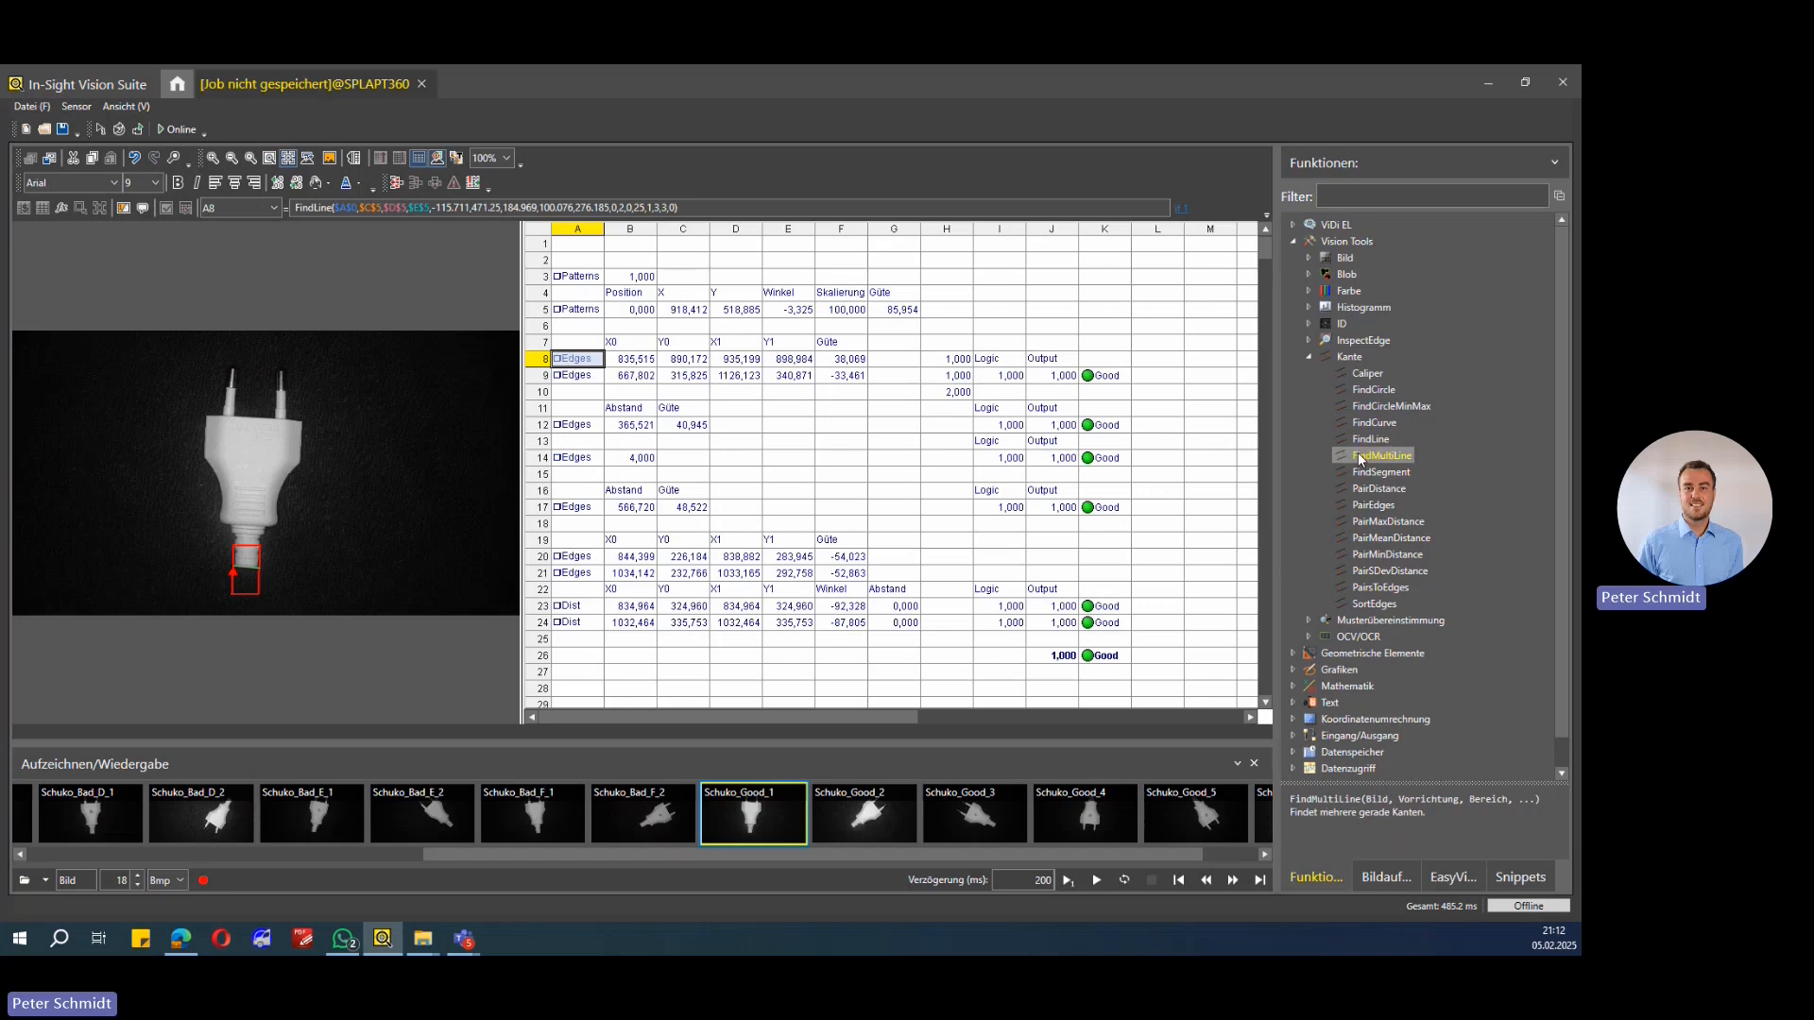
{"action": "left_click", "coordinate": [1369, 475]}
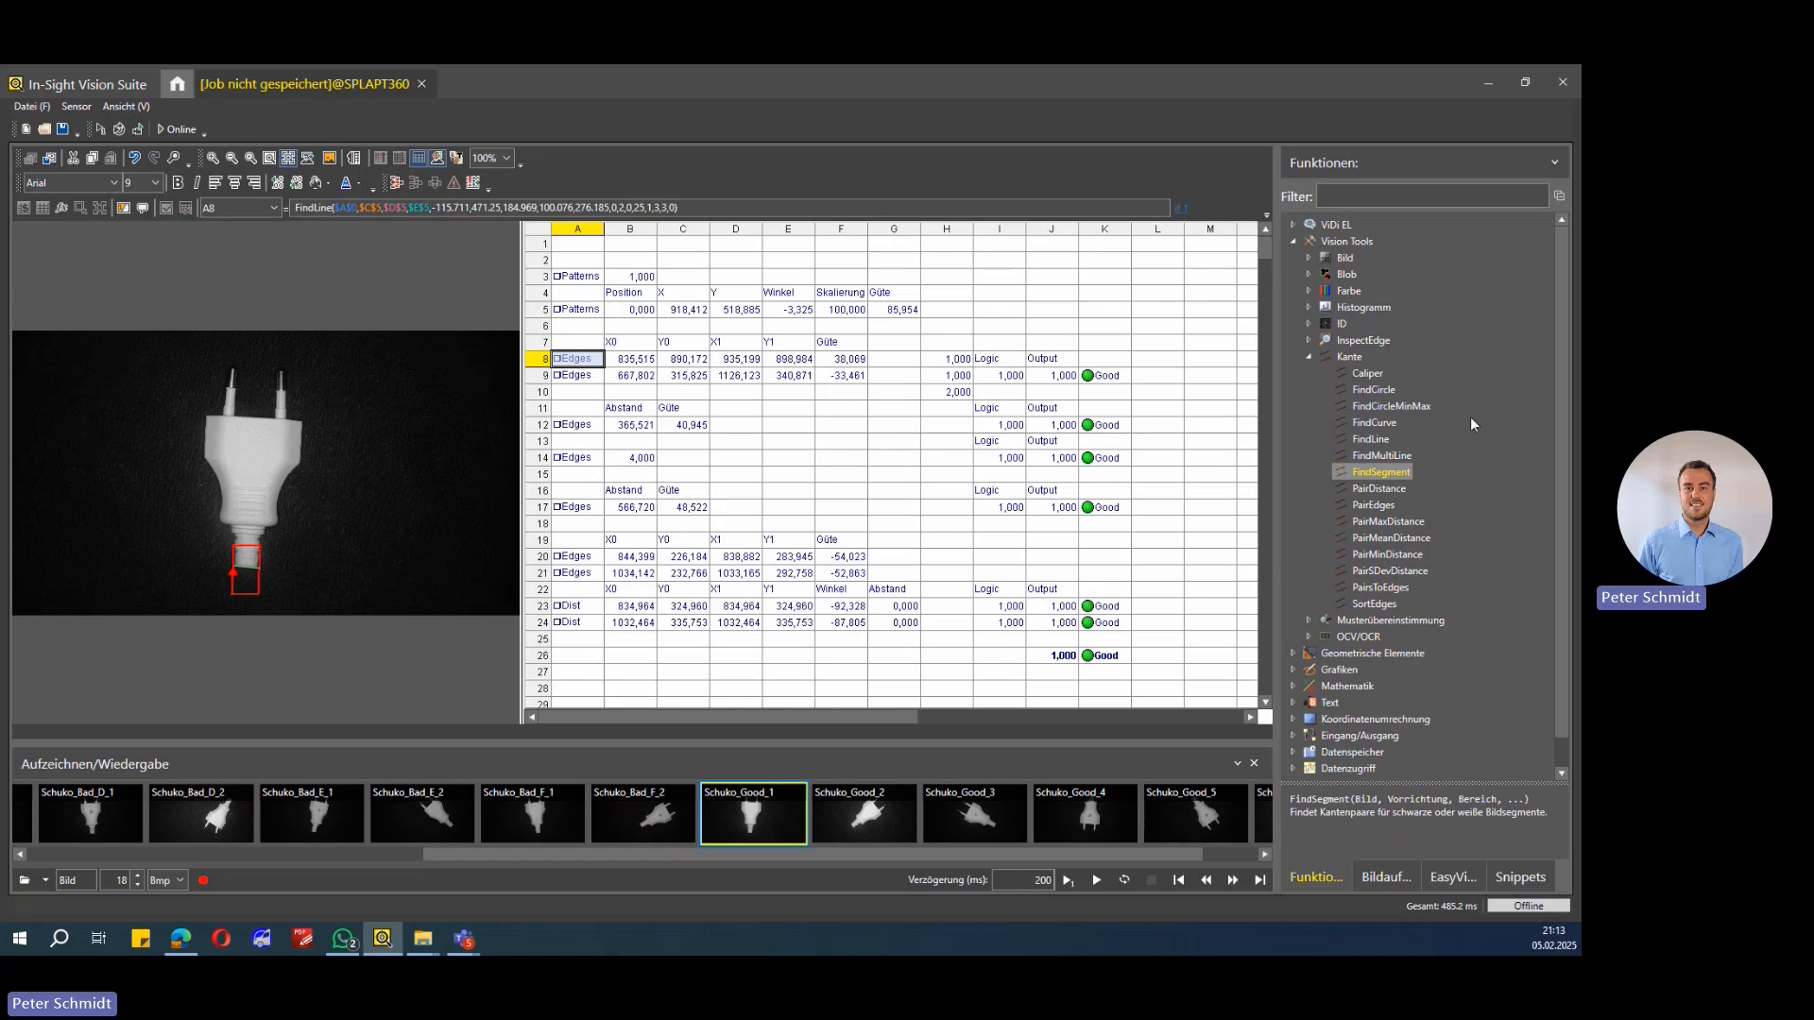
{"action": "left_click", "coordinate": [1382, 455]}
{"action": "left_click", "coordinate": [1370, 439]}
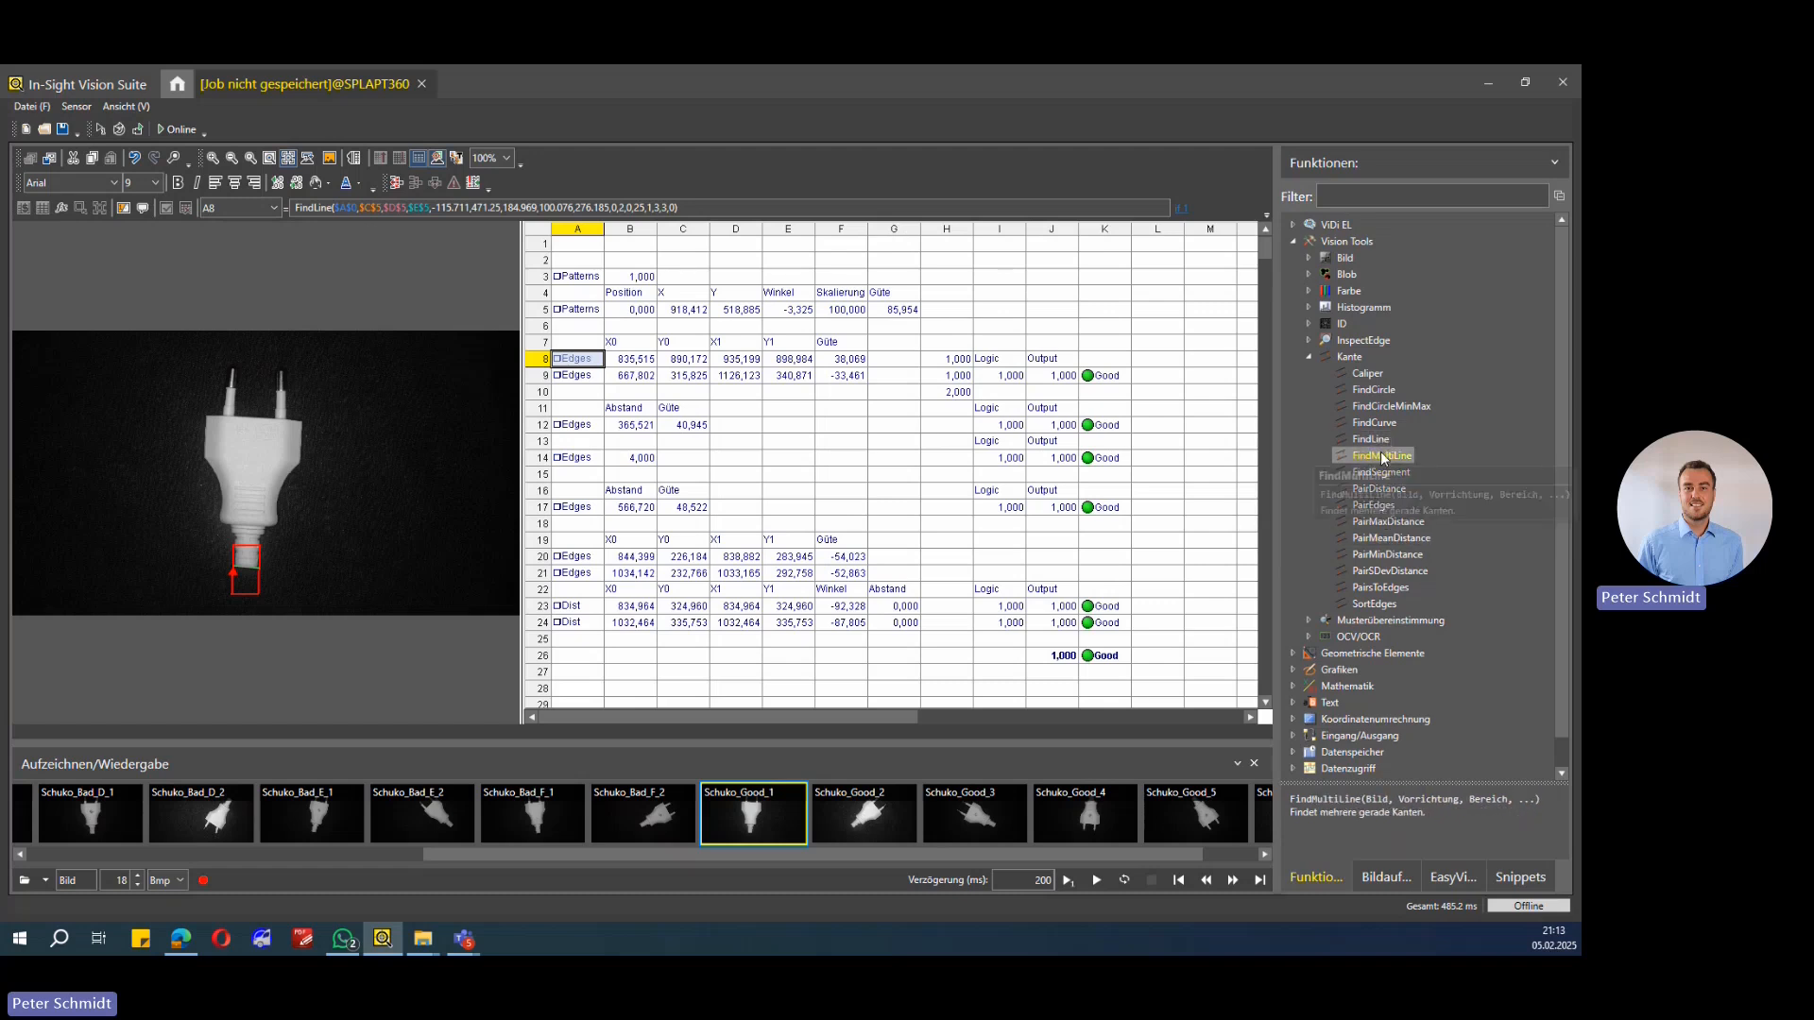
{"action": "left_click", "coordinate": [1382, 455]}
{"action": "left_click", "coordinate": [1392, 473]}
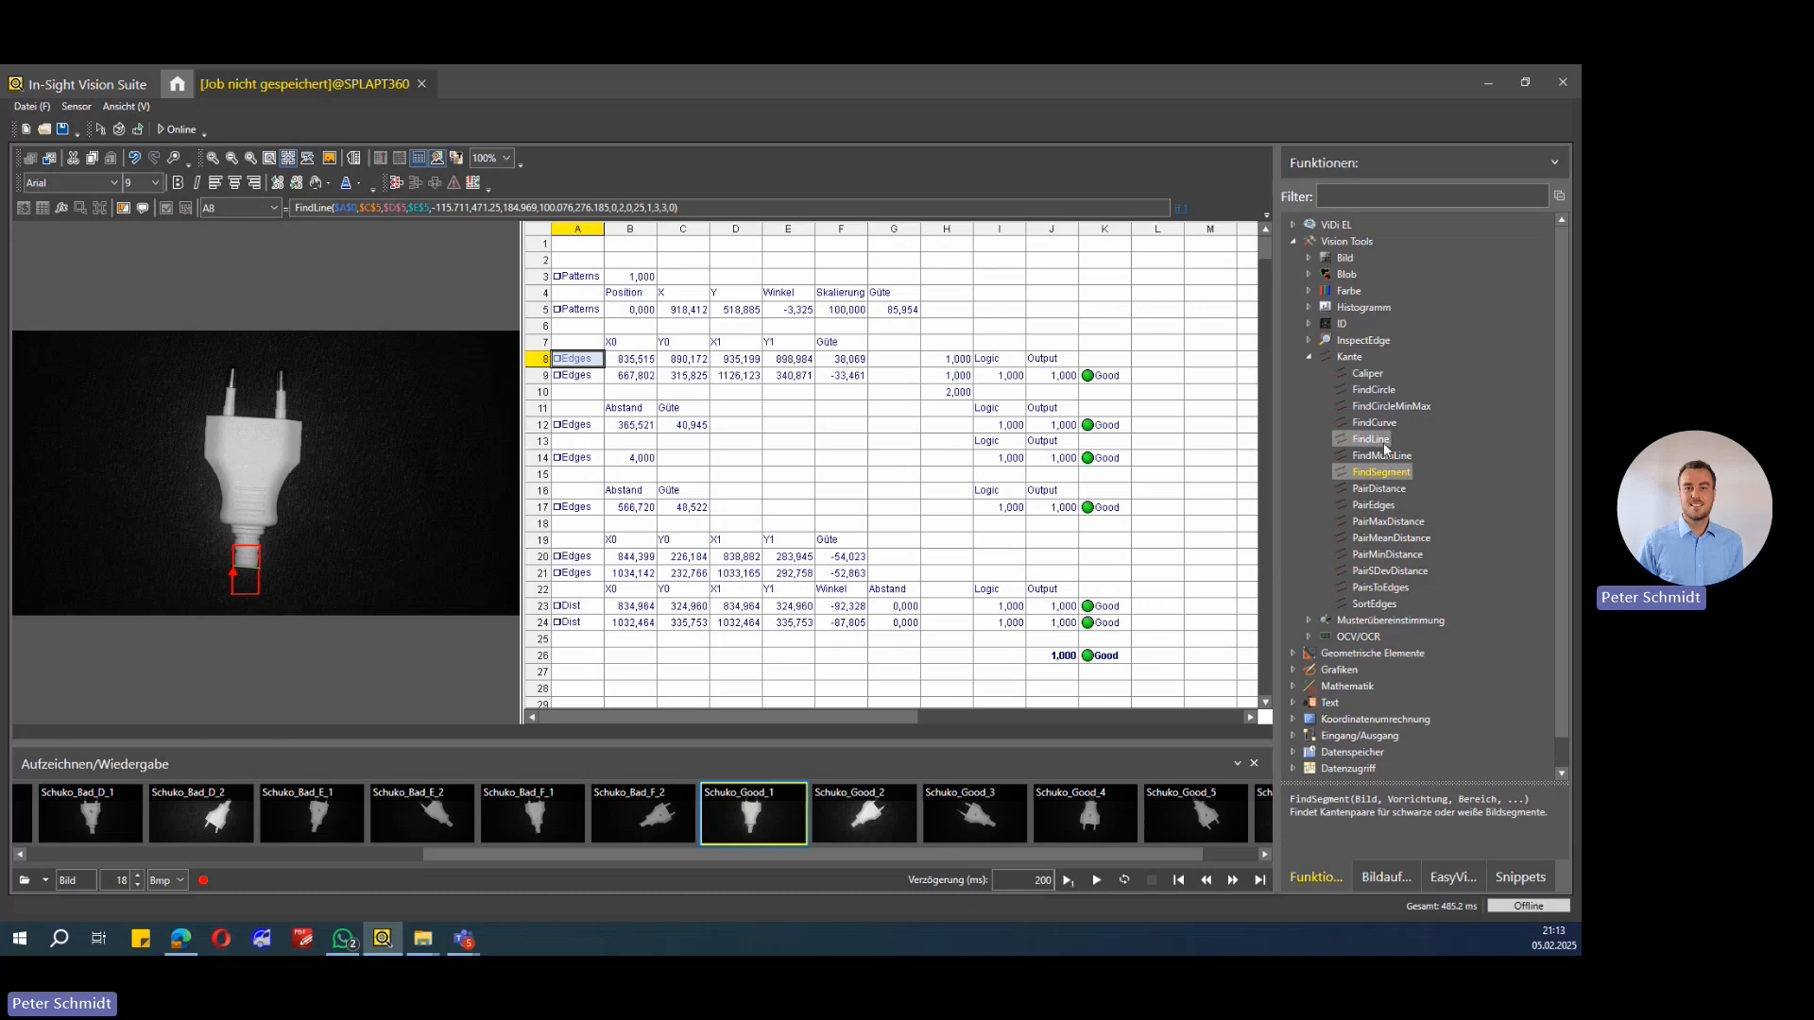
{"action": "left_click", "coordinate": [1384, 446]}
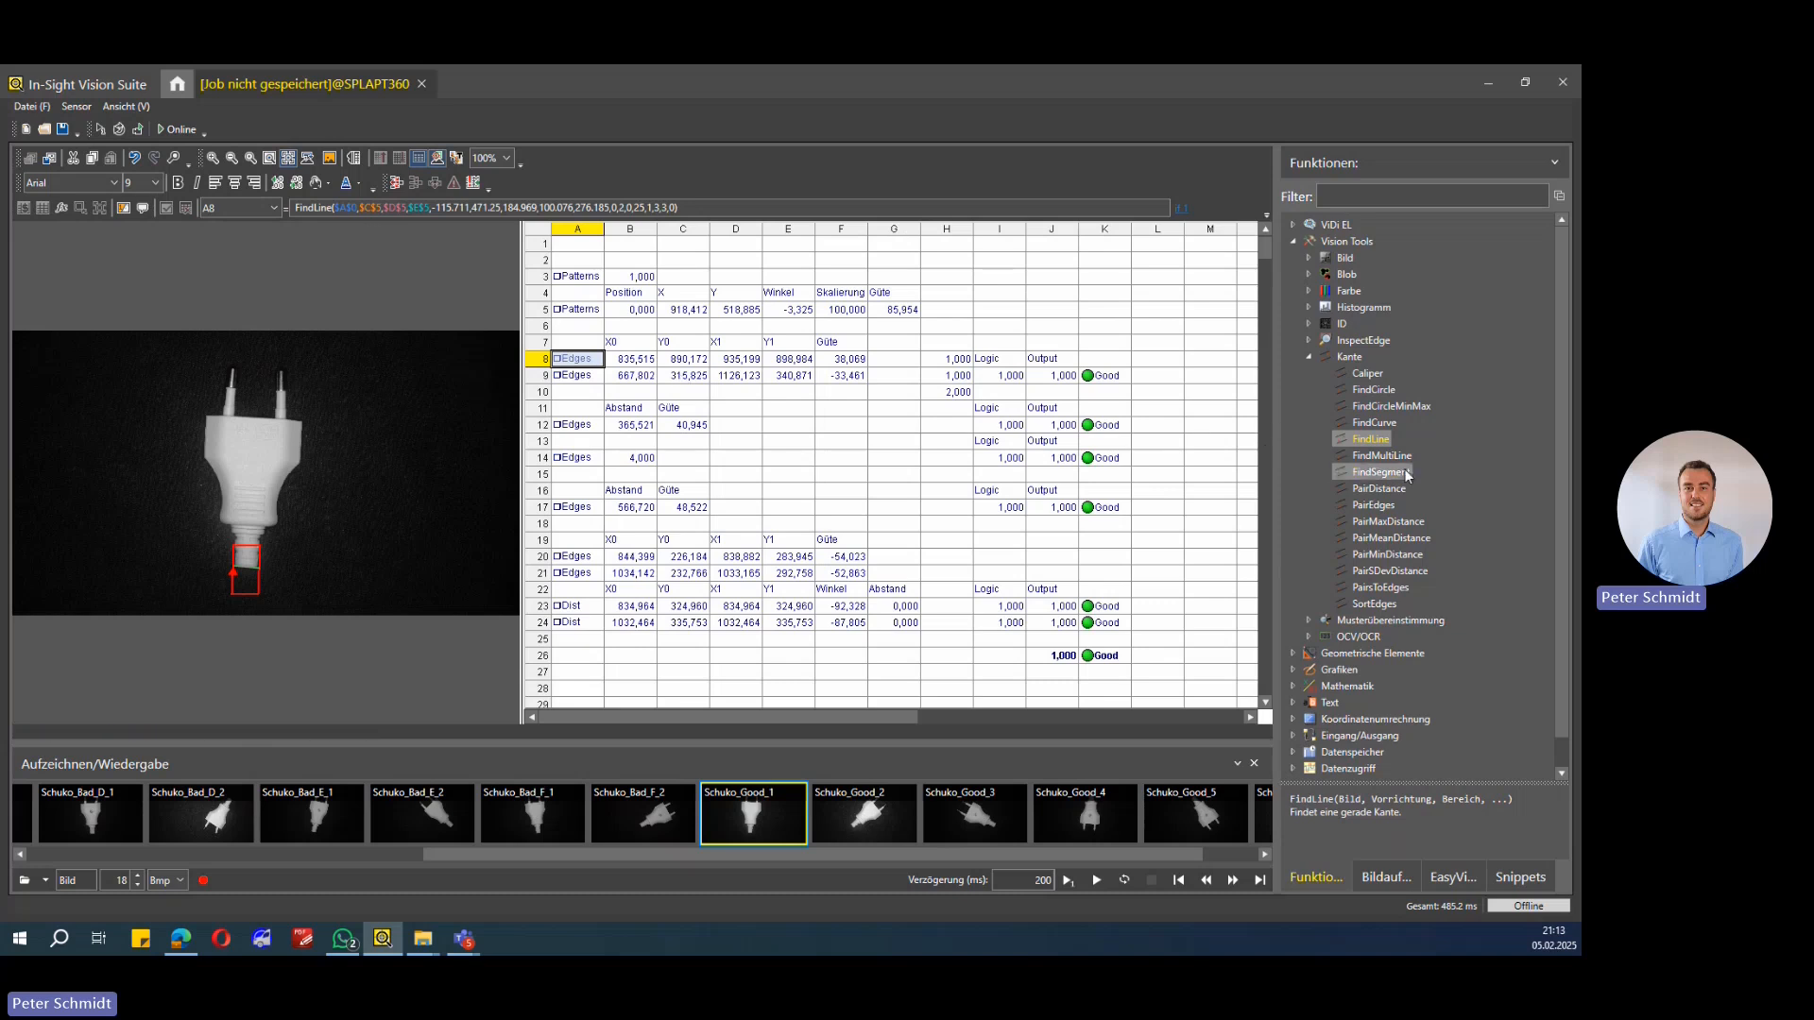
Step: Open the FindLine property sheet for cell A8 and inspect the Fixpunkt parameter before closing it
{"action": "double_click", "coordinate": [573, 360]}
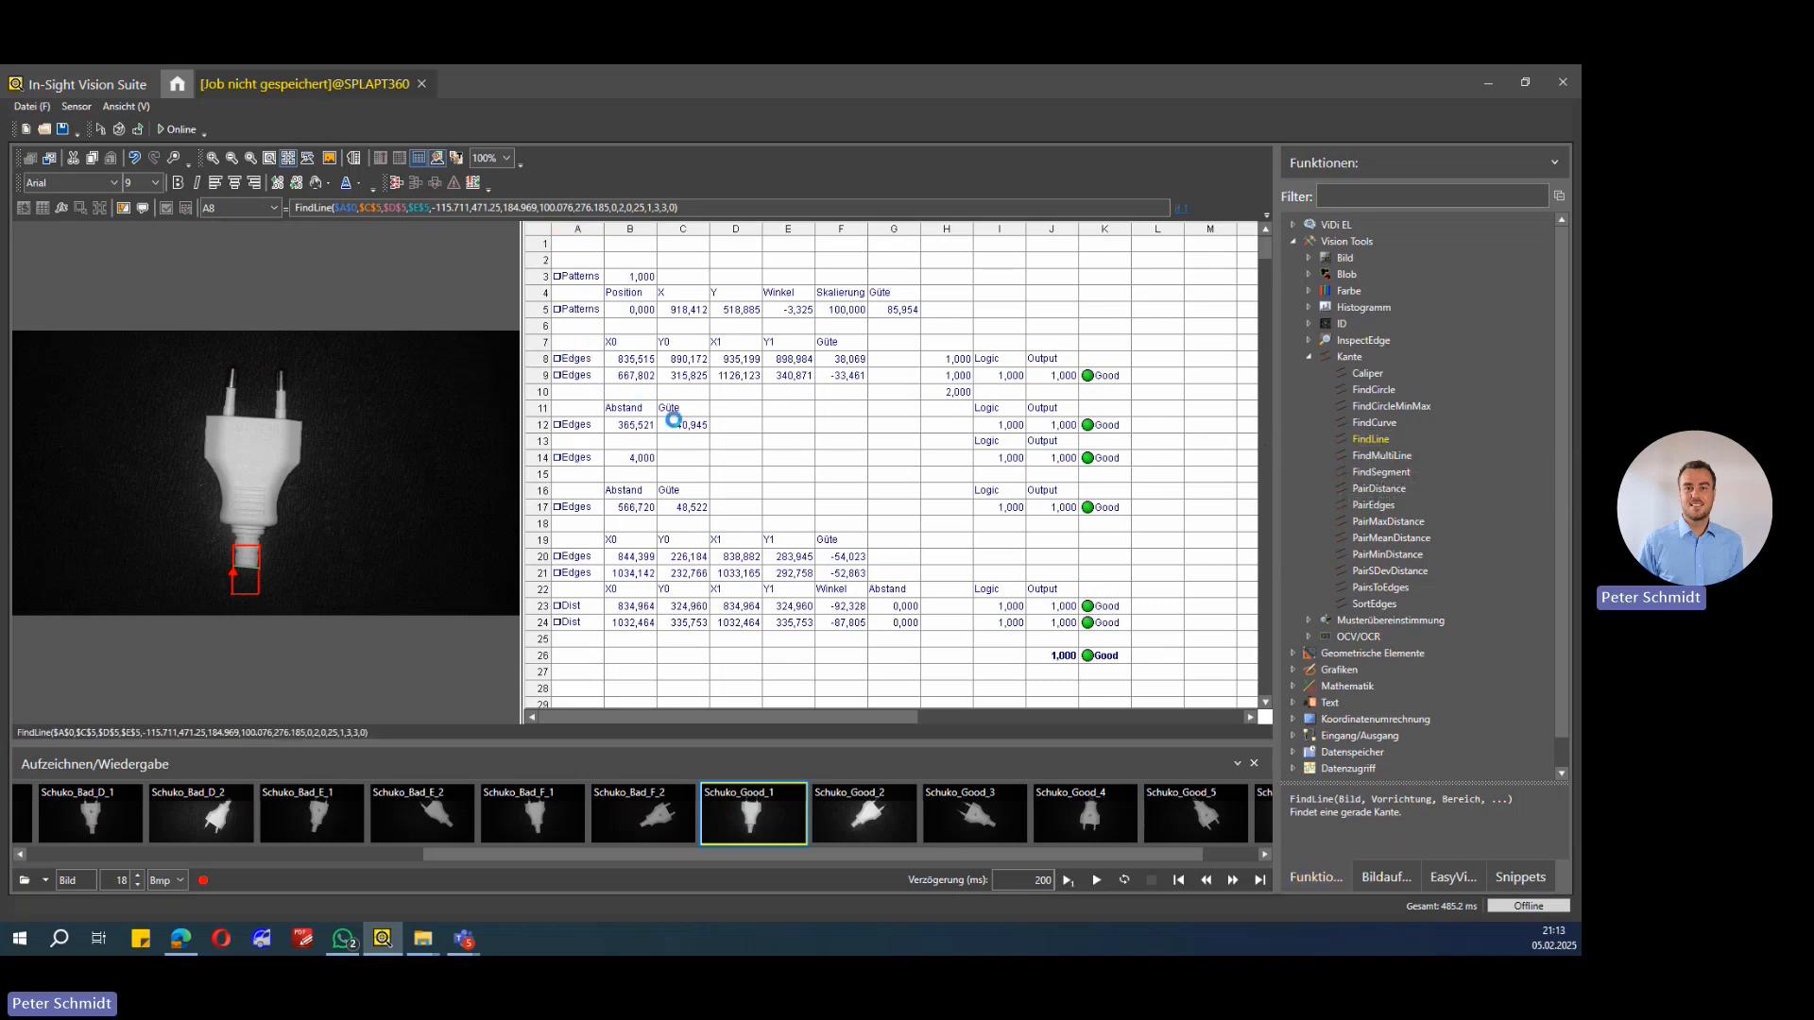
{"action": "left_click_drag", "start_coordinate": [240, 126], "coordinate": [1139, 263]}
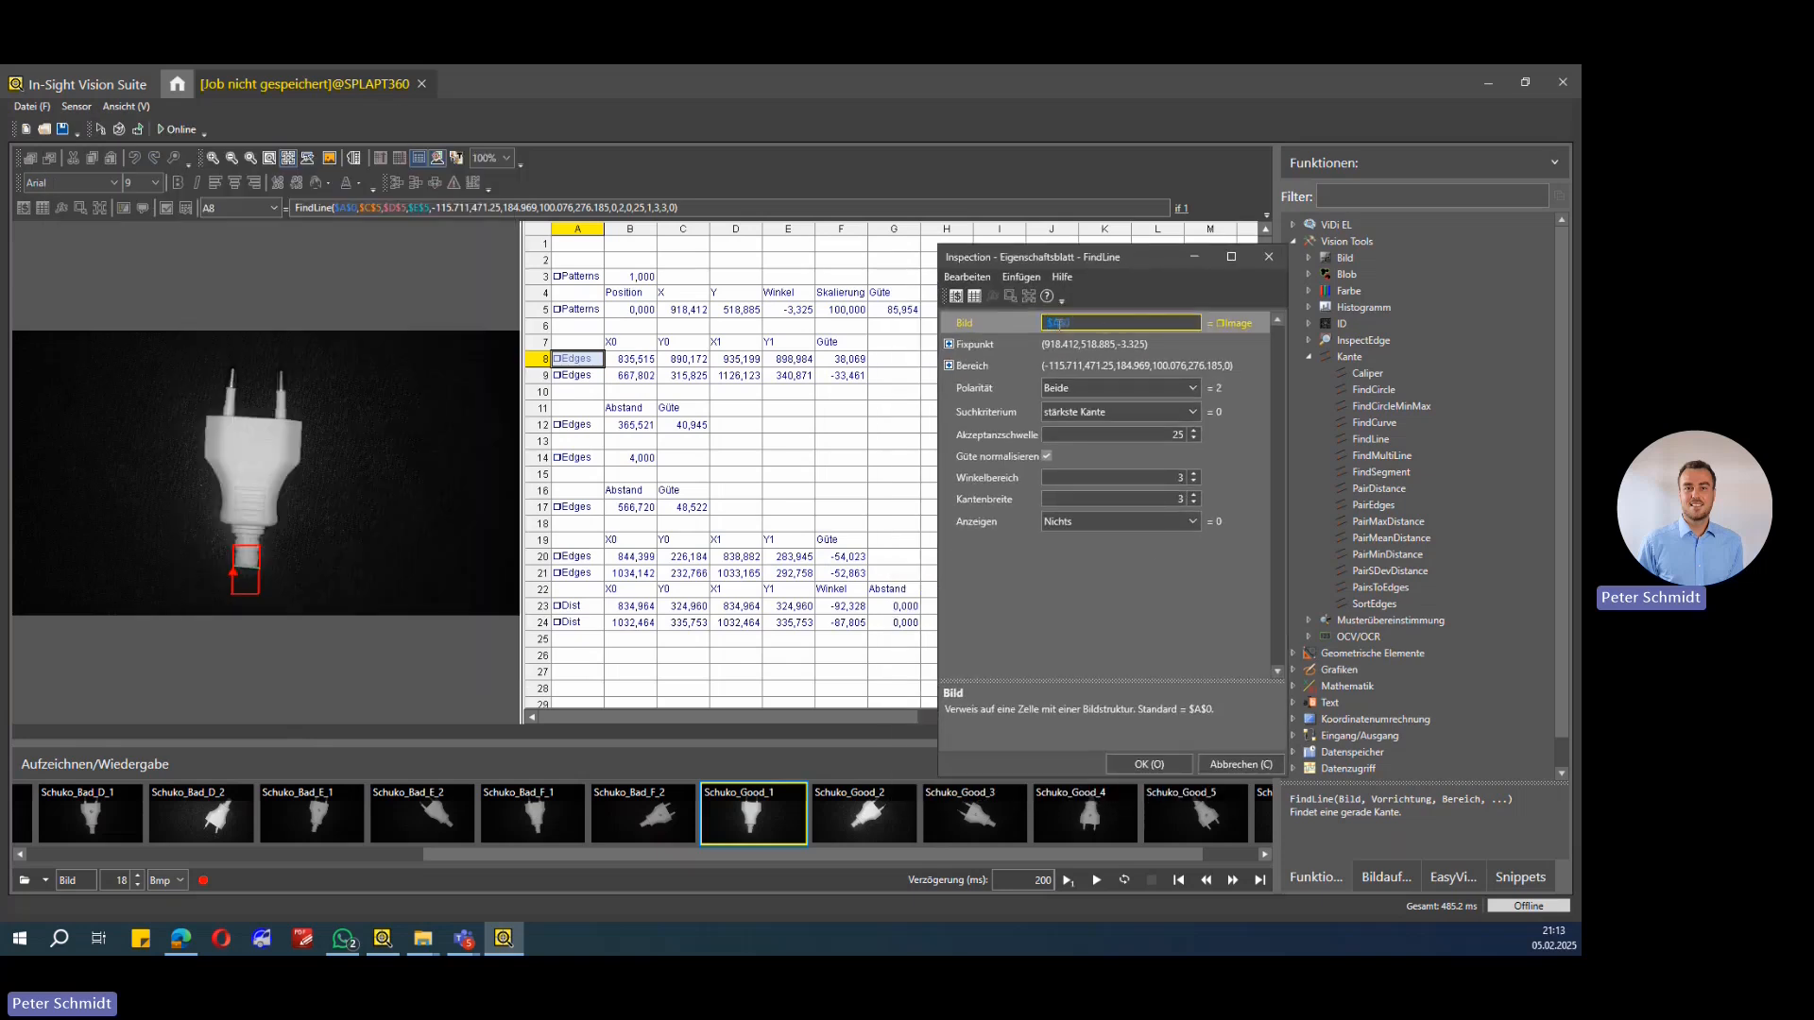
{"action": "left_click", "coordinate": [1013, 346]}
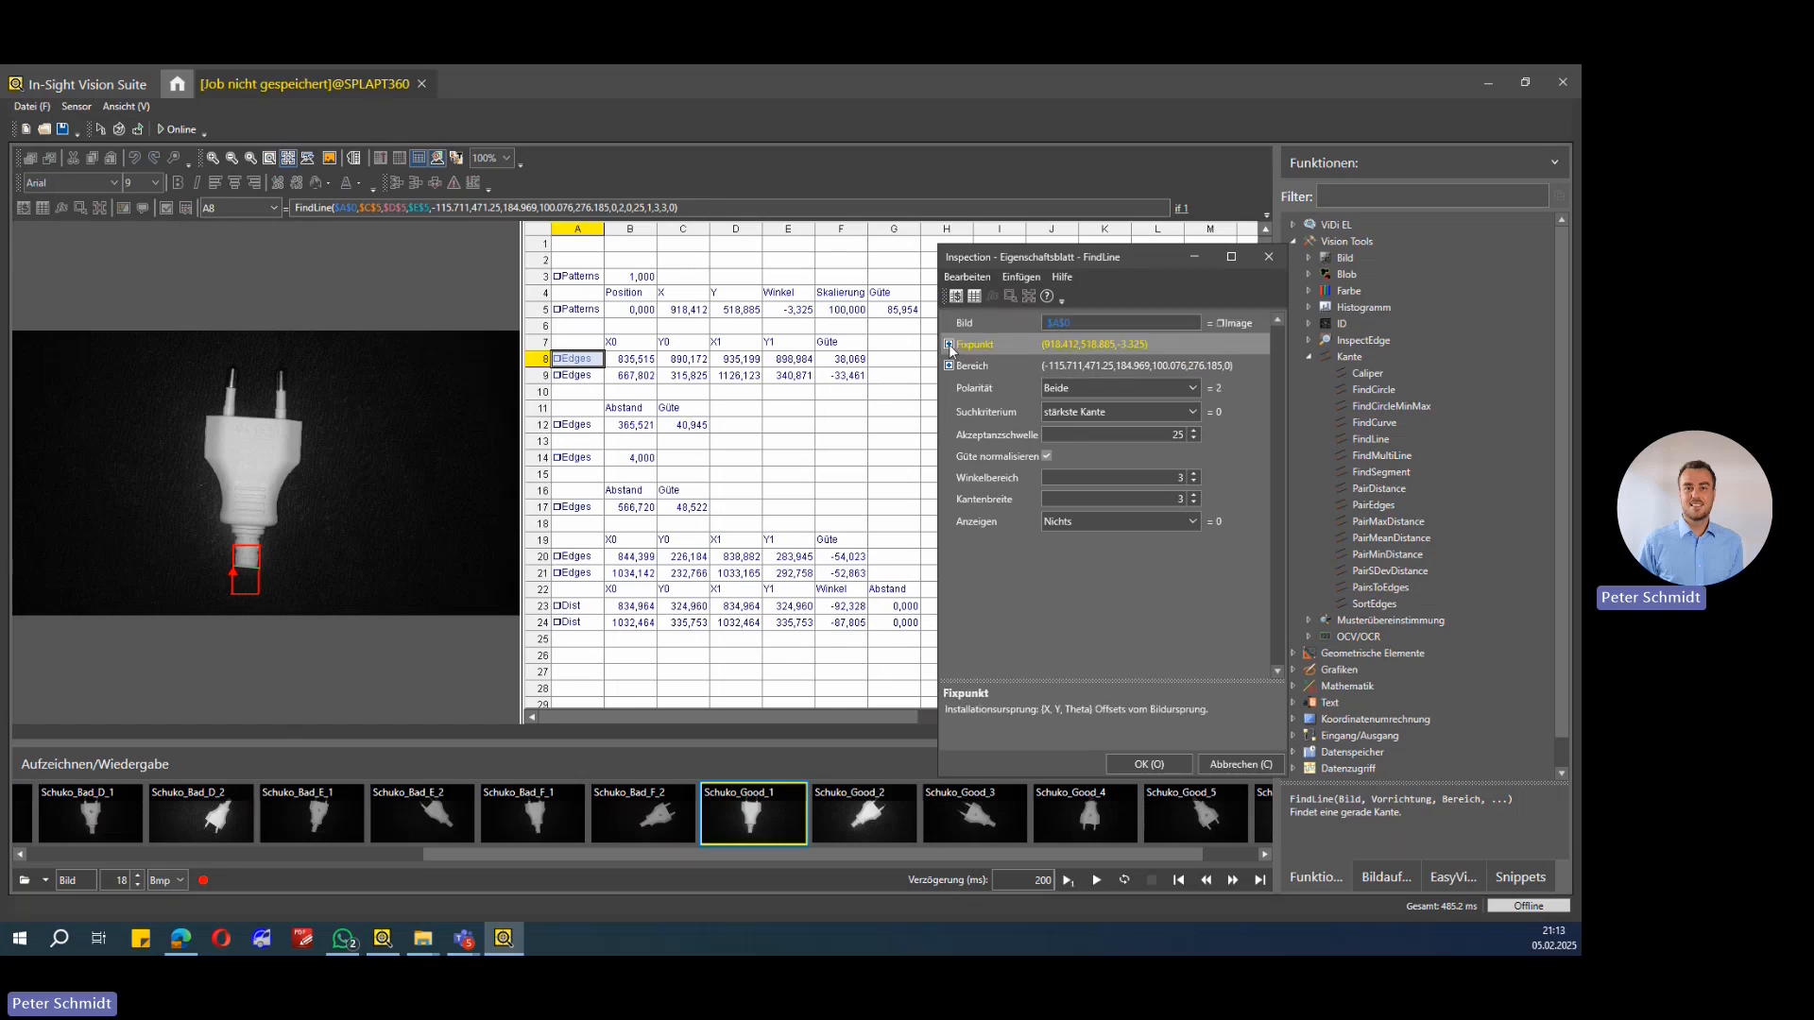
{"action": "key", "text": "Escape"}
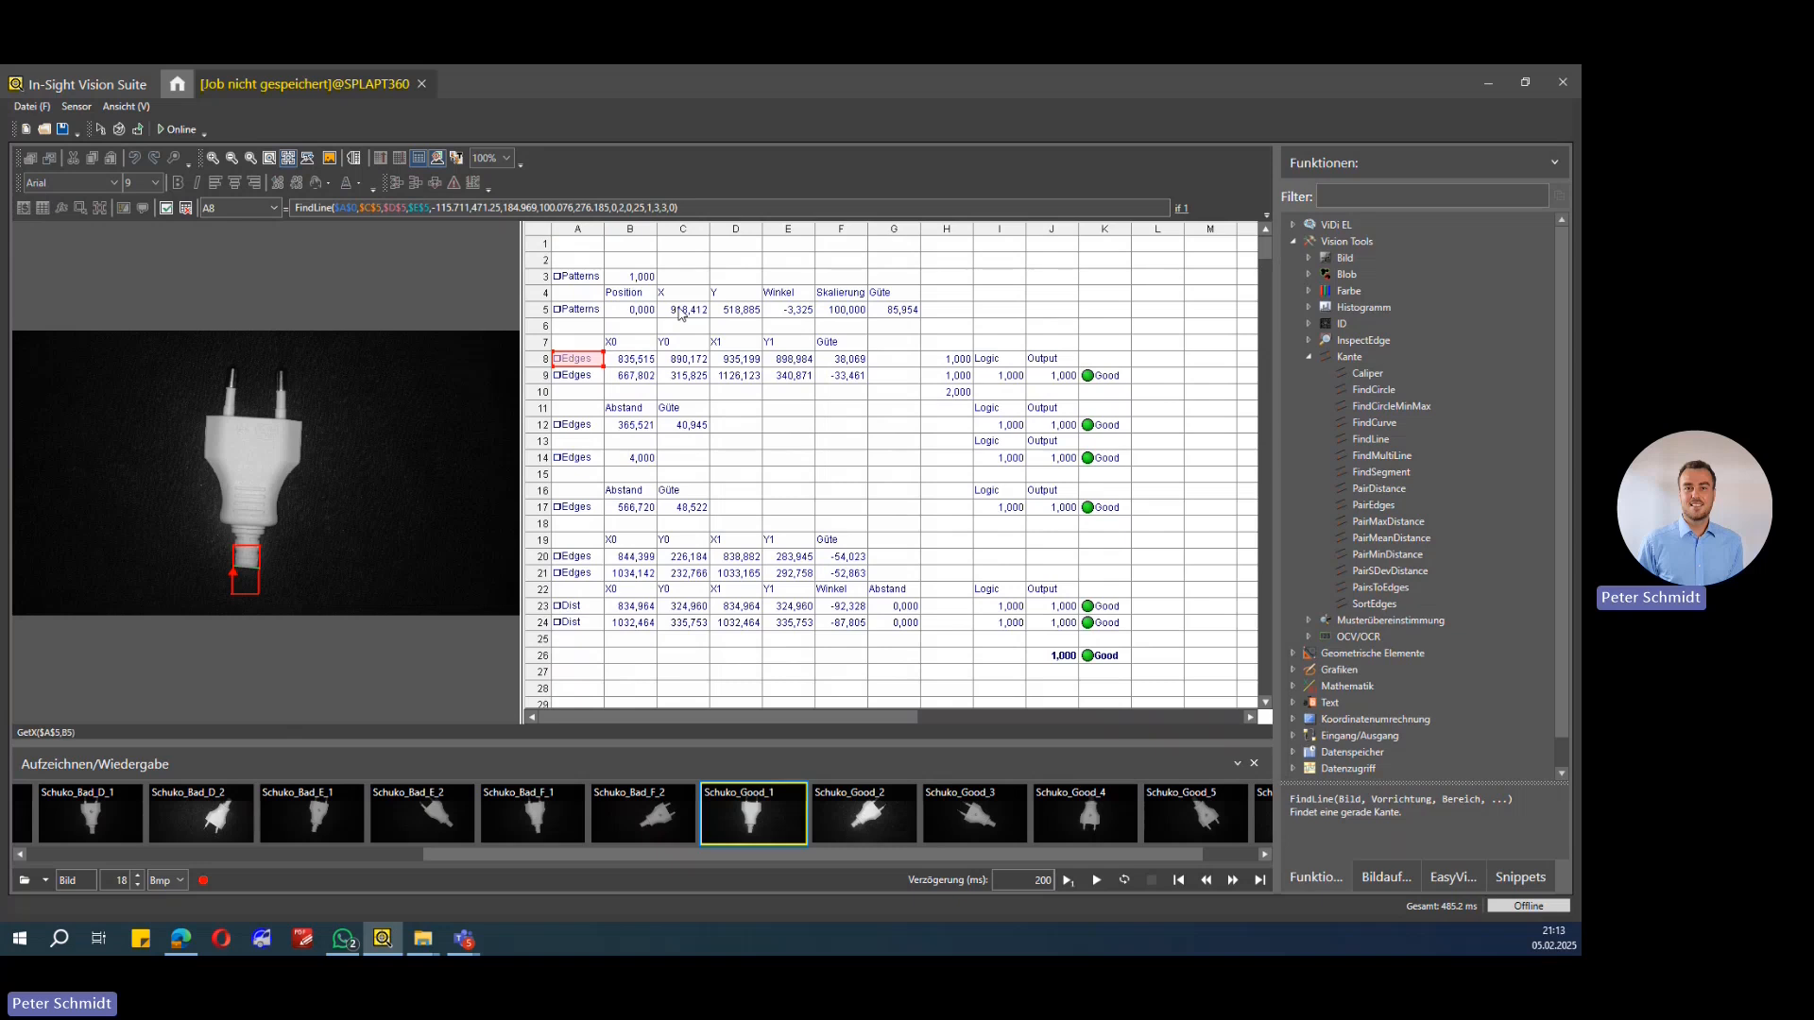
Step: Reopen the FindLine properties and move its search region slightly down around the plug's base in the image
{"action": "left_click_drag", "start_coordinate": [680, 314], "coordinate": [784, 308]}
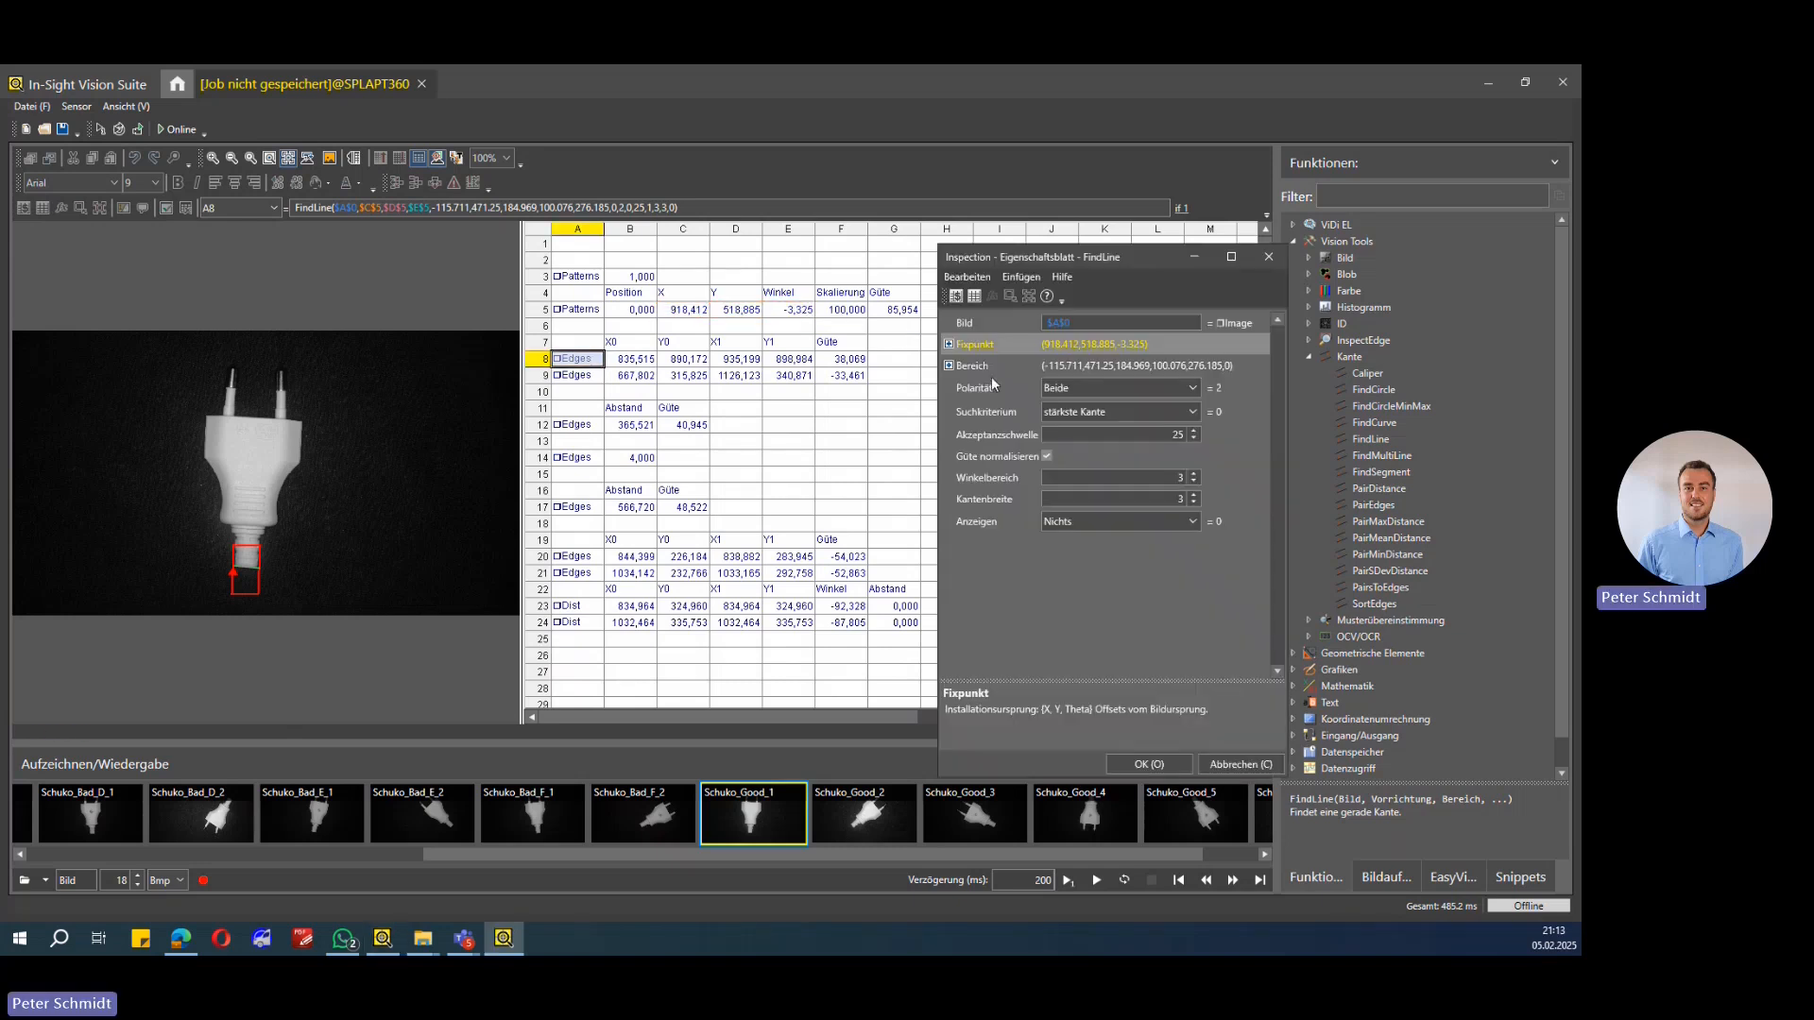
{"action": "left_click", "coordinate": [977, 372]}
{"action": "double_click", "coordinate": [977, 372]}
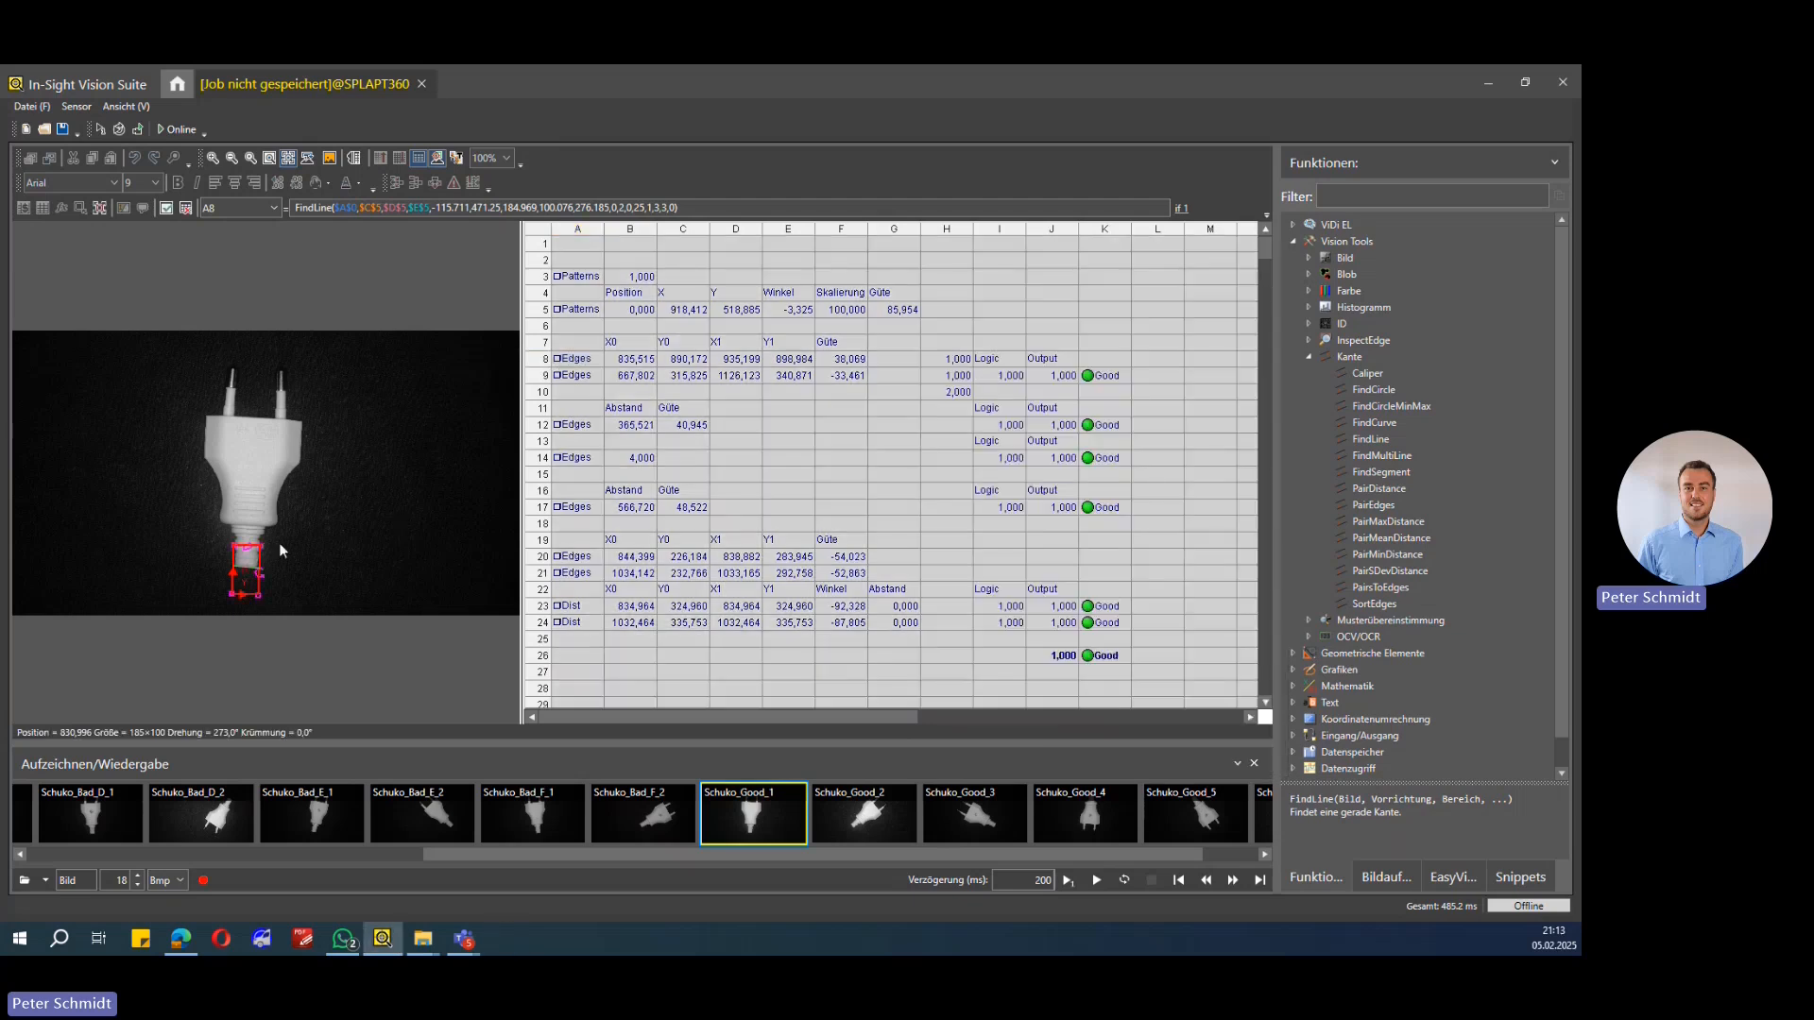
{"action": "mouse_move", "coordinate": [258, 555]}
{"action": "left_mouse_down"}
{"action": "mouse_move", "coordinate": [228, 558]}
{"action": "mouse_move", "coordinate": [254, 588]}
{"action": "left_mouse_up"}
{"action": "double_click", "coordinate": [249, 568]}
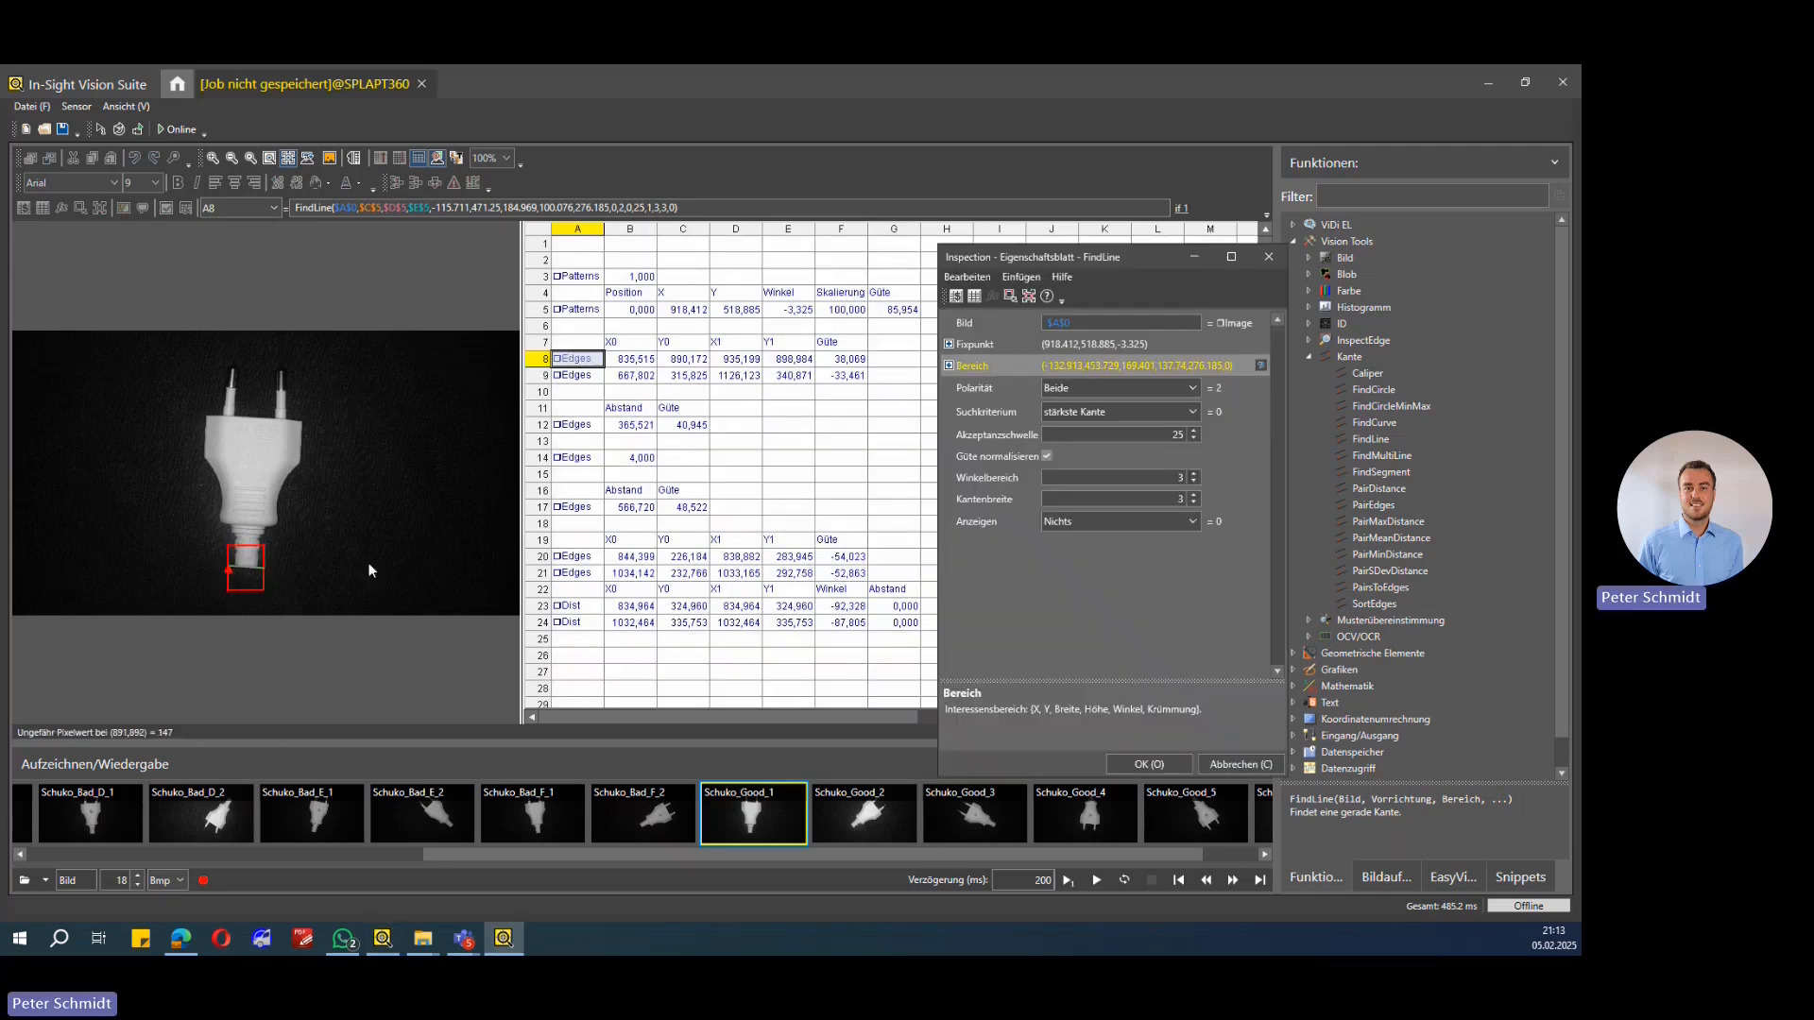
Step: Review polarity and search criterion, set the acceptance threshold to 45 and apply the FindLine settings
{"action": "left_click", "coordinate": [1007, 386]}
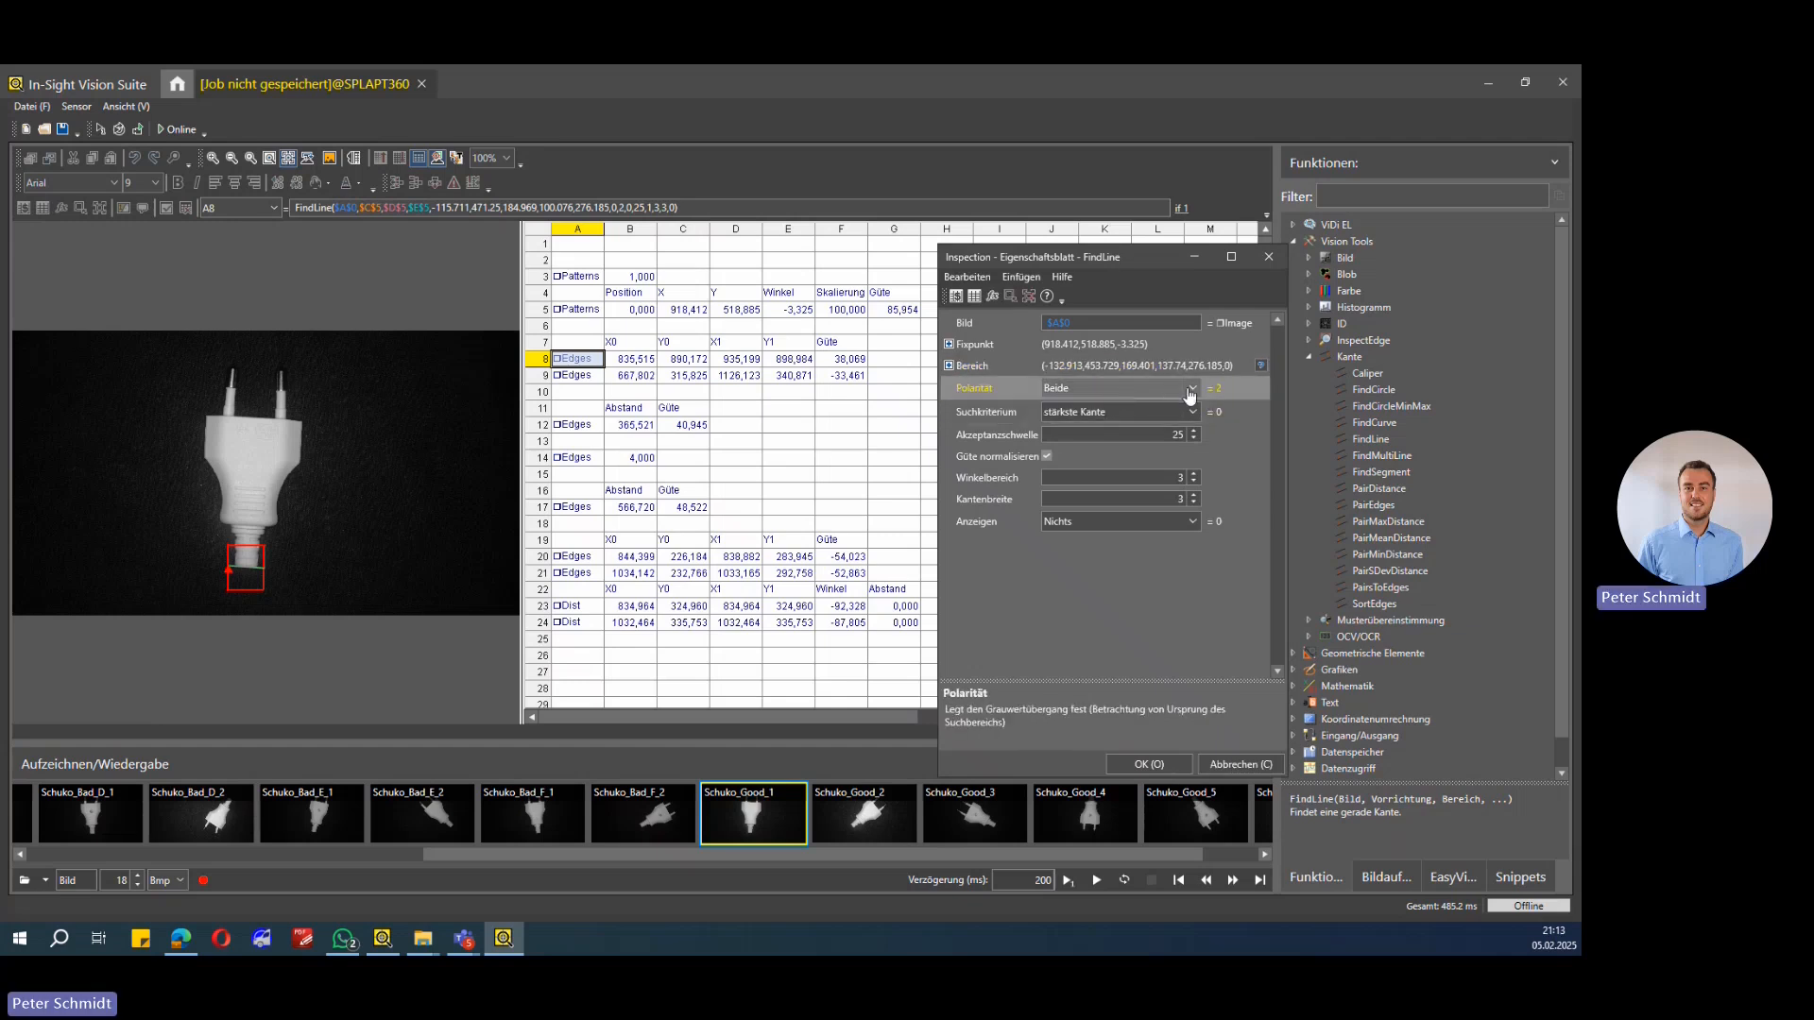
{"action": "left_click", "coordinate": [1116, 392]}
{"action": "left_click", "coordinate": [1061, 446]}
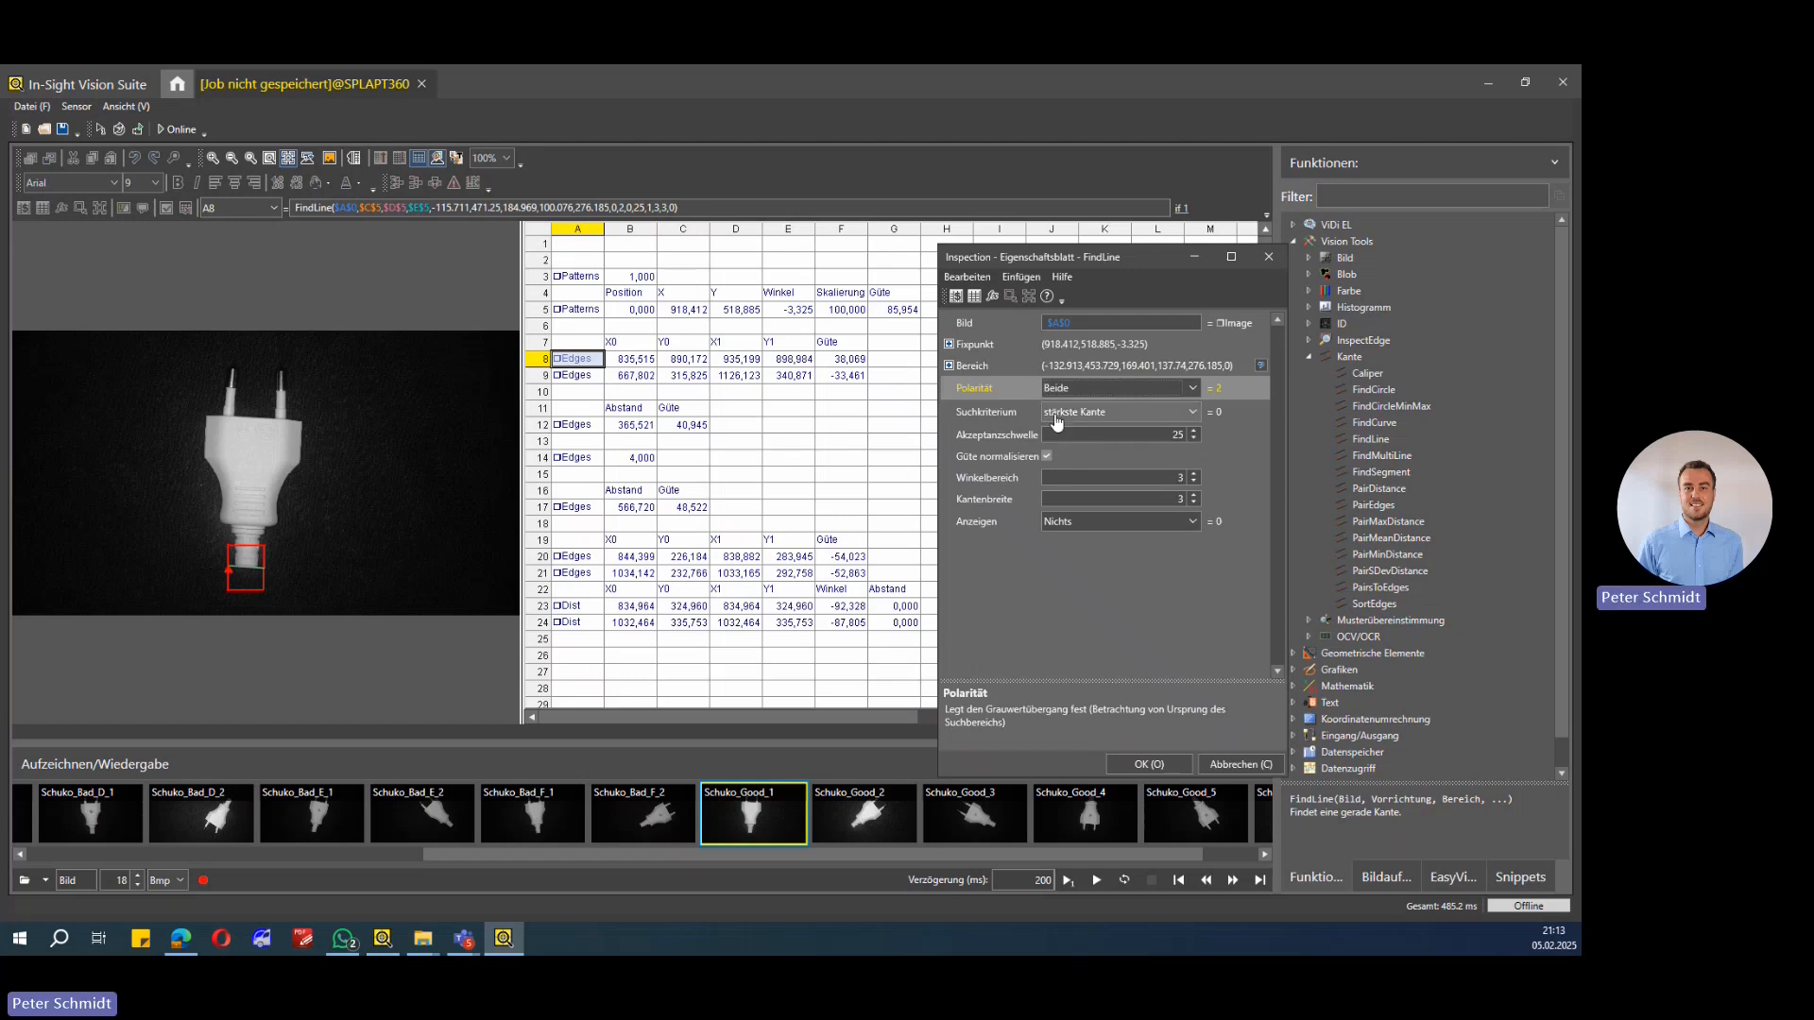
{"action": "left_click", "coordinate": [1061, 413]}
{"action": "left_click", "coordinate": [1061, 419]}
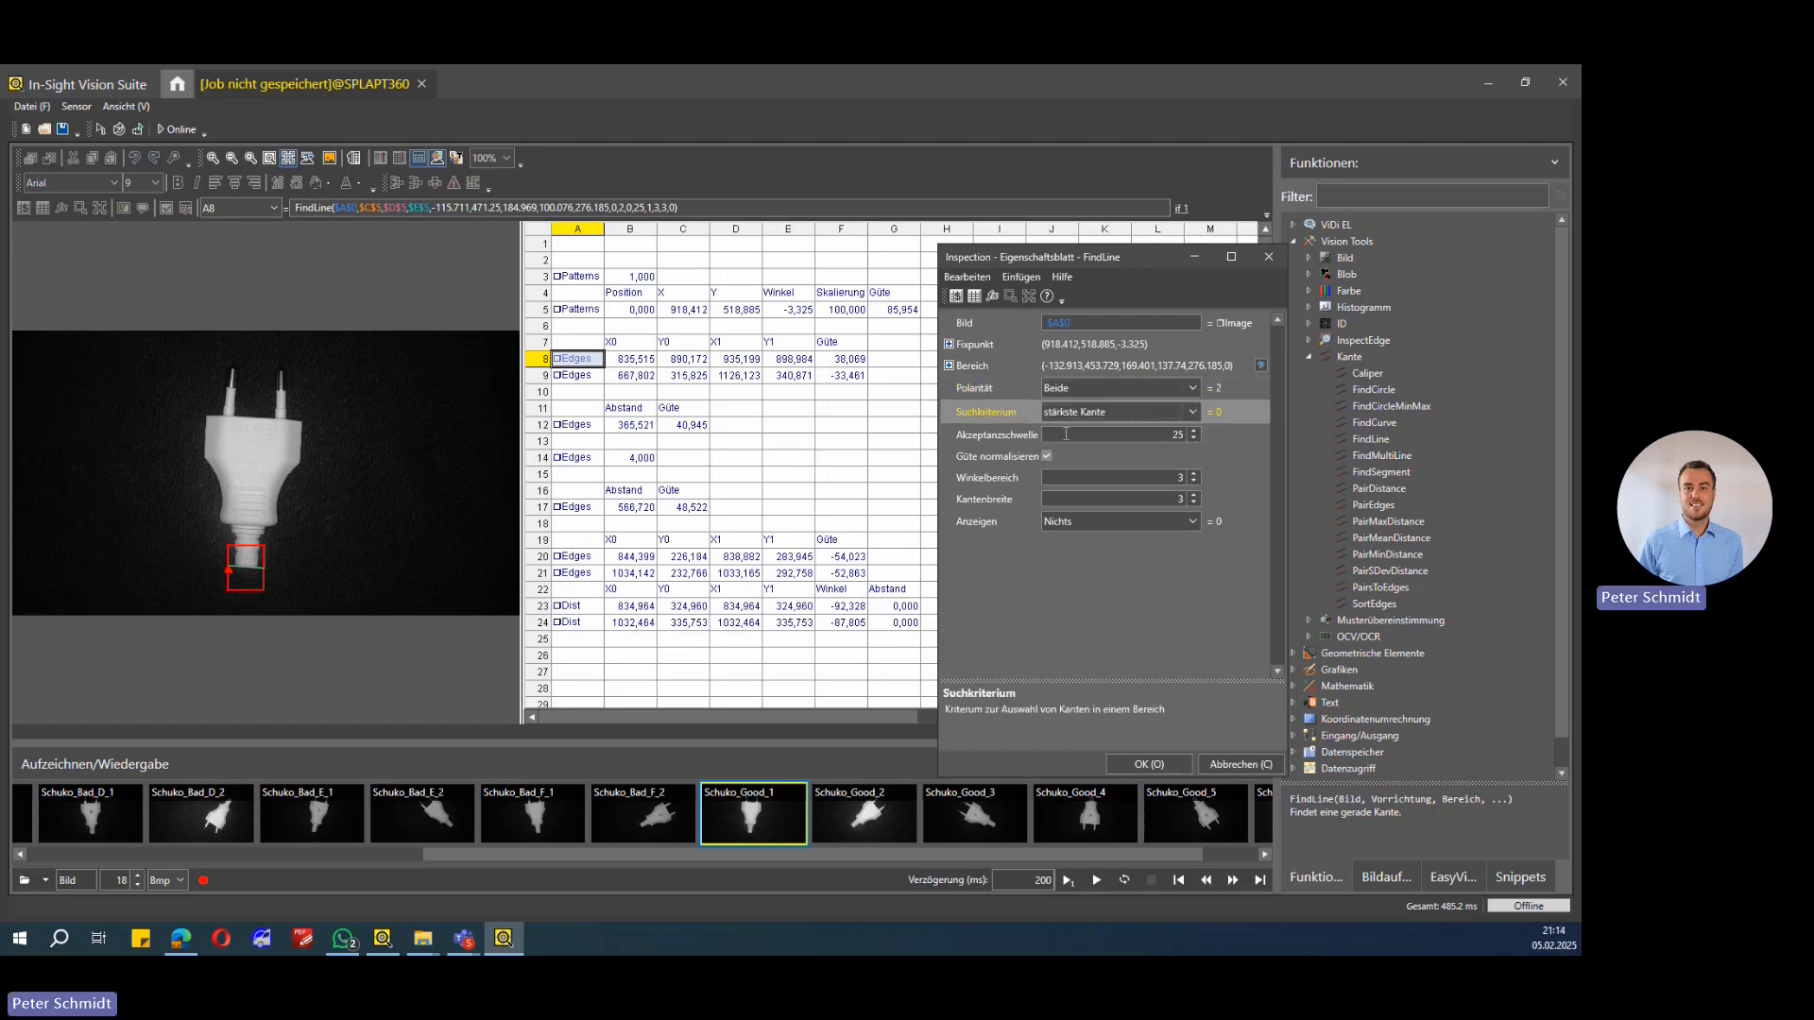
{"action": "left_click", "coordinate": [1066, 434]}
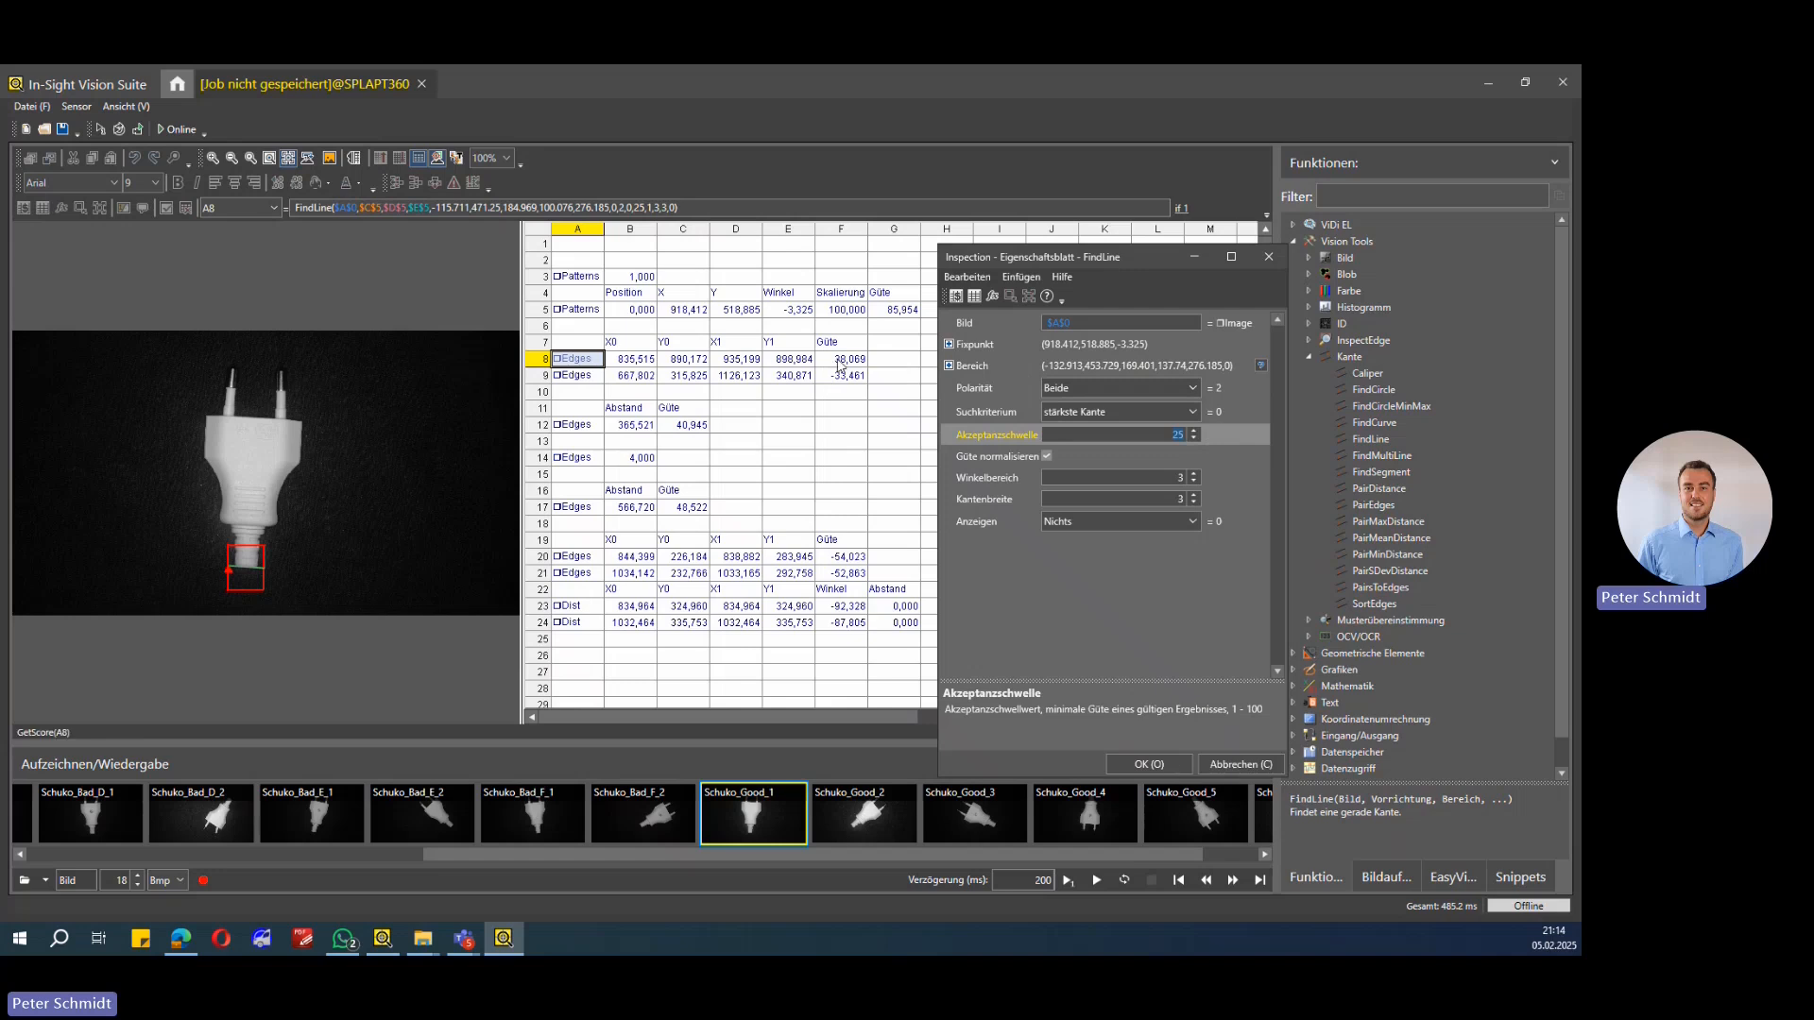
{"action": "left_click", "coordinate": [1195, 430]}
{"action": "left_click", "coordinate": [1160, 765]}
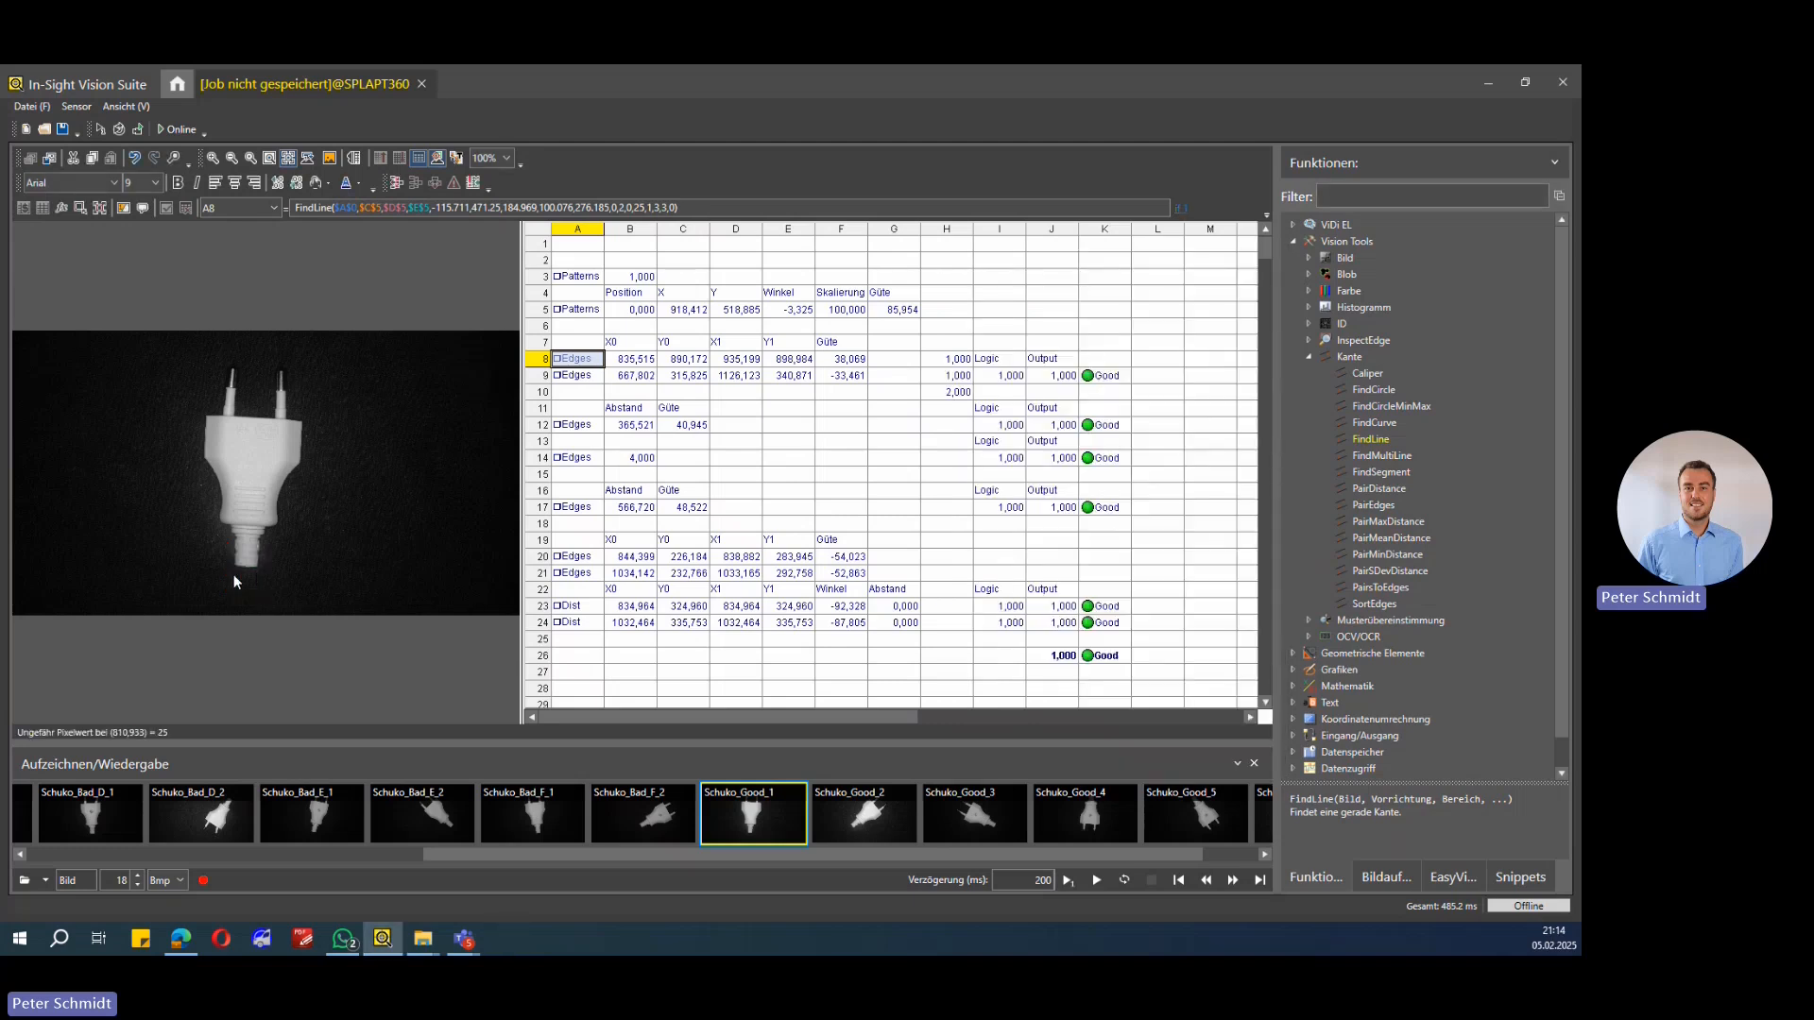
Step: Reopen the FindLine properties and set the acceptance threshold to 25
{"action": "double_click", "coordinate": [578, 360]}
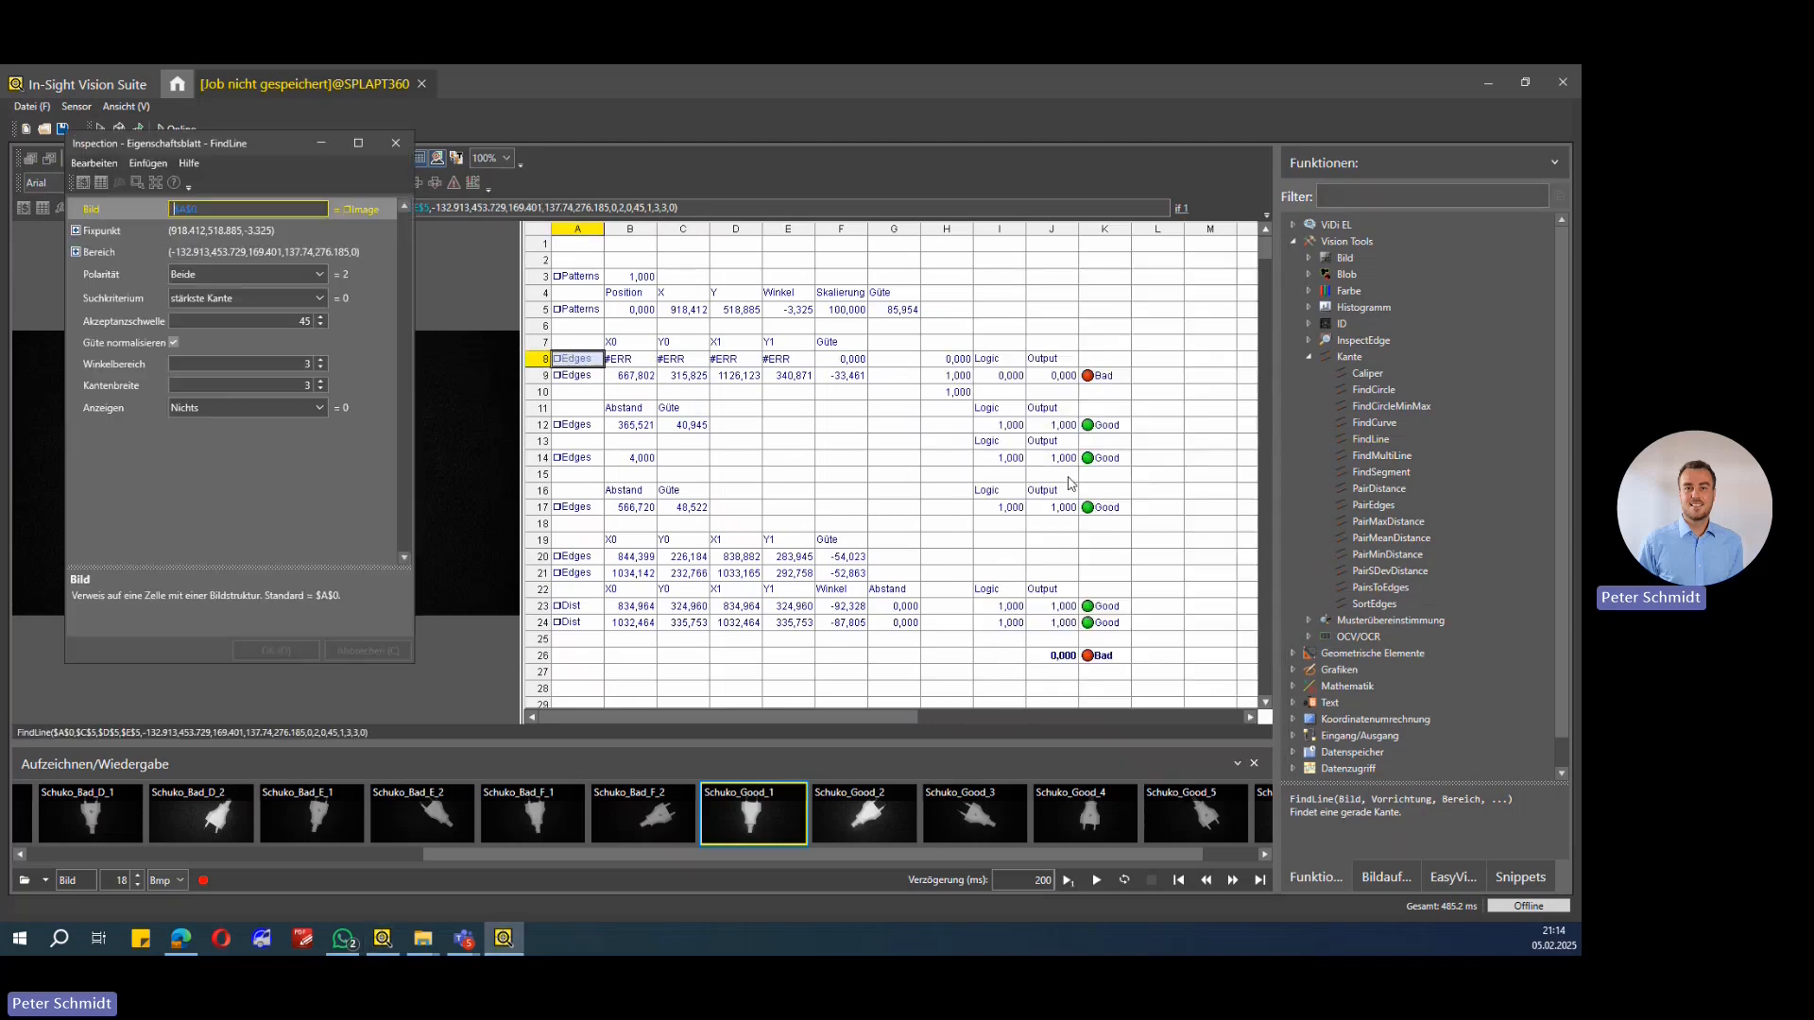
{"action": "left_click", "coordinate": [321, 325]}
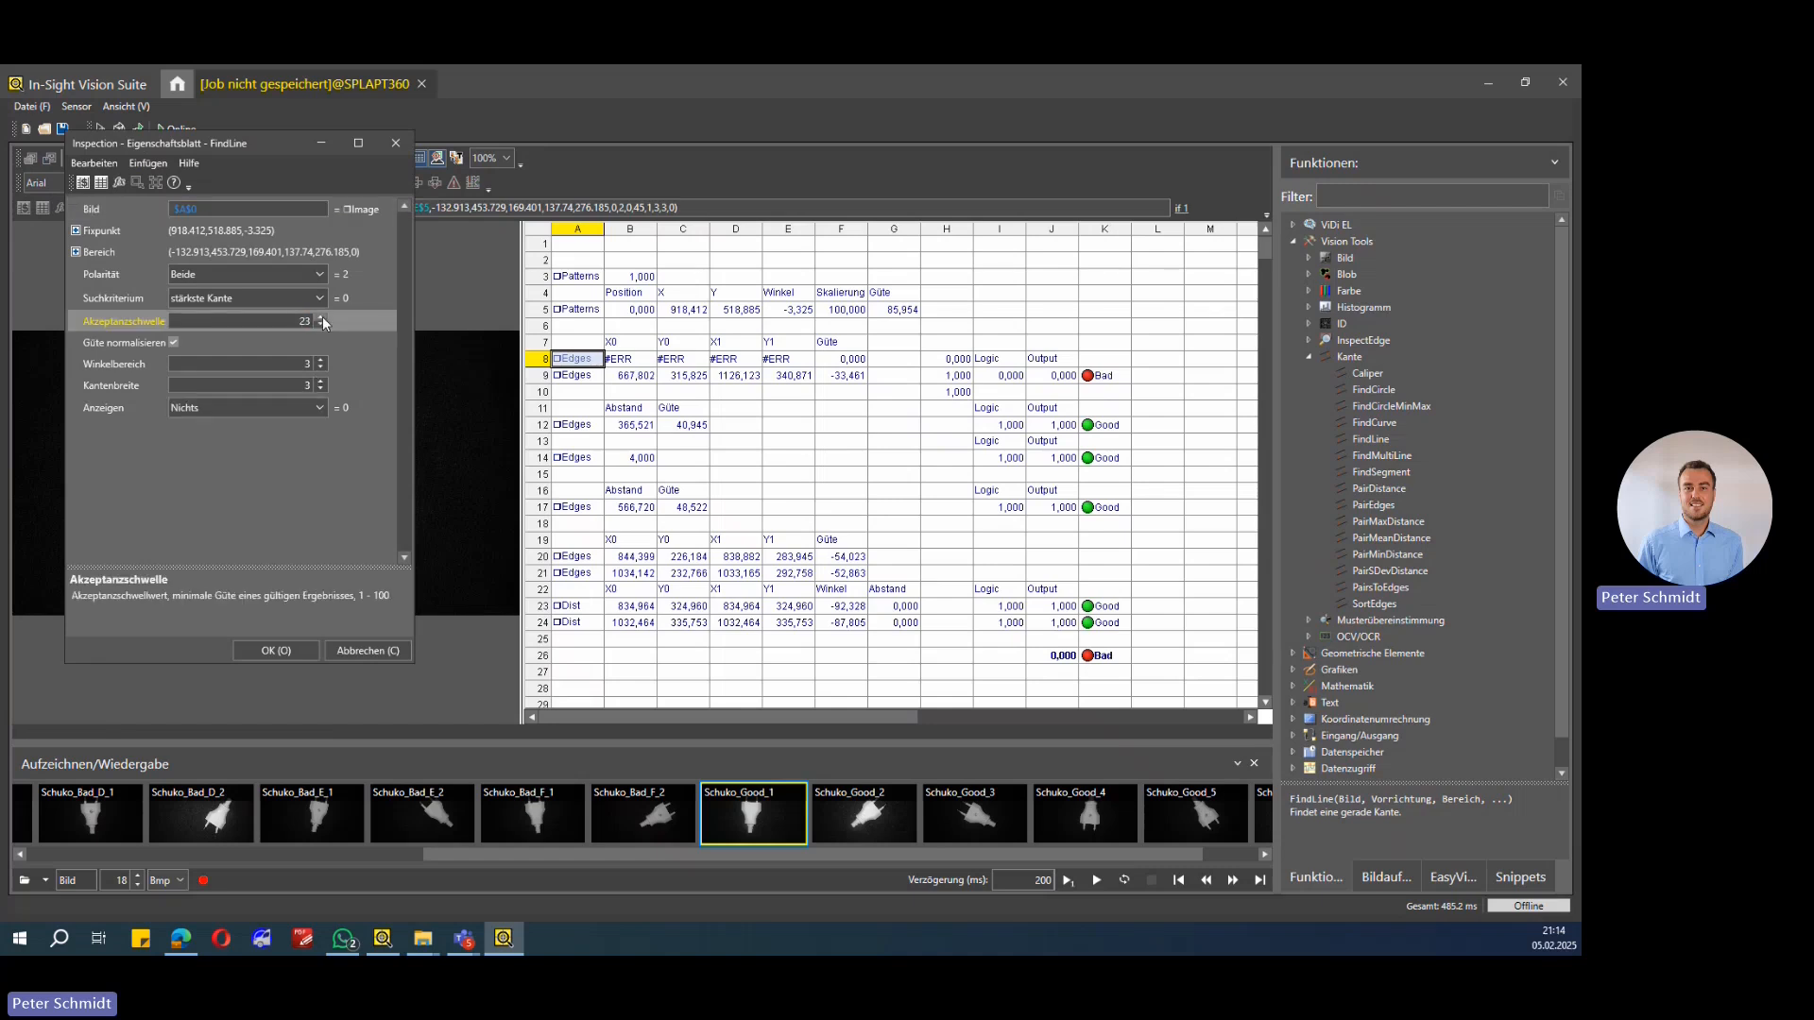
{"action": "left_click_drag", "start_coordinate": [283, 143], "coordinate": [1091, 241]}
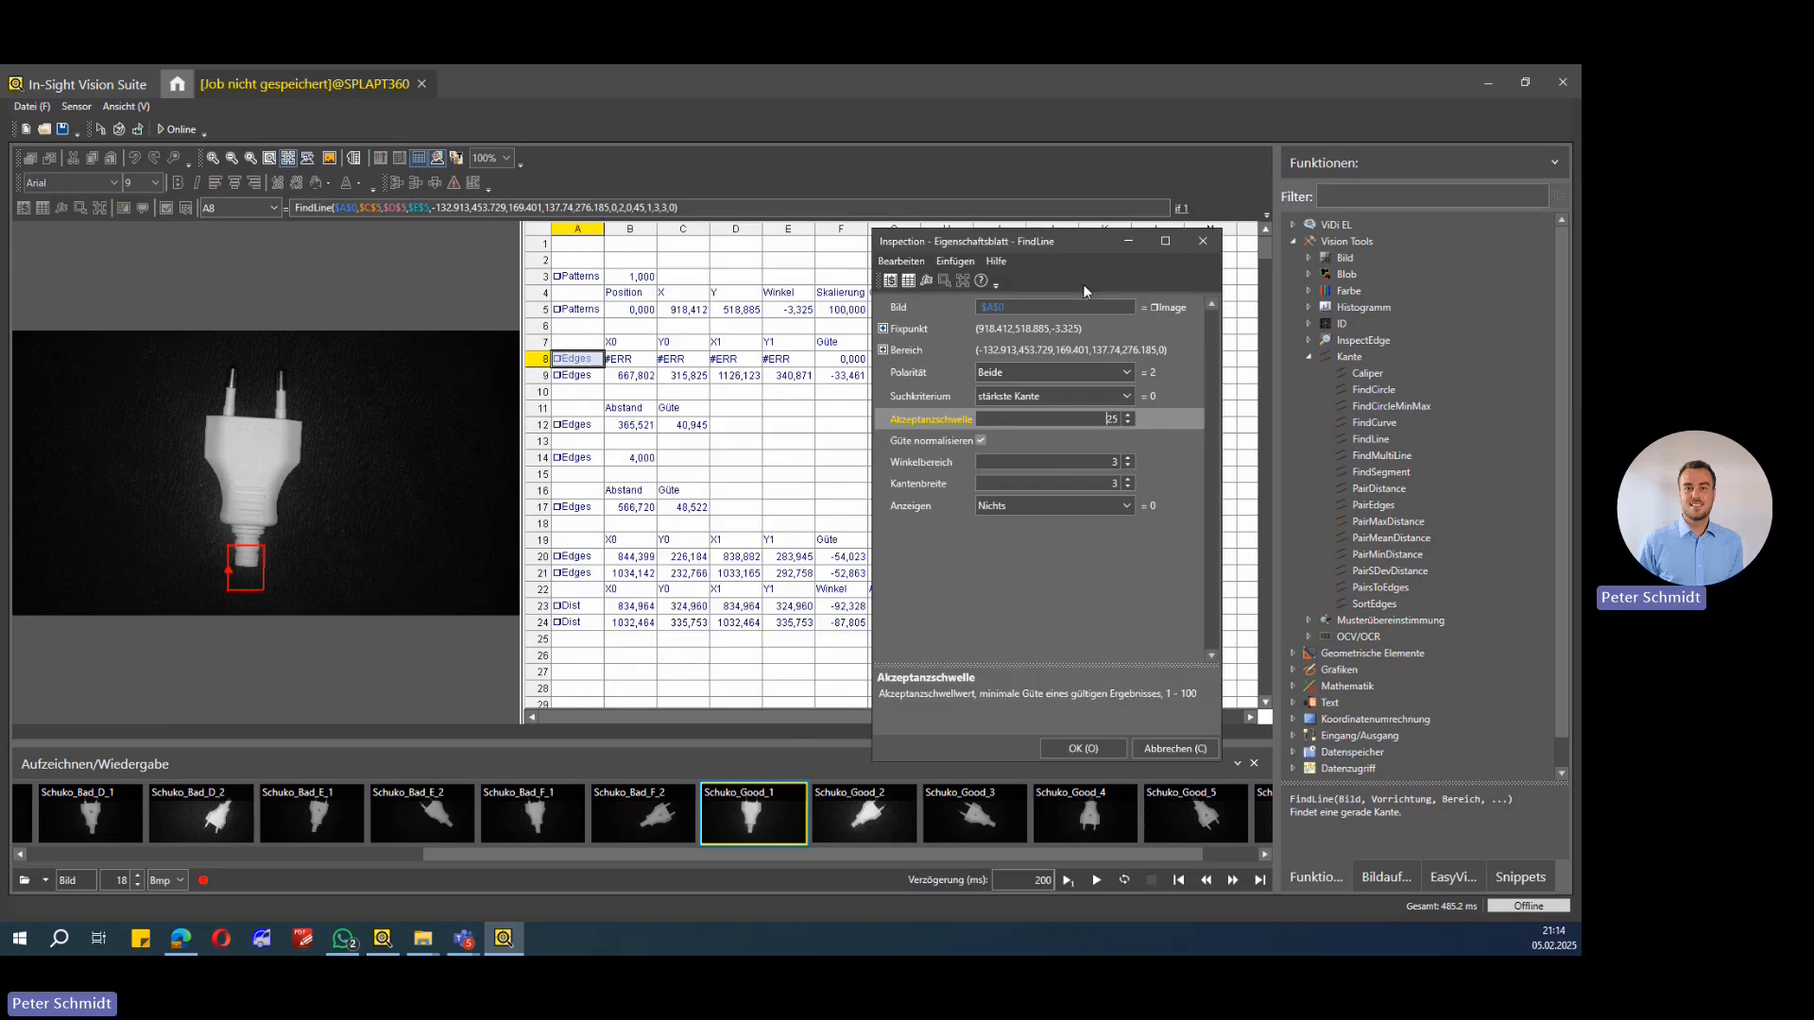
{"action": "left_click", "coordinate": [1065, 462]}
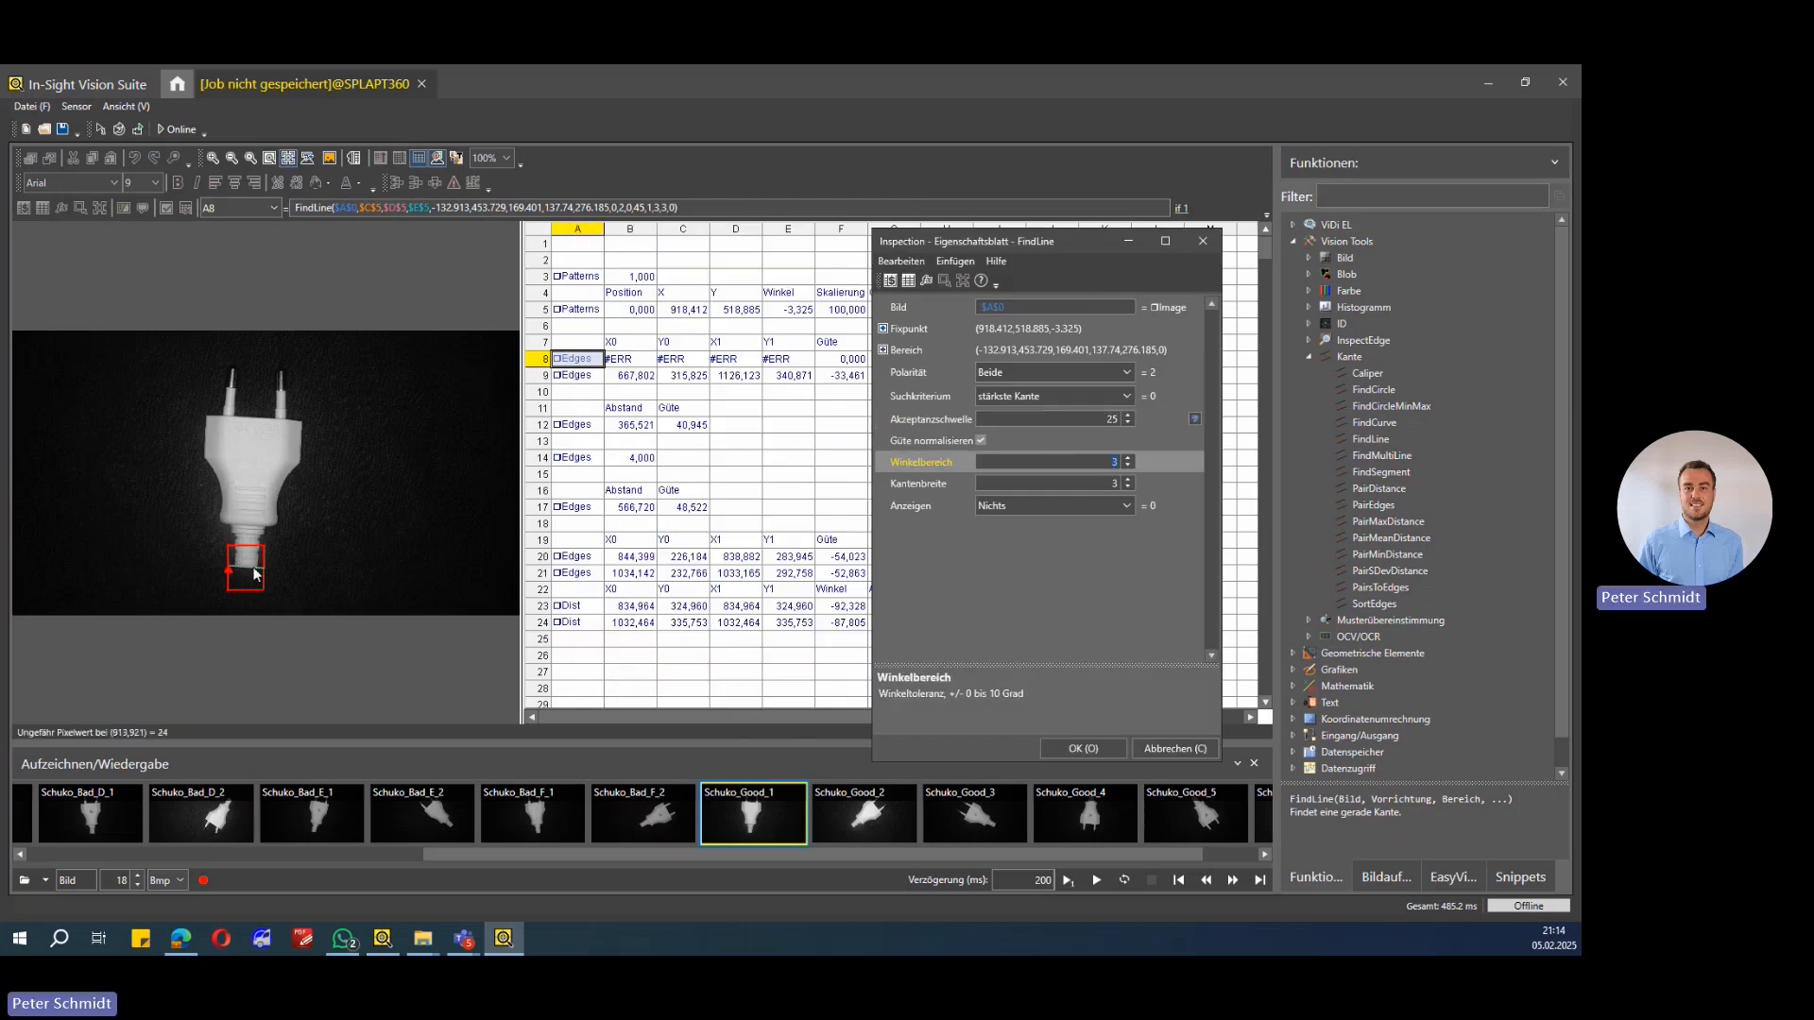
Step: Open the FindLine search region for editing on the image and return to the property sheet
{"action": "left_click", "coordinate": [907, 352]}
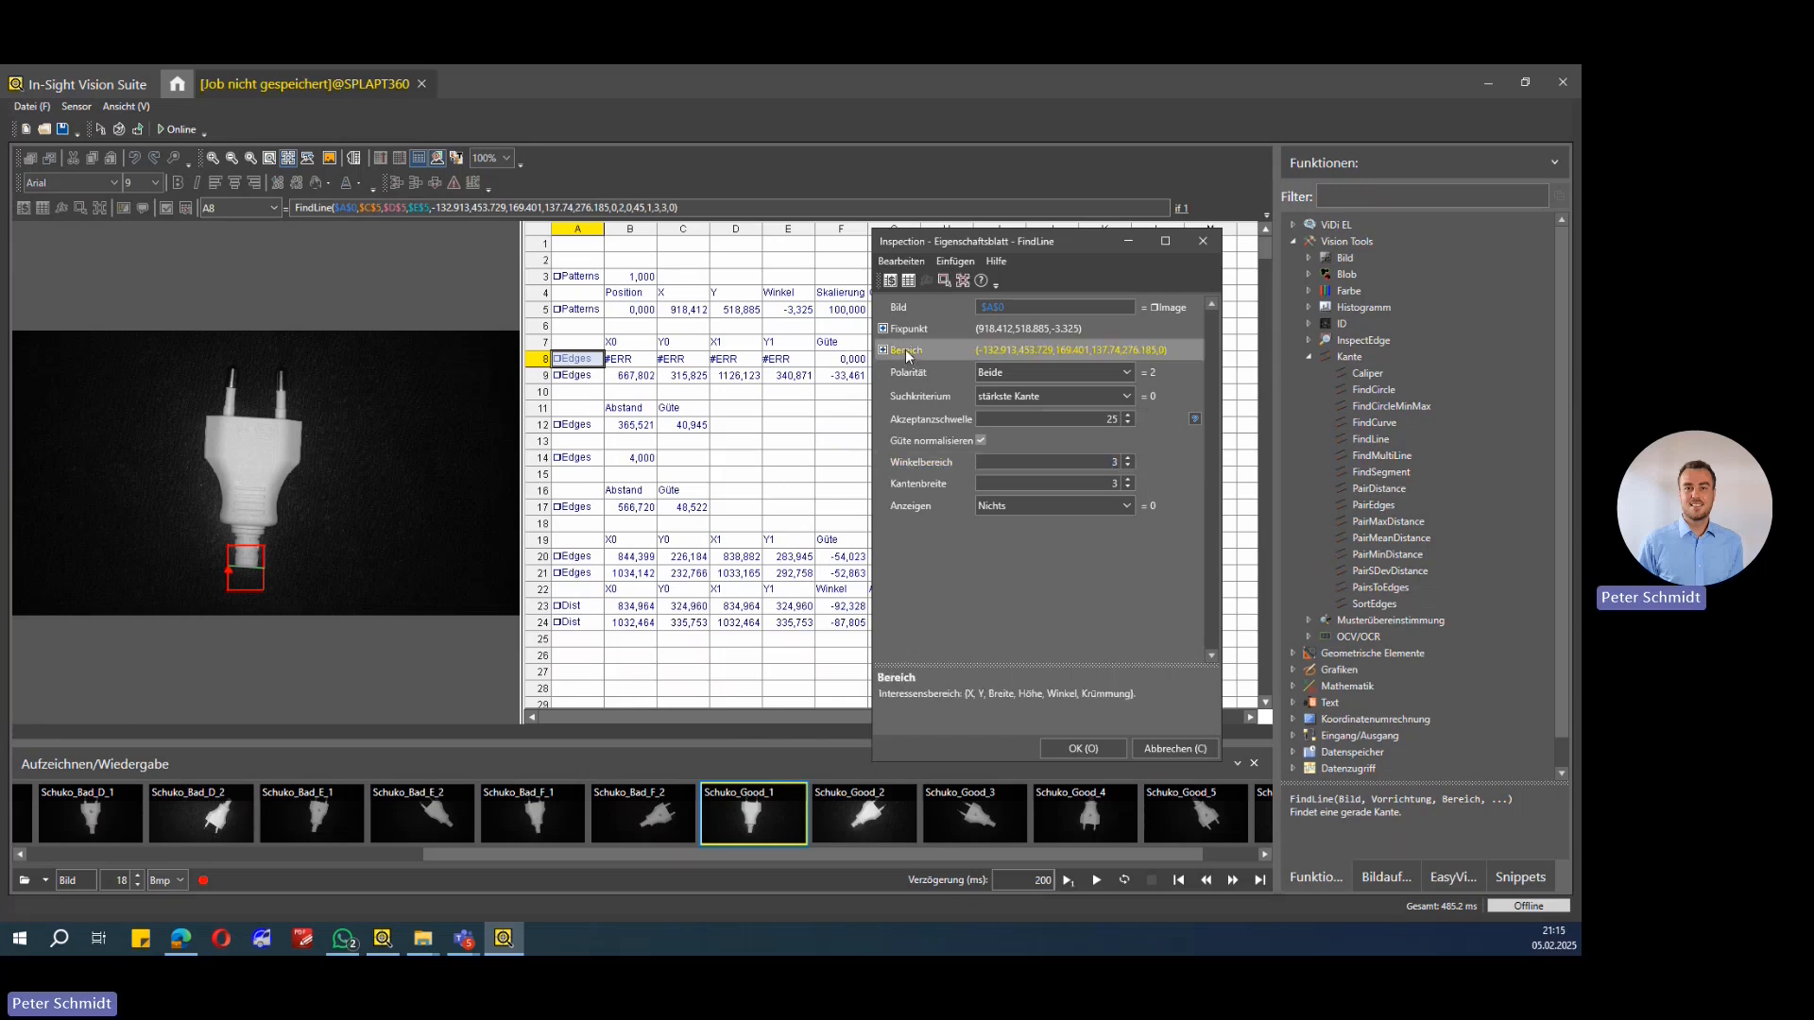
{"action": "double_click", "coordinate": [907, 354]}
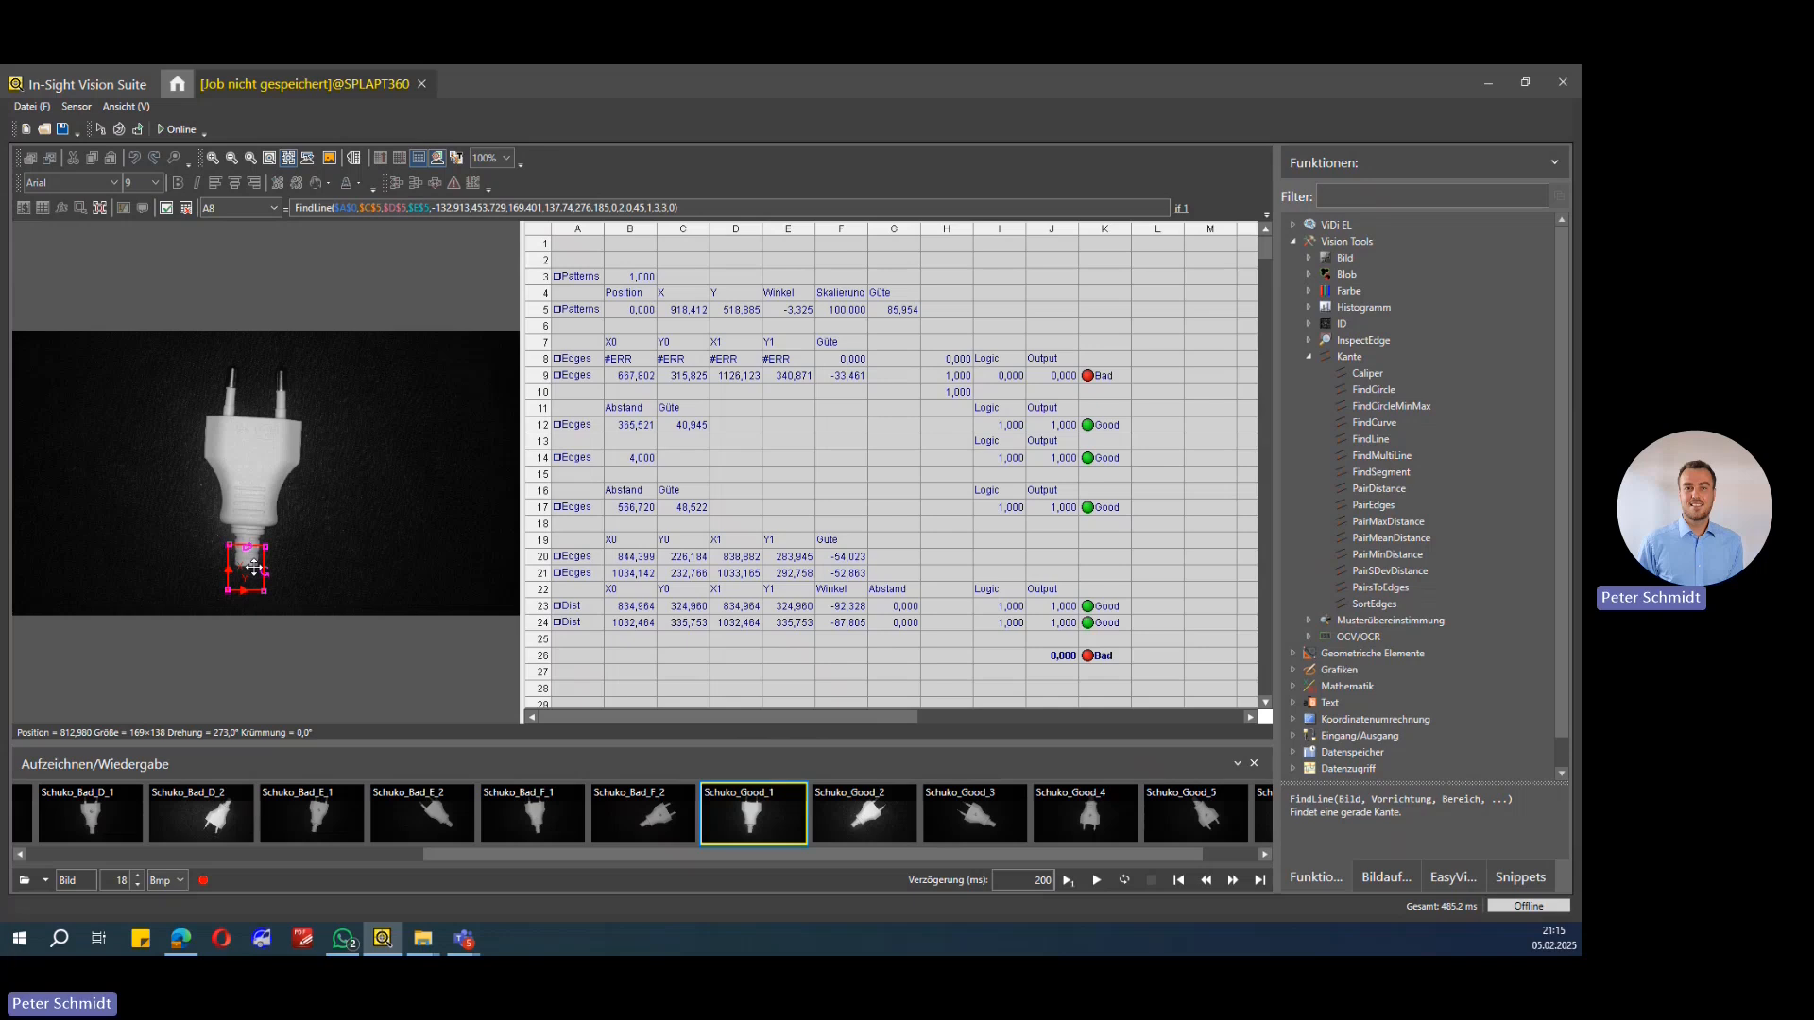
{"action": "double_click", "coordinate": [253, 567]}
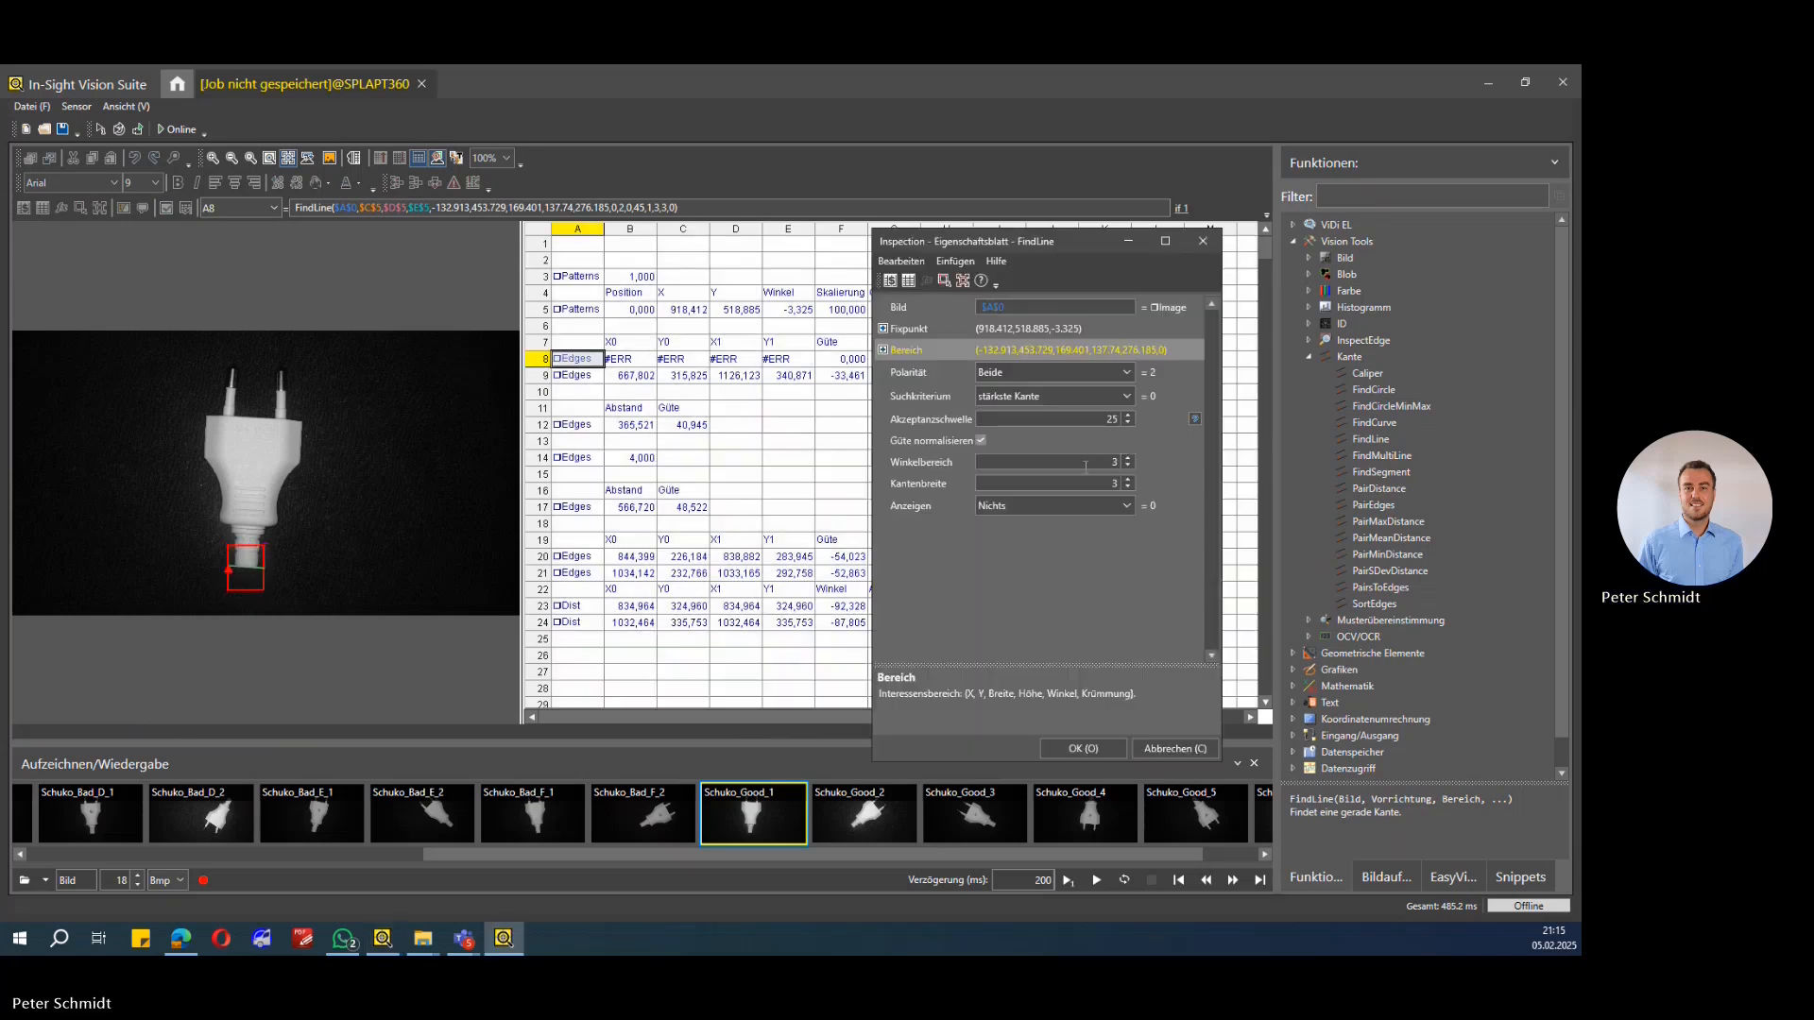
Step: Set the FindLine tool's display option to Nur Ergebnis-Grafik and apply the property sheet
{"action": "left_click", "coordinate": [1066, 507]}
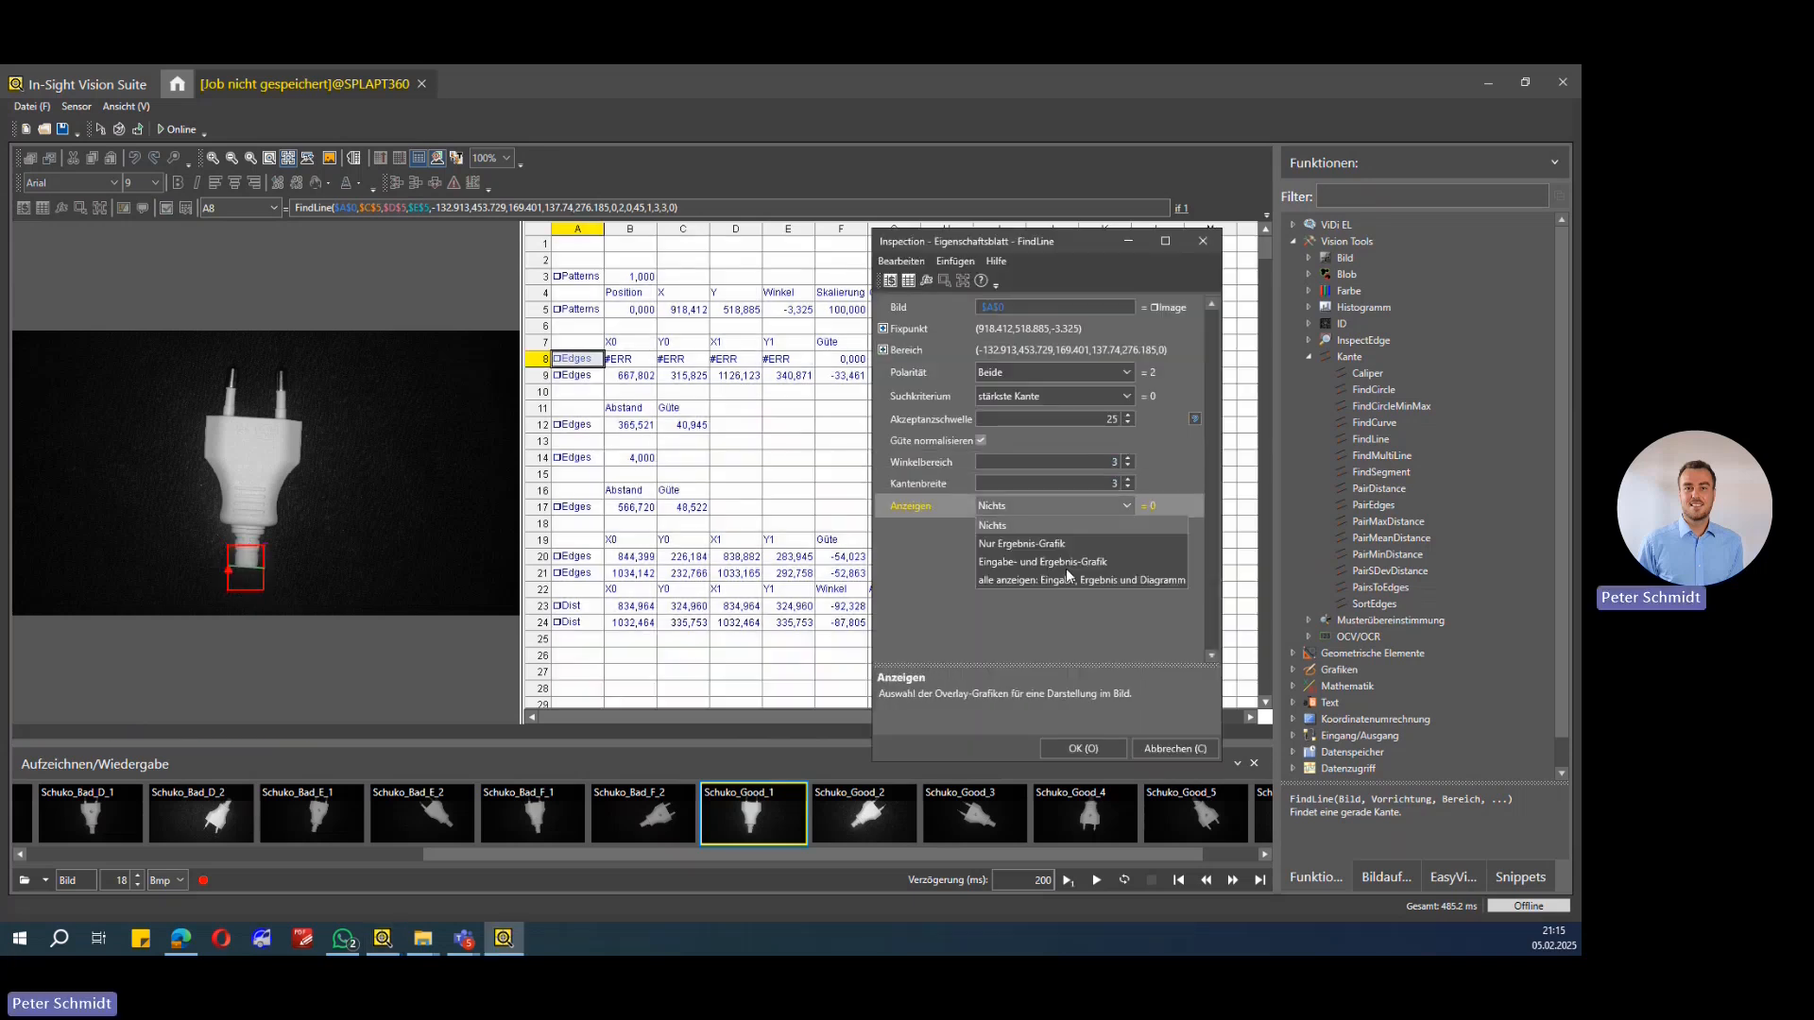
{"action": "left_click", "coordinate": [1067, 510]}
{"action": "left_click", "coordinate": [1068, 508]}
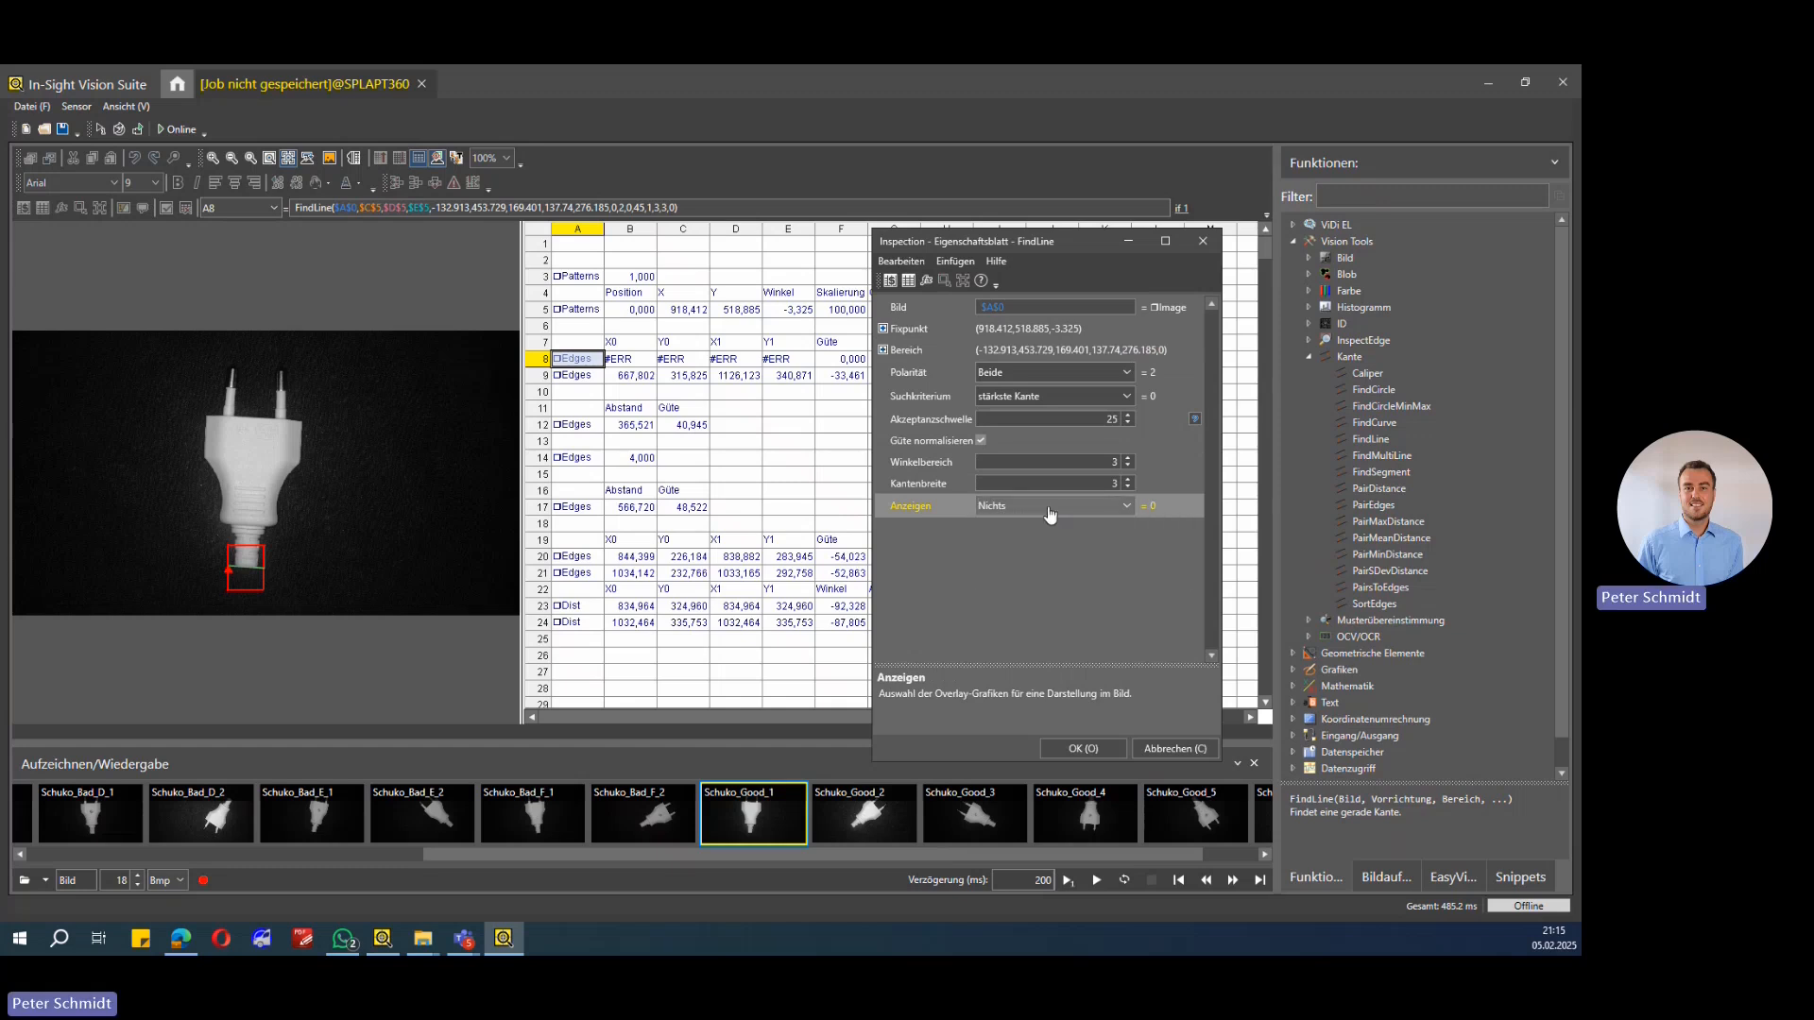
{"action": "left_click", "coordinate": [1043, 545]}
{"action": "left_click", "coordinate": [1018, 508]}
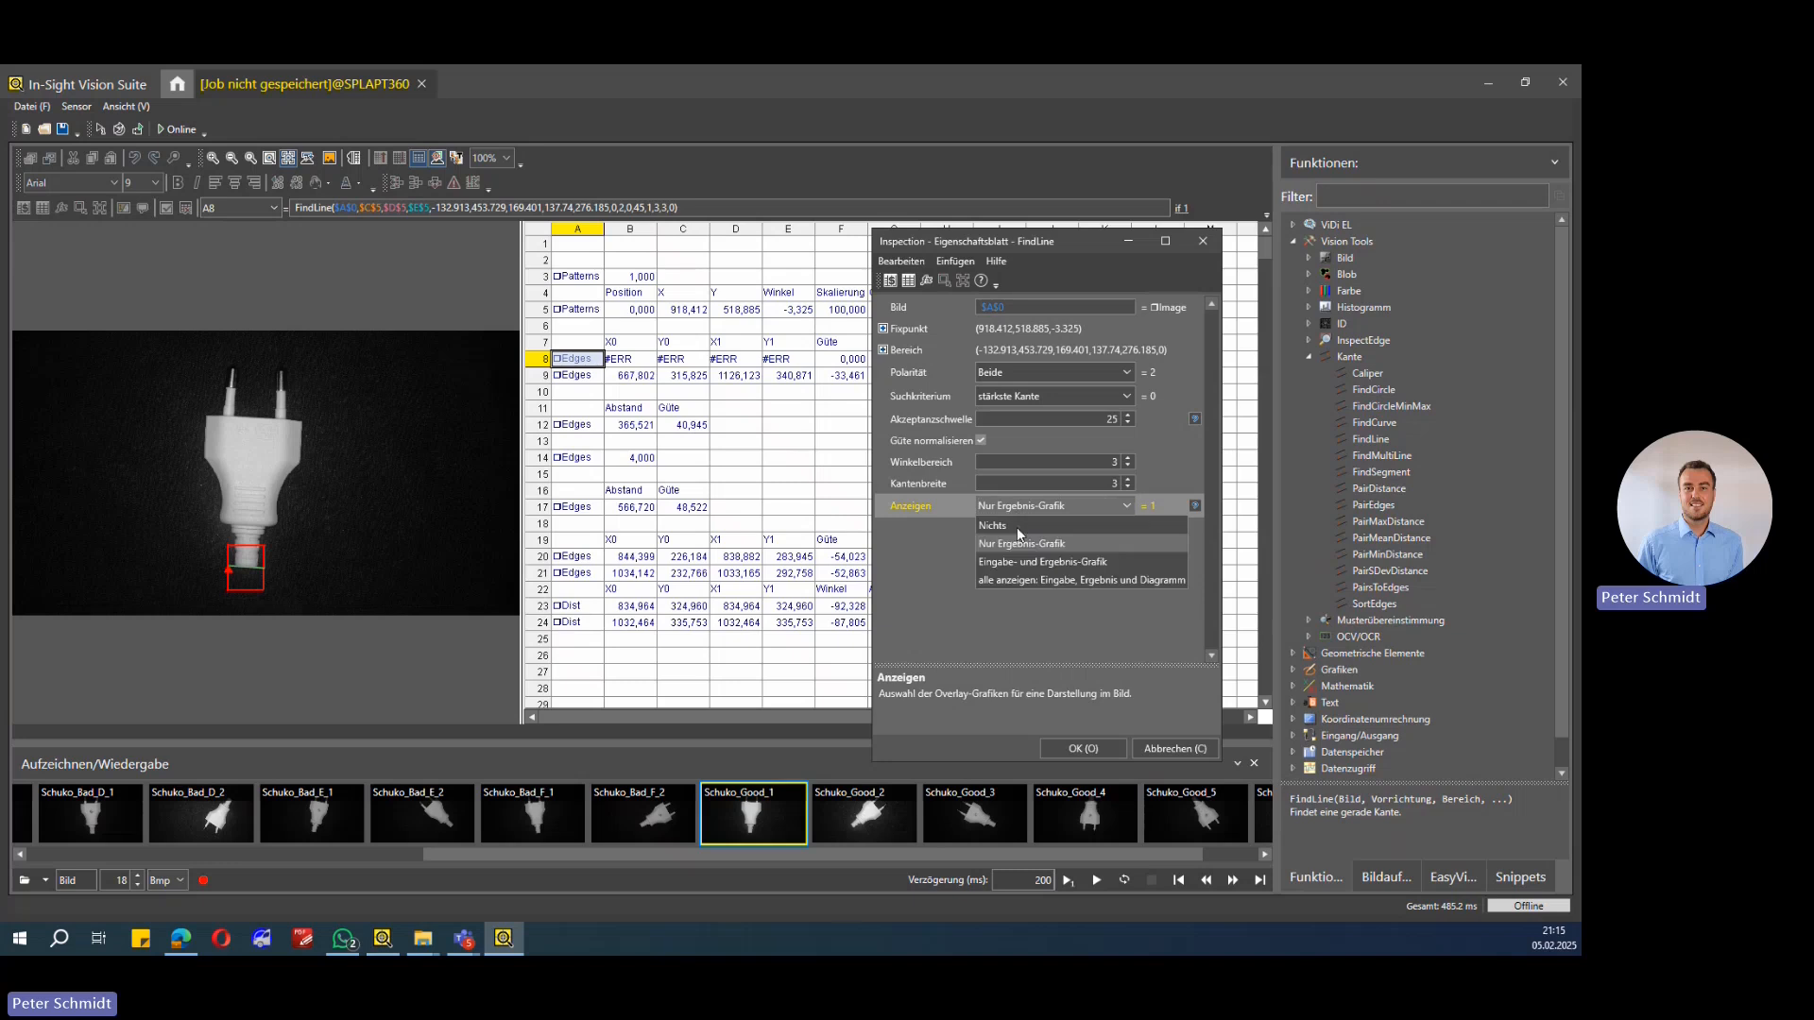
{"action": "left_click", "coordinate": [1026, 564]}
{"action": "left_click", "coordinate": [1019, 511]}
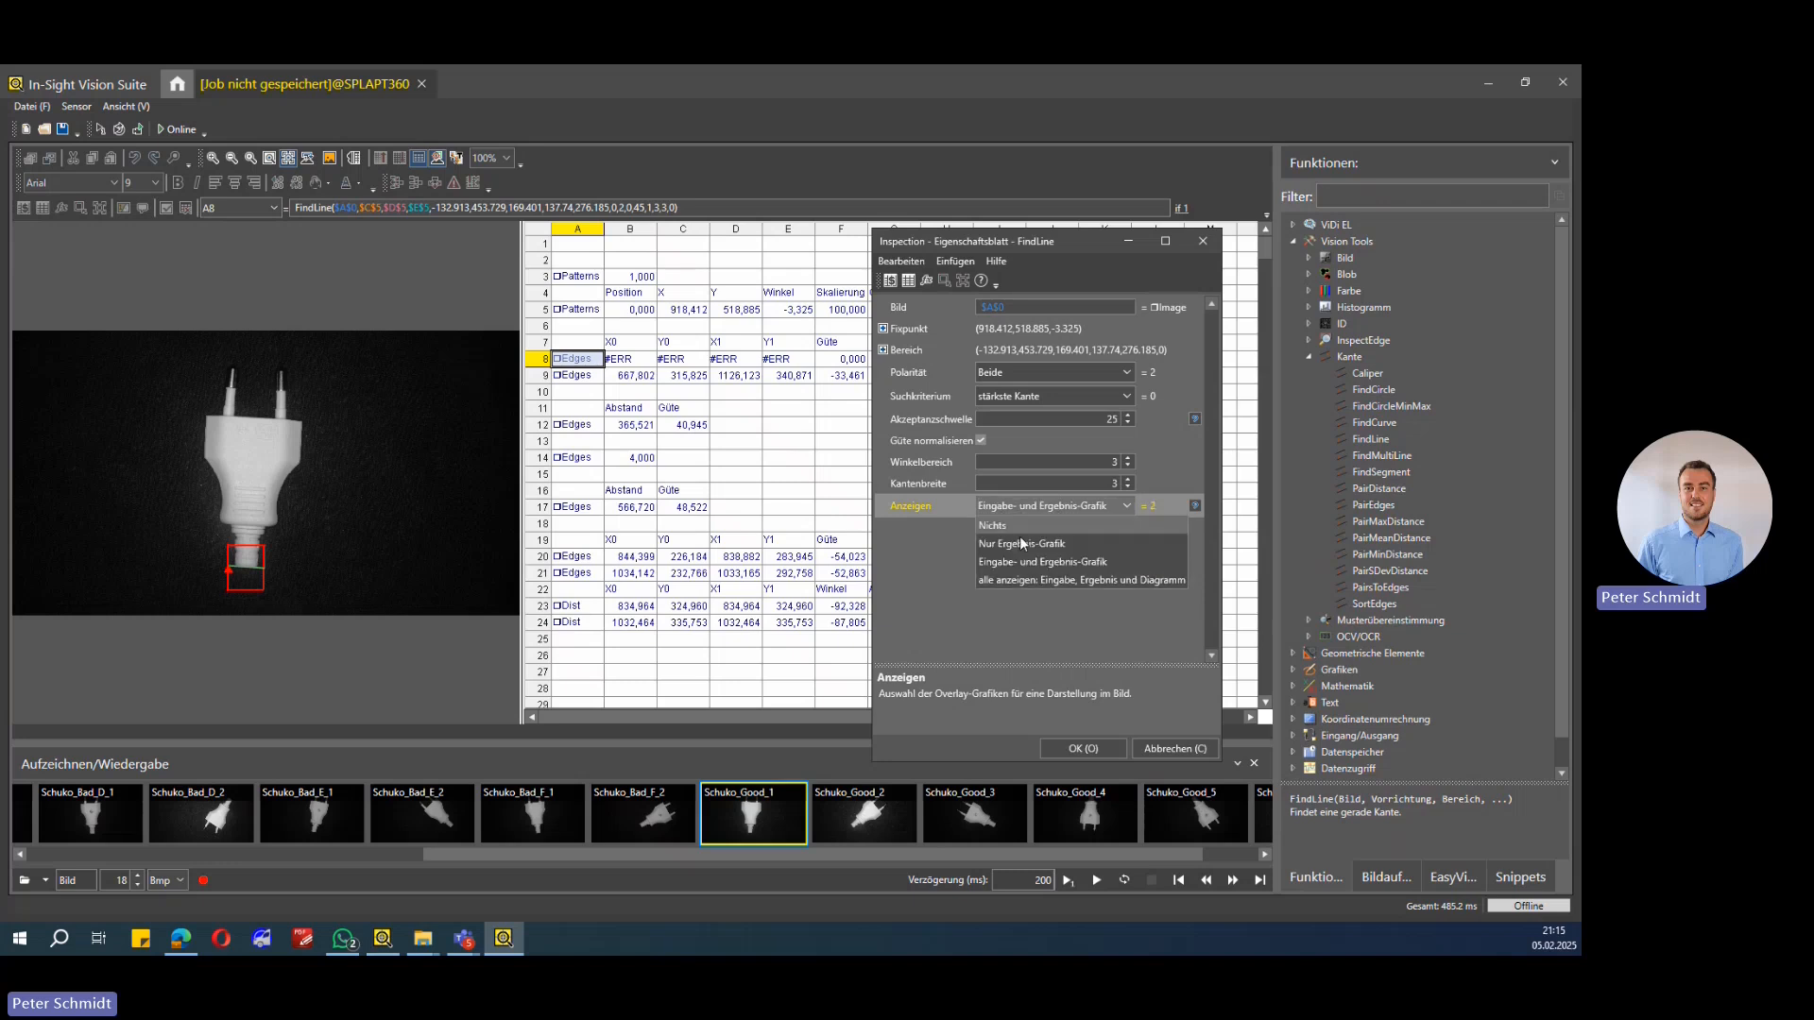
{"action": "left_click", "coordinate": [1021, 546]}
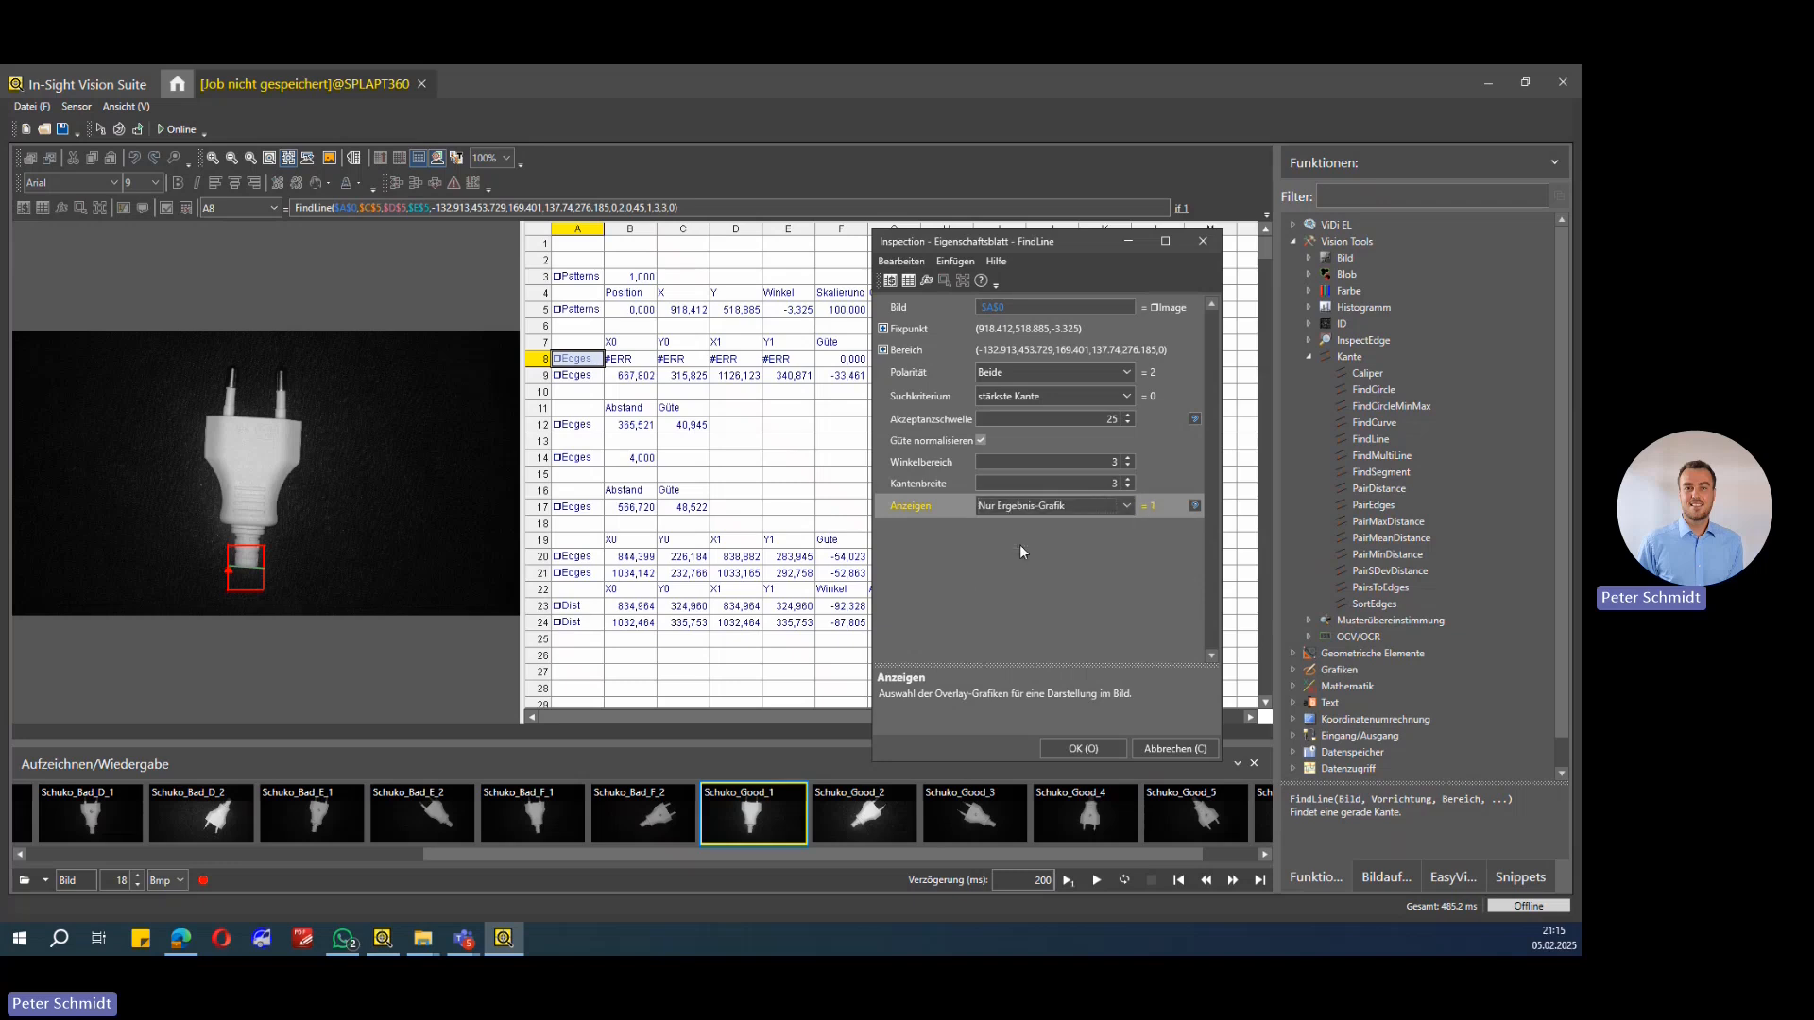
{"action": "left_click", "coordinate": [1081, 748]}
{"action": "left_click", "coordinate": [837, 458]}
{"action": "left_click", "coordinate": [791, 406]}
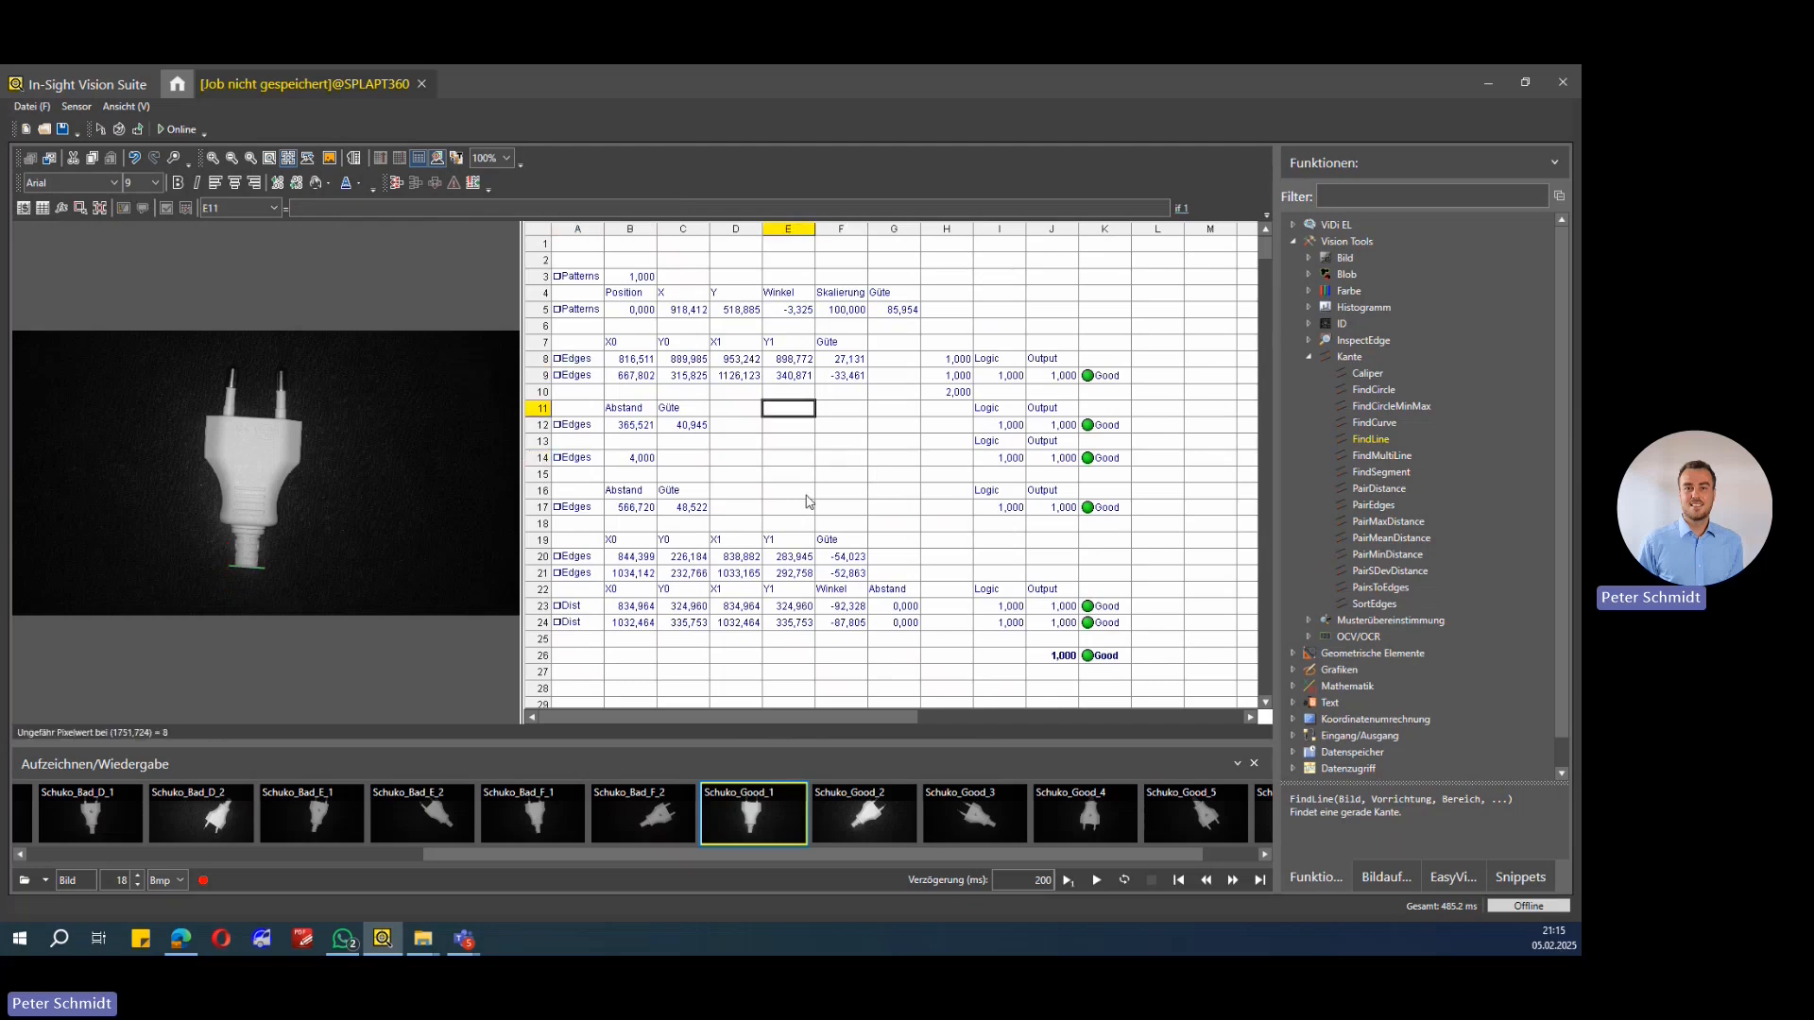
{"action": "left_click", "coordinate": [895, 490]}
{"action": "left_click", "coordinate": [895, 410]}
{"action": "left_click_drag", "start_coordinate": [898, 358], "coordinate": [905, 344]}
{"action": "left_click", "coordinate": [1039, 300]}
{"action": "left_click", "coordinate": [1098, 296]}
{"action": "left_click", "coordinate": [1160, 329]}
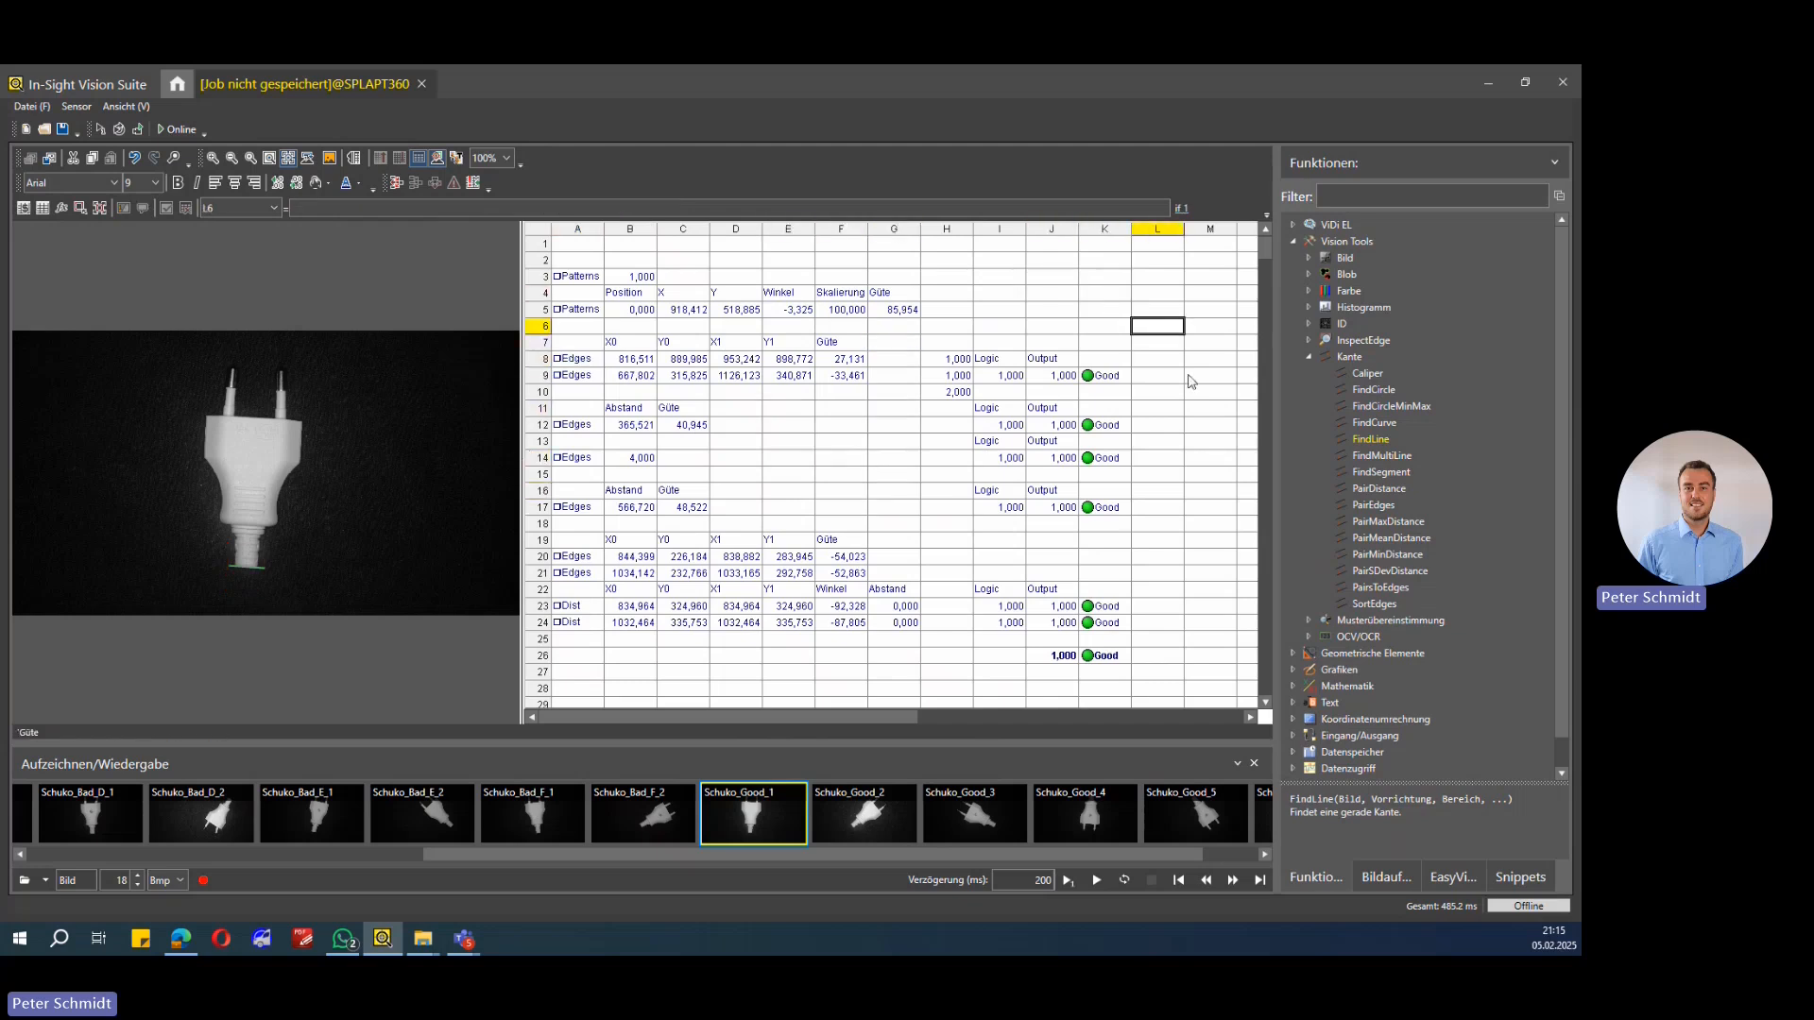
{"action": "left_click", "coordinate": [1192, 383]}
{"action": "left_click", "coordinate": [1158, 459]}
Step: Reset the display option of the FindLine in cell A8 to Nichts and apply the property sheet
{"action": "double_click", "coordinate": [586, 376]}
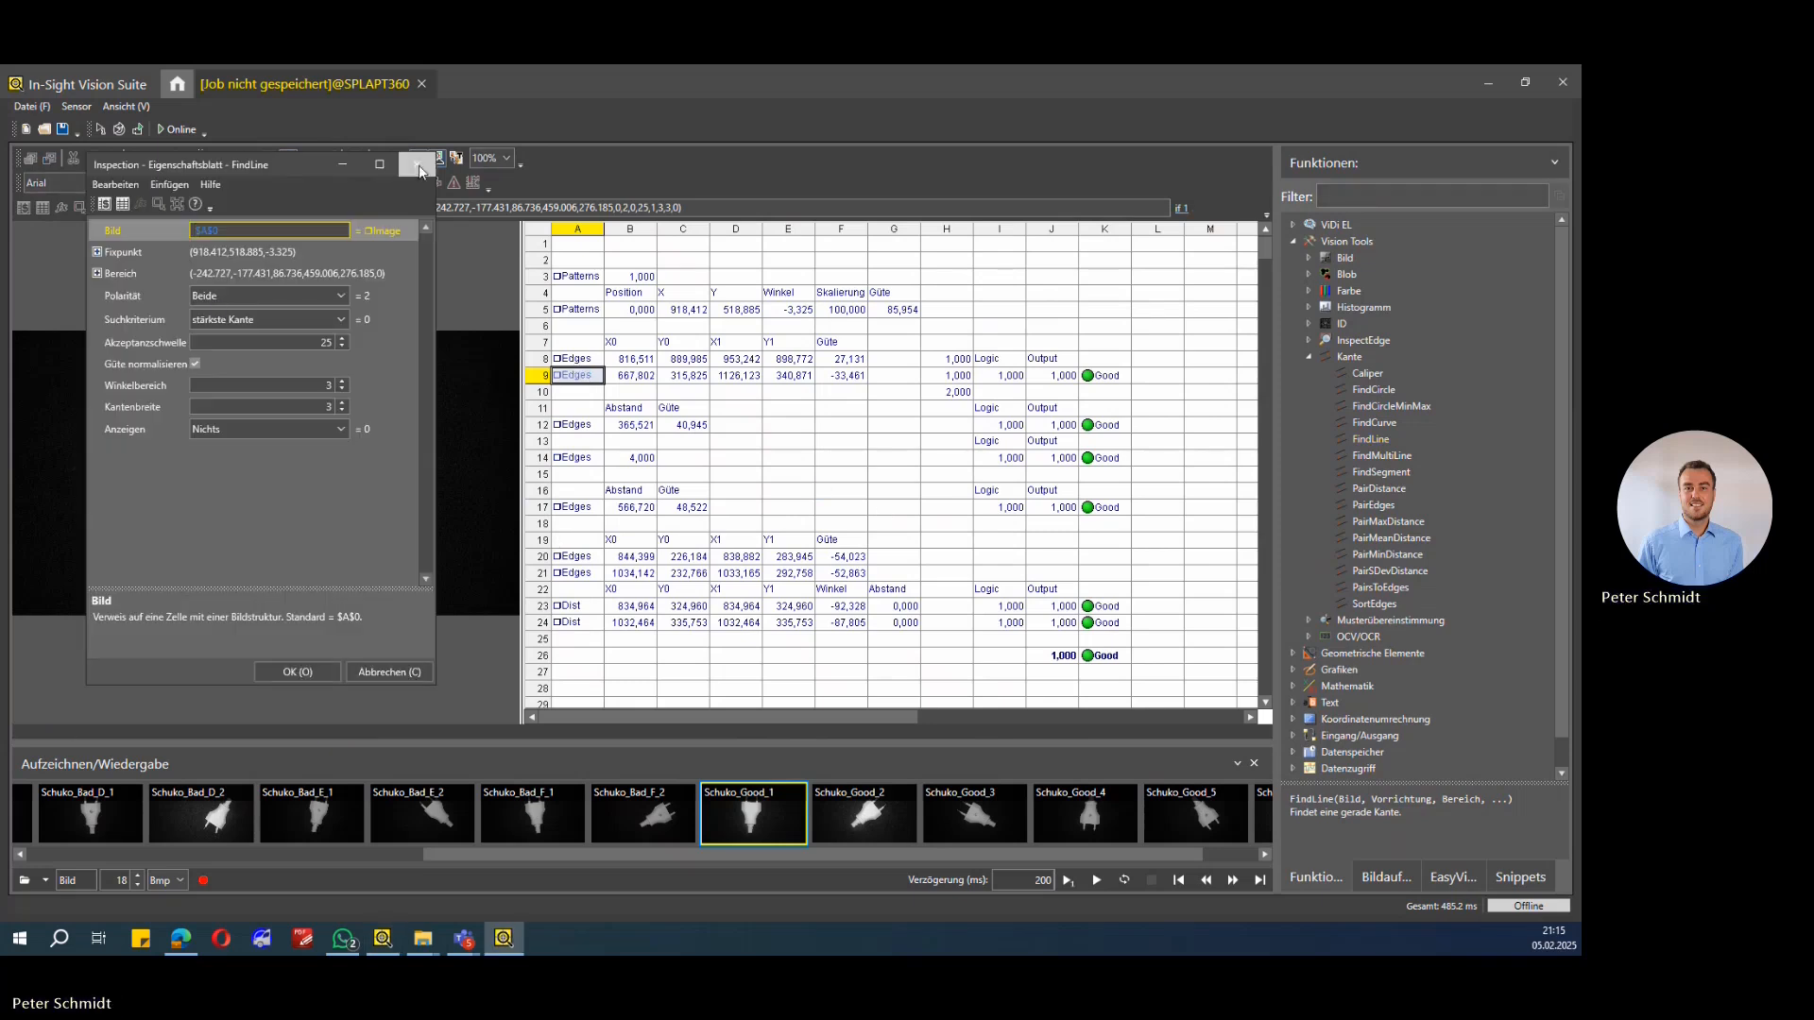
{"action": "left_click", "coordinate": [417, 165]}
{"action": "double_click", "coordinate": [565, 357]}
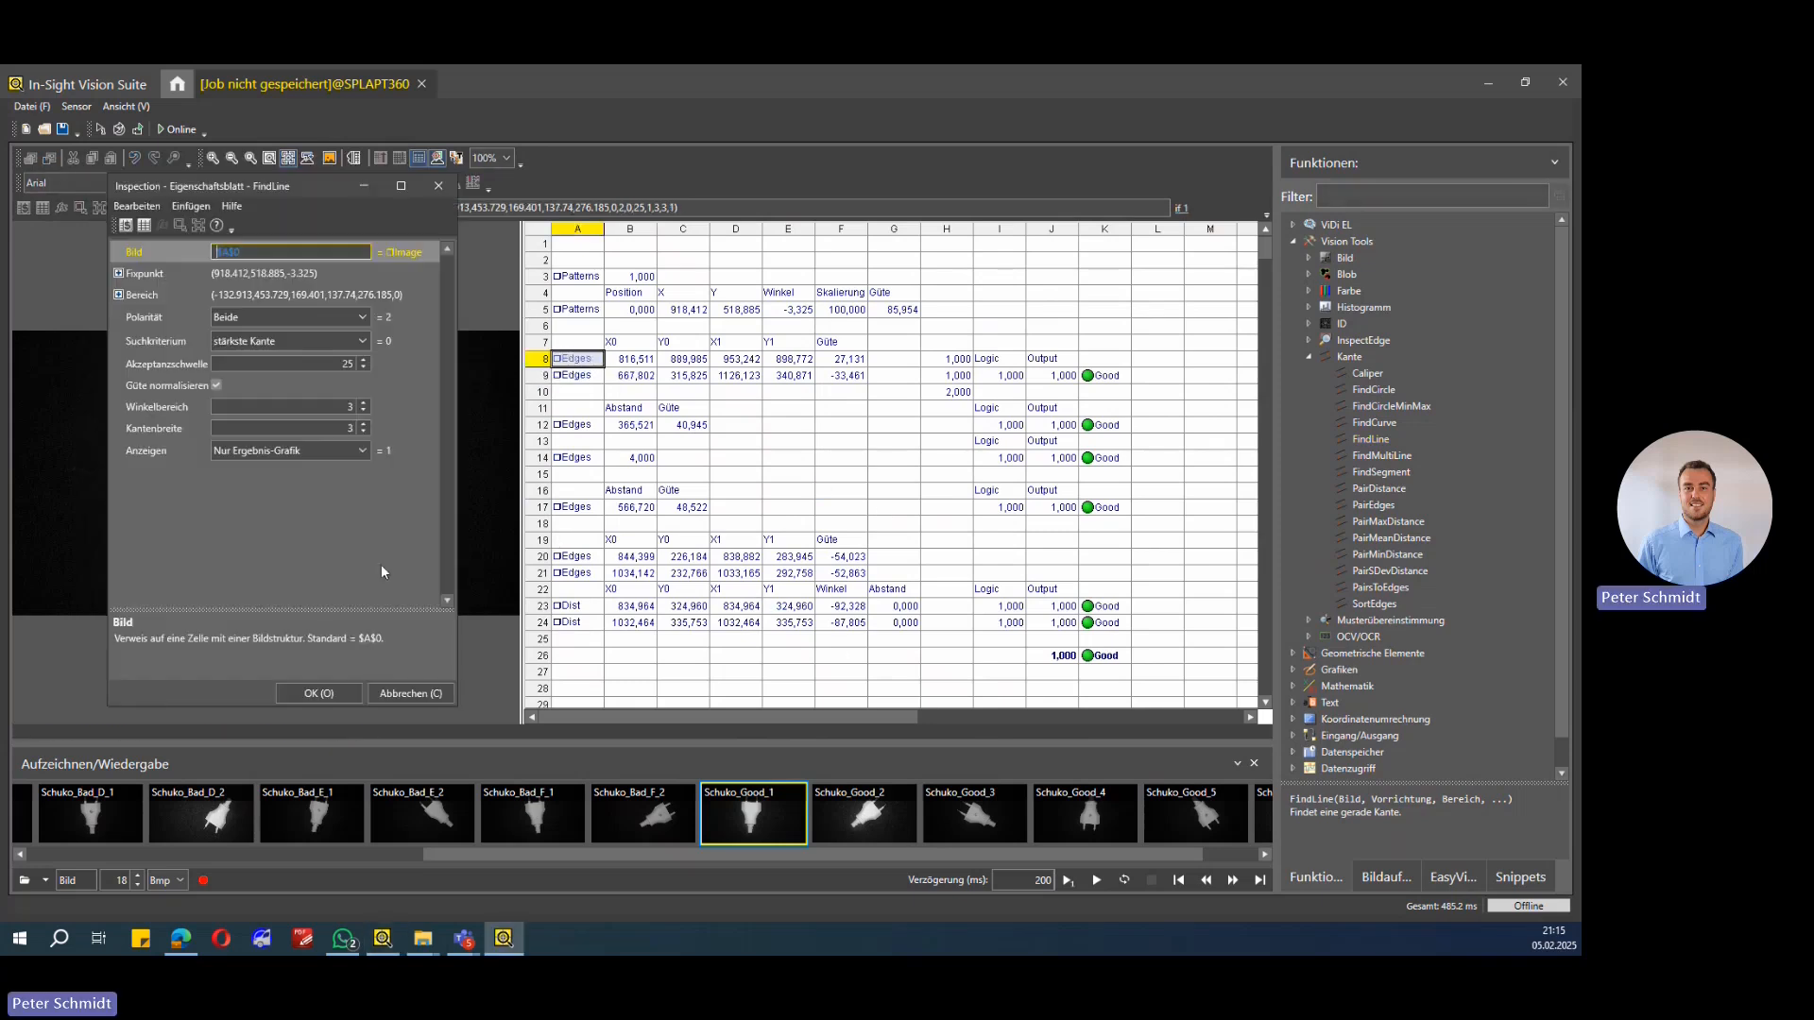
{"action": "left_click", "coordinate": [359, 454]}
{"action": "left_click", "coordinate": [309, 471]}
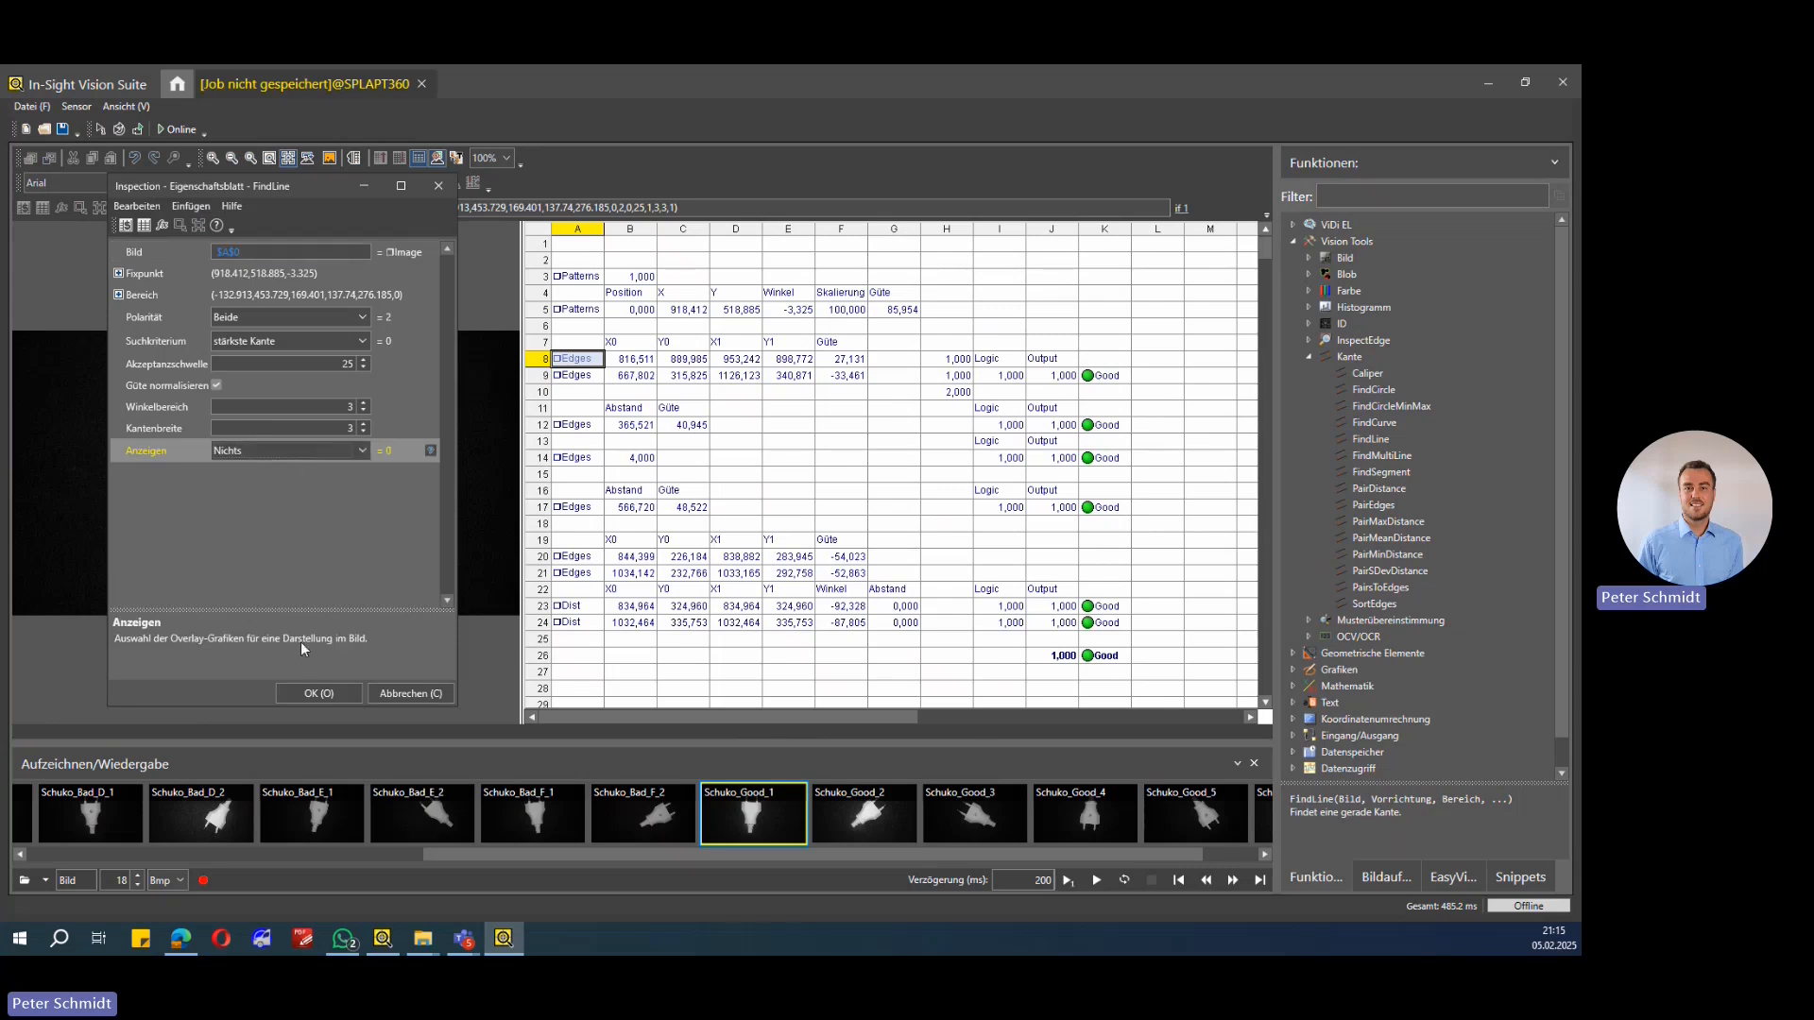
{"action": "left_click", "coordinate": [318, 693]}
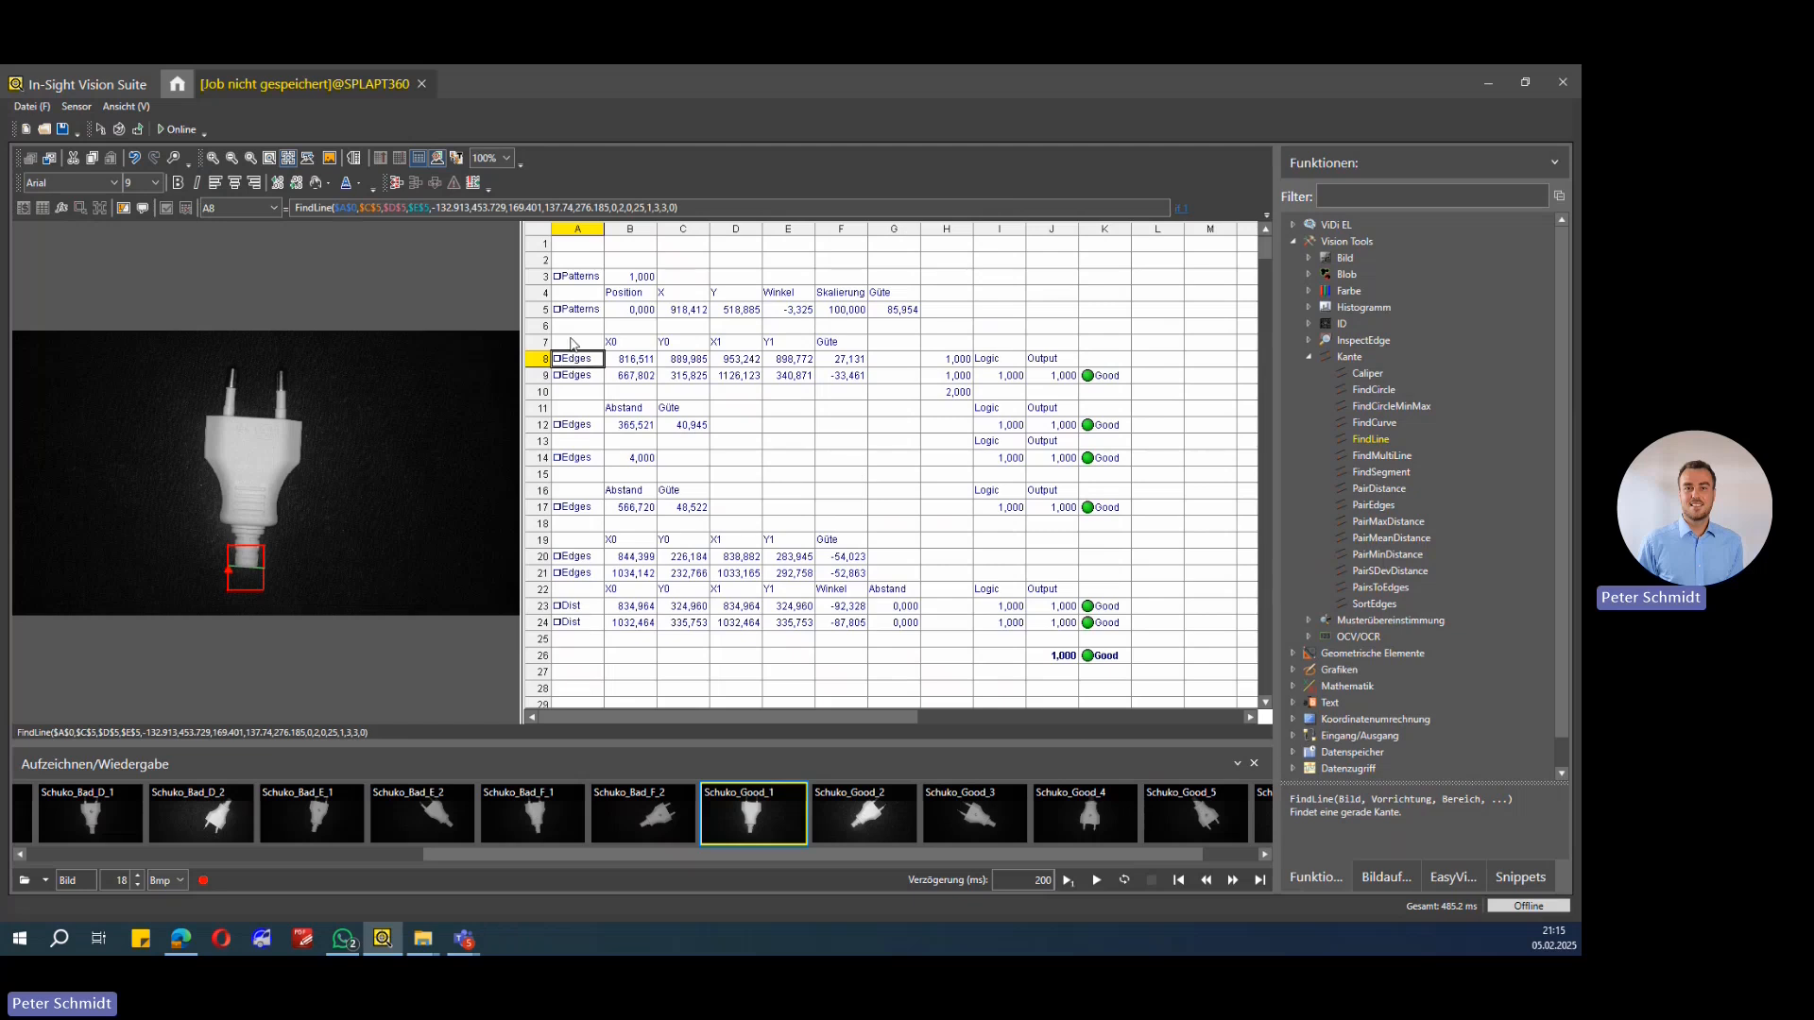
Step: Compare the two FindLine cells in rows 8 and 9, their search regions on the image and their result values
{"action": "left_click", "coordinate": [902, 390]}
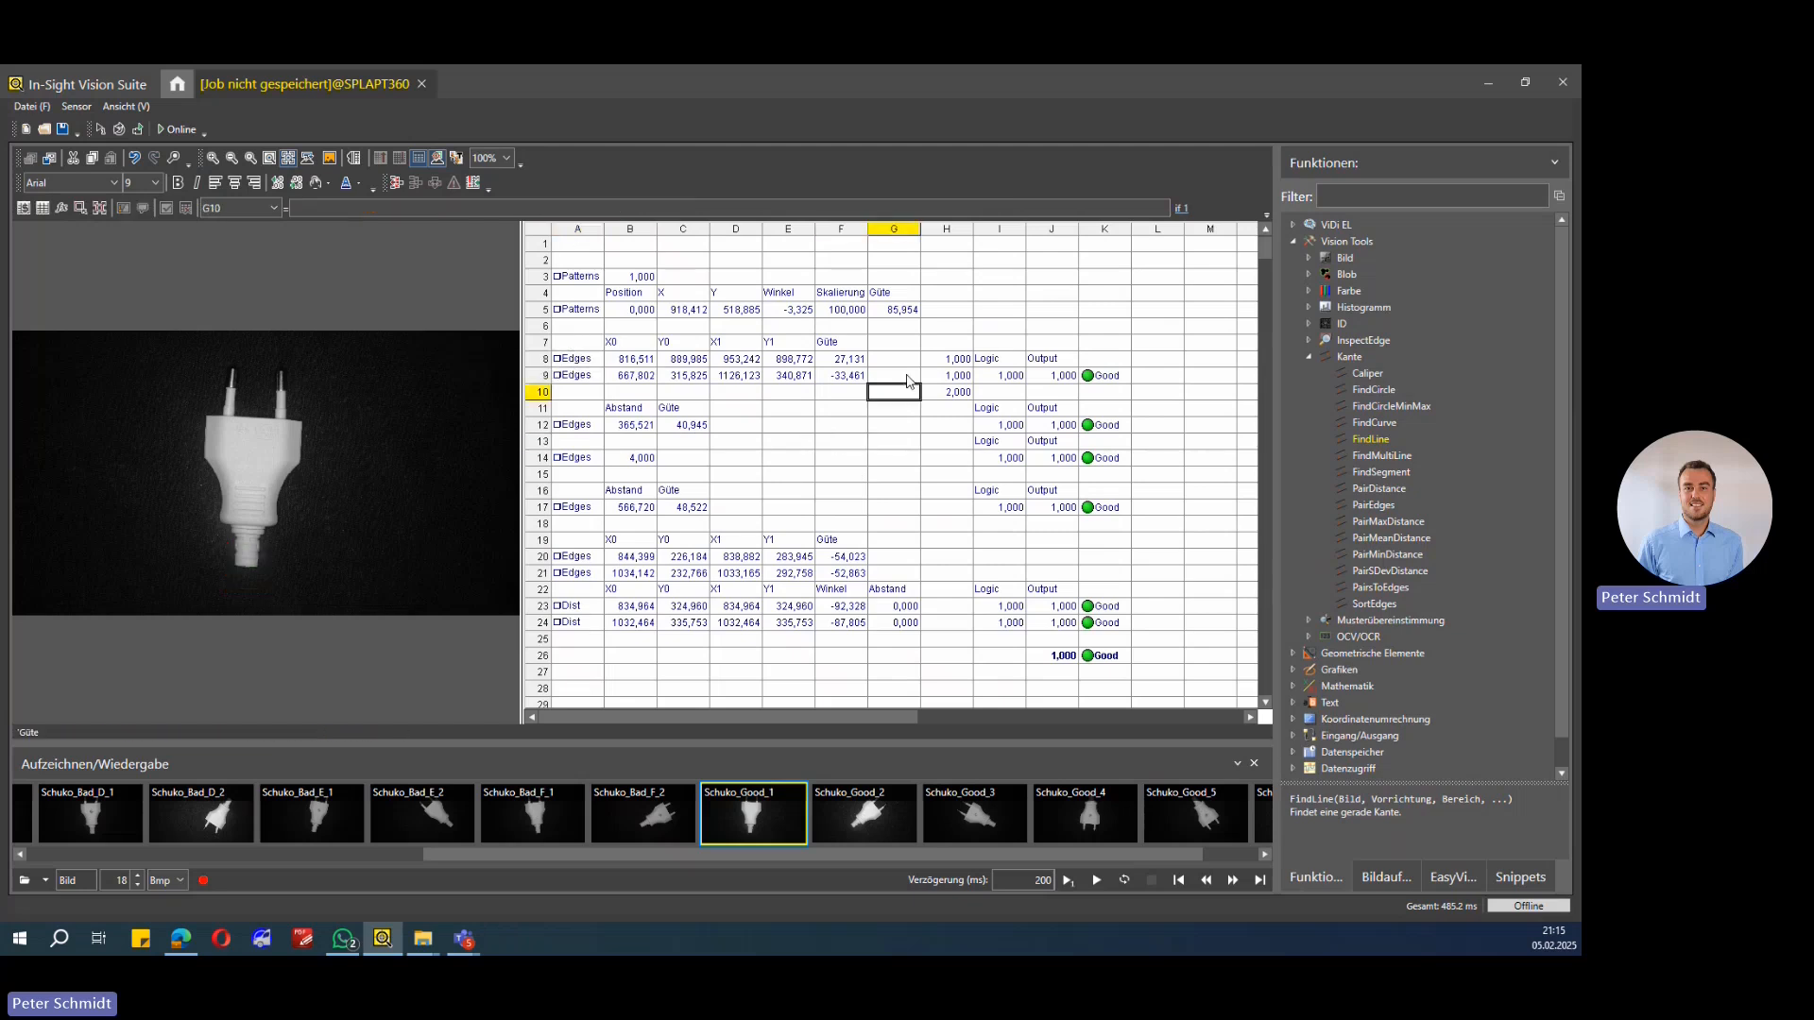
{"action": "left_click", "coordinate": [571, 365]}
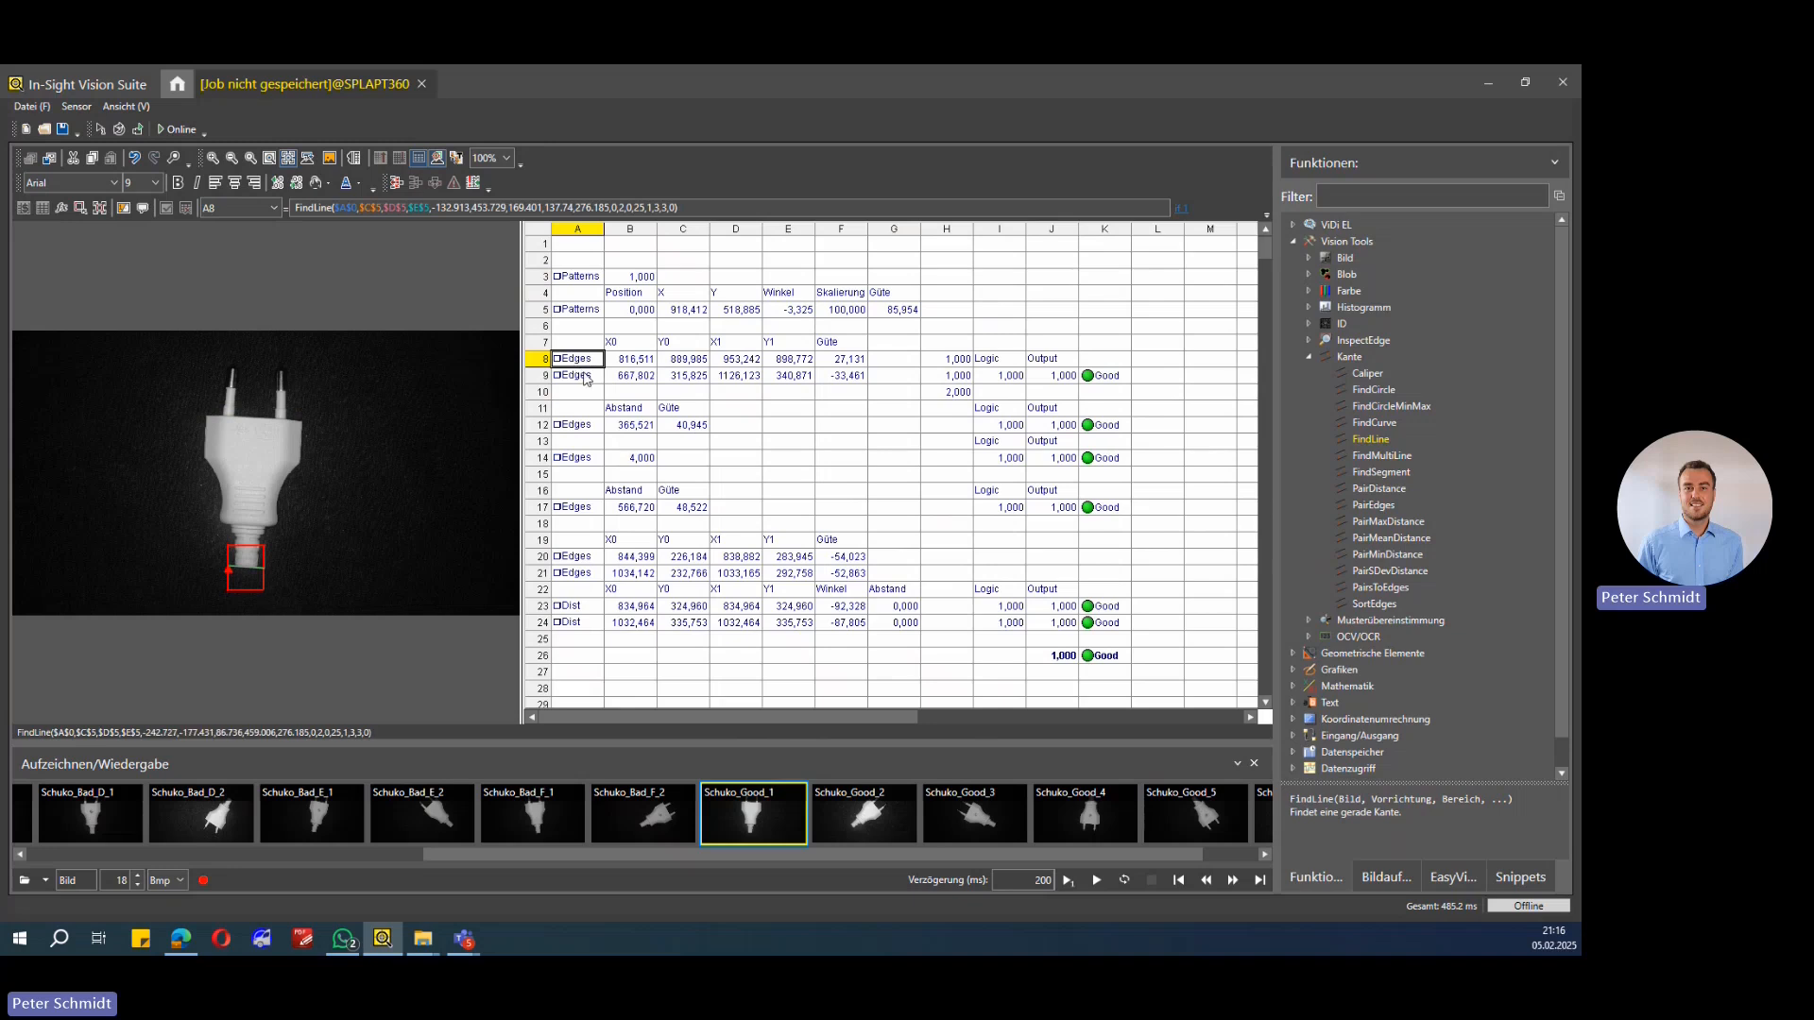
{"action": "left_click", "coordinate": [584, 374]}
{"action": "left_click", "coordinate": [584, 364]}
{"action": "left_click", "coordinate": [584, 373]}
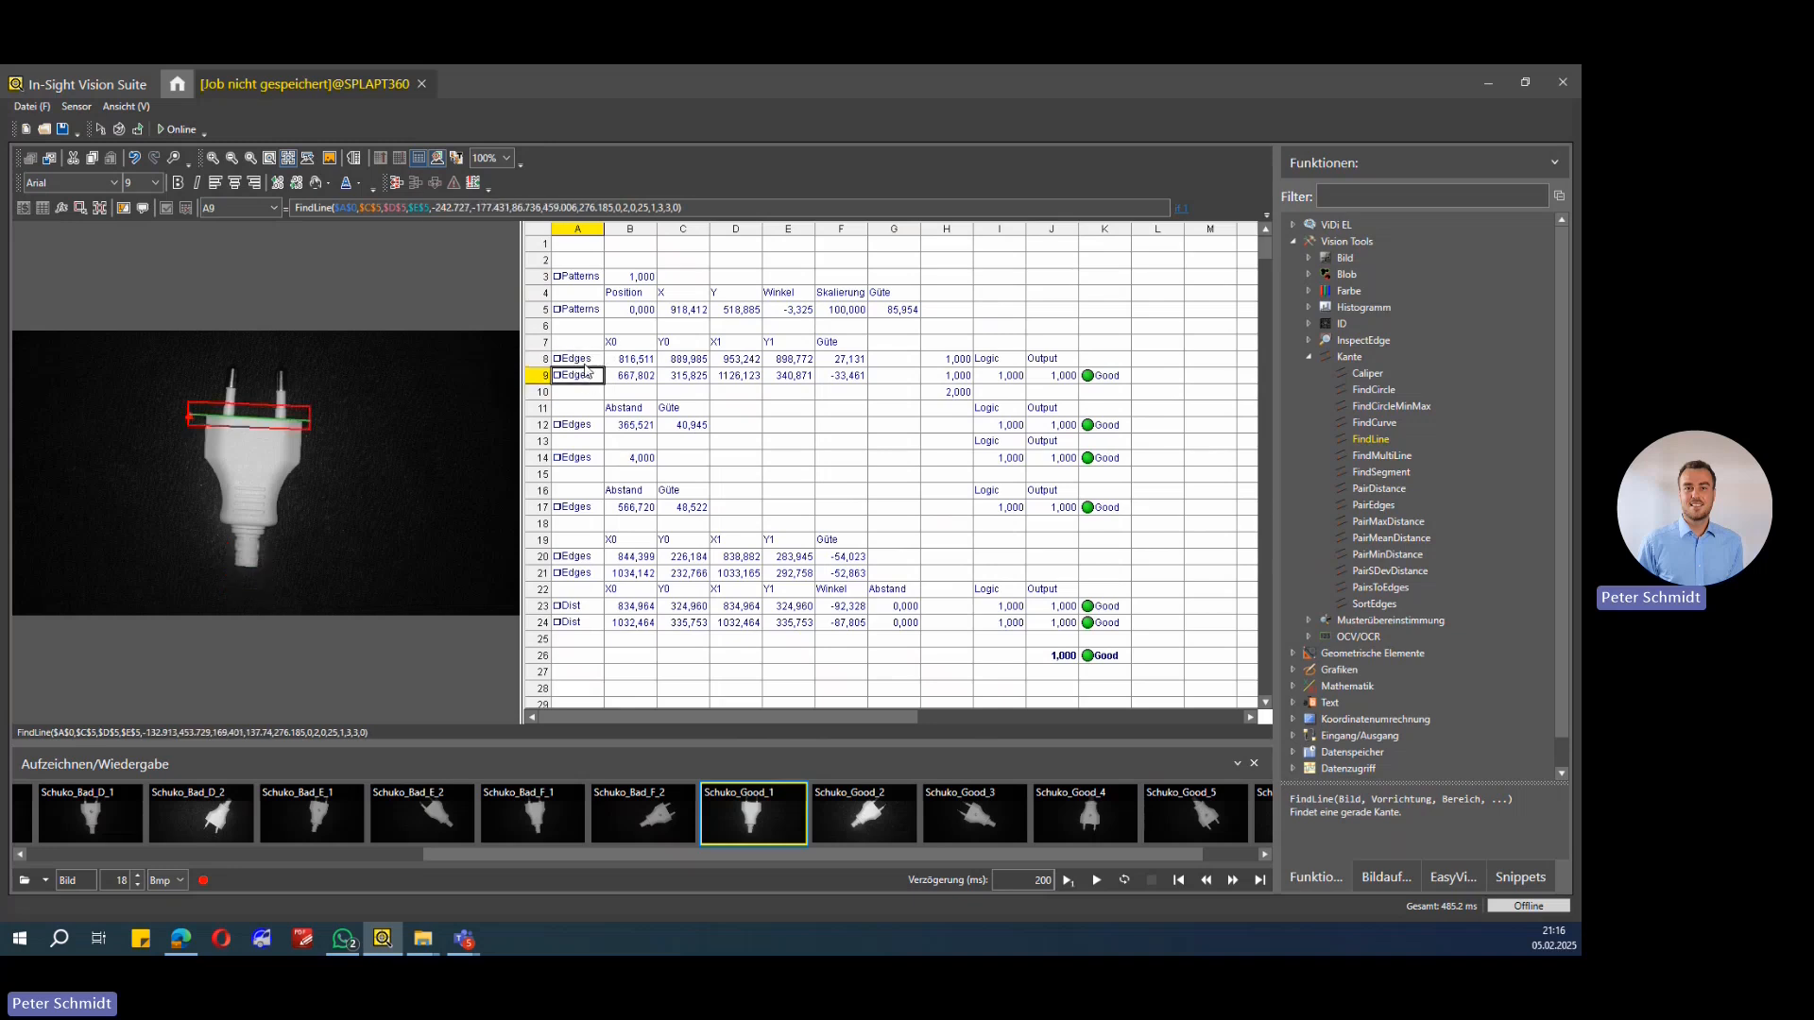
{"action": "left_click_drag", "start_coordinate": [585, 365], "coordinate": [848, 364]}
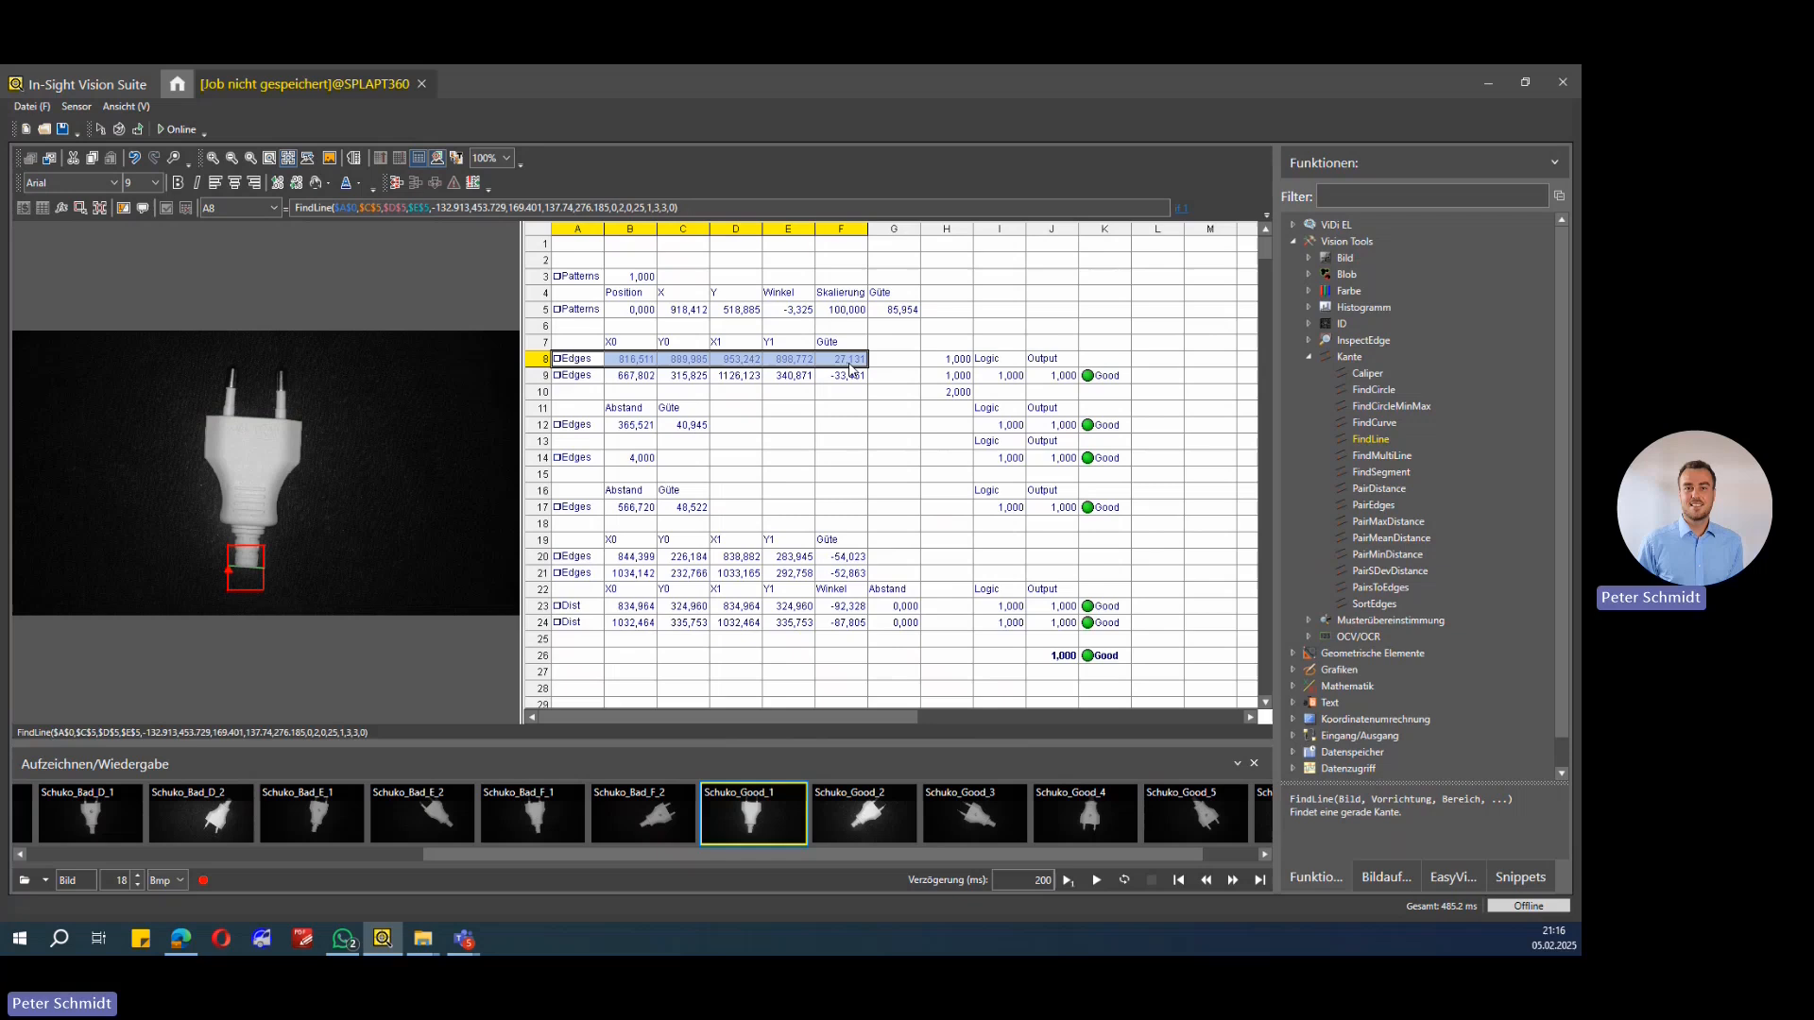
{"action": "left_click", "coordinate": [577, 377]}
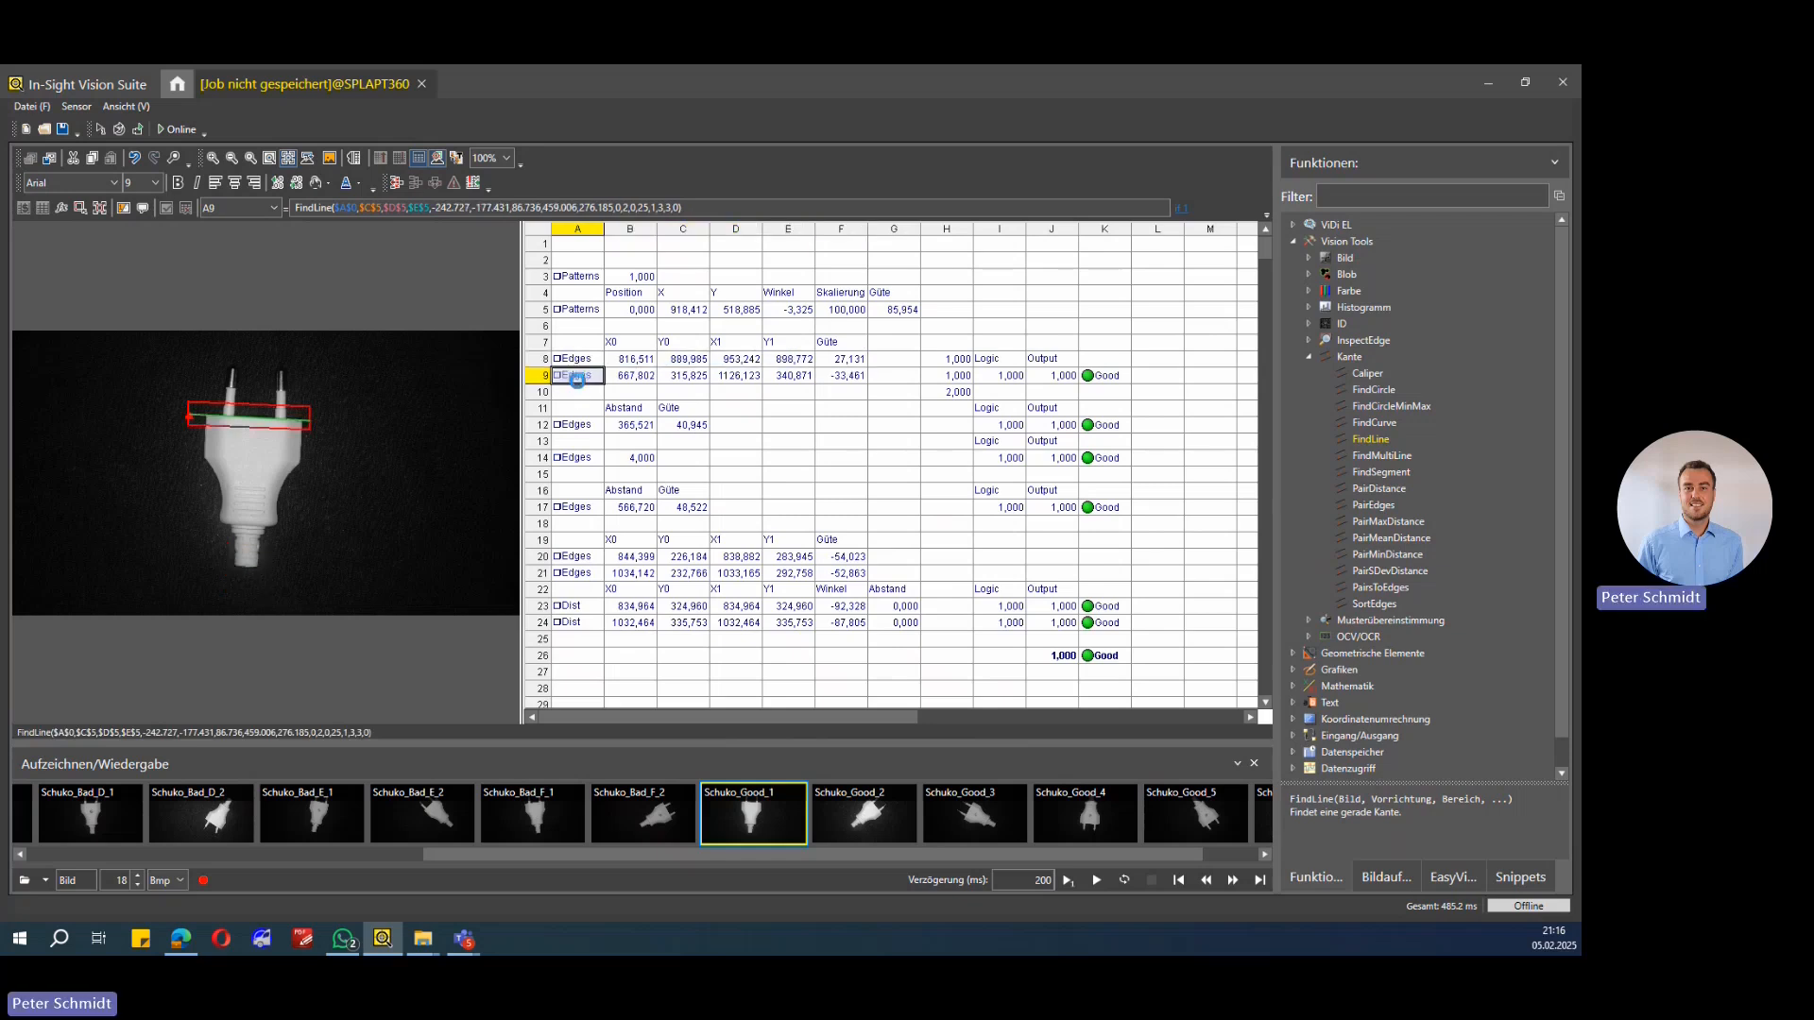
{"action": "double_click", "coordinate": [576, 377]}
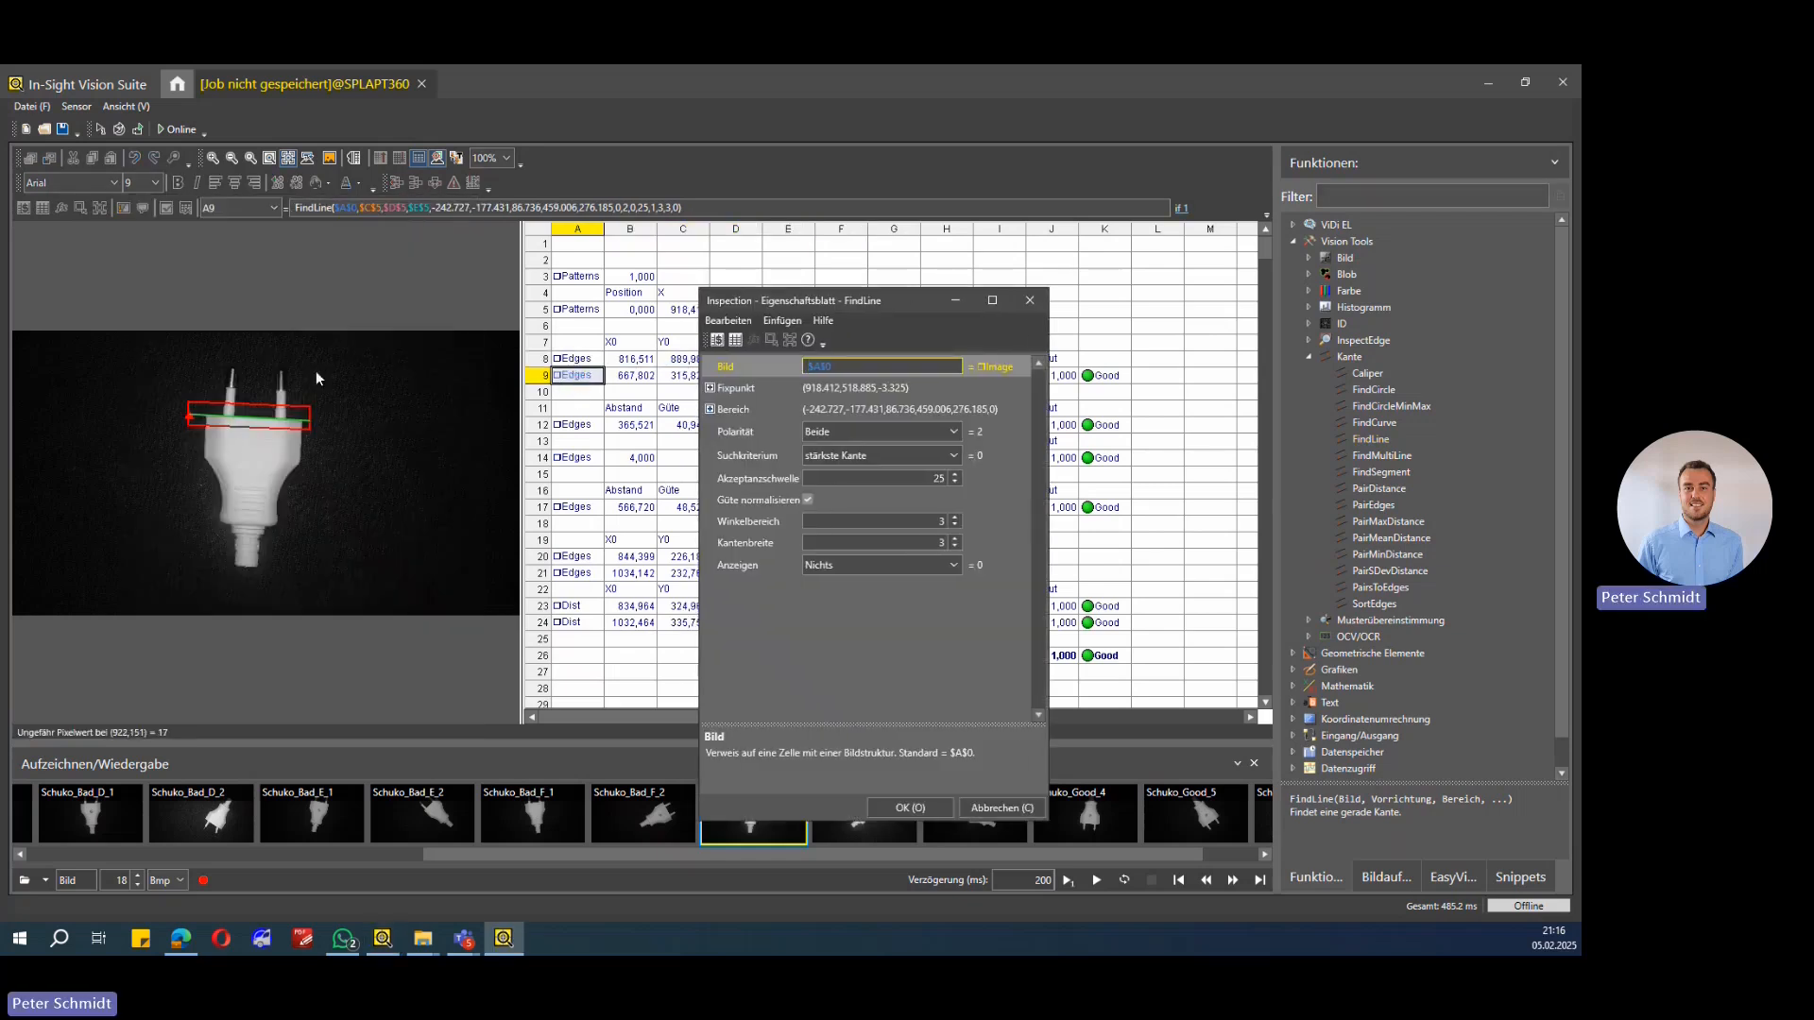
{"action": "left_click", "coordinate": [911, 808]}
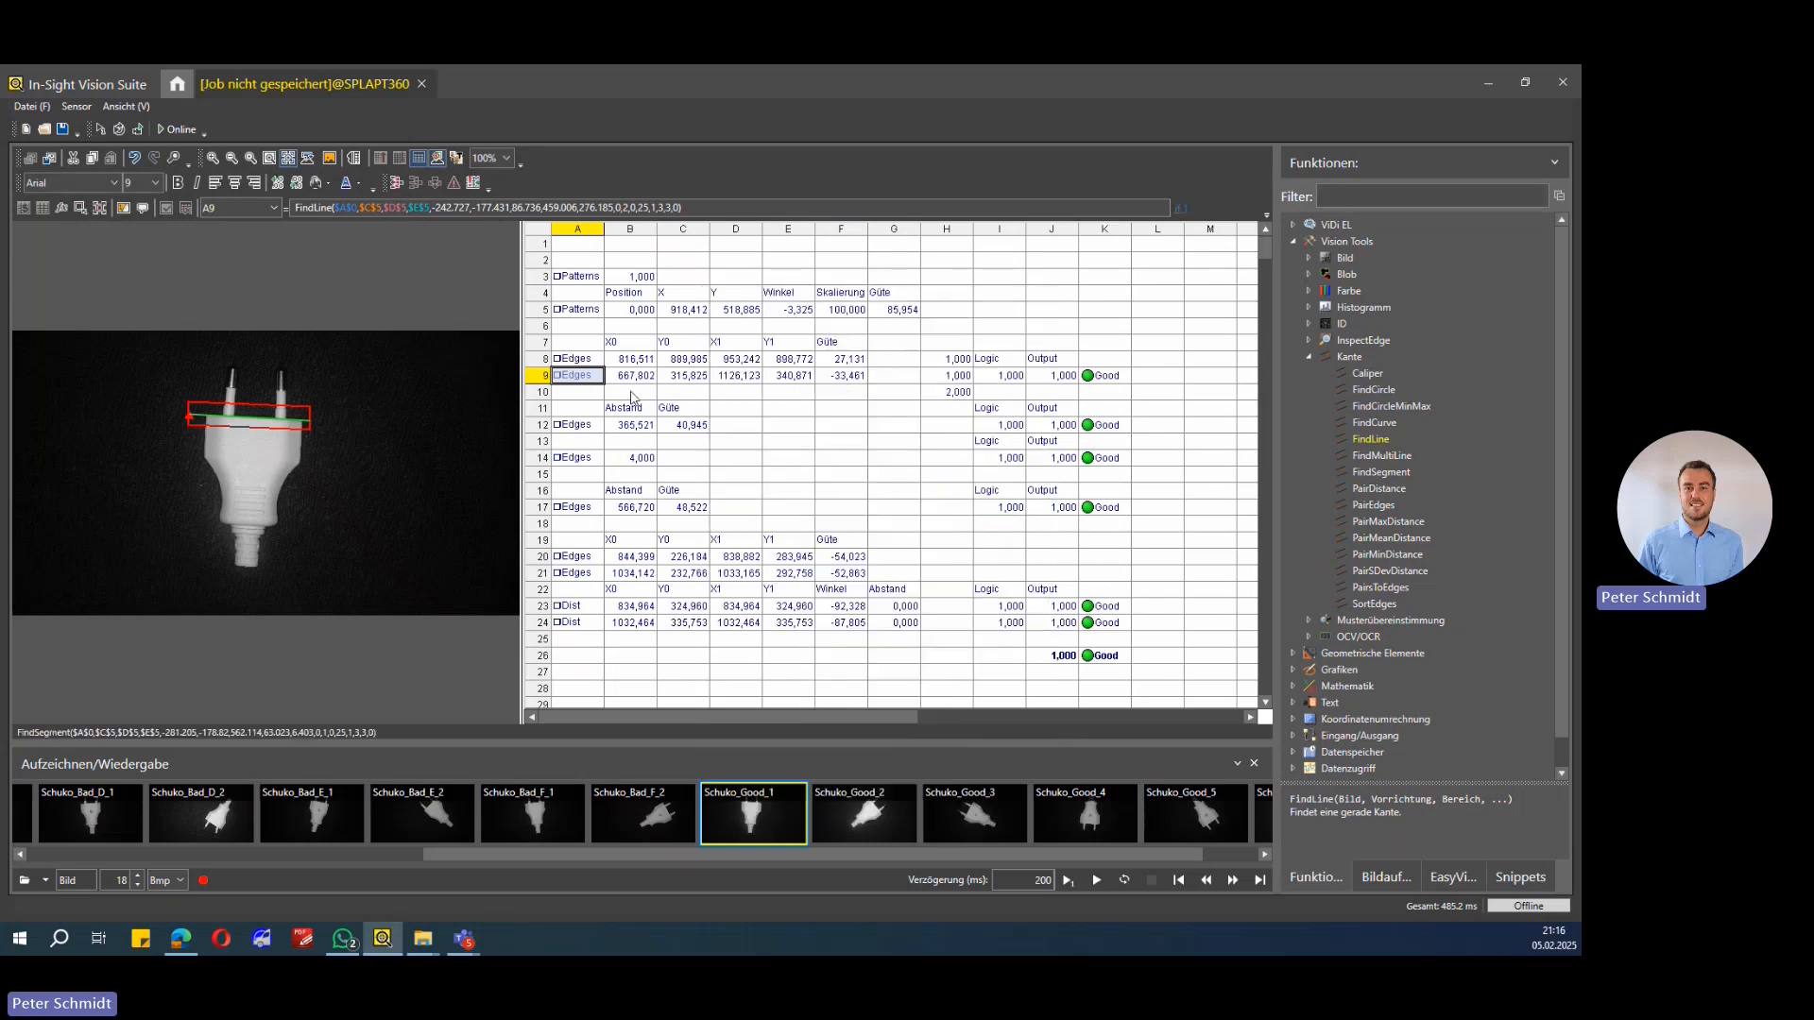
{"action": "left_click", "coordinate": [581, 360]}
{"action": "left_click", "coordinate": [580, 376]}
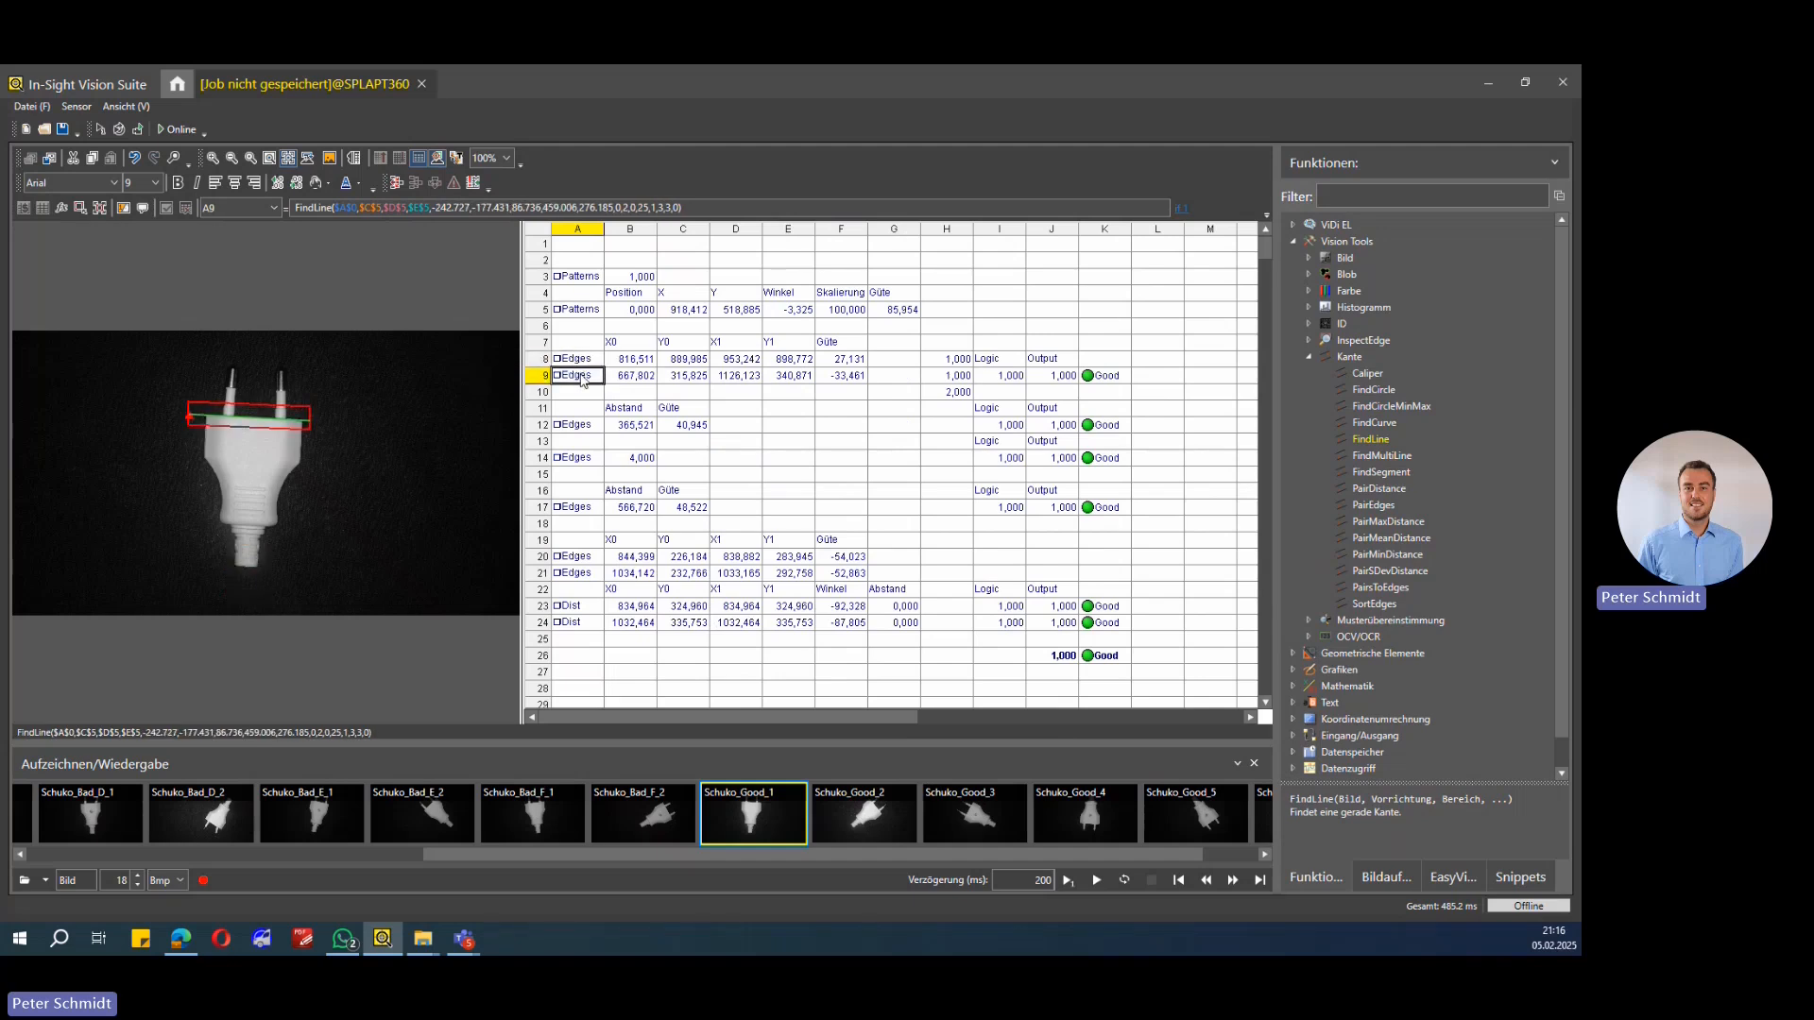
{"action": "left_click", "coordinate": [850, 360]}
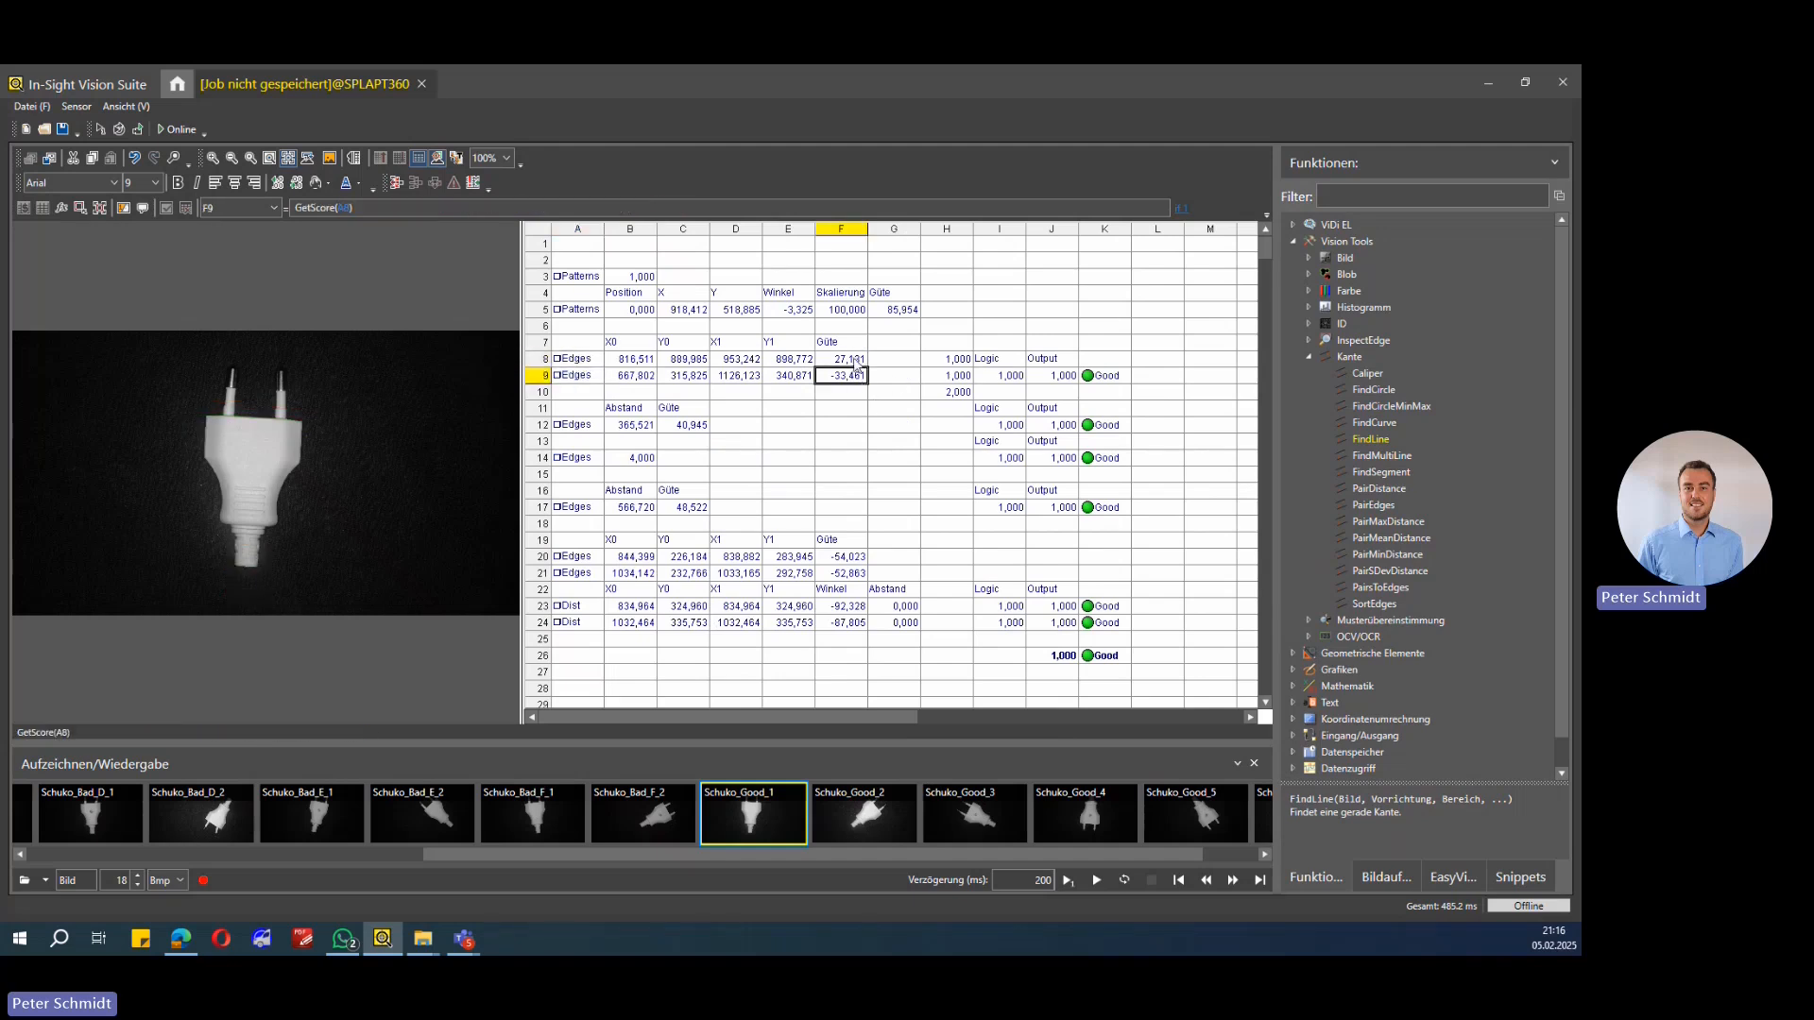
{"action": "left_click", "coordinate": [947, 364]}
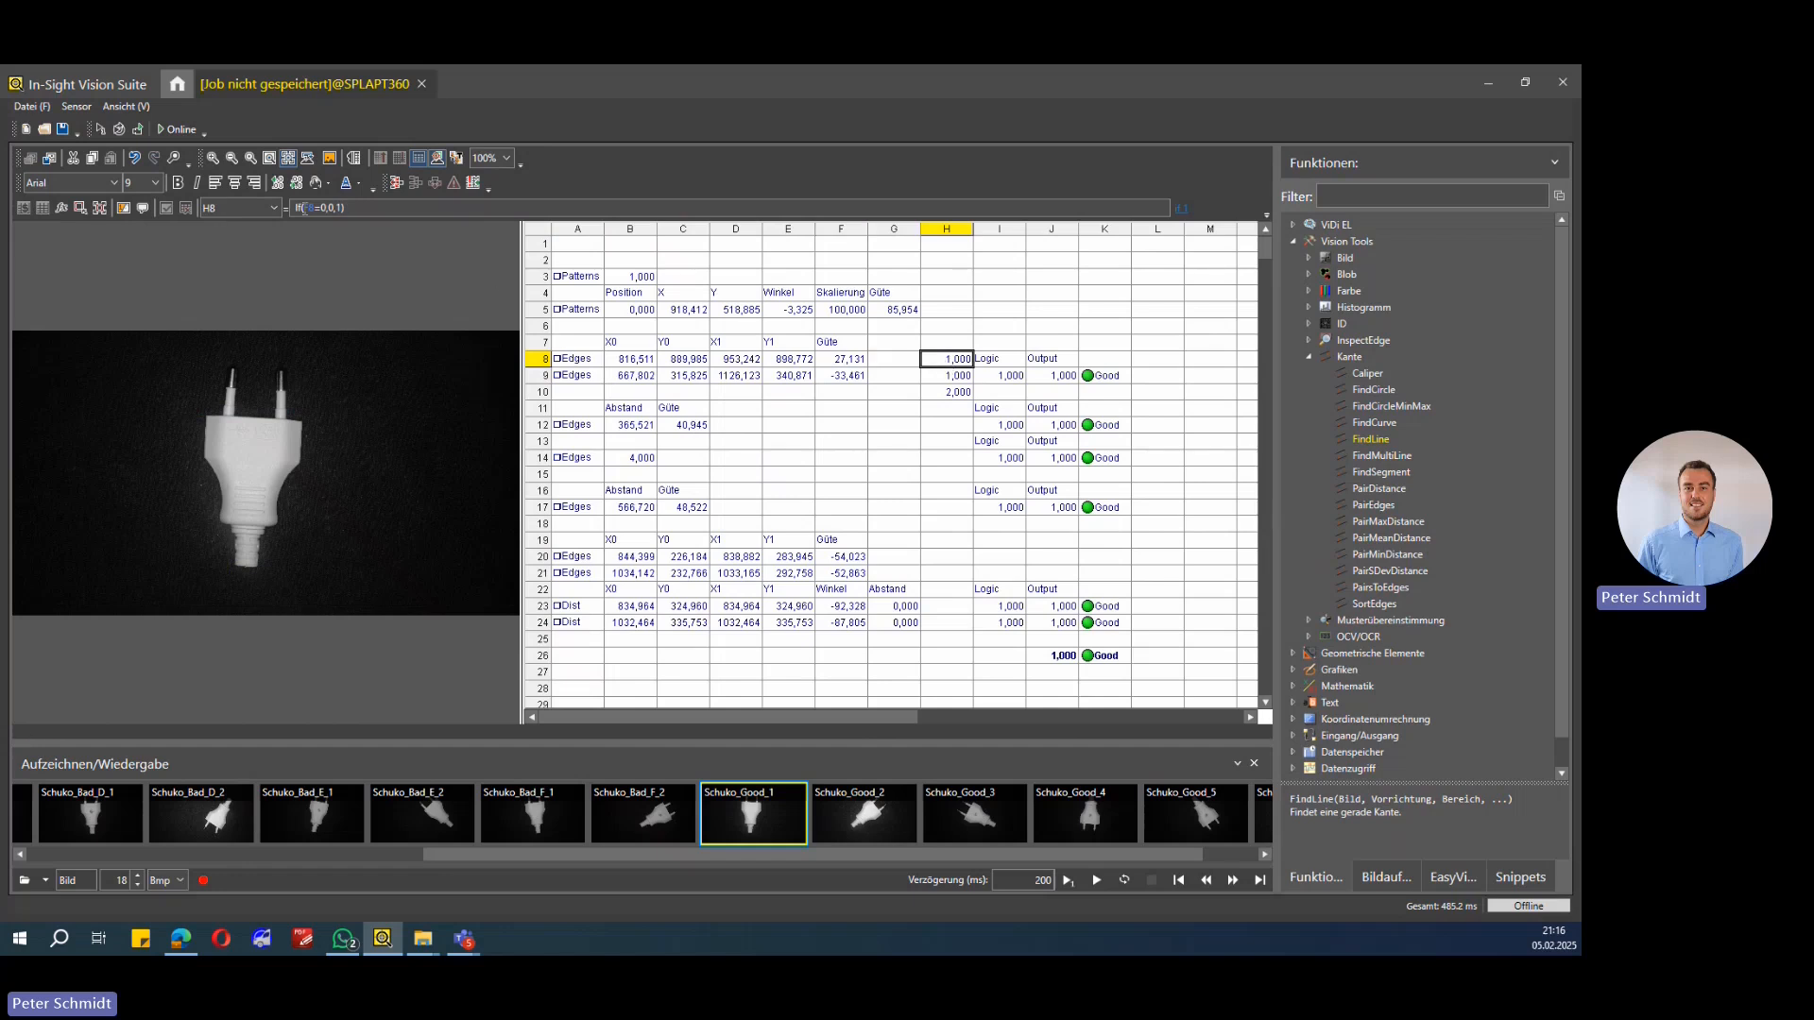
Step: Review the If formula in H8 and the Sum formula in H10 that evaluate the FindLine results
{"action": "left_click", "coordinate": [312, 210]}
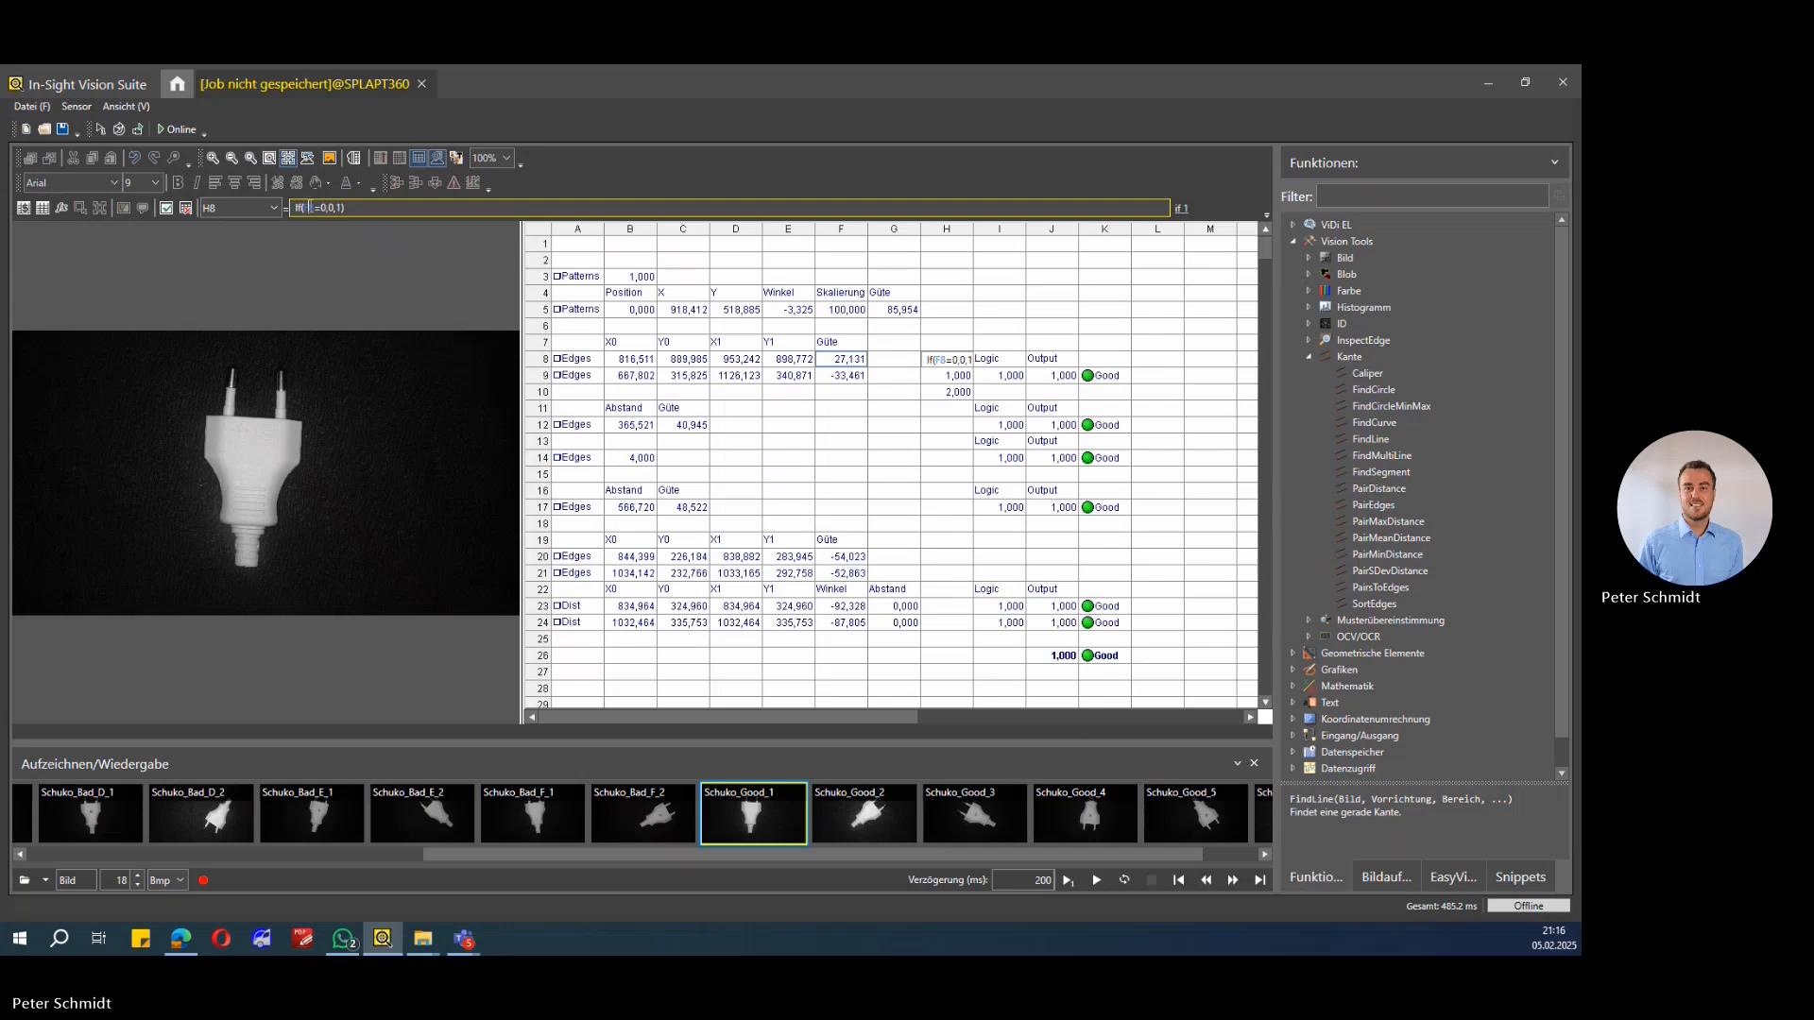
{"action": "left_click", "coordinate": [842, 366]}
{"action": "key", "text": "Return"}
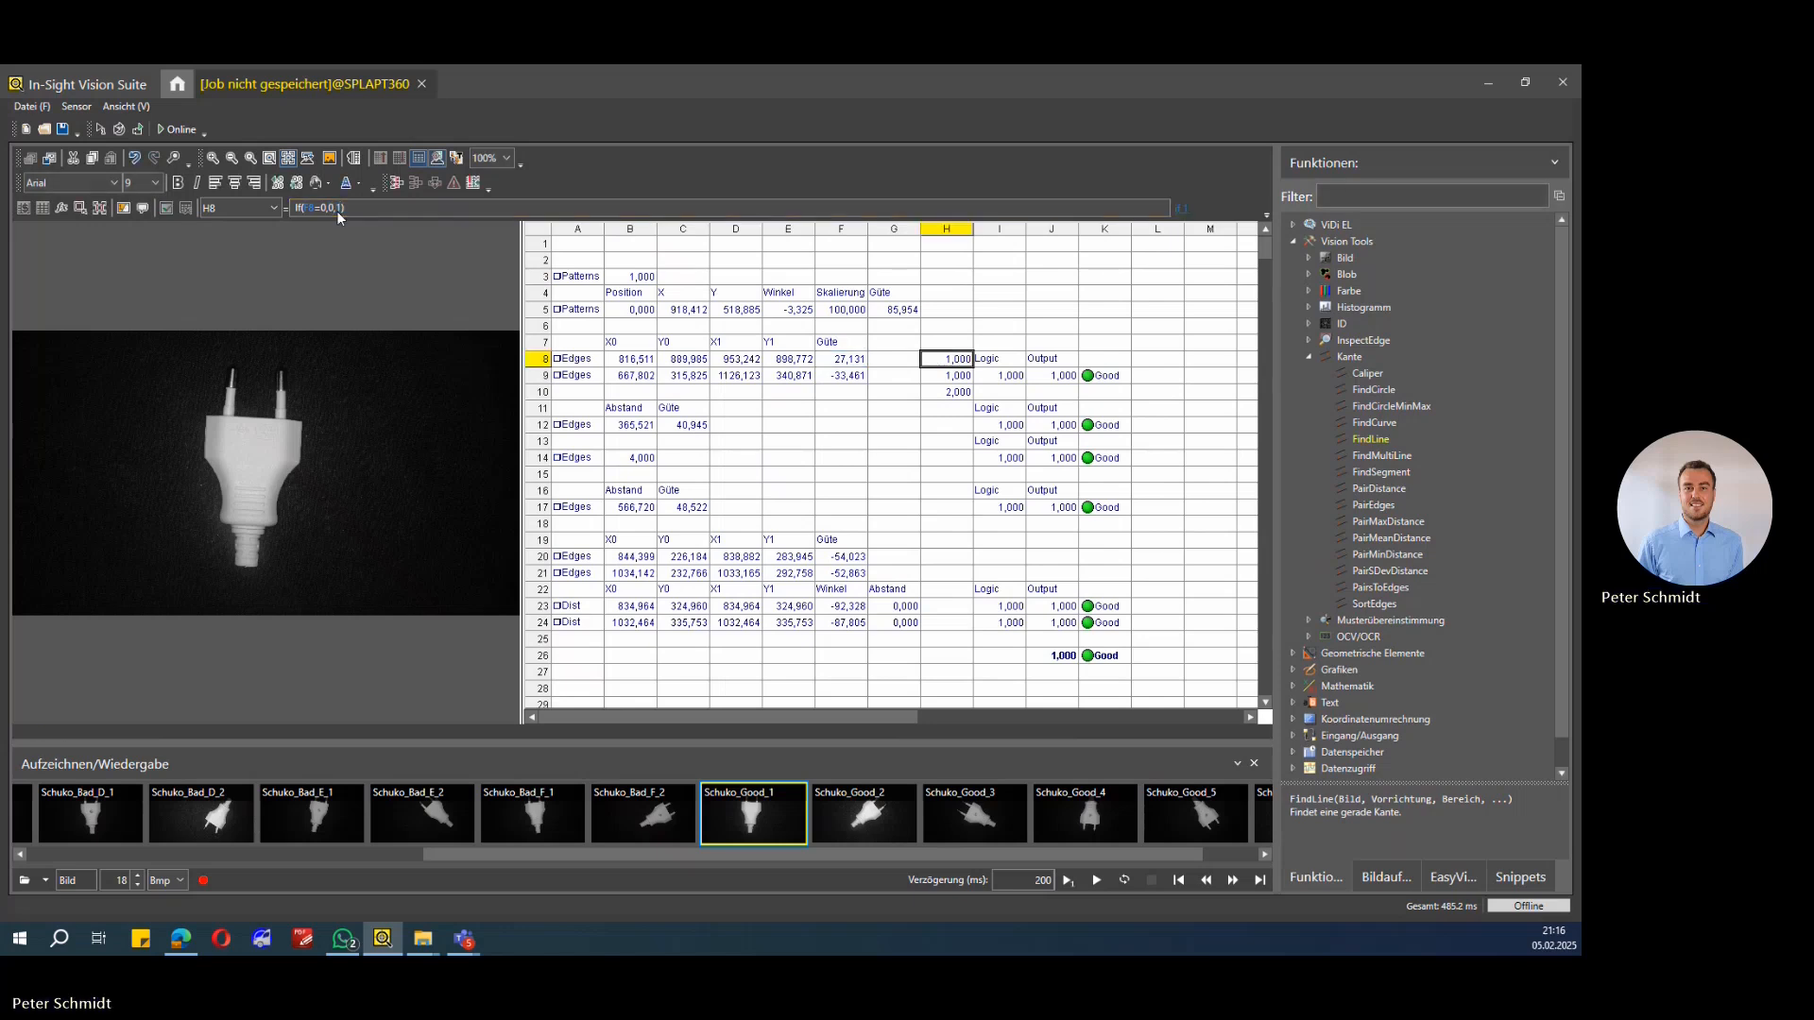
{"action": "left_click", "coordinate": [959, 378]}
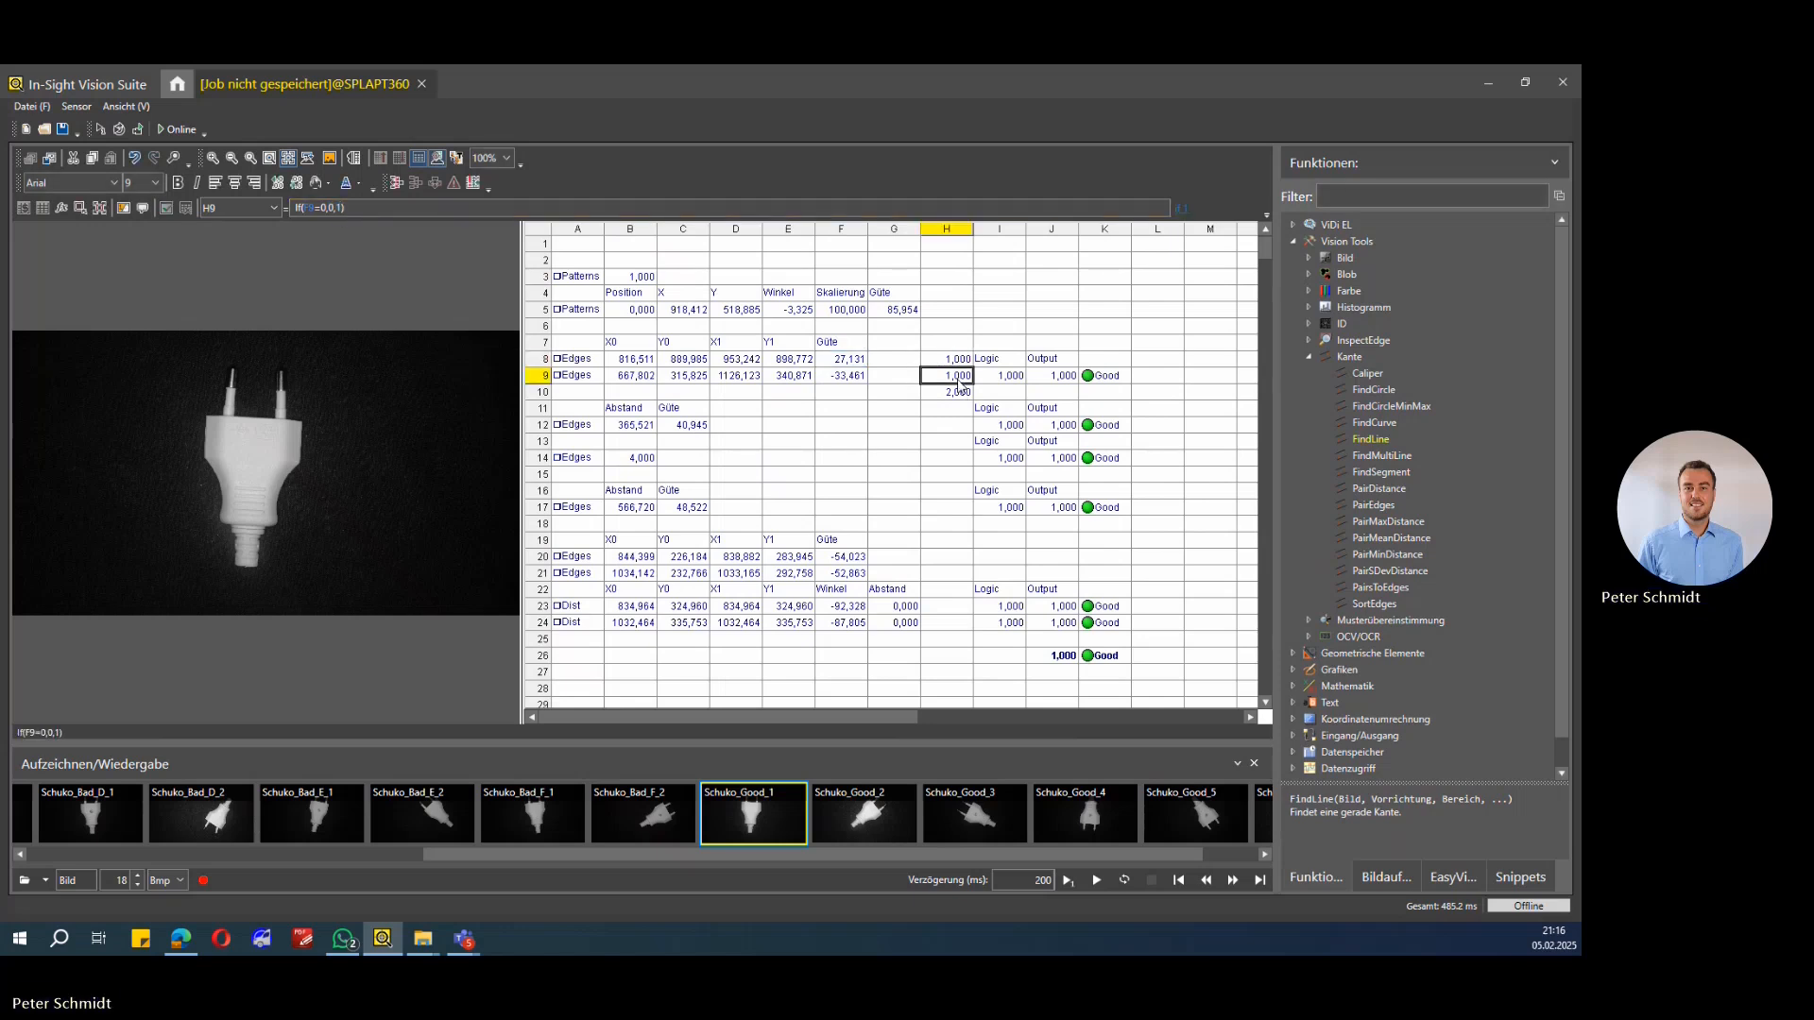
{"action": "left_click", "coordinate": [956, 392]}
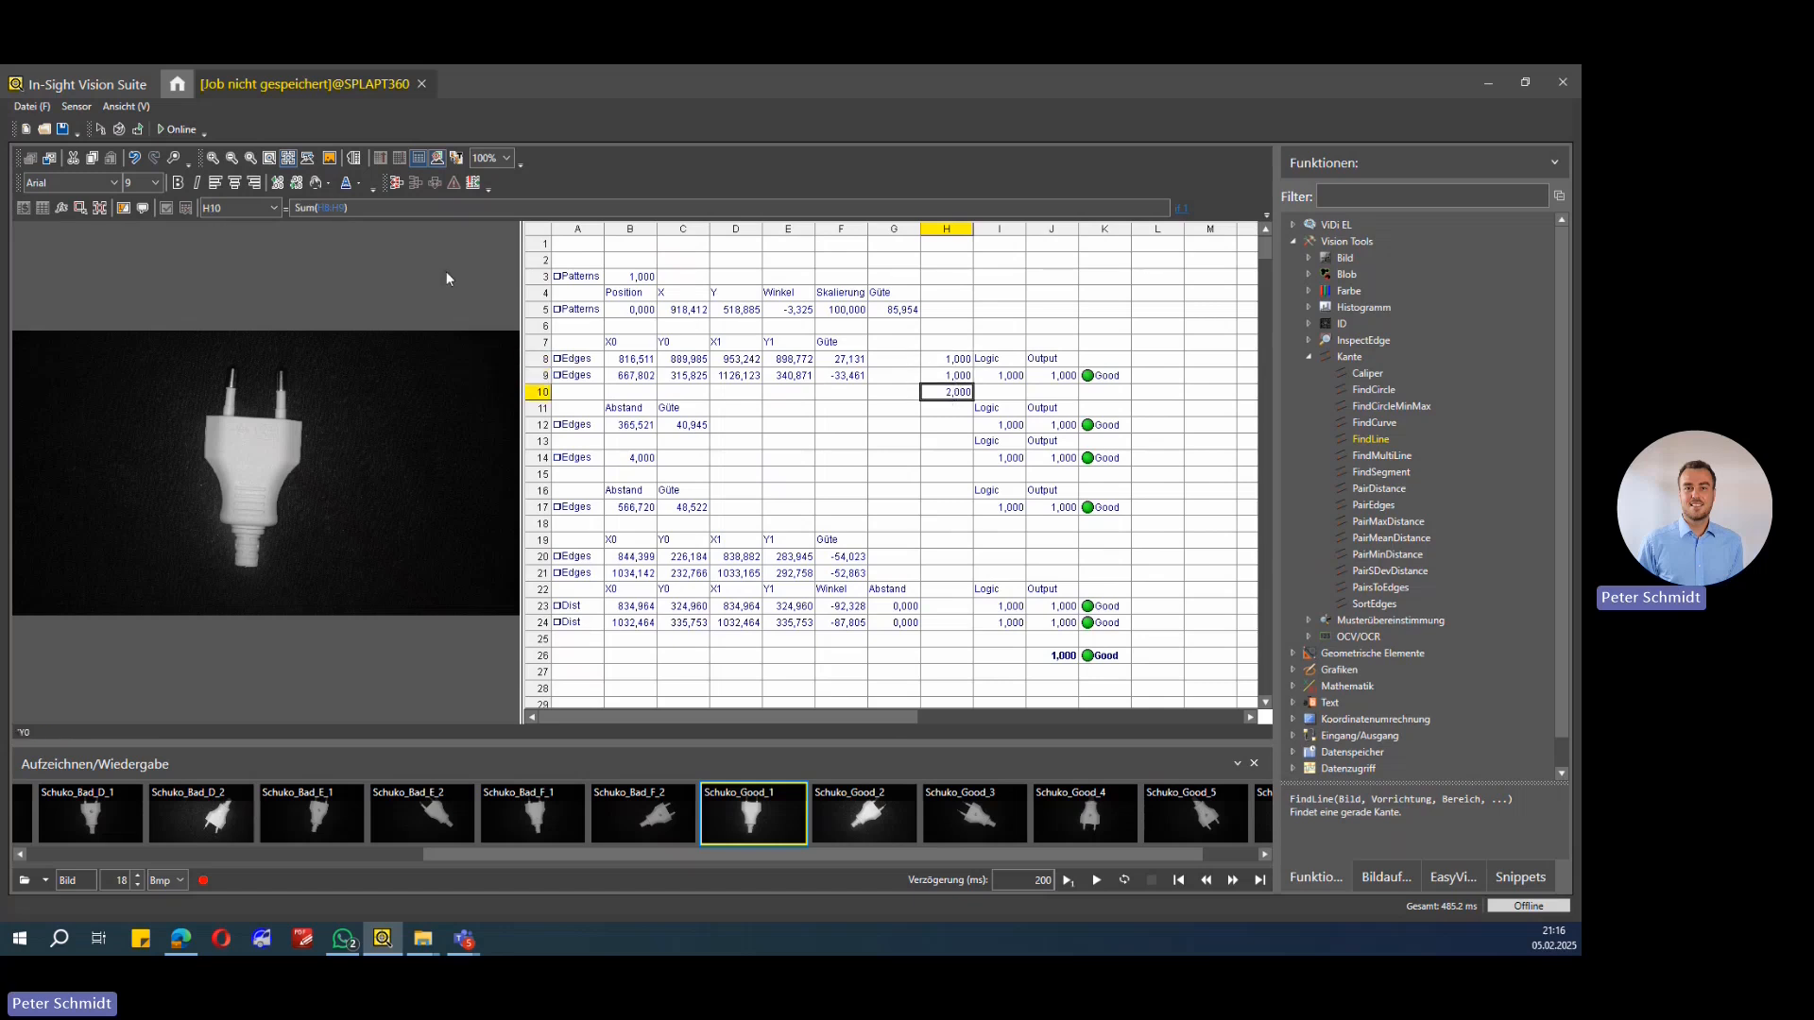
{"action": "double_click", "coordinate": [959, 395]}
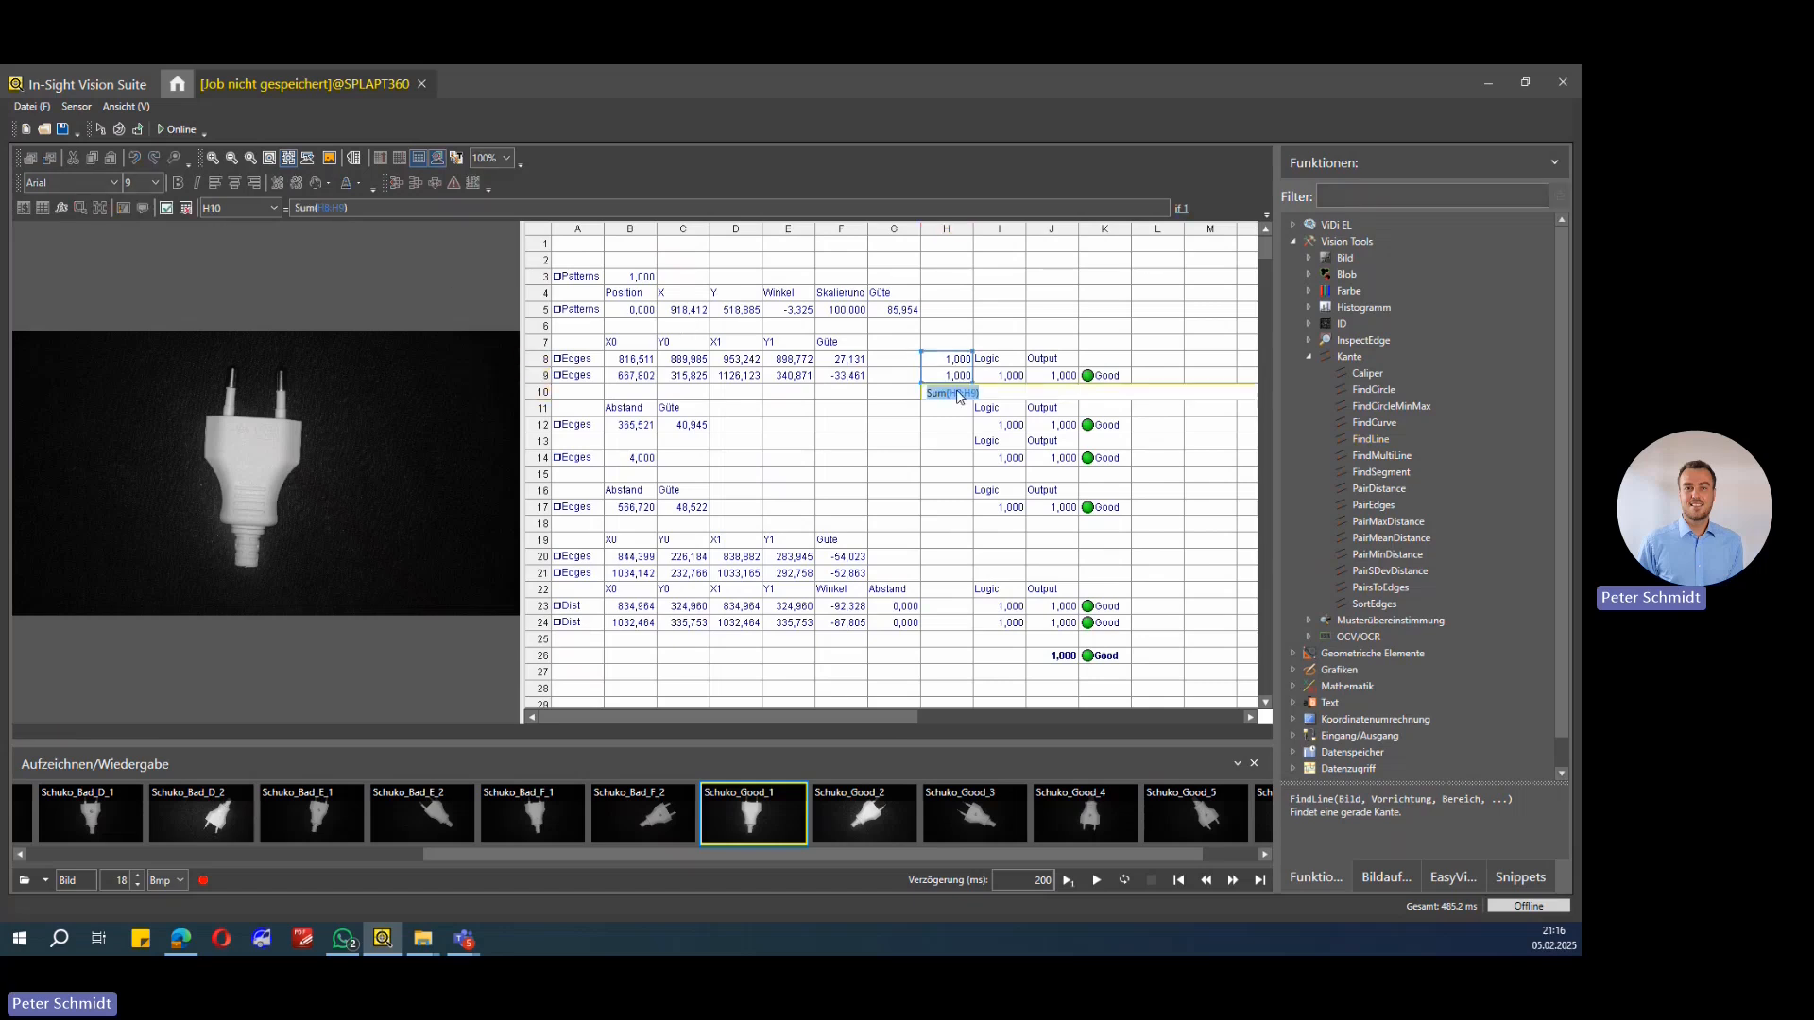
{"action": "key", "text": "Return"}
Step: Review the logic formula in I9 and the ErrFree output formula in J9
{"action": "left_click", "coordinate": [996, 376]}
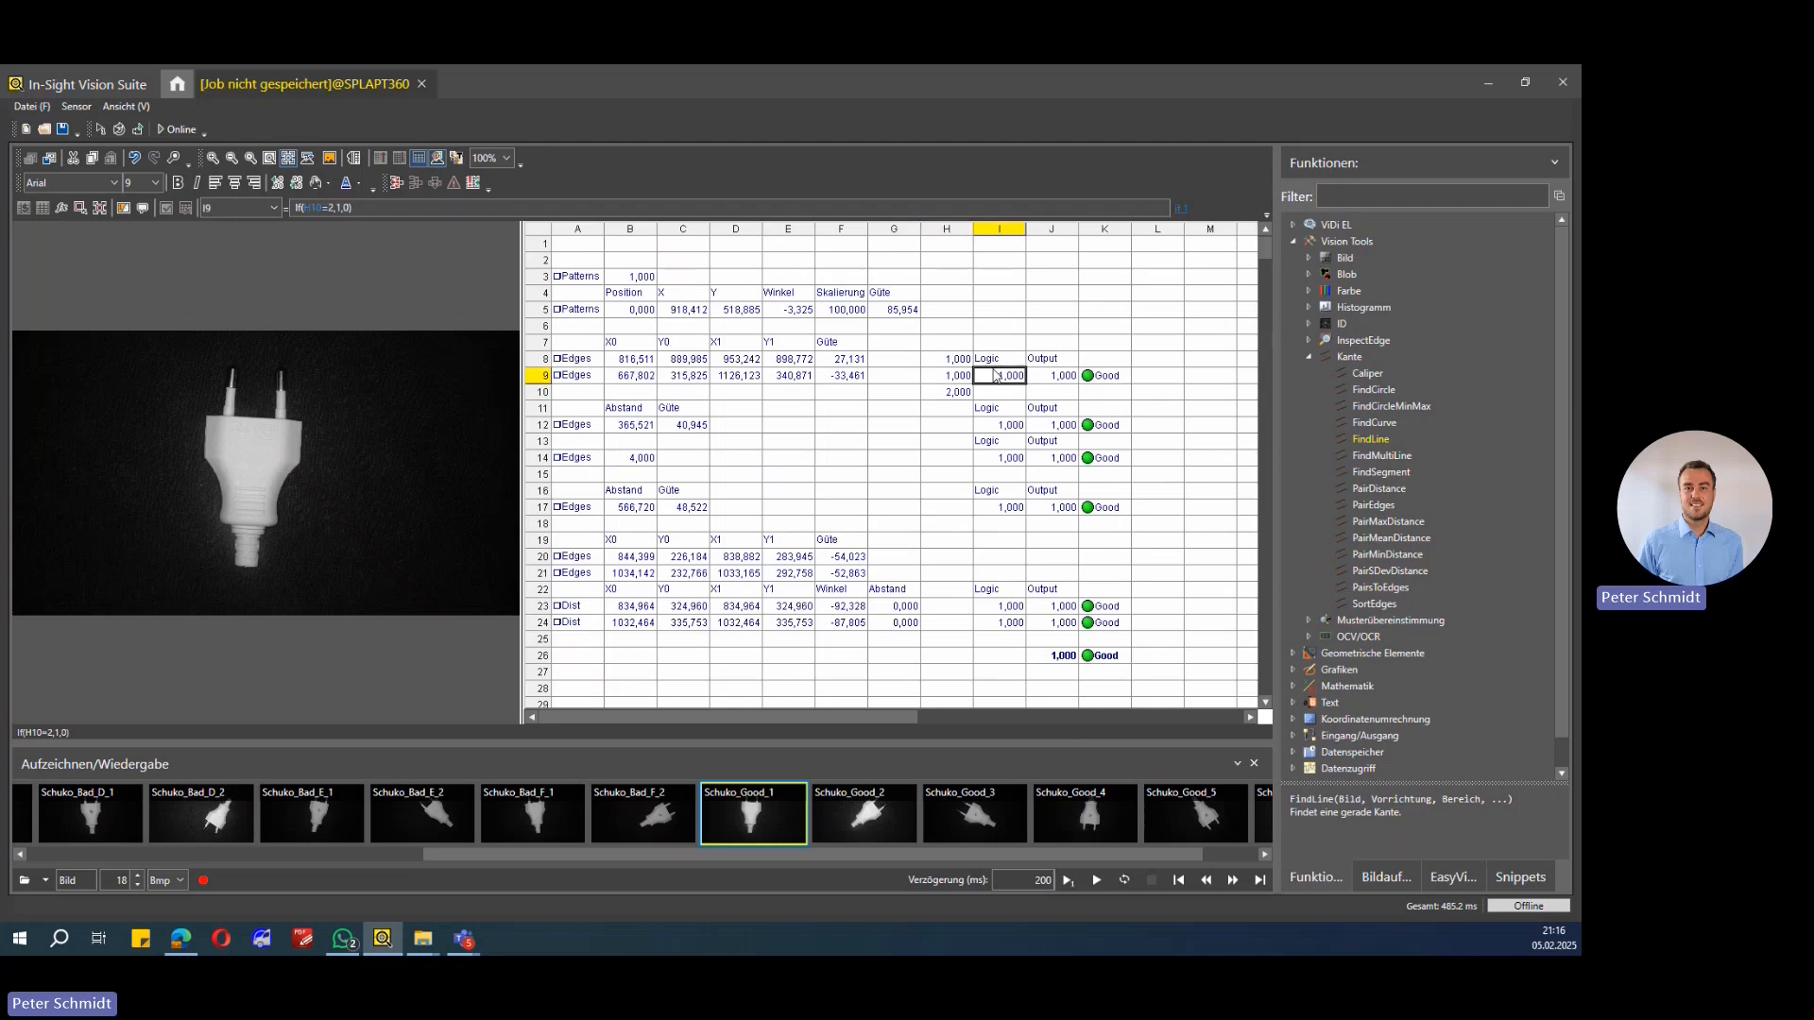
{"action": "double_click", "coordinate": [1005, 377]}
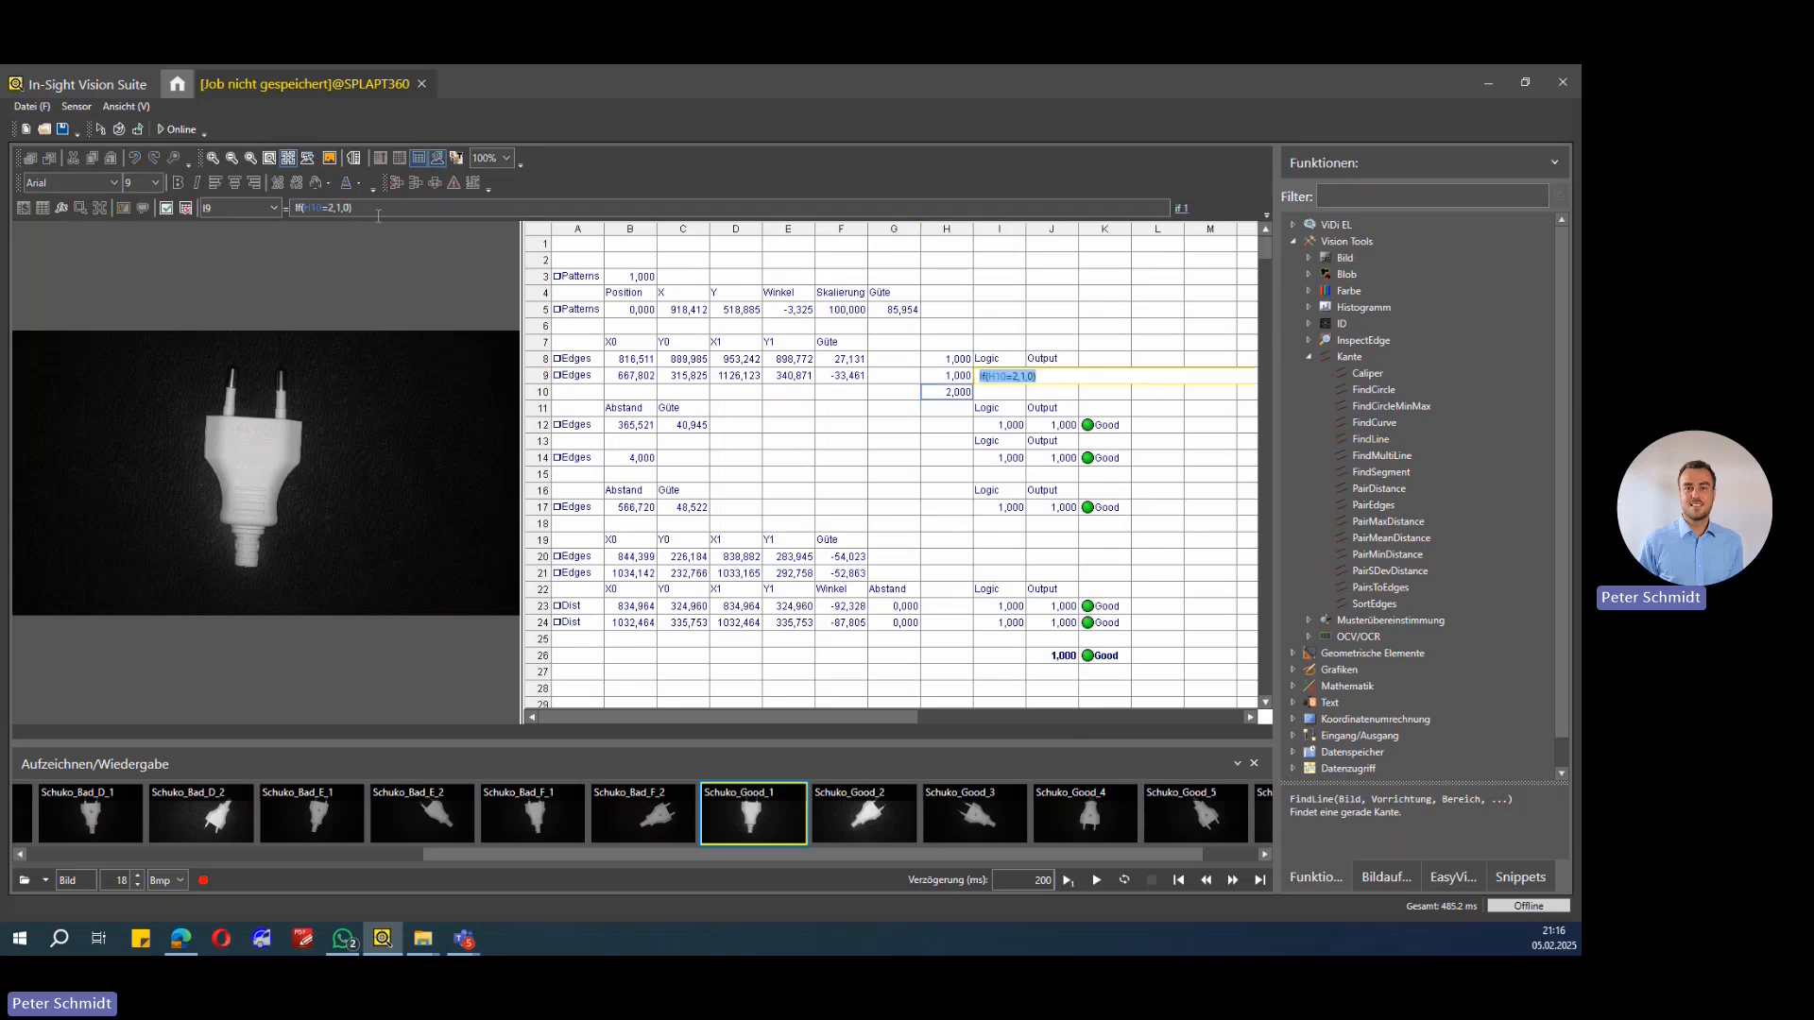
{"action": "left_click", "coordinate": [313, 207]}
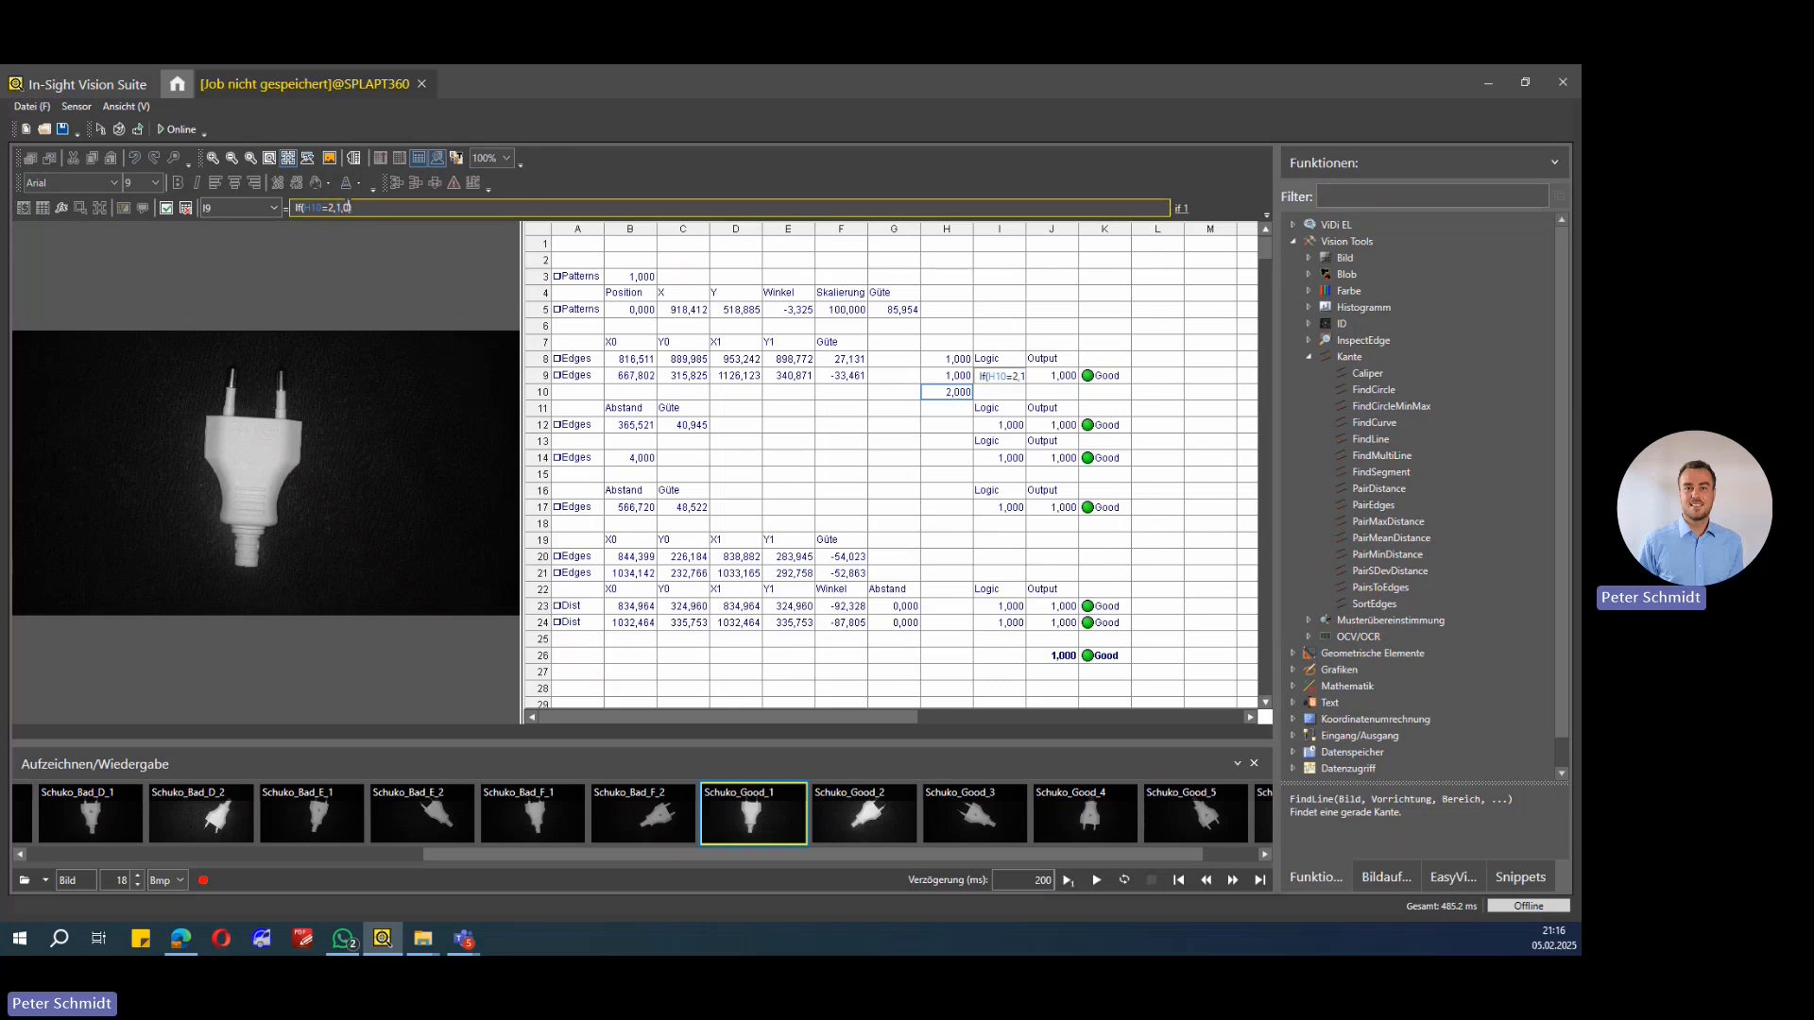
{"action": "key", "text": "Escape"}
{"action": "left_click", "coordinate": [1002, 408]}
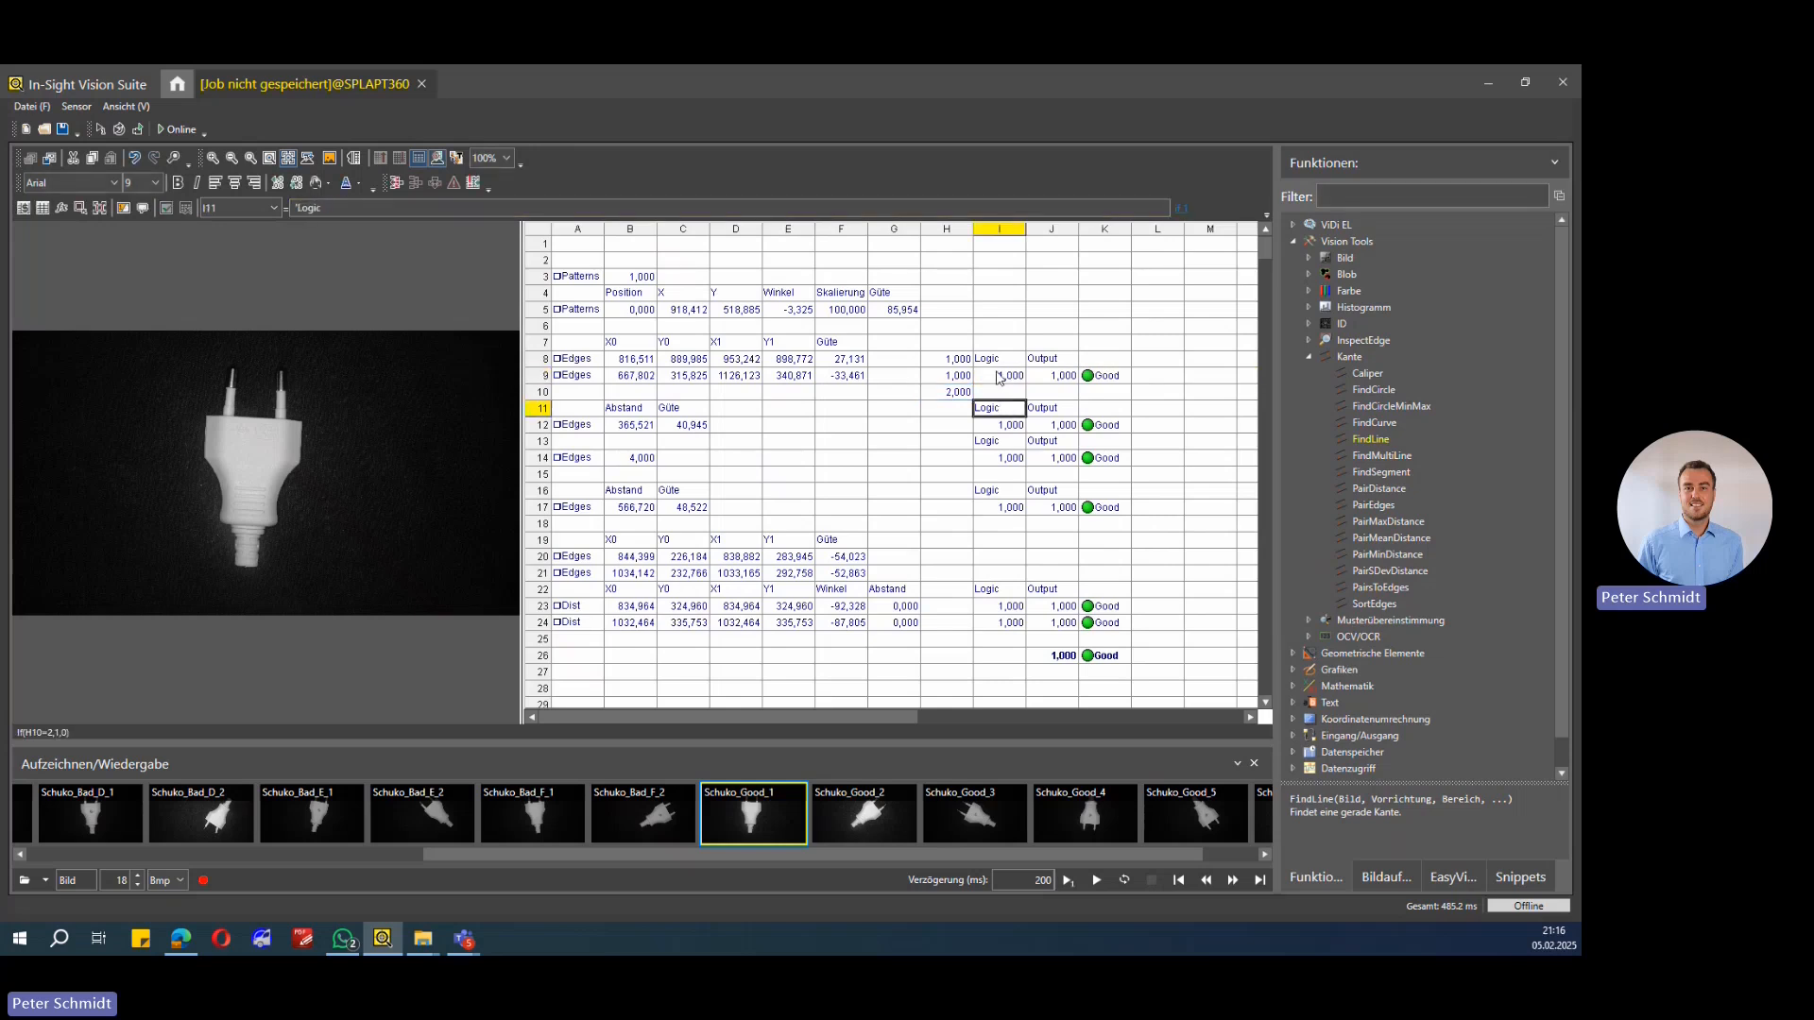
{"action": "left_click", "coordinate": [999, 376]}
{"action": "left_click", "coordinate": [1048, 377]}
{"action": "left_click", "coordinate": [305, 208]}
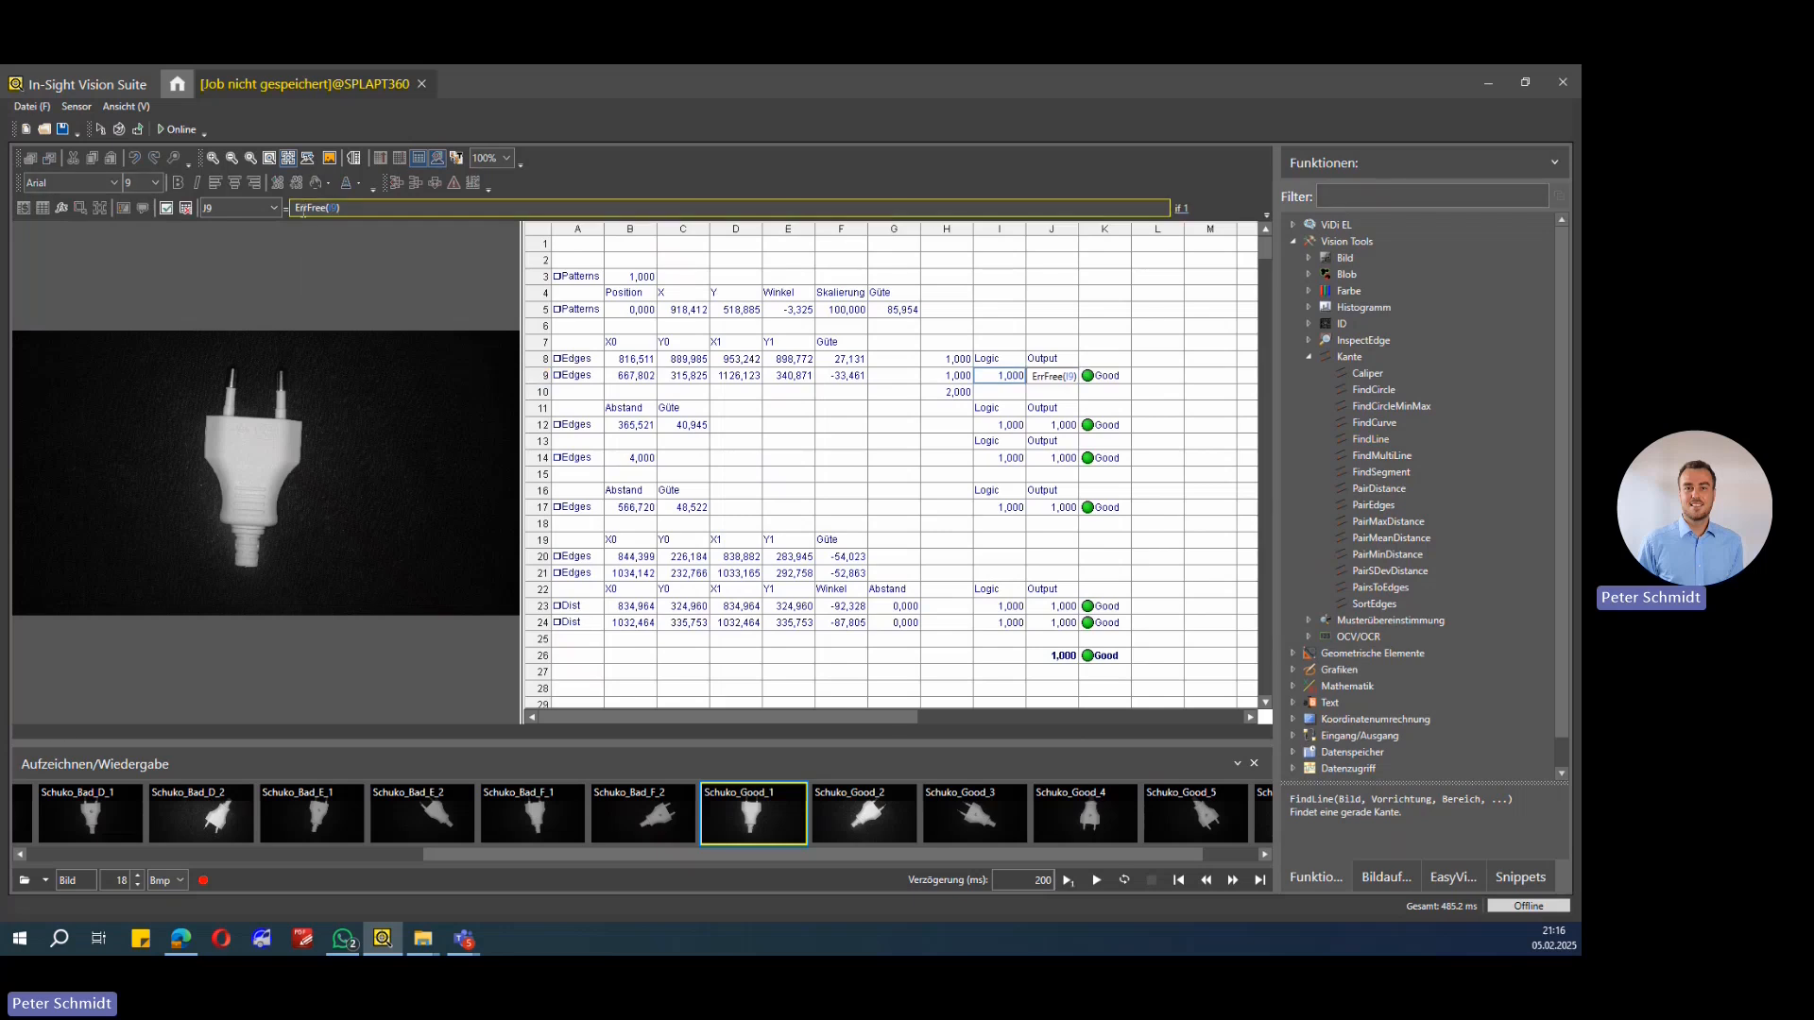
{"action": "key", "text": "Return"}
{"action": "left_click", "coordinate": [1009, 377]}
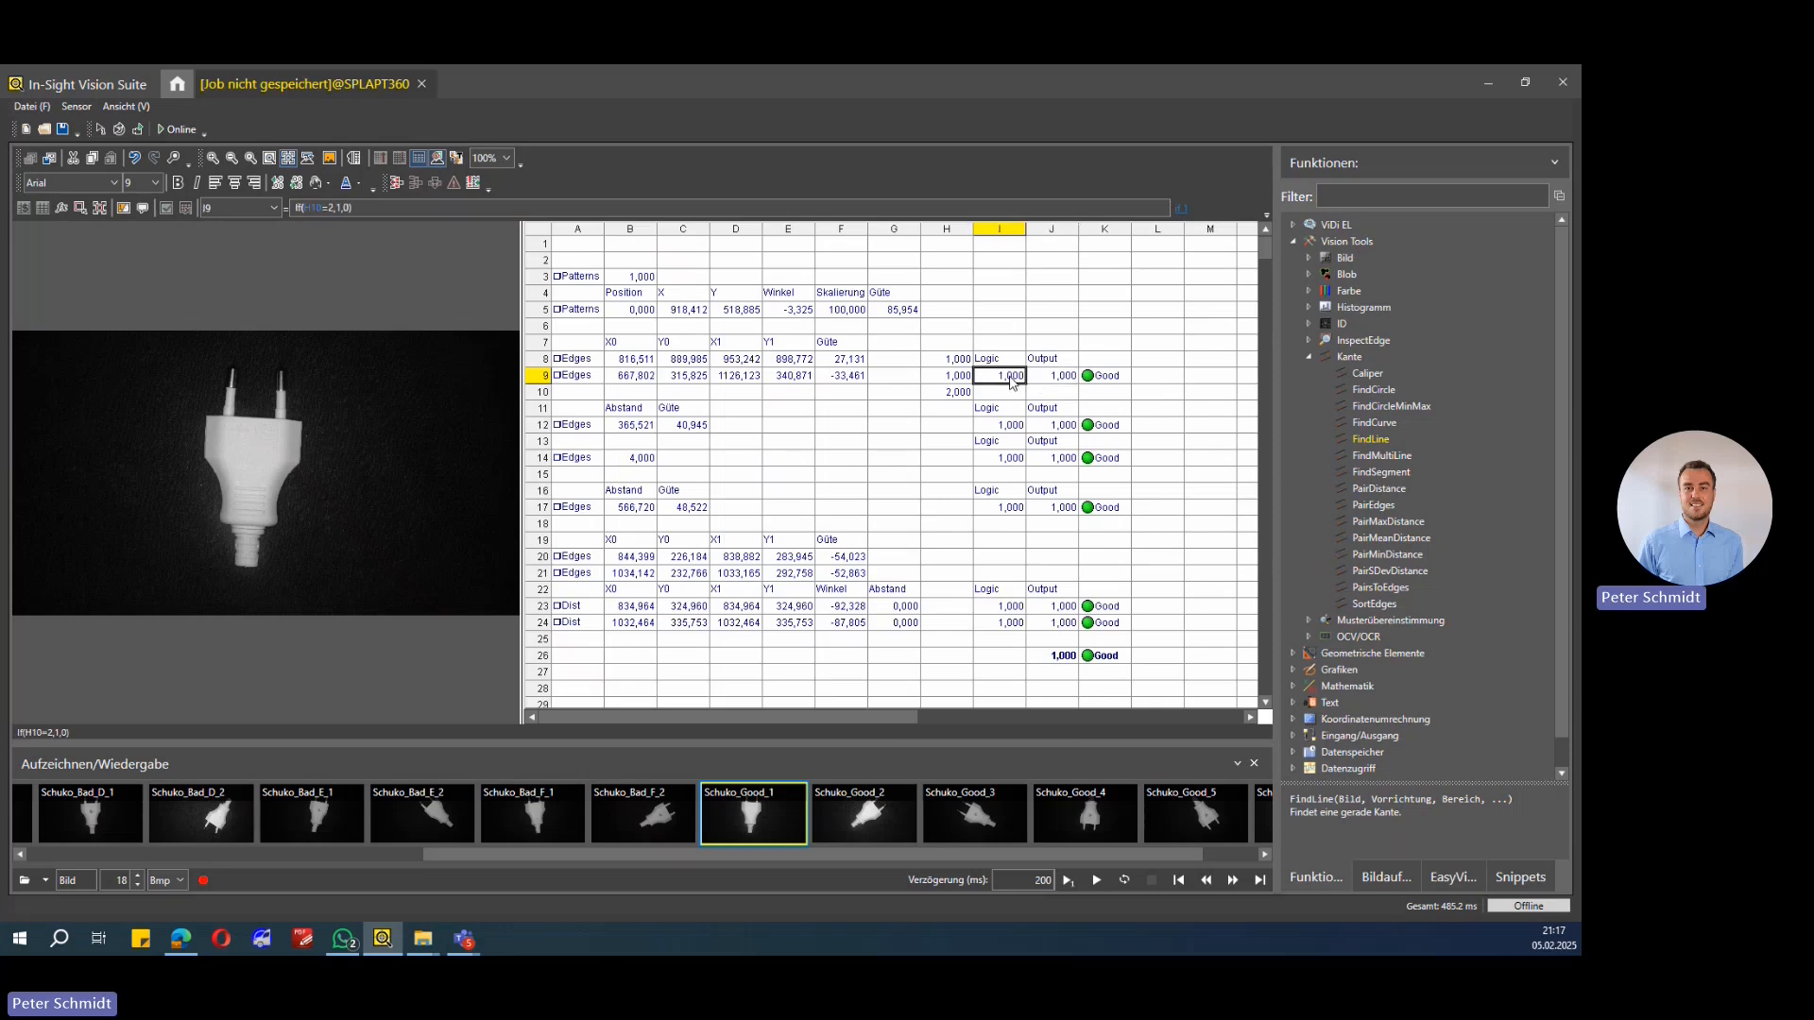
{"action": "left_click", "coordinate": [1039, 379]}
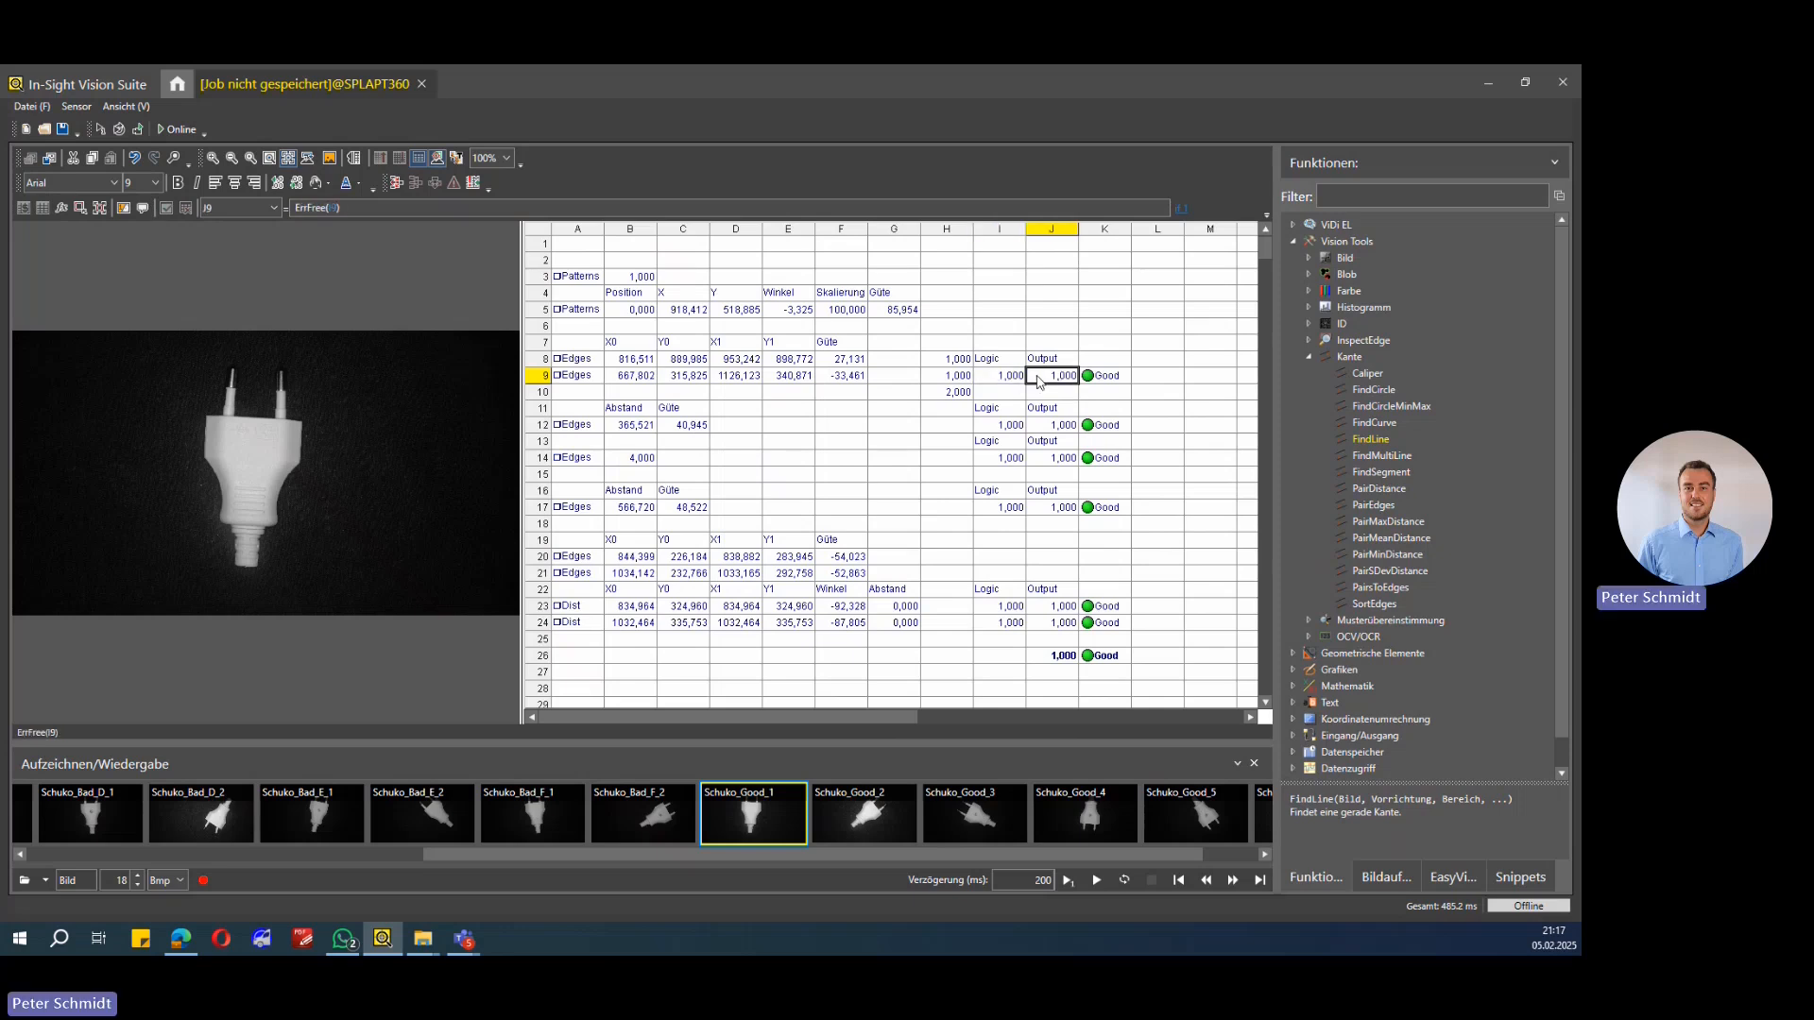
{"action": "left_click", "coordinate": [992, 377]}
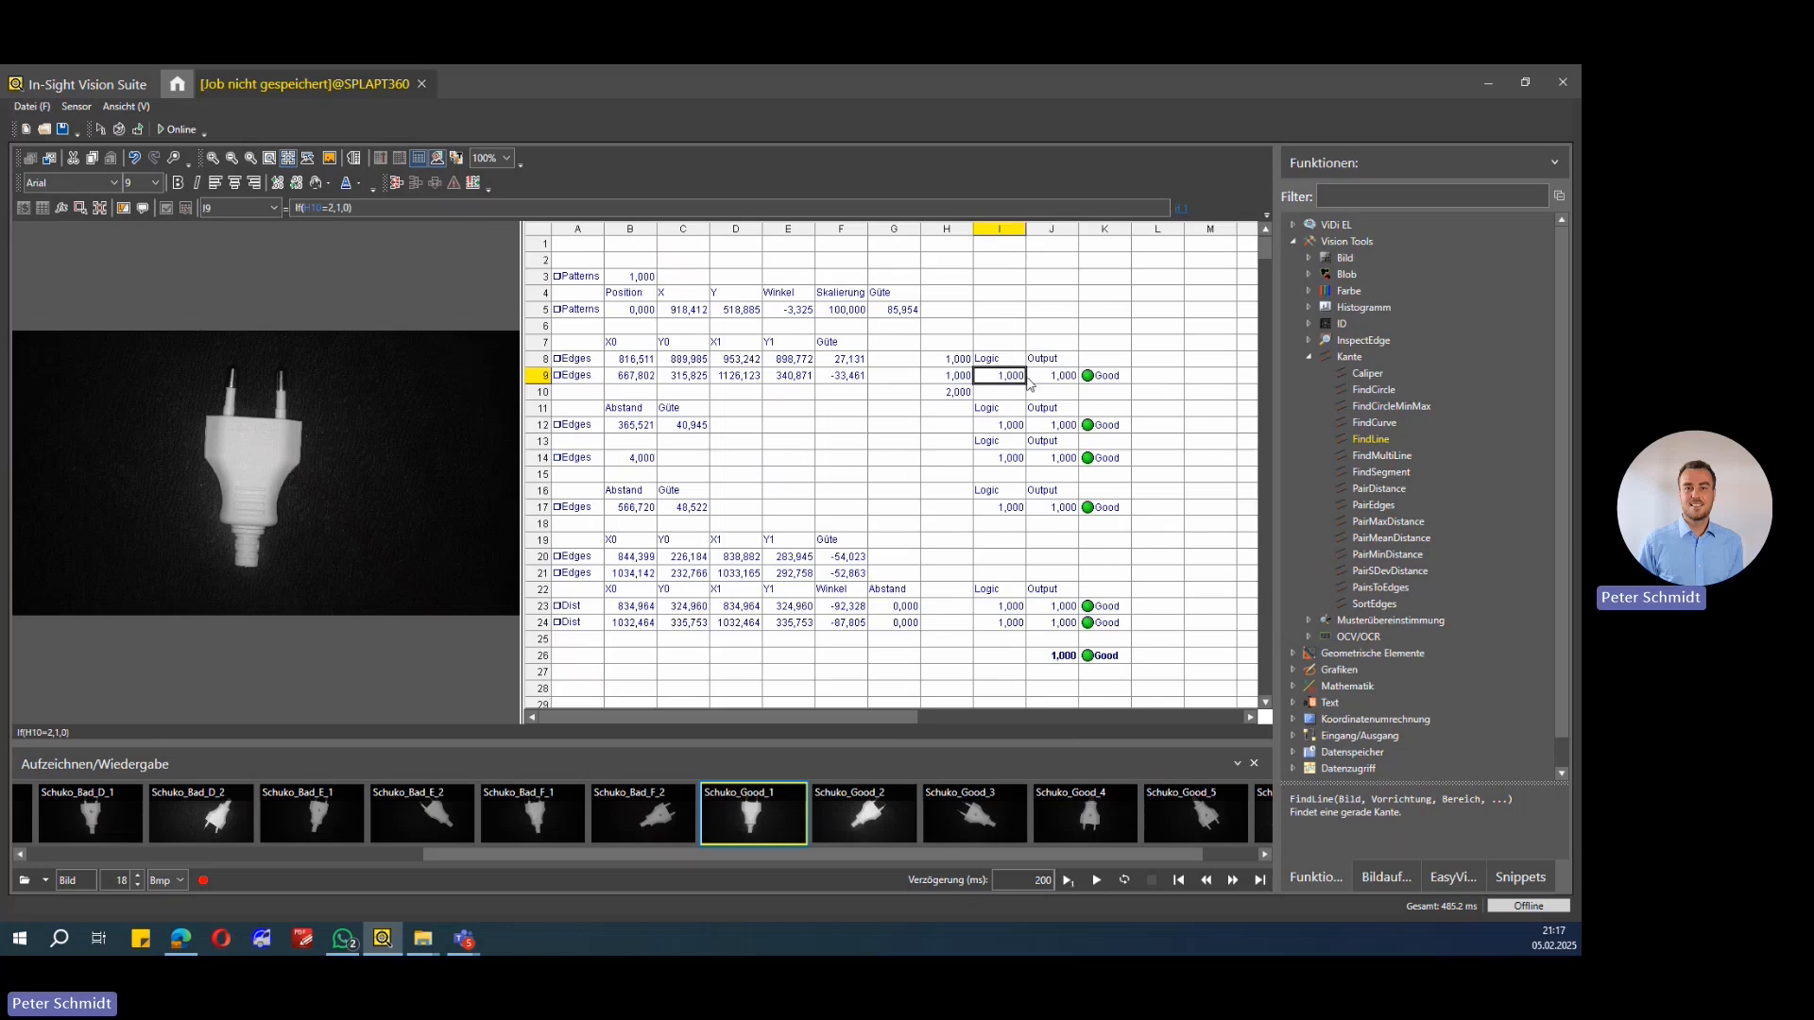
{"action": "left_click", "coordinate": [1039, 380]}
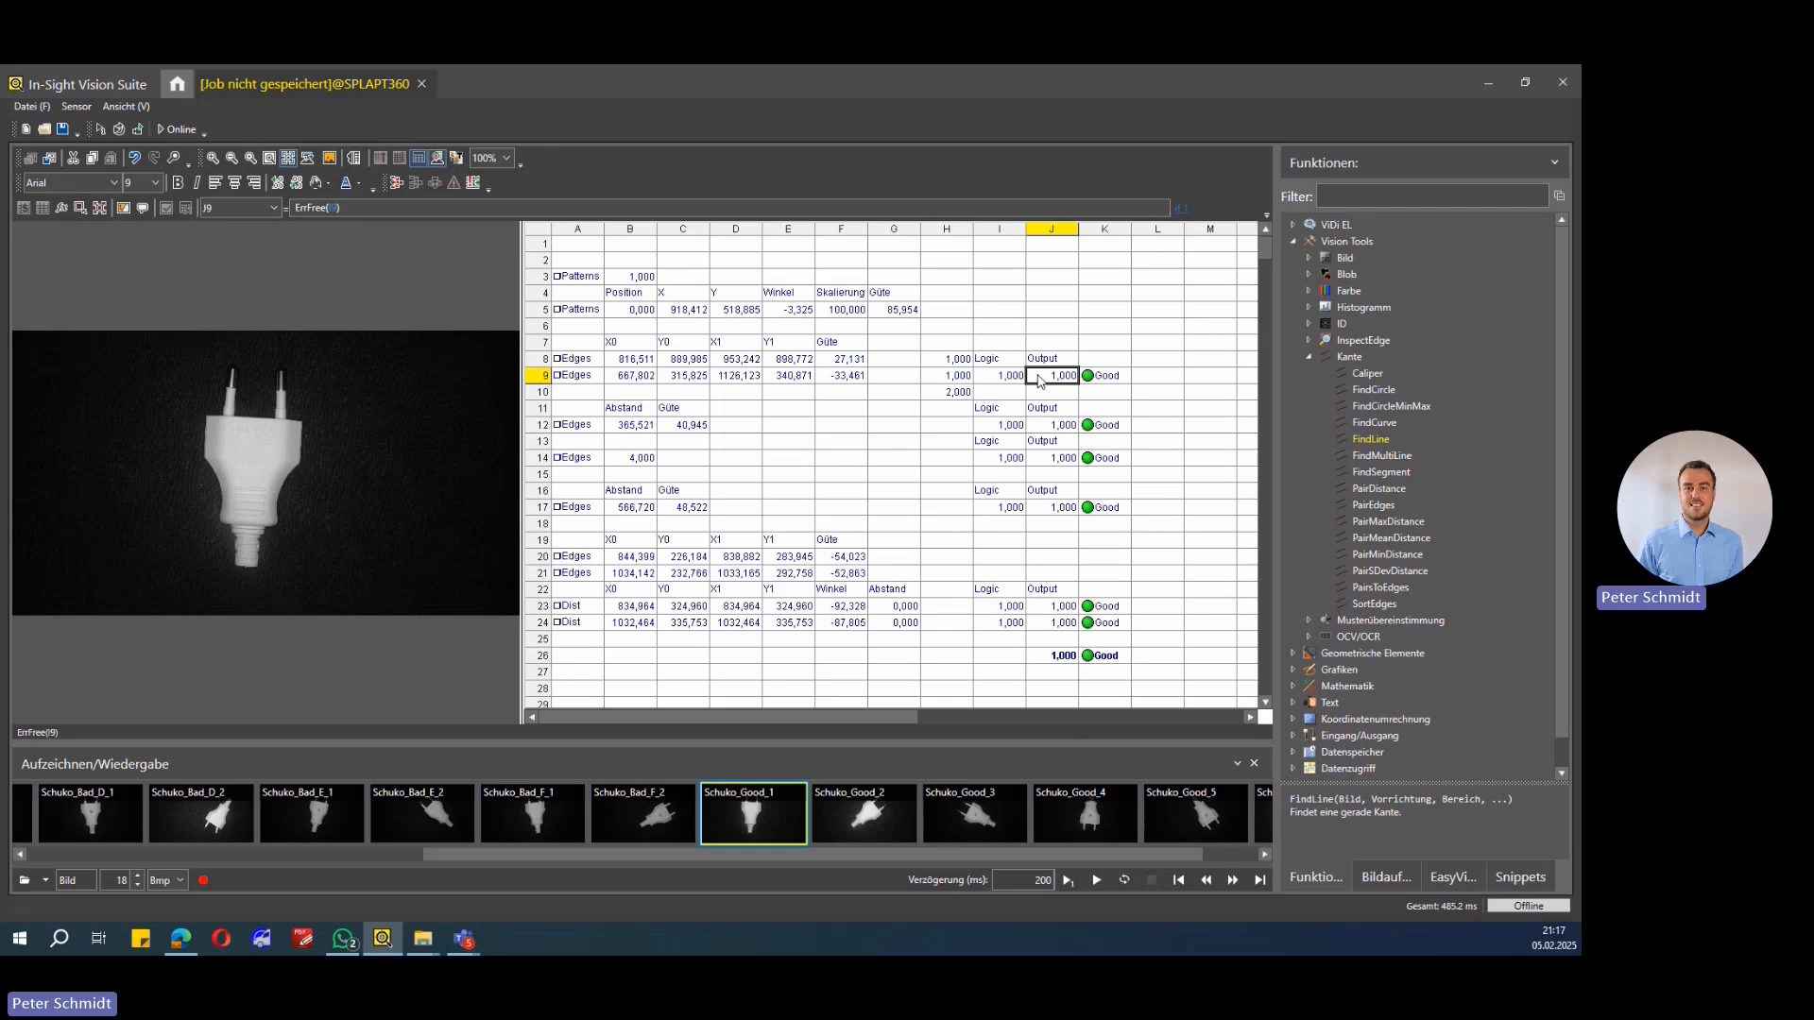
Step: Open the Status property sheet for the status cell K9, review its labels and colours, and close it with OK
{"action": "left_click", "coordinate": [1113, 380]}
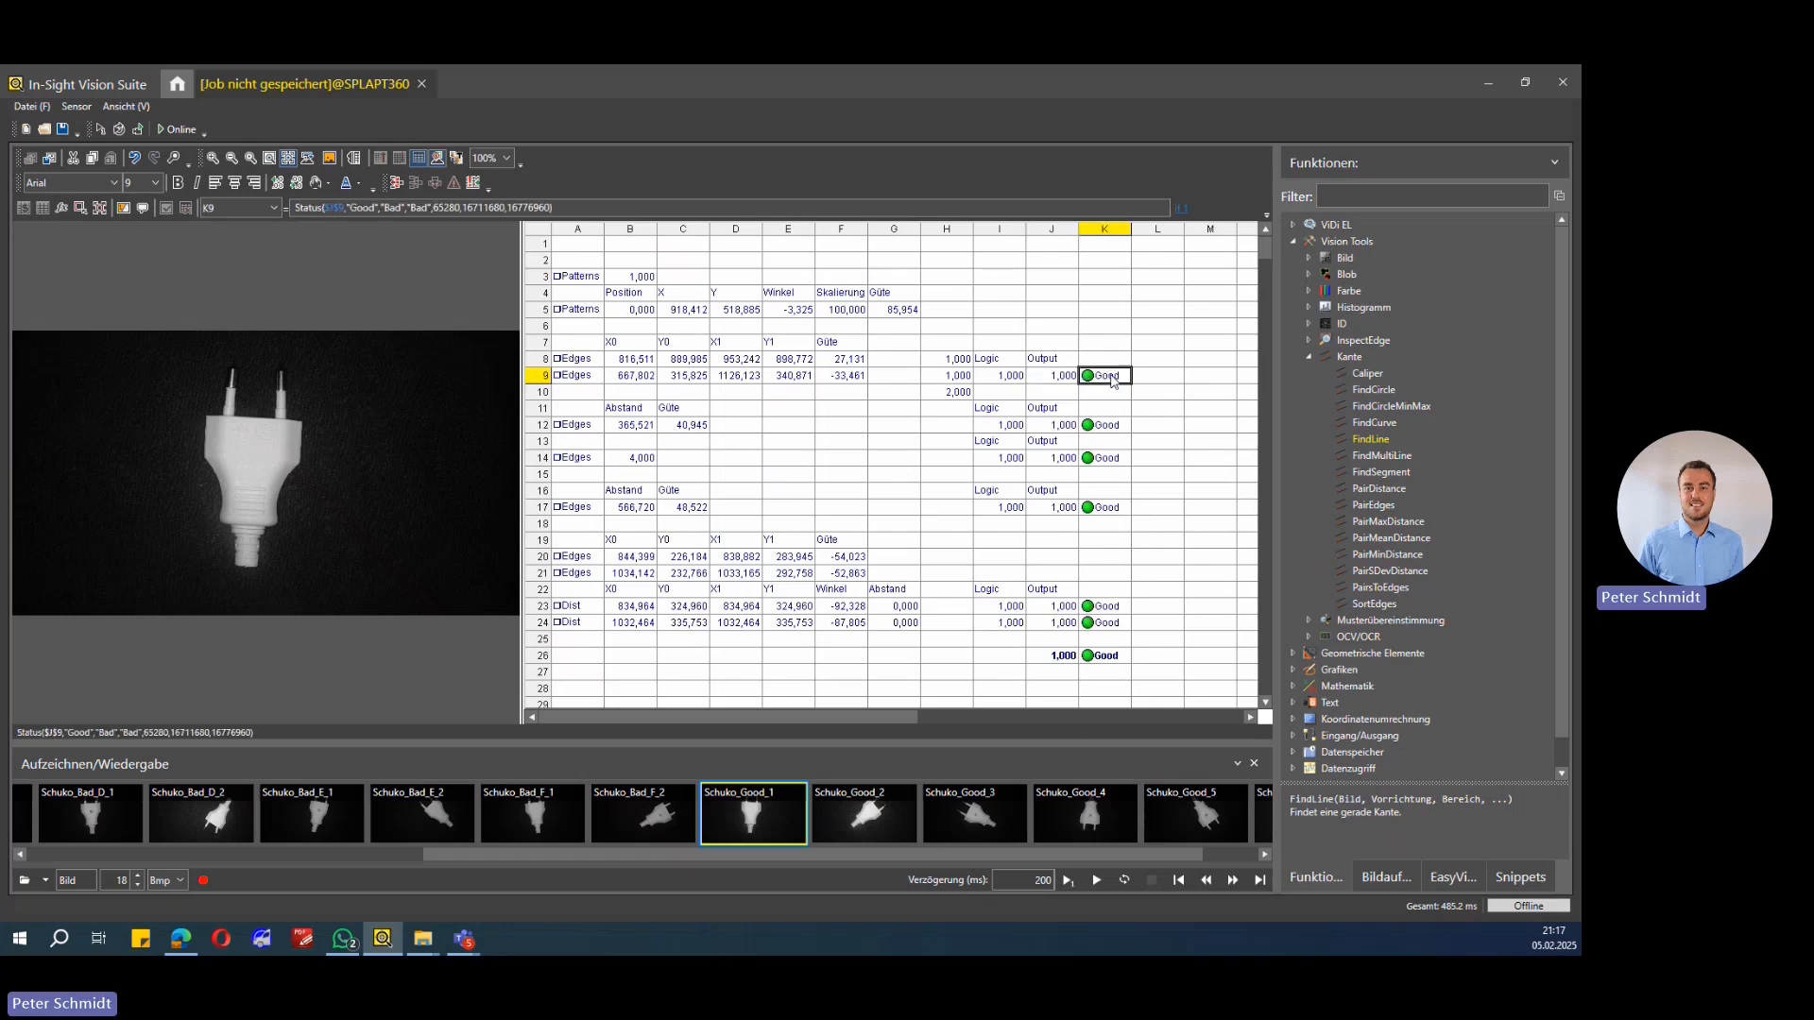
{"action": "scroll", "coordinate": [1377, 464], "scroll_direction": "down", "scroll_amount": 1}
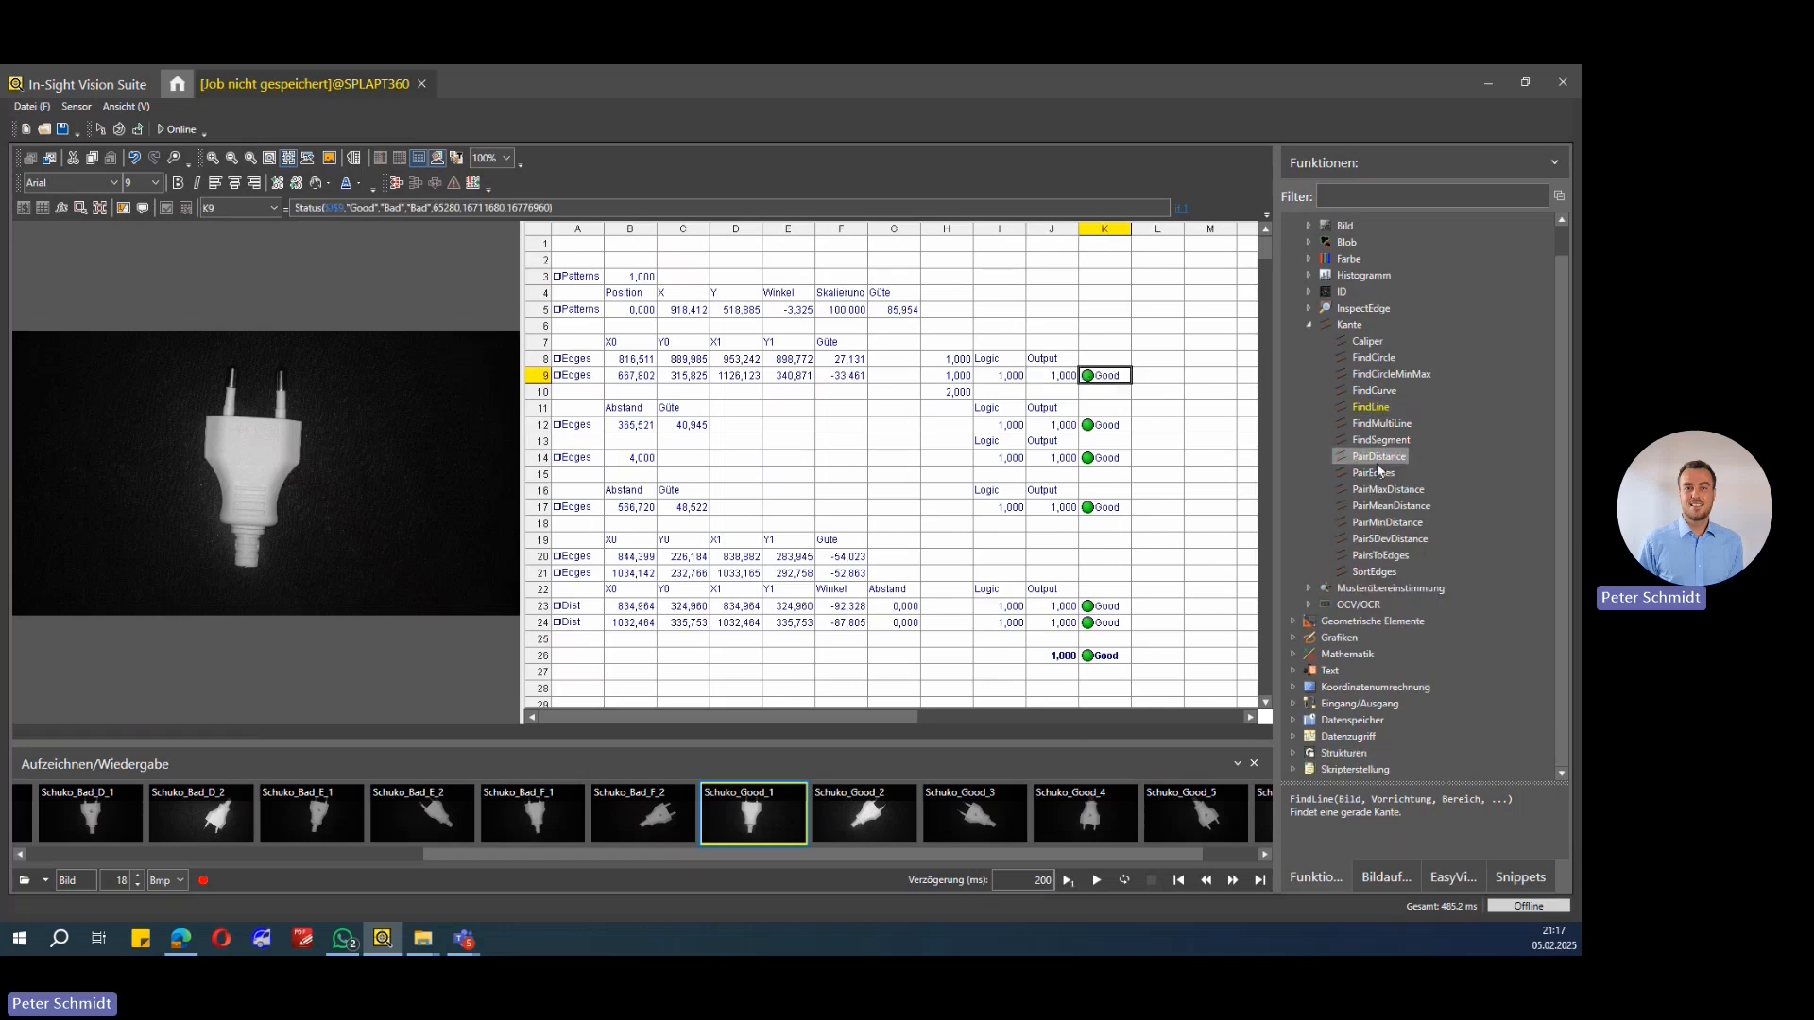
{"action": "left_click", "coordinate": [1293, 639]}
{"action": "scroll", "coordinate": [1296, 640], "scroll_direction": "down", "scroll_amount": 1}
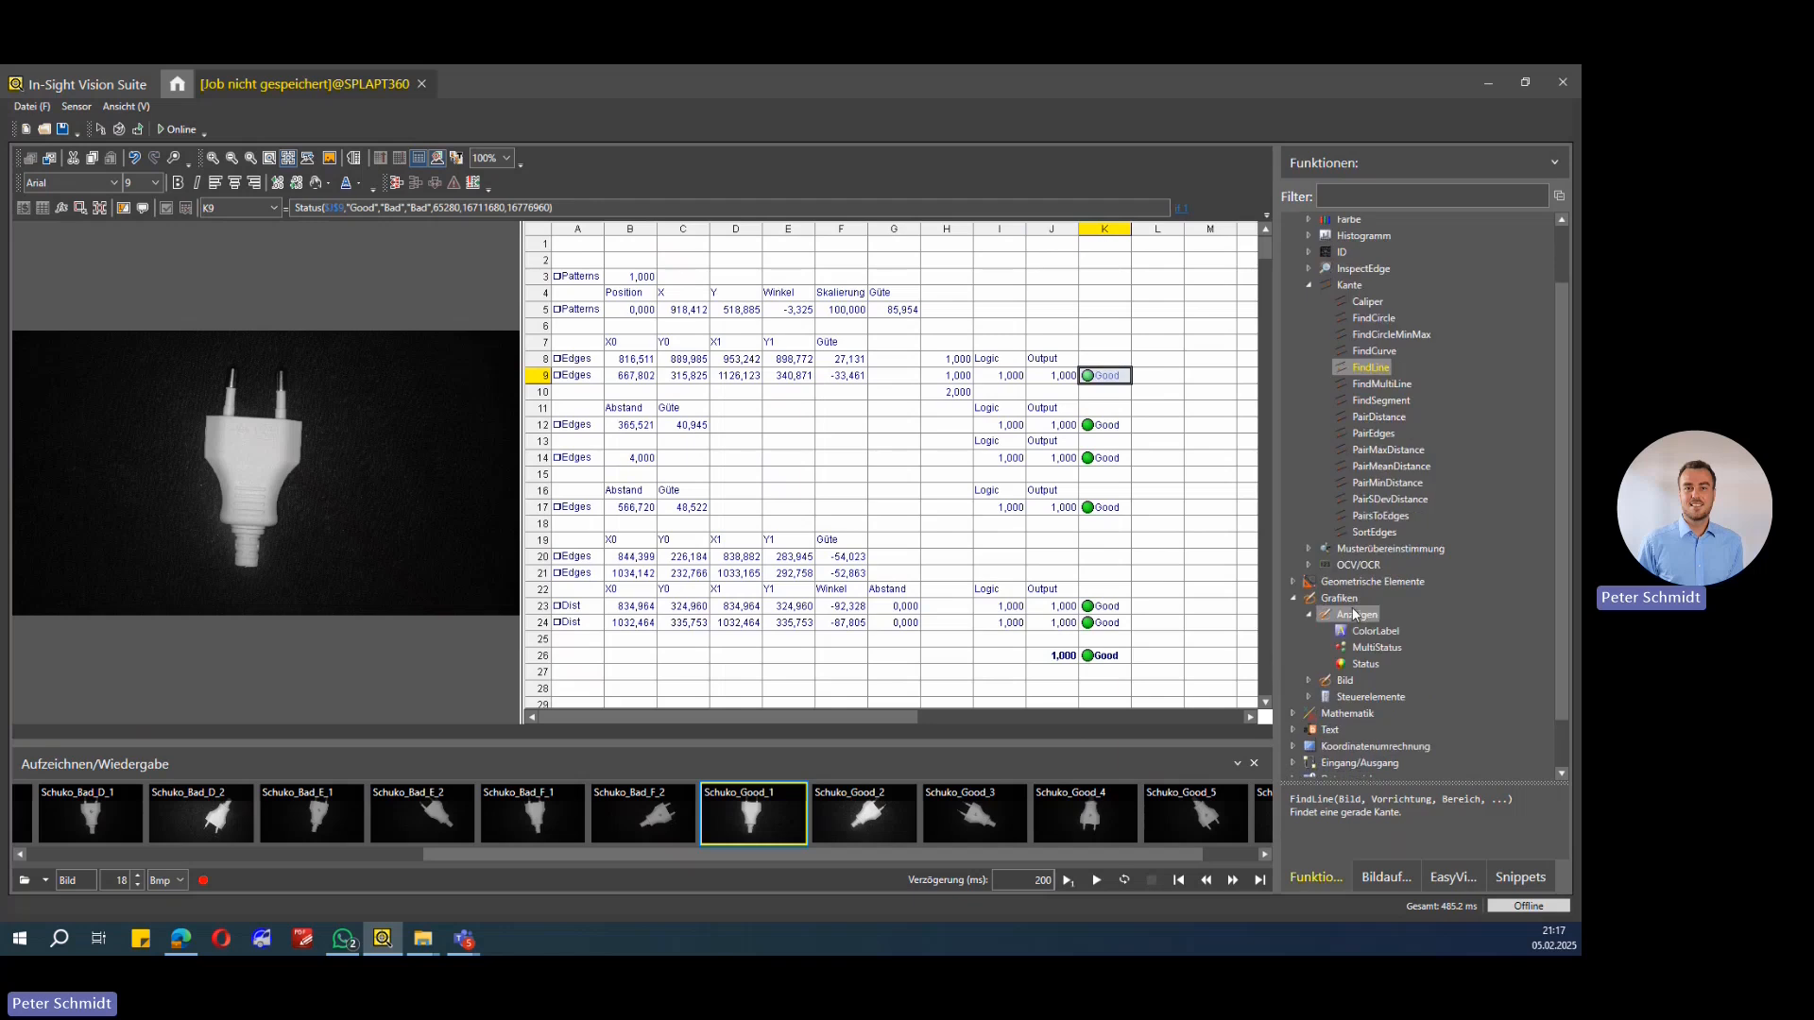
{"action": "scroll", "coordinate": [1356, 614], "scroll_direction": "down", "scroll_amount": 1}
{"action": "double_click", "coordinate": [1359, 602]}
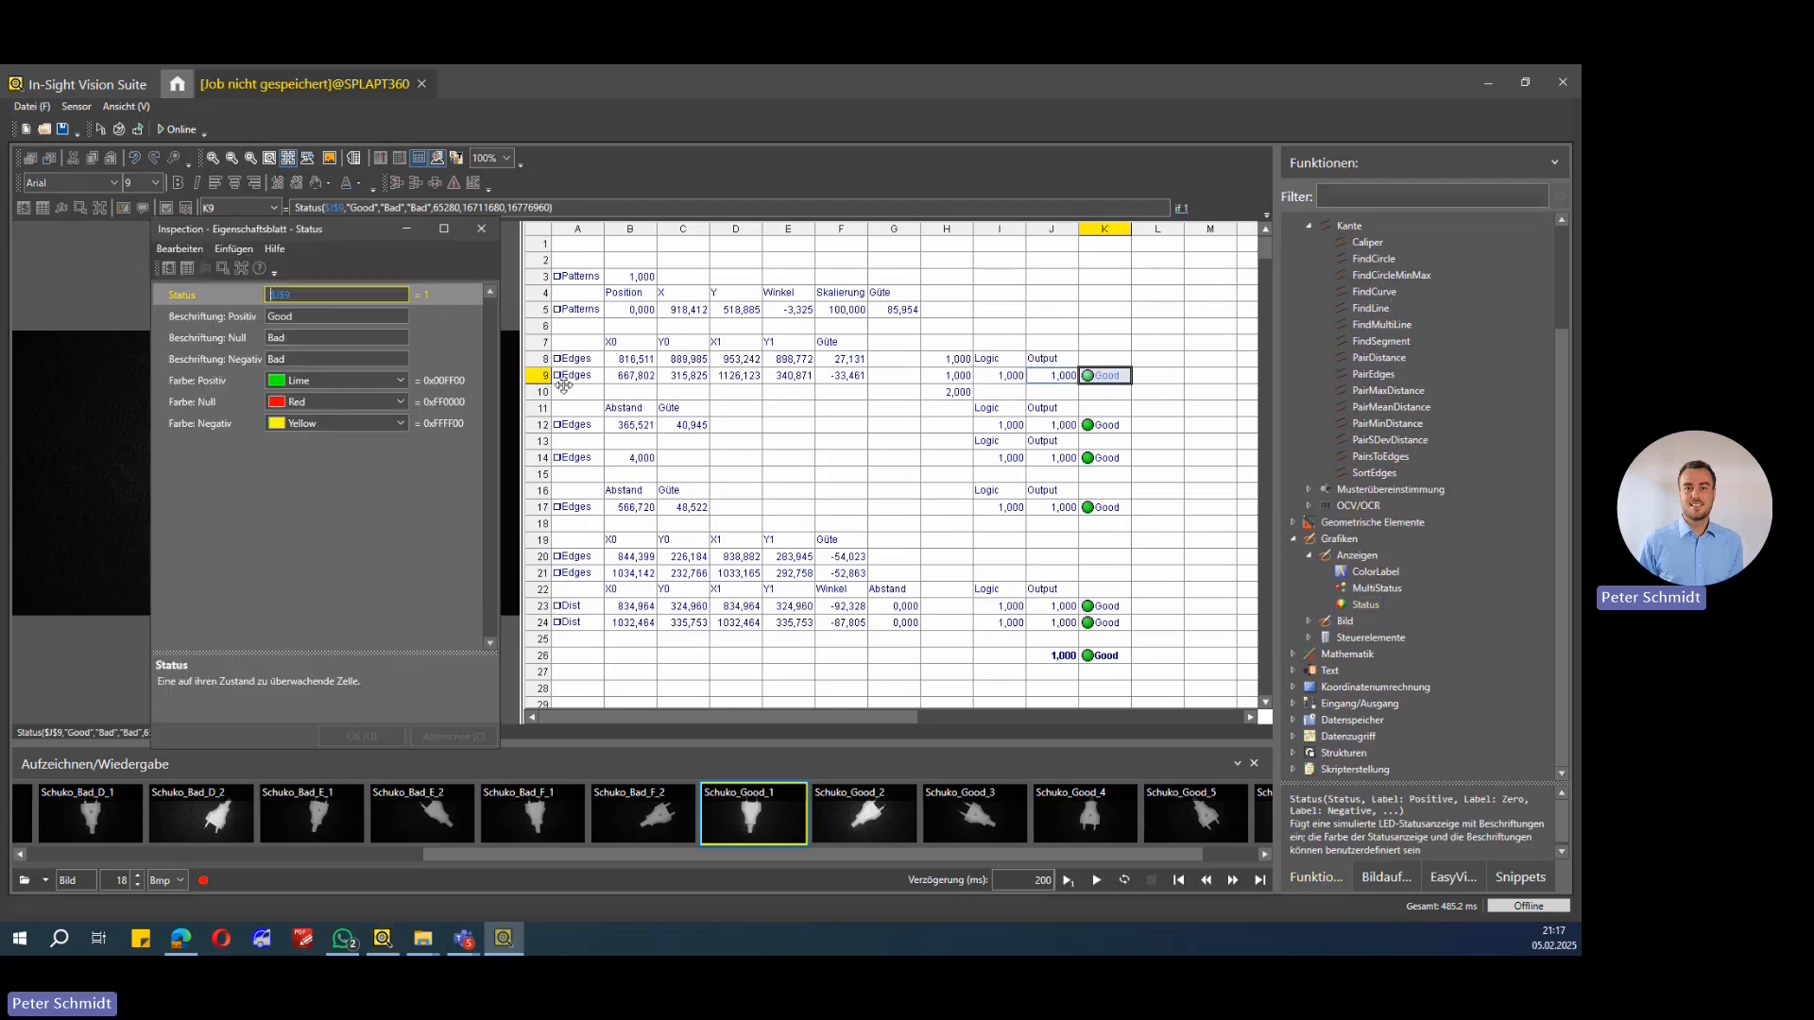
{"action": "left_click", "coordinate": [219, 311]}
{"action": "left_click", "coordinate": [275, 295]}
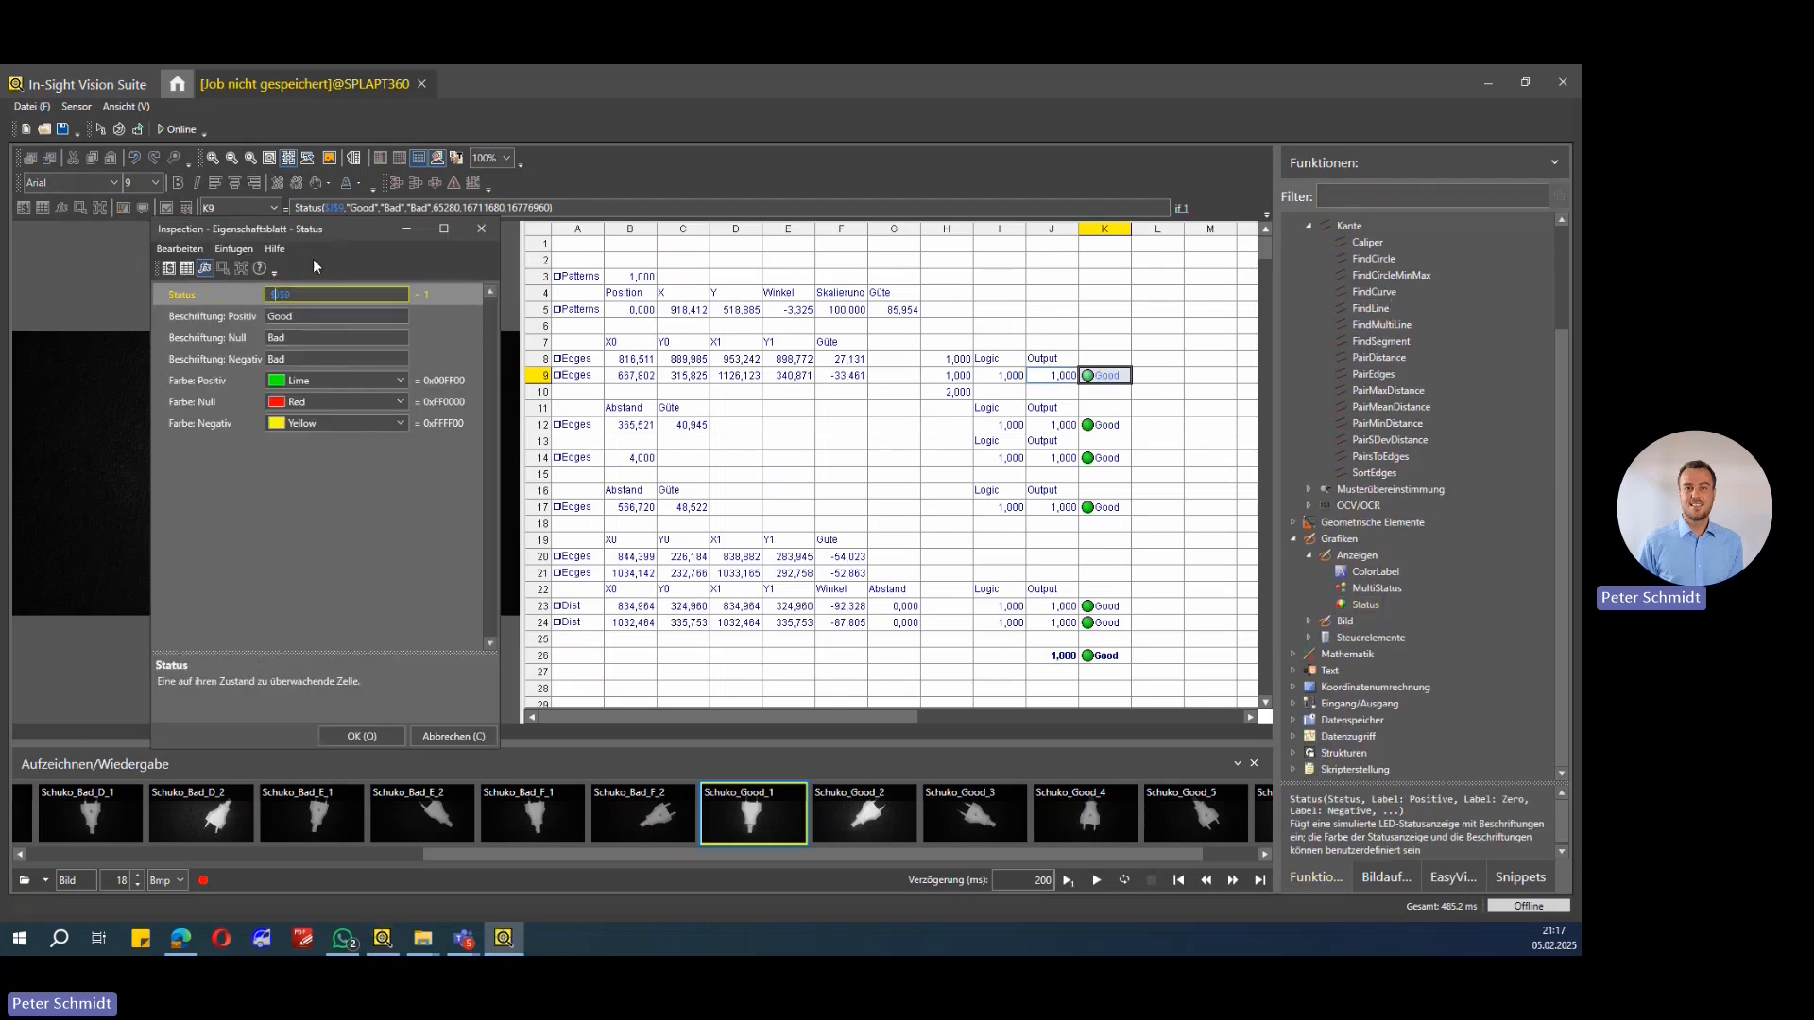
{"action": "left_click_drag", "start_coordinate": [342, 229], "coordinate": [310, 226]}
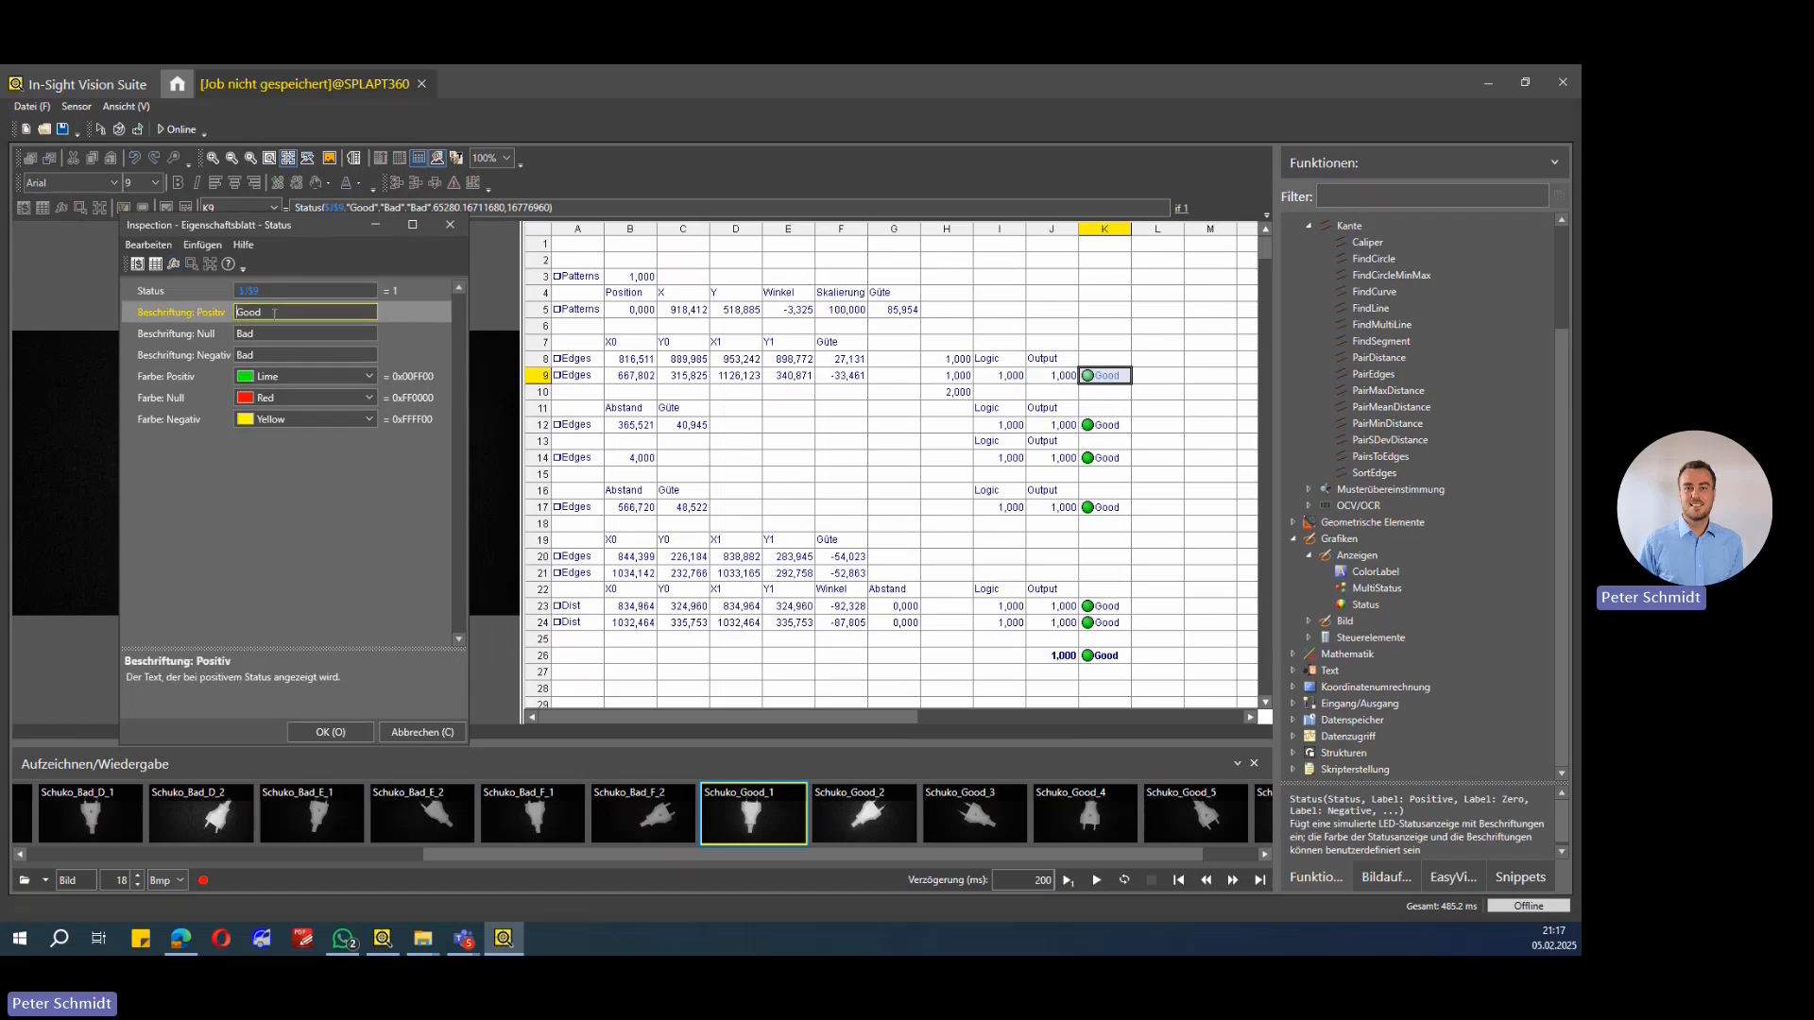
{"action": "left_click", "coordinate": [303, 376]}
{"action": "left_click", "coordinate": [210, 332]}
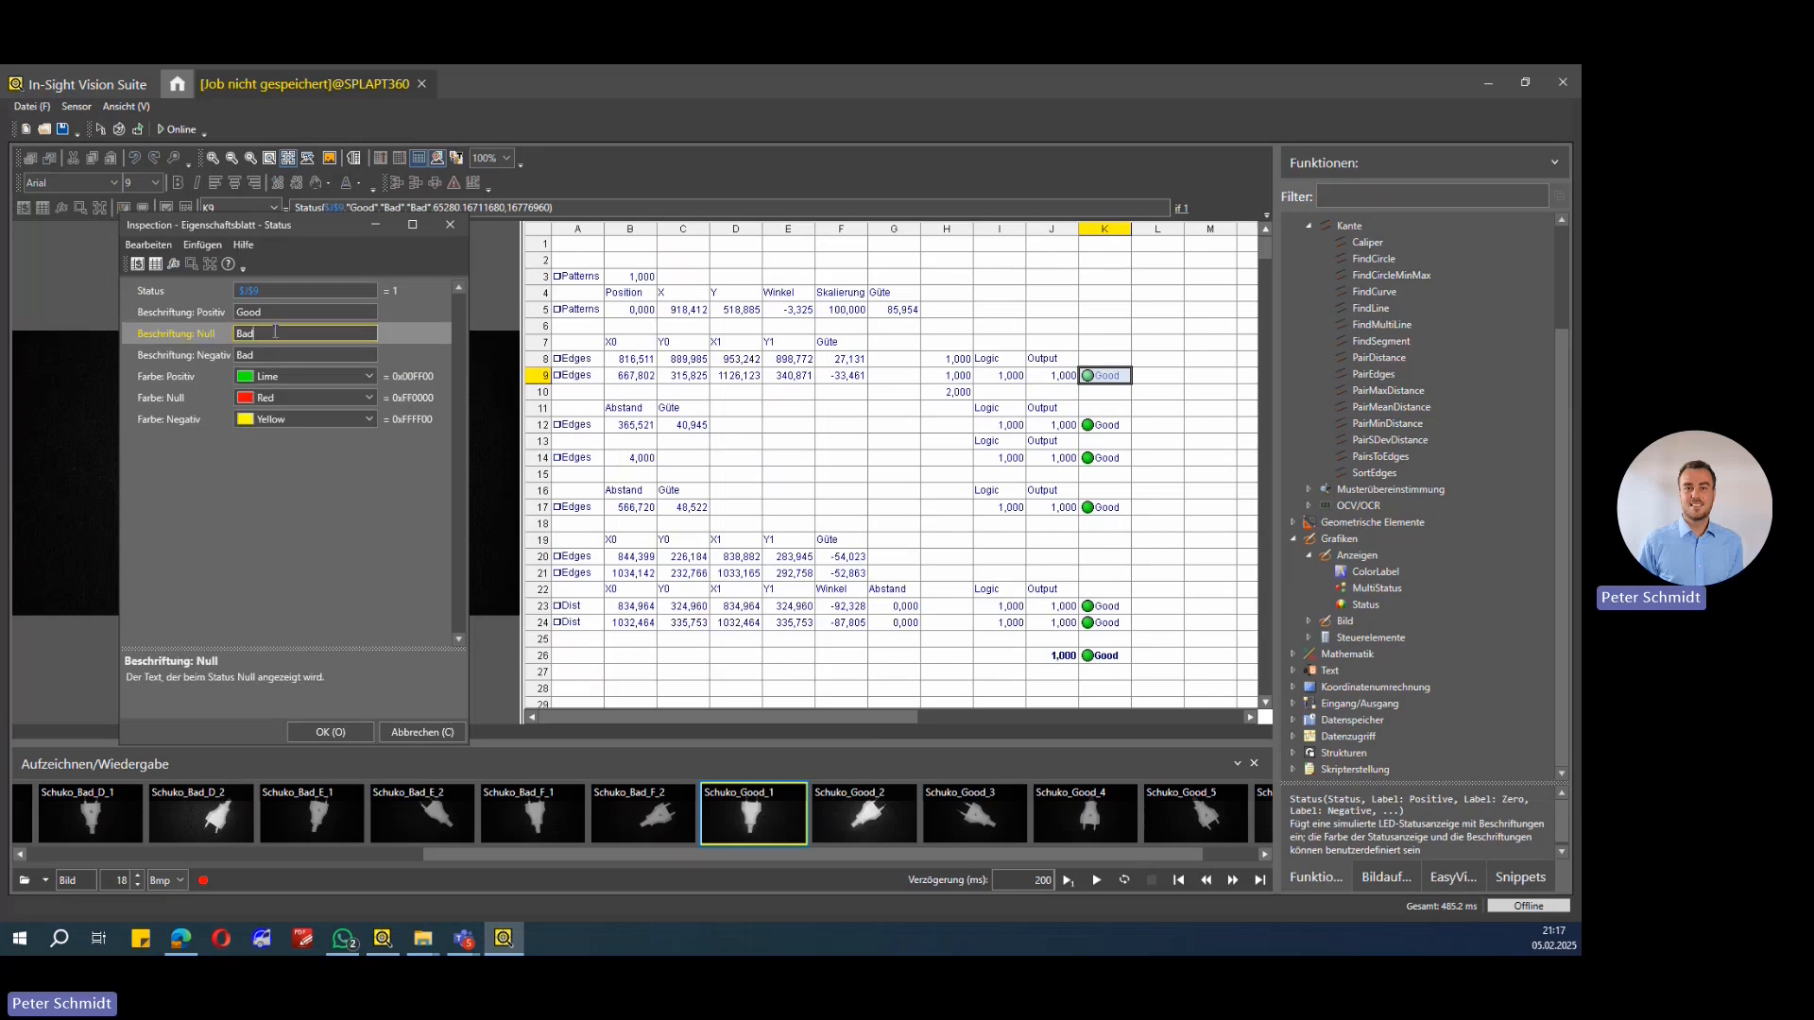
{"action": "left_click", "coordinate": [265, 396]}
{"action": "left_click", "coordinate": [196, 421]}
{"action": "left_click", "coordinate": [207, 360]}
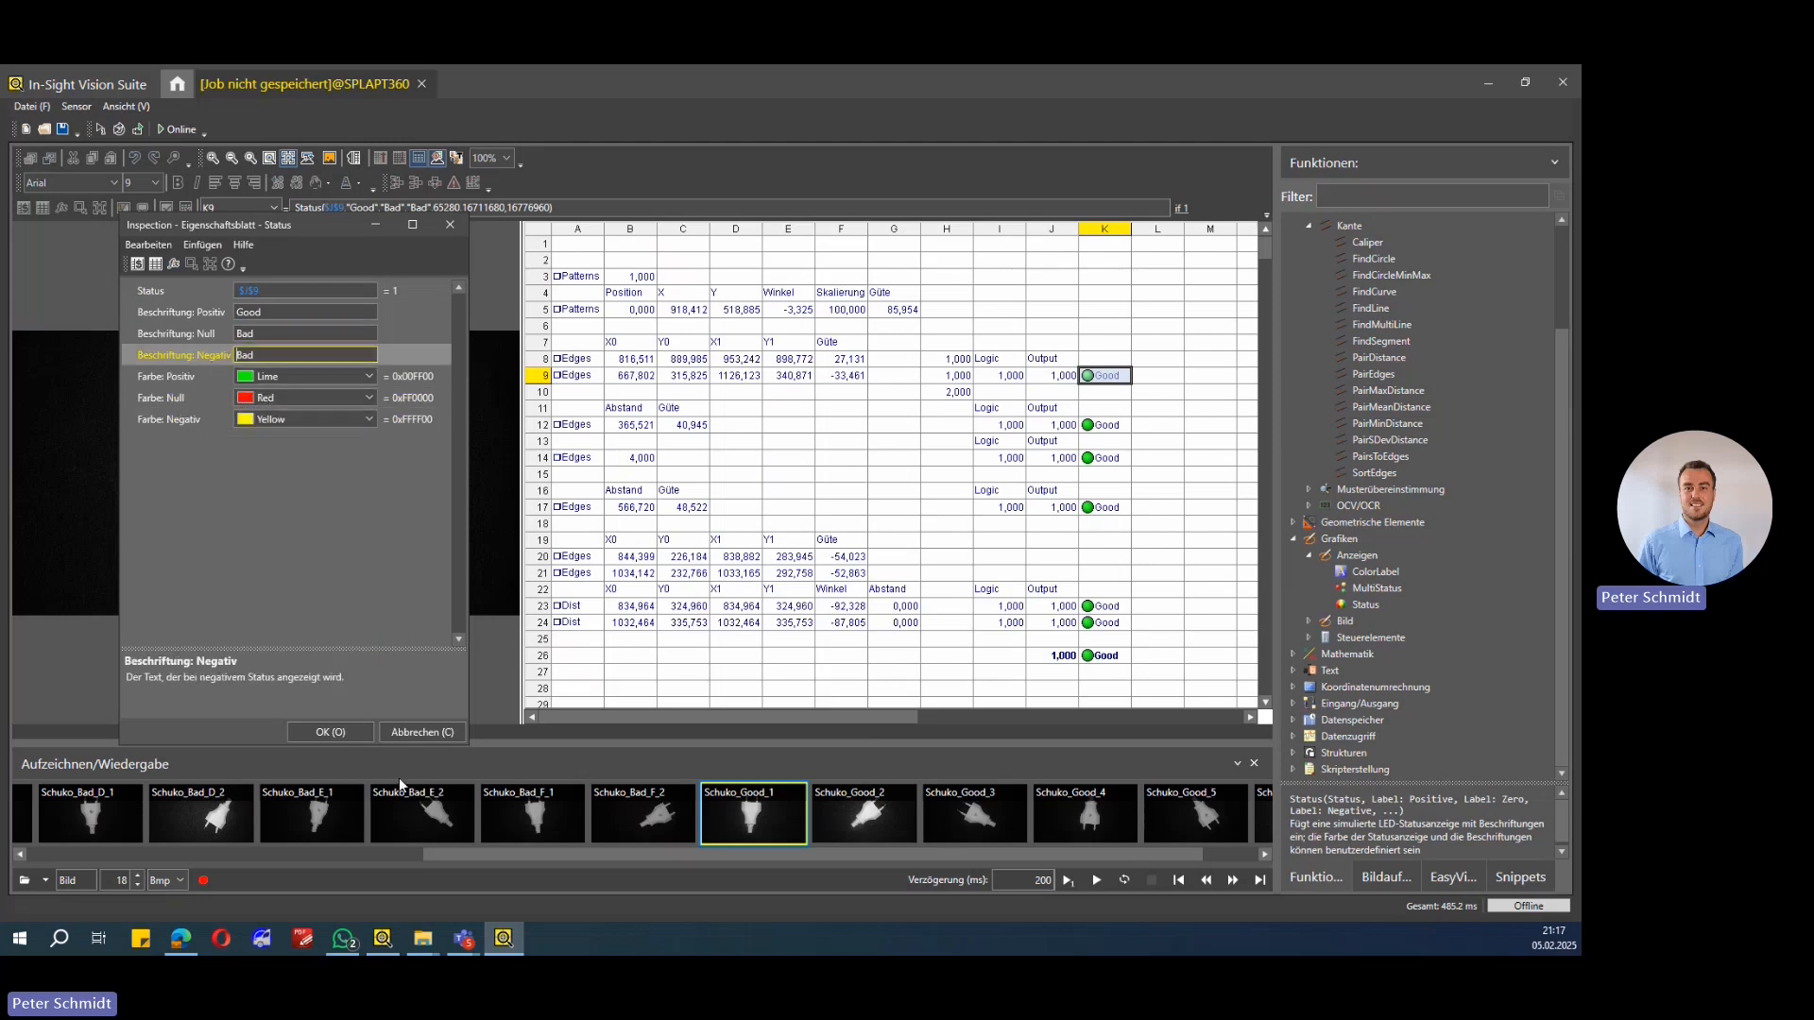
{"action": "left_click", "coordinate": [331, 733]}
Step: Inspect the ErrFree formula in J9 and the FindLine search region of cell A8 on the image
{"action": "left_click", "coordinate": [1055, 378]}
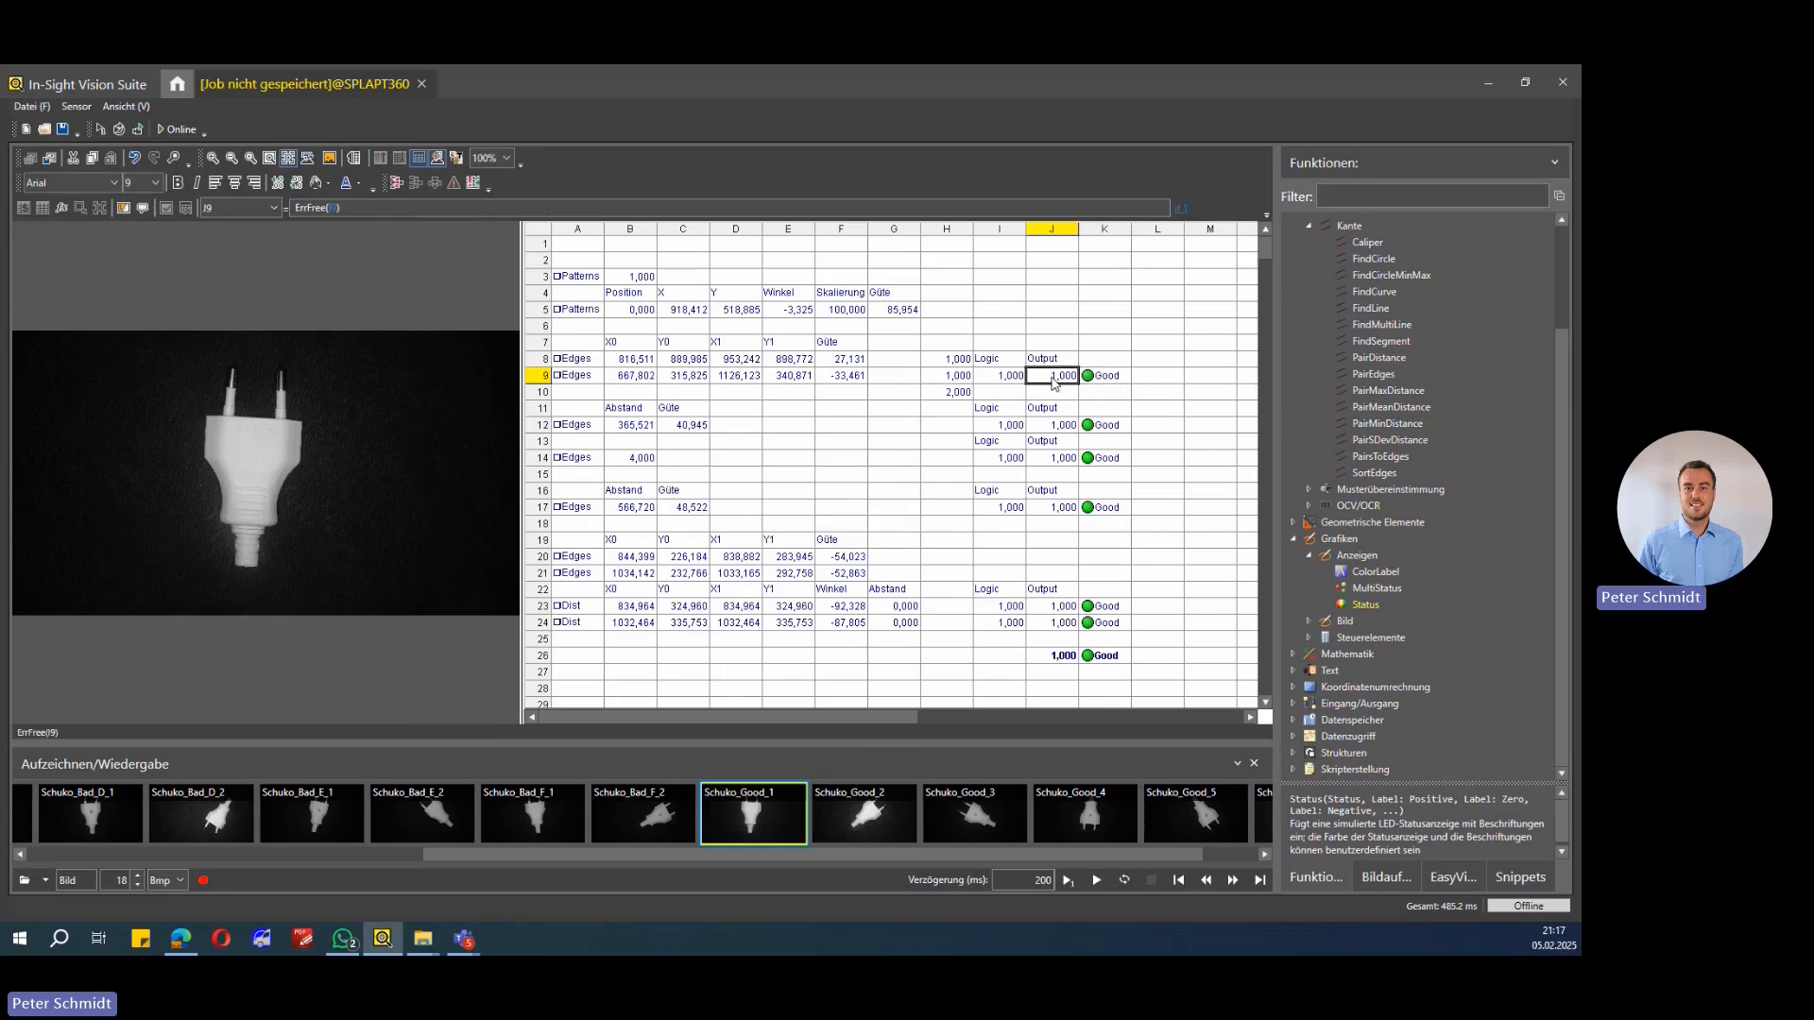
{"action": "left_click", "coordinate": [304, 207]}
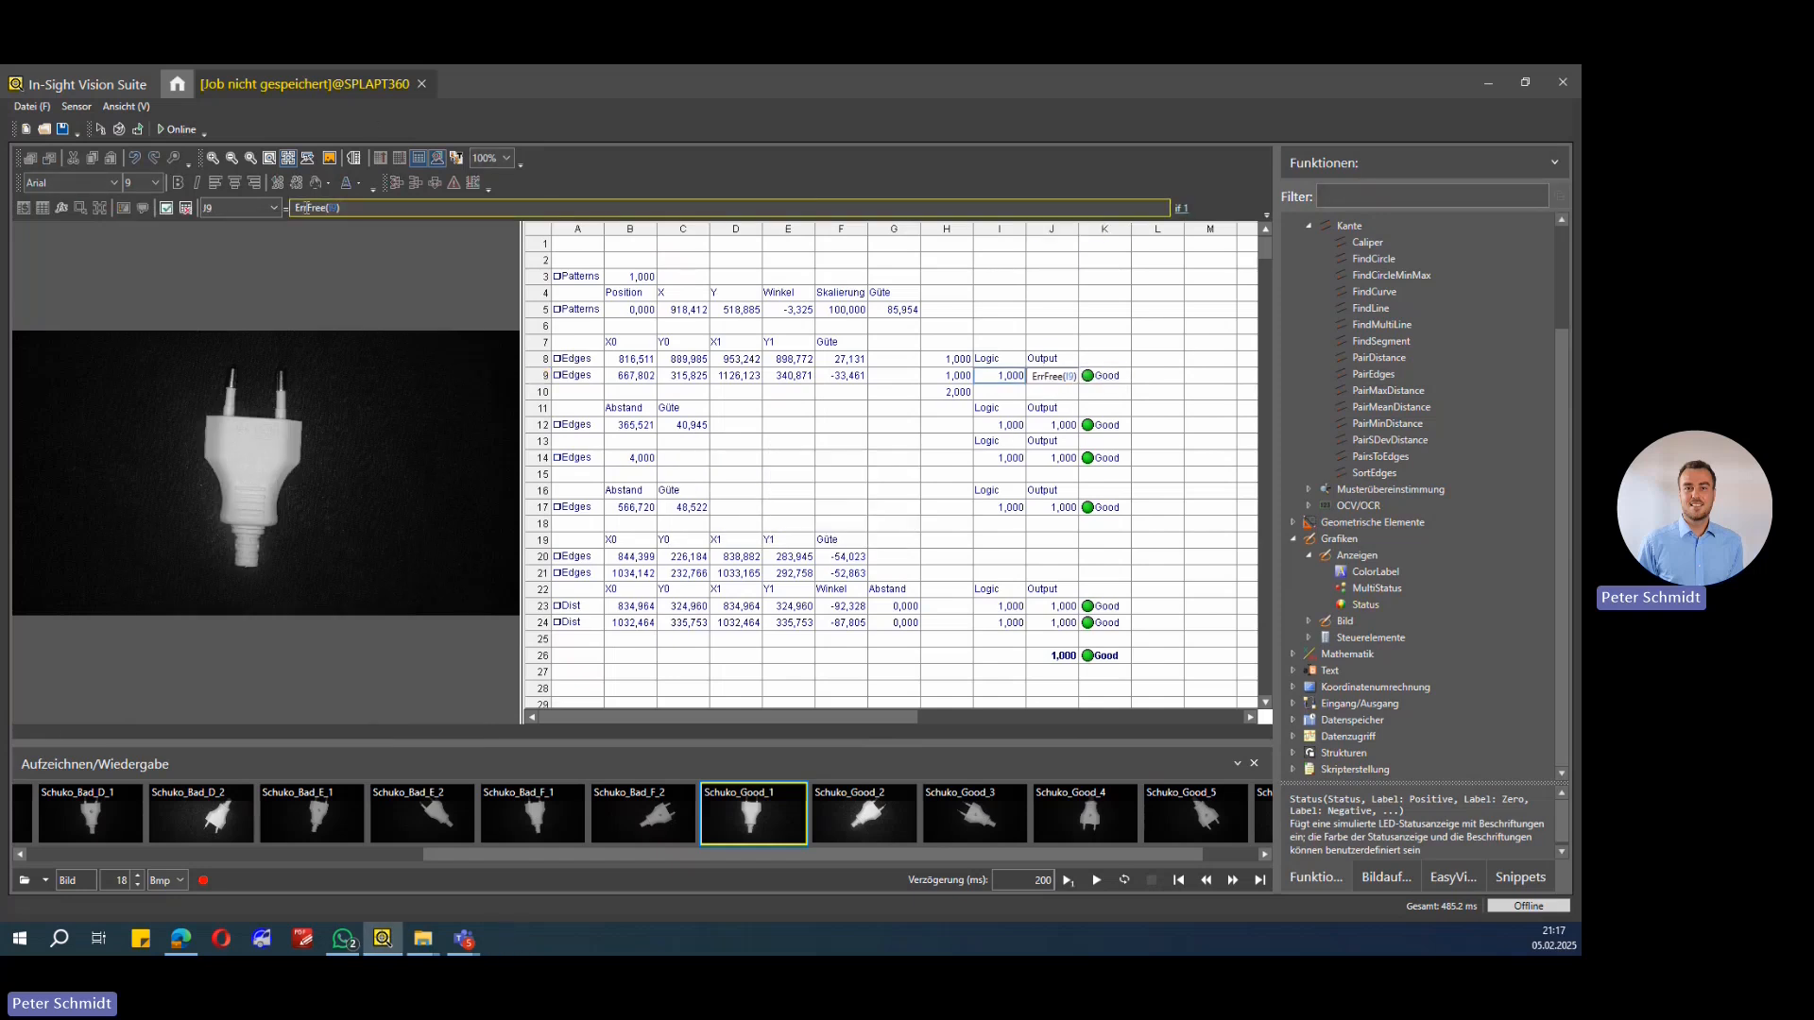
{"action": "key", "text": "Escape"}
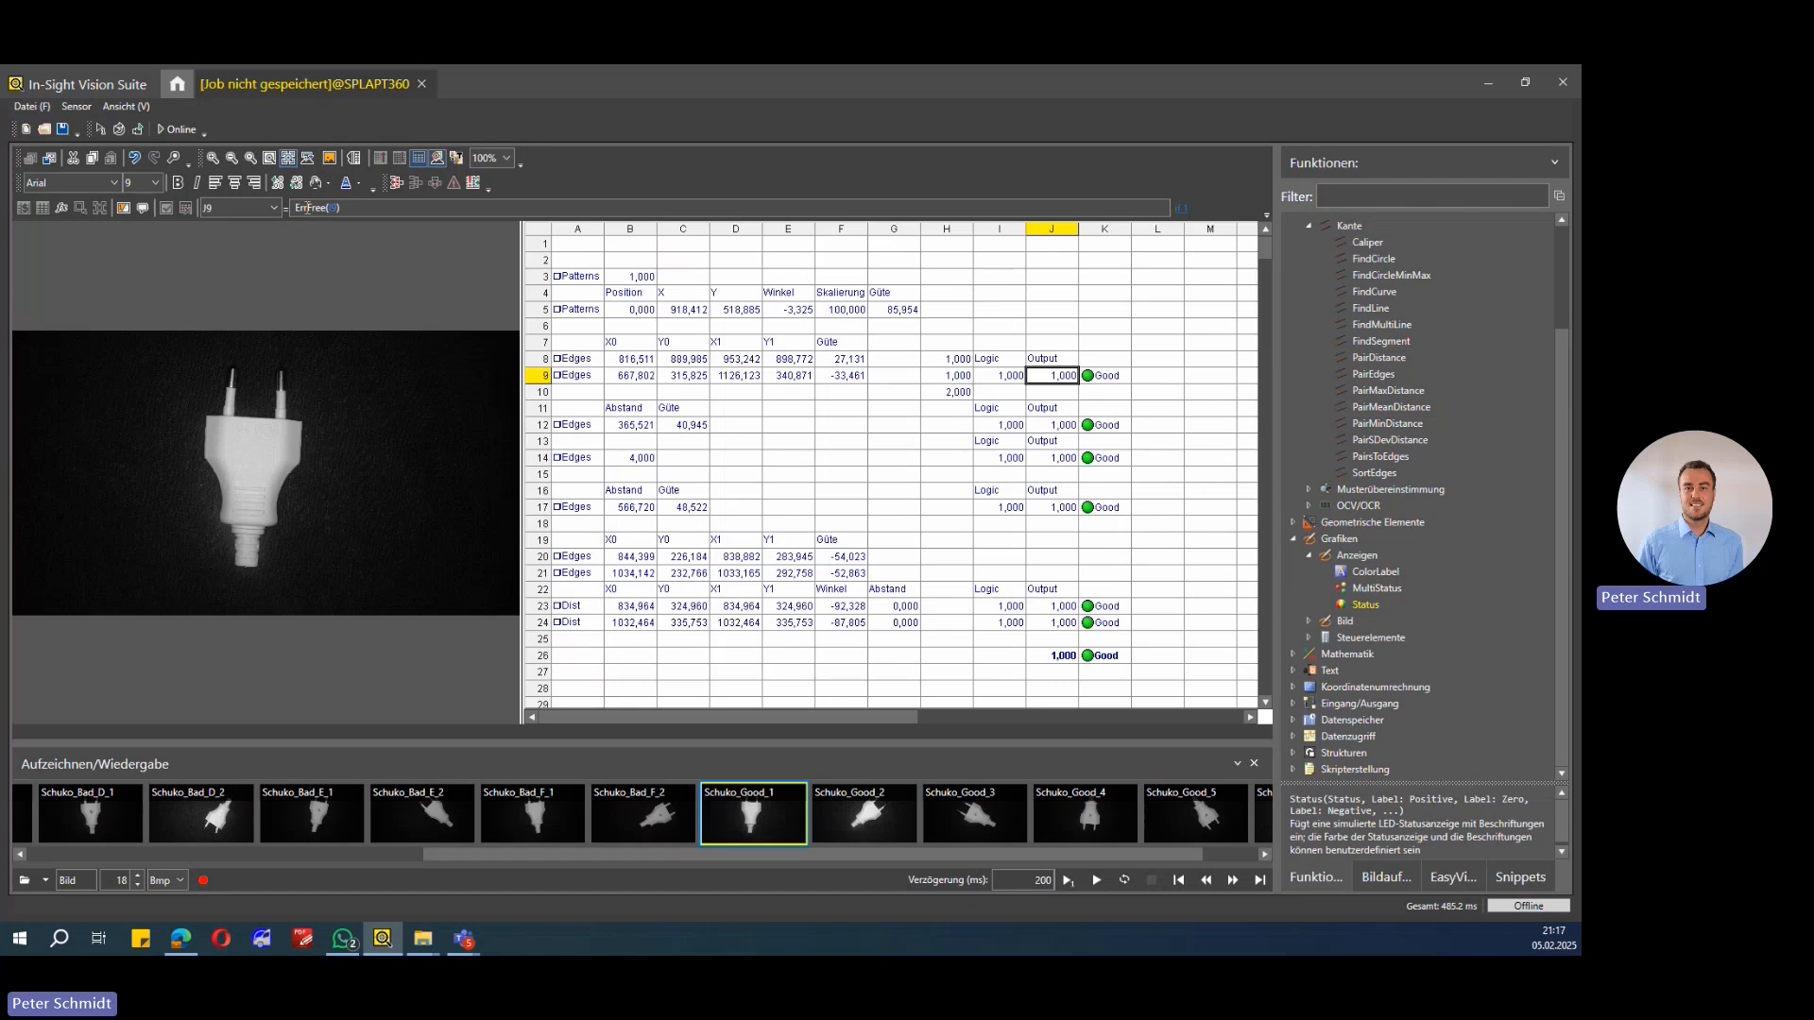
{"action": "left_click", "coordinate": [1045, 393]}
{"action": "left_click", "coordinate": [577, 375]}
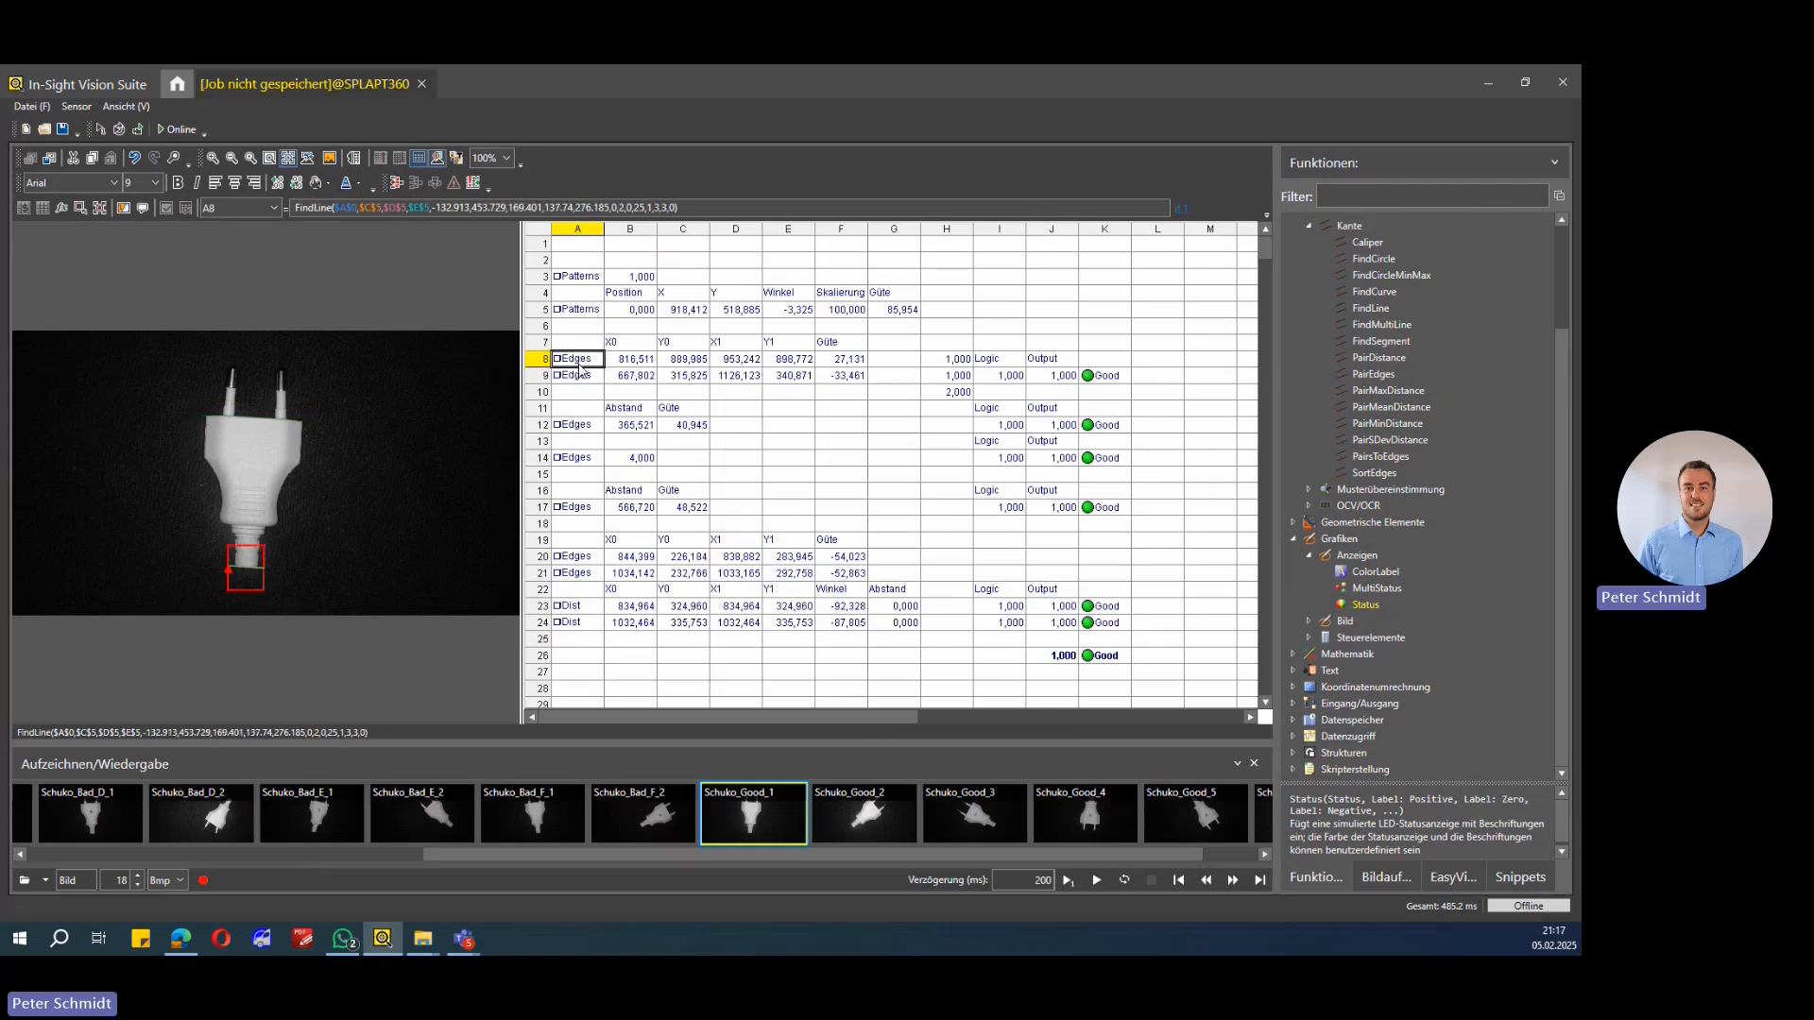
Step: Open the FindSegment property sheet of cell A12, review its region and settings, and close it
{"action": "left_click", "coordinate": [579, 424]}
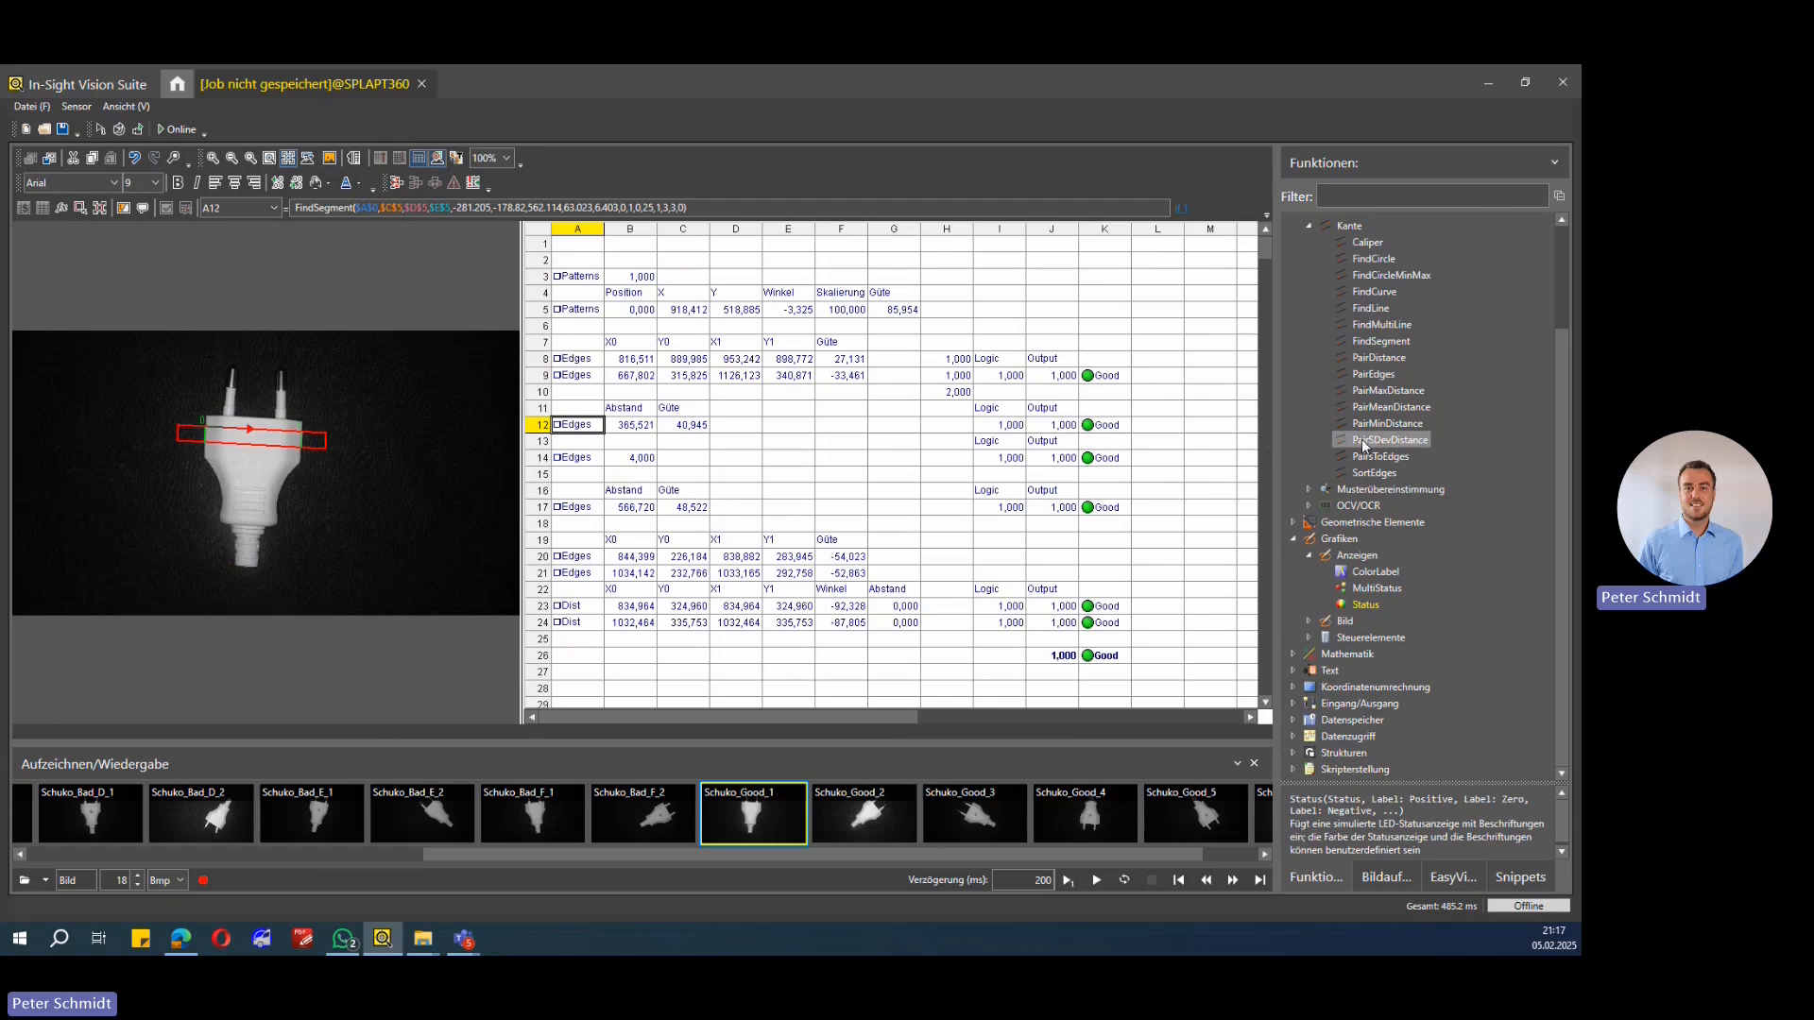
{"action": "scroll", "coordinate": [1400, 491], "scroll_direction": "up", "scroll_amount": 3}
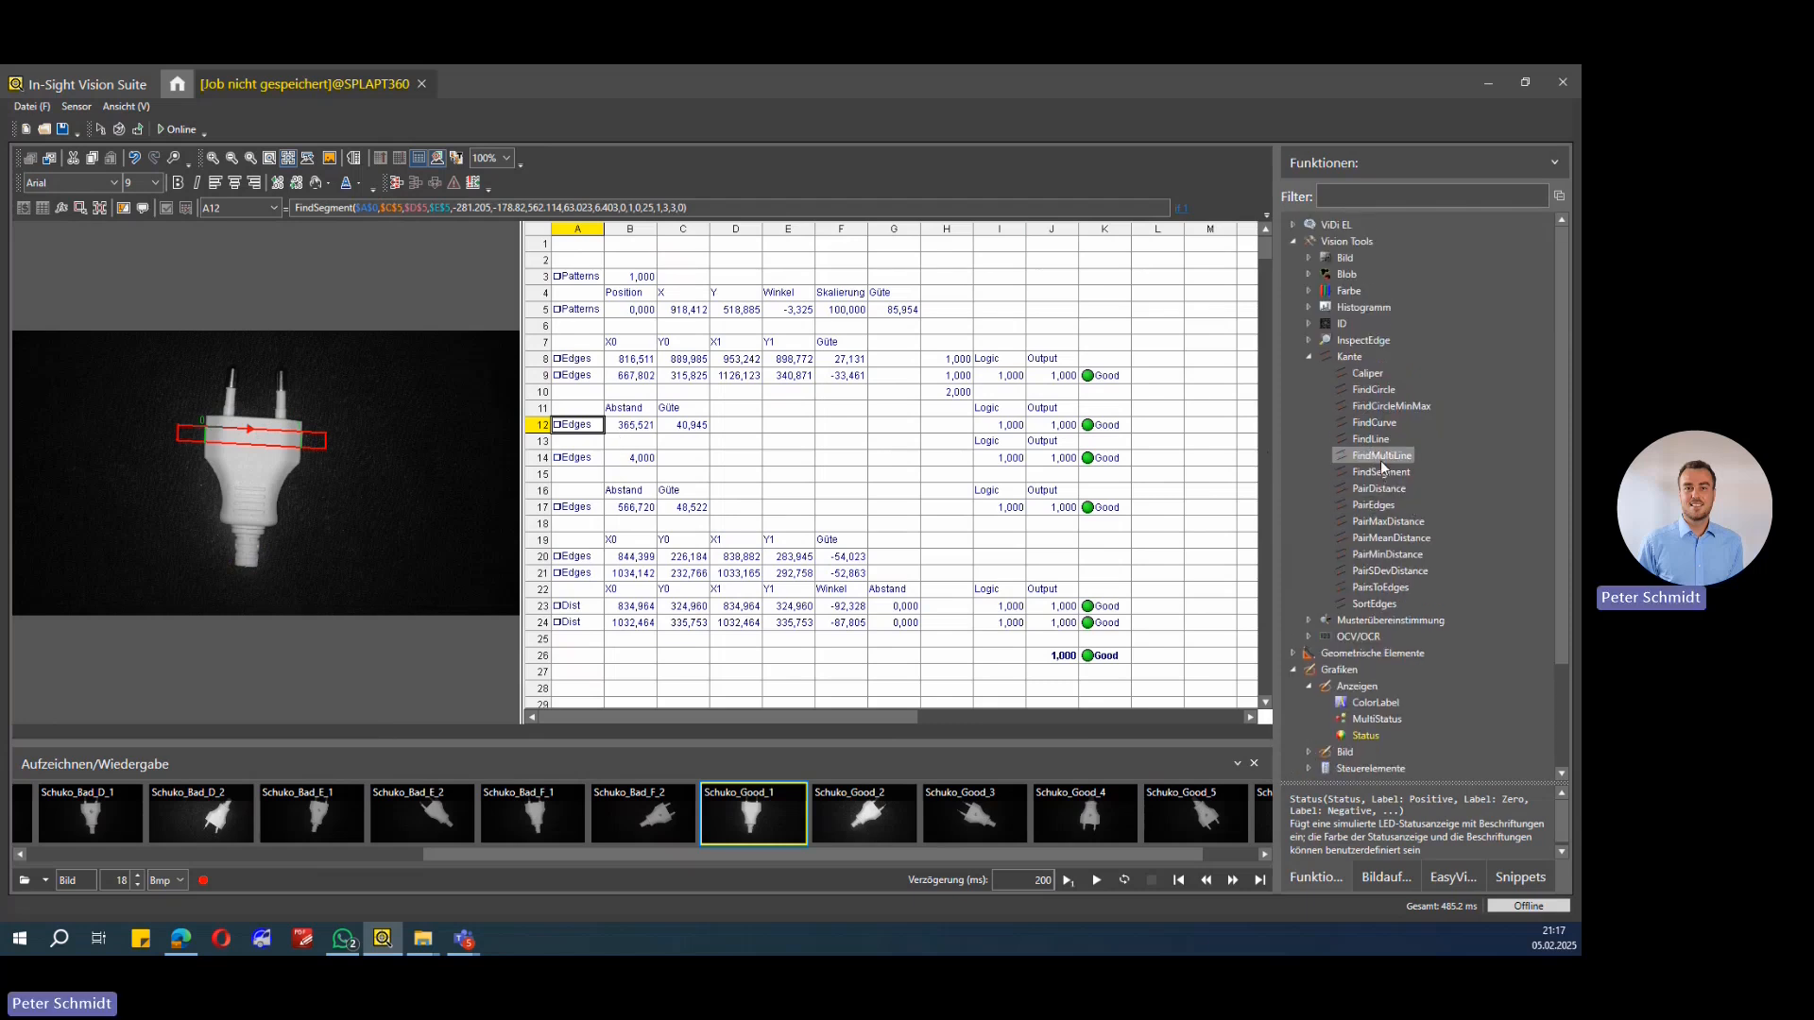
{"action": "double_click", "coordinate": [577, 426]}
{"action": "left_click_drag", "start_coordinate": [365, 242], "coordinate": [984, 297]}
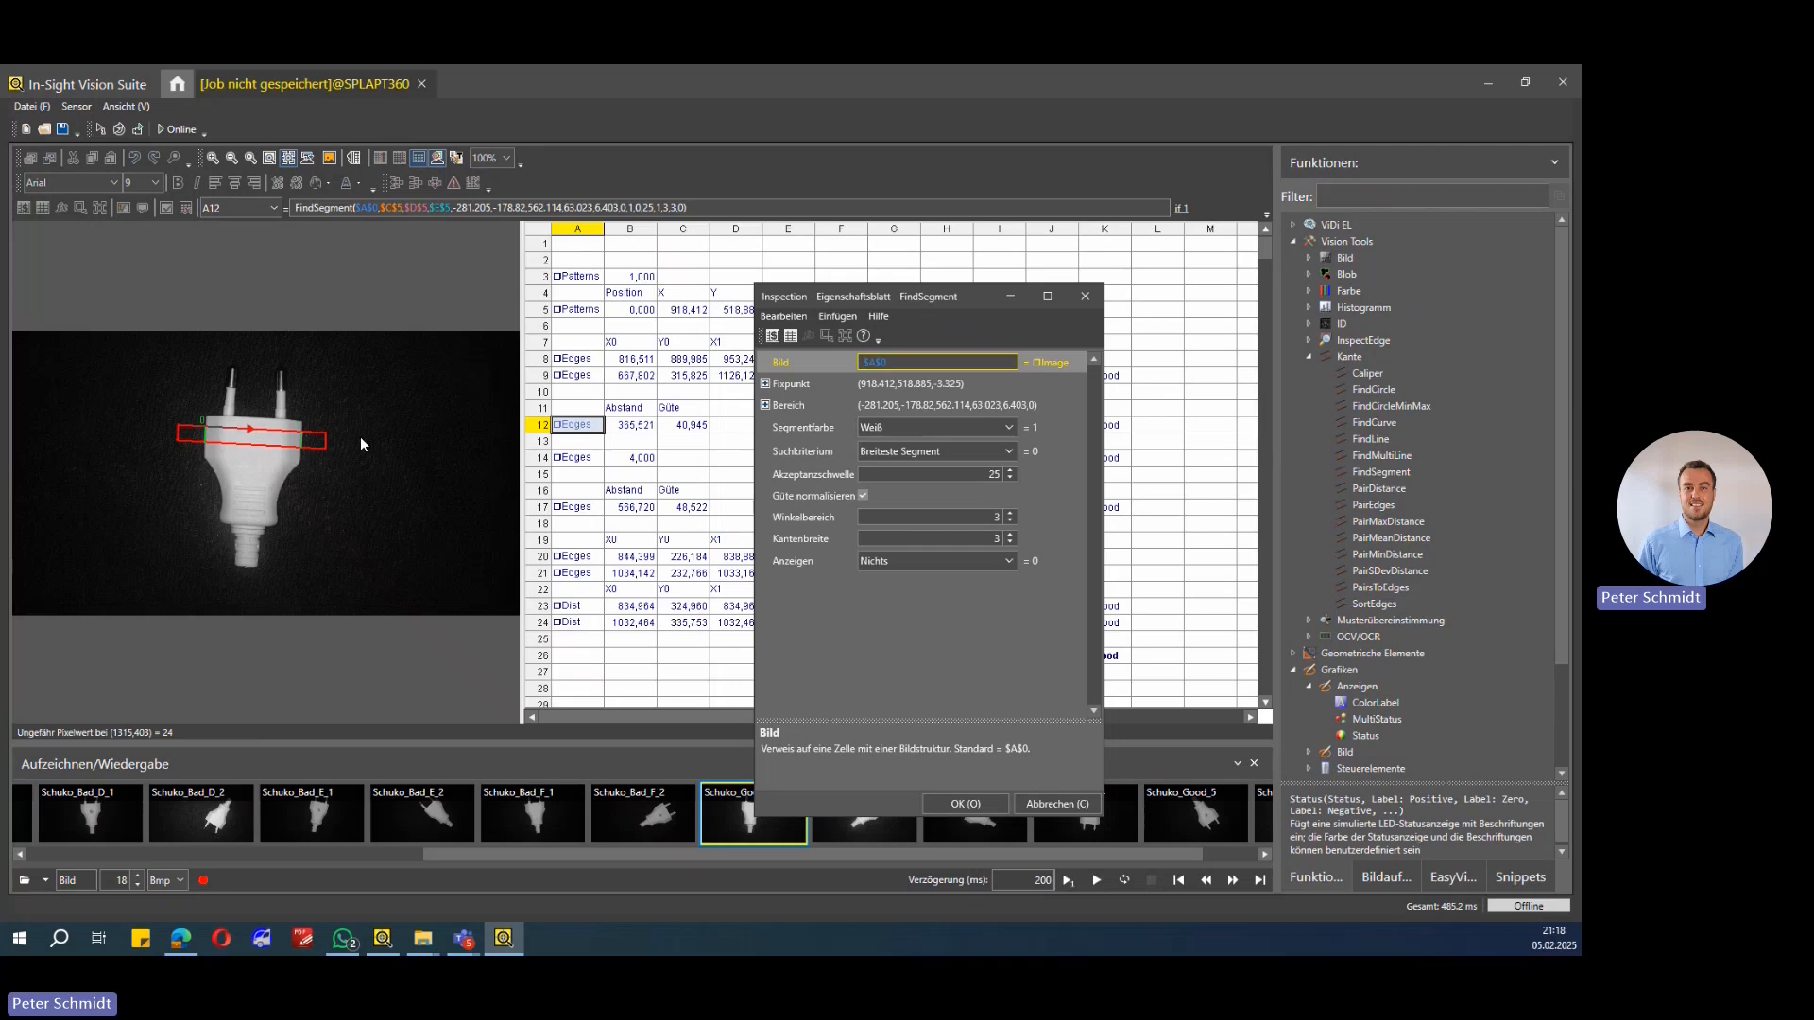
{"action": "left_click", "coordinate": [1085, 298]}
{"action": "left_click", "coordinate": [625, 408]}
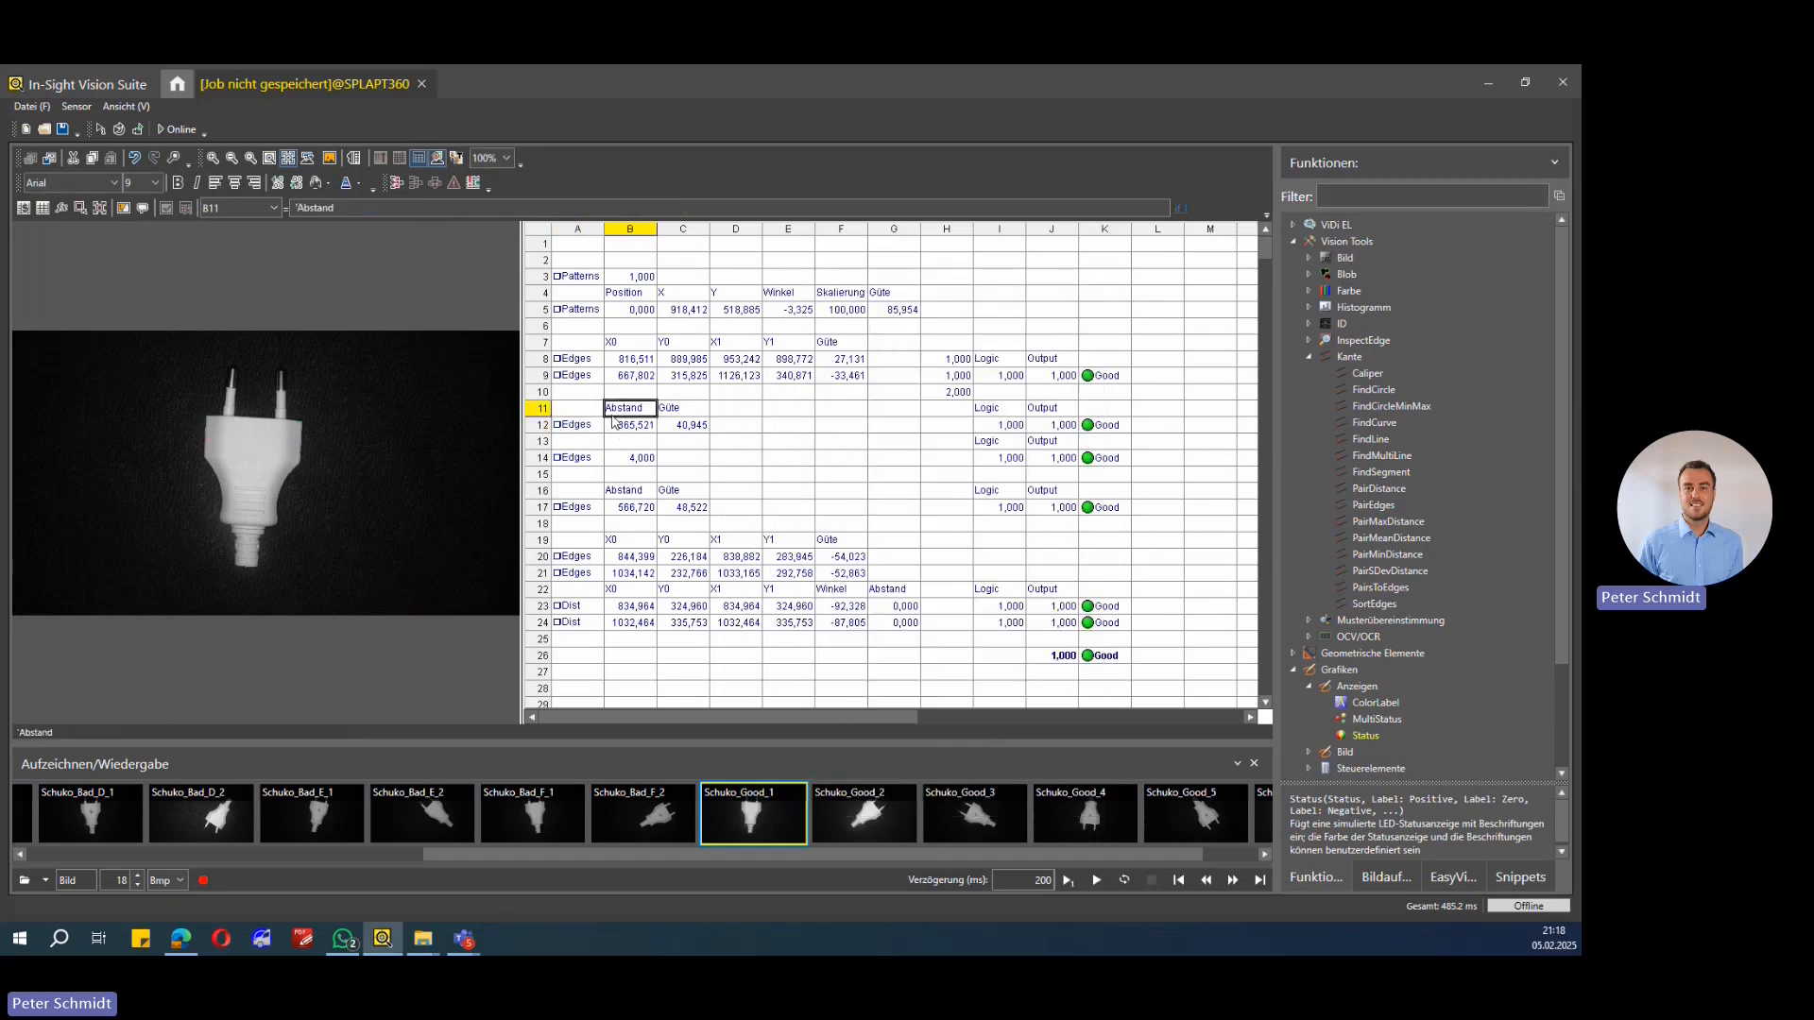
Step: Review the row 12 chain: PairDistance in B12, the InRange formula in I12, ErrFree in J12 and Status in K12
{"action": "left_click", "coordinate": [573, 427]}
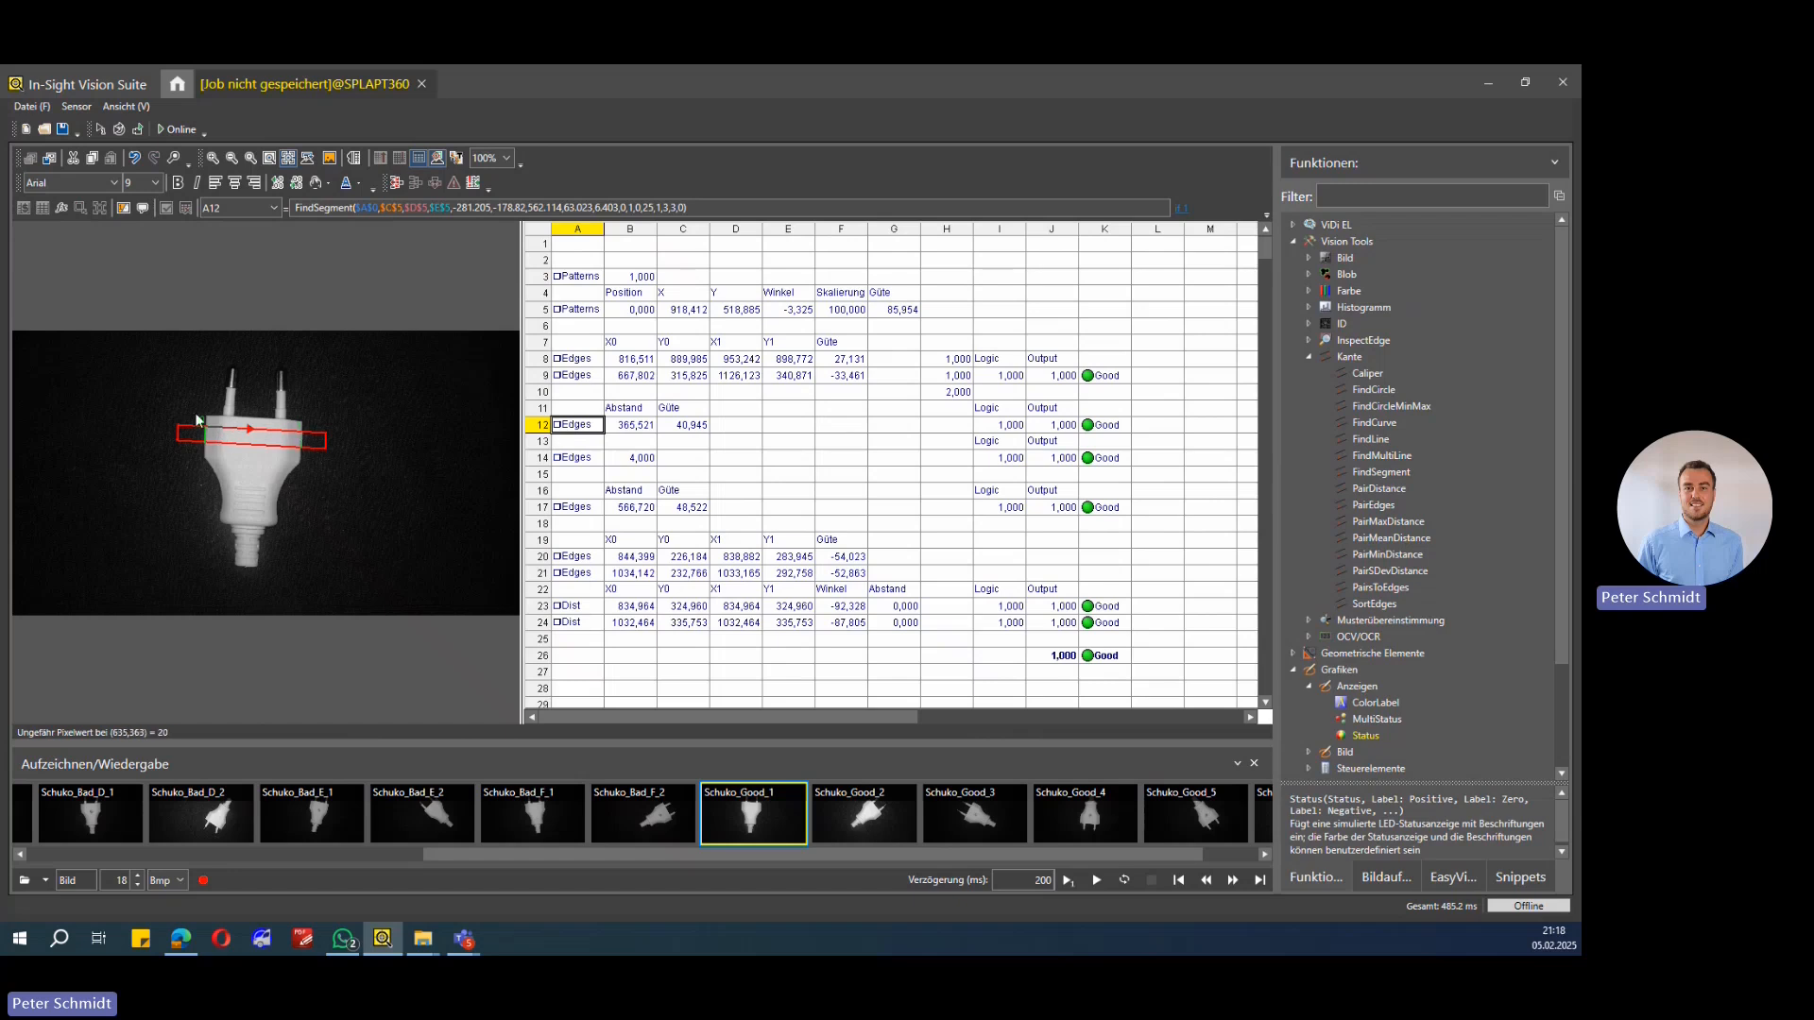
{"action": "left_click", "coordinate": [633, 430]}
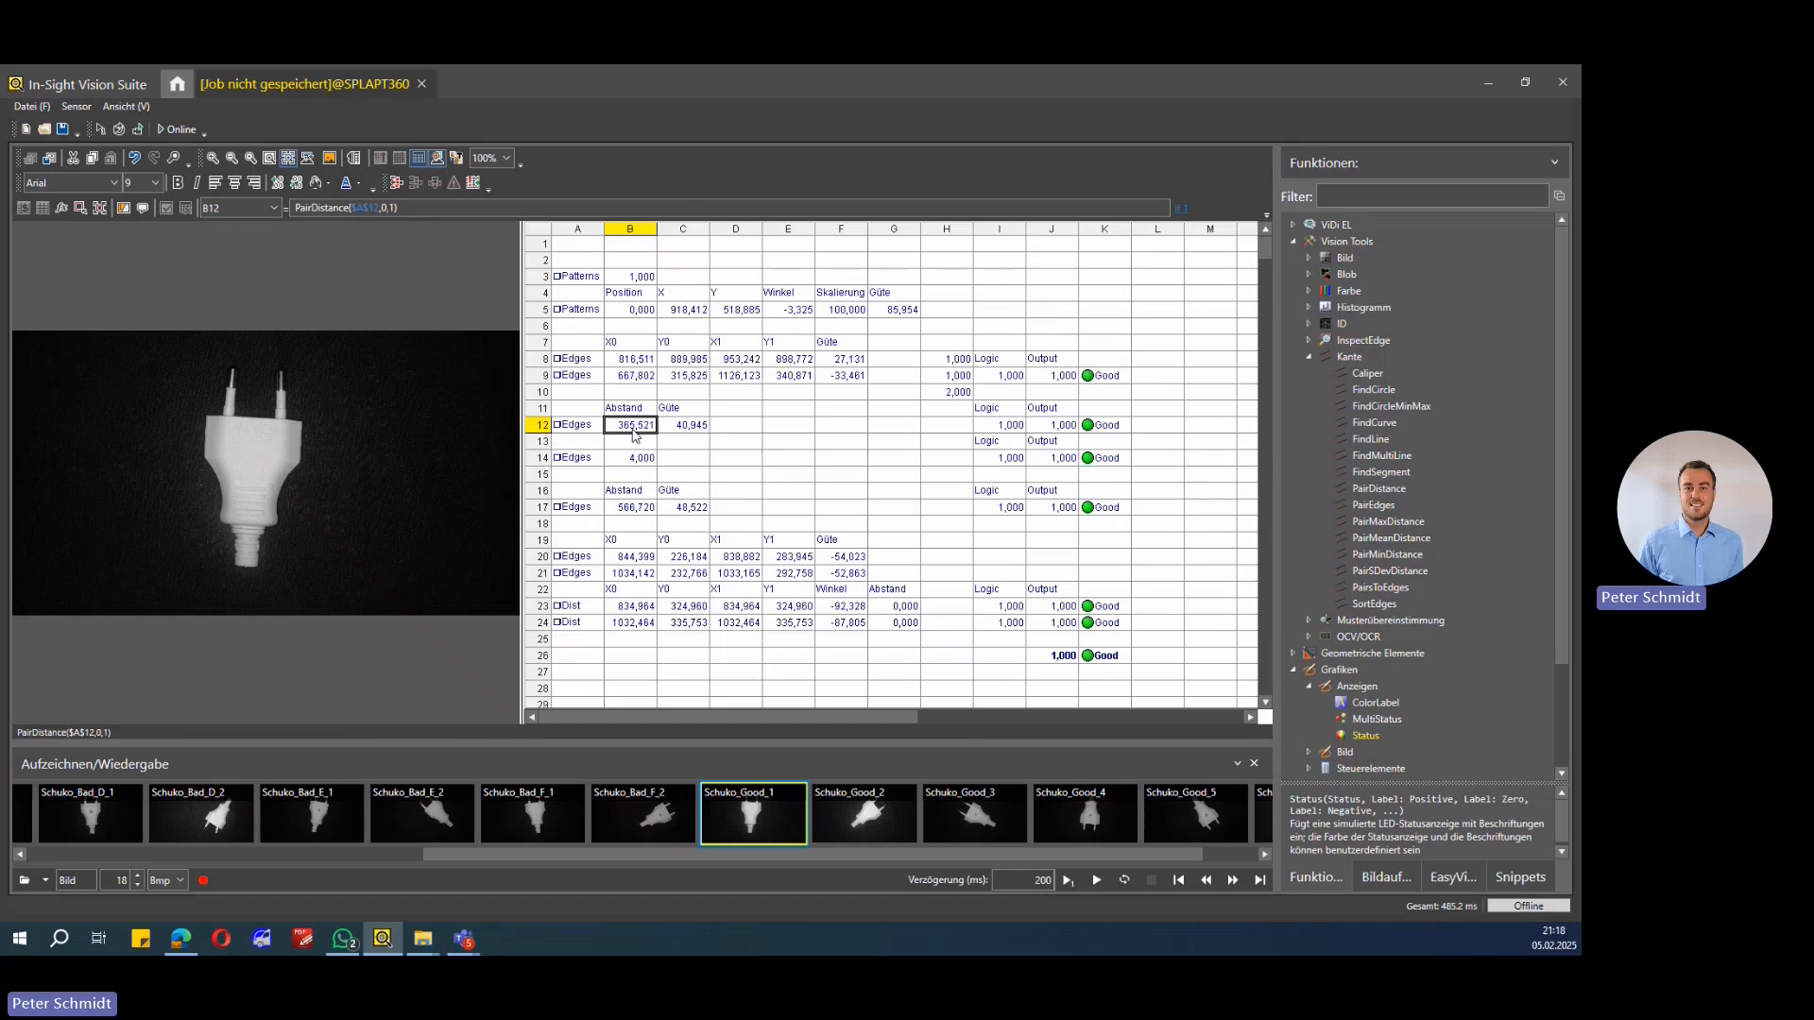
{"action": "left_click", "coordinate": [1011, 426]}
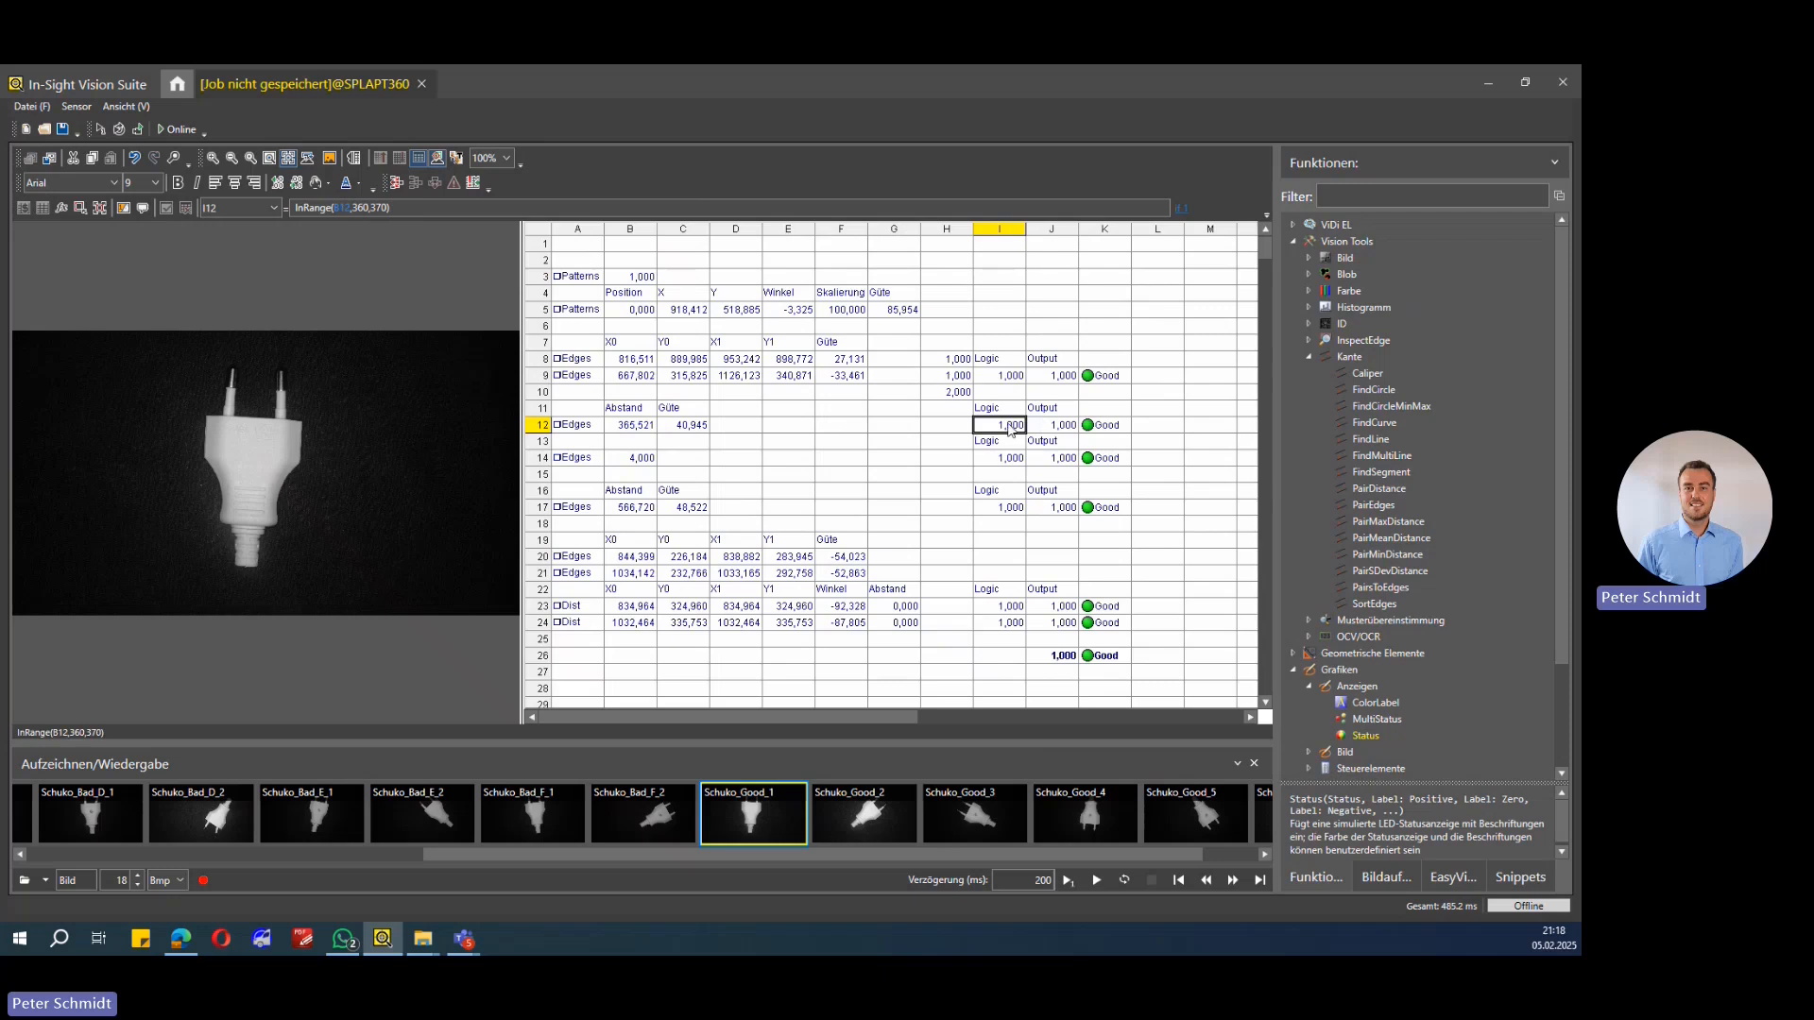
{"action": "double_click", "coordinate": [1009, 430]}
{"action": "left_click", "coordinate": [312, 208]}
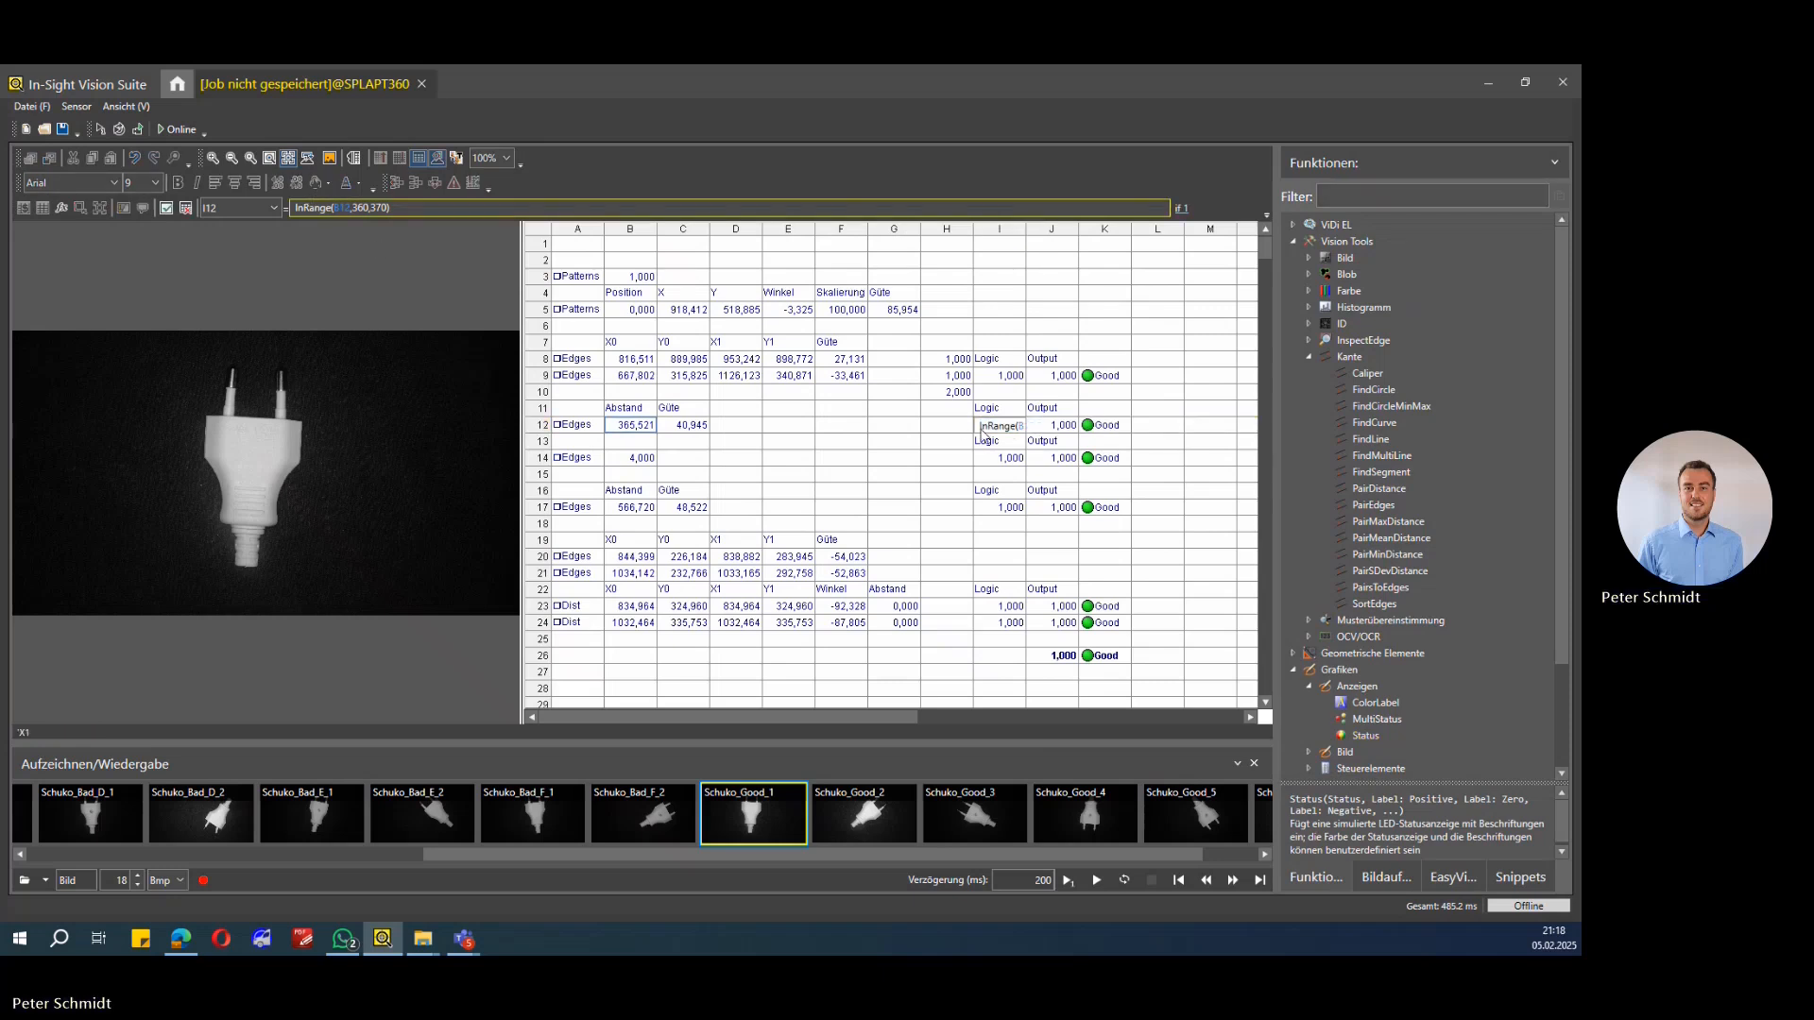
{"action": "left_click_drag", "start_coordinate": [315, 208], "coordinate": [338, 208]}
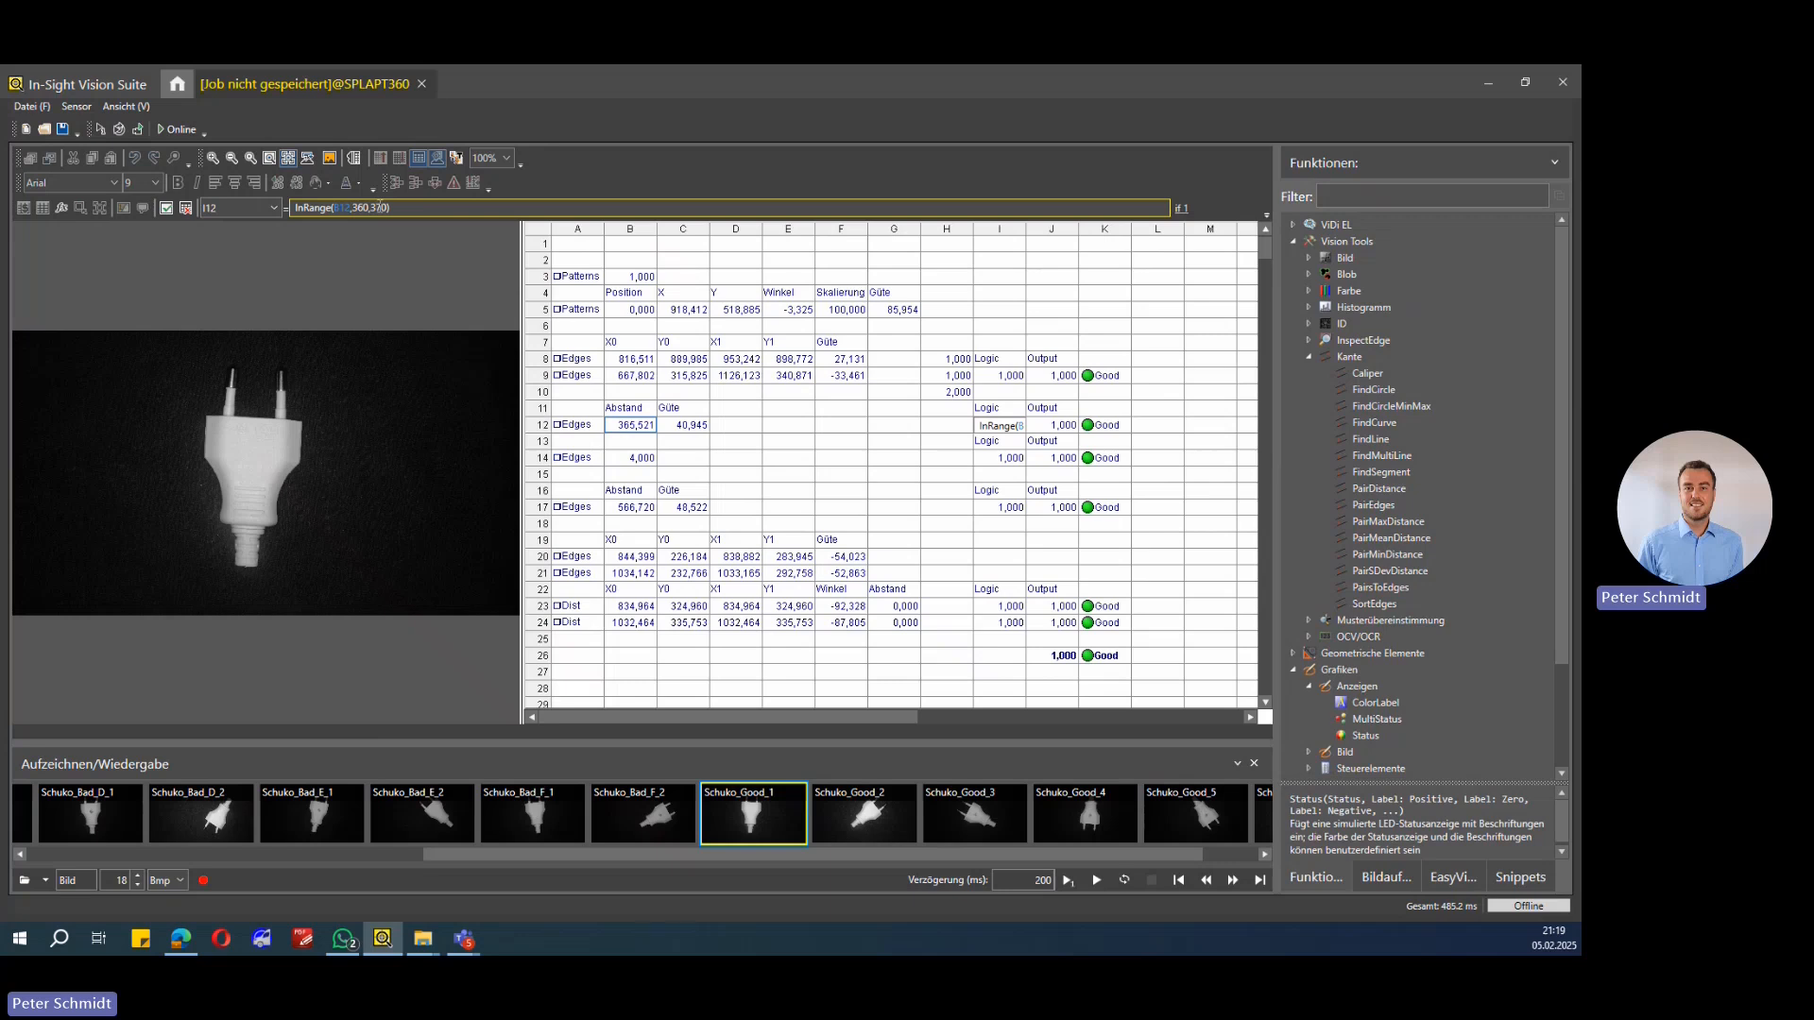
{"action": "left_click", "coordinate": [994, 427]}
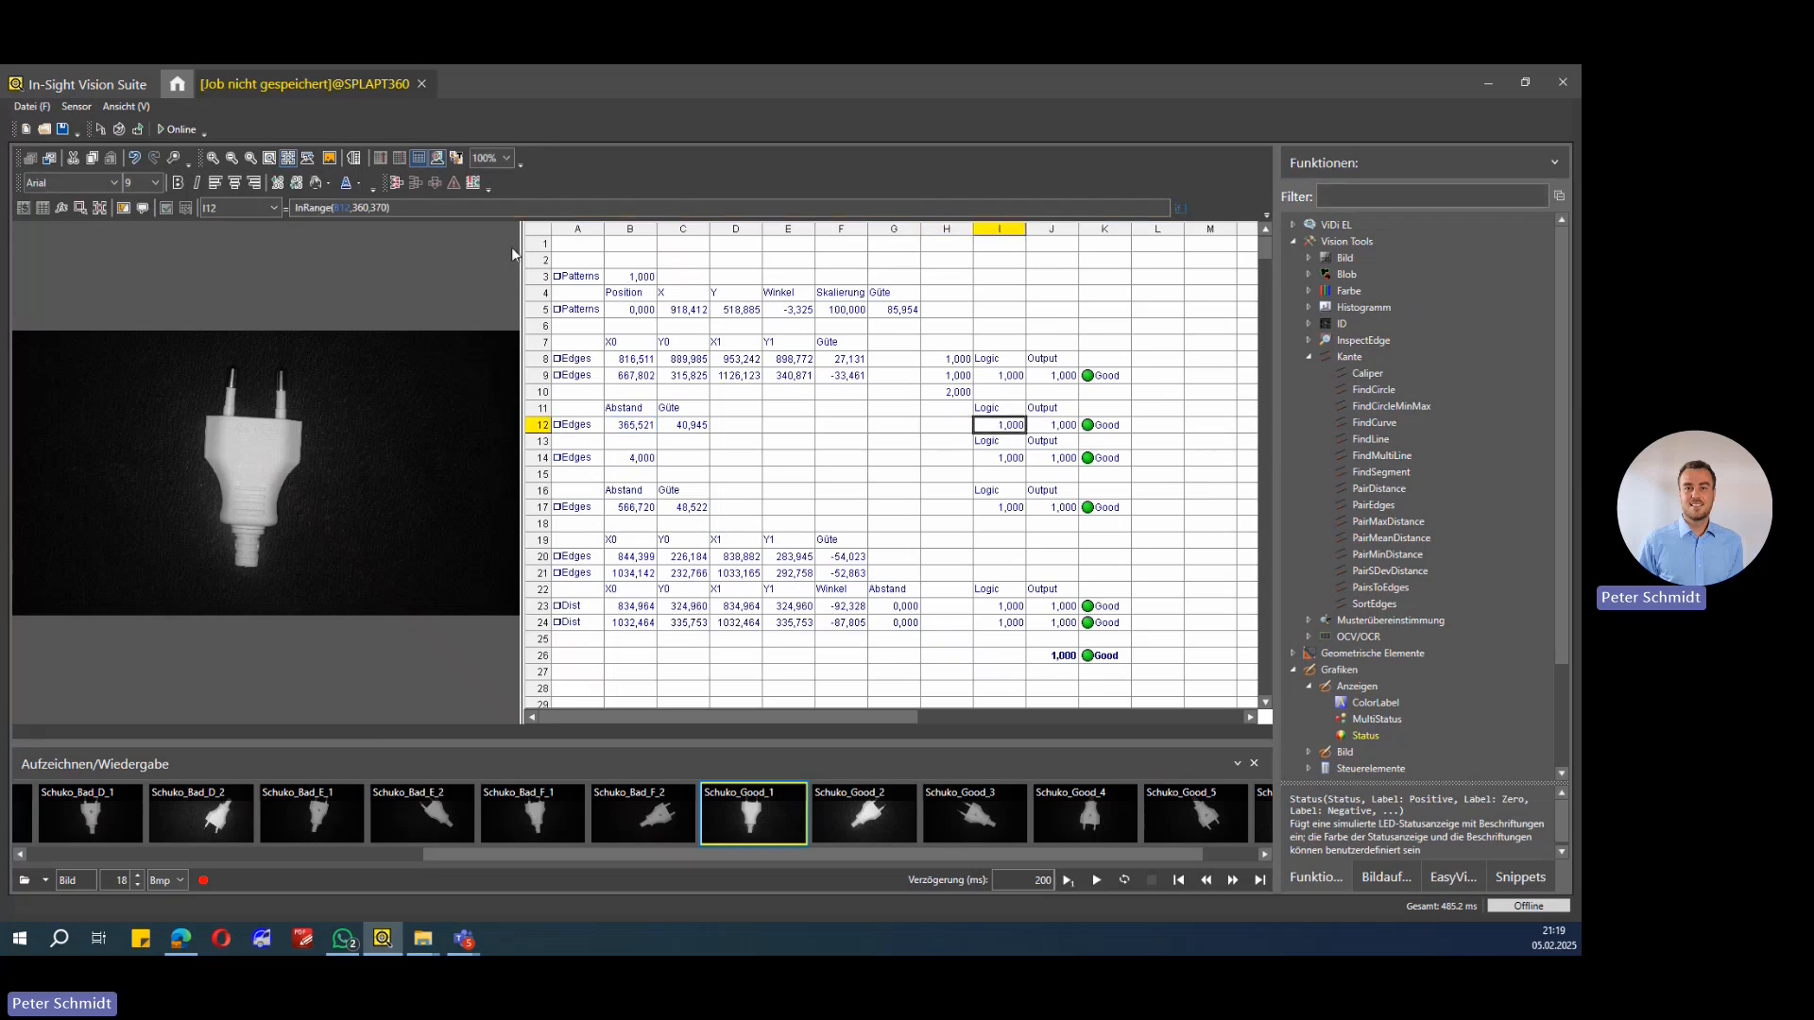
{"action": "left_click", "coordinate": [1051, 429]}
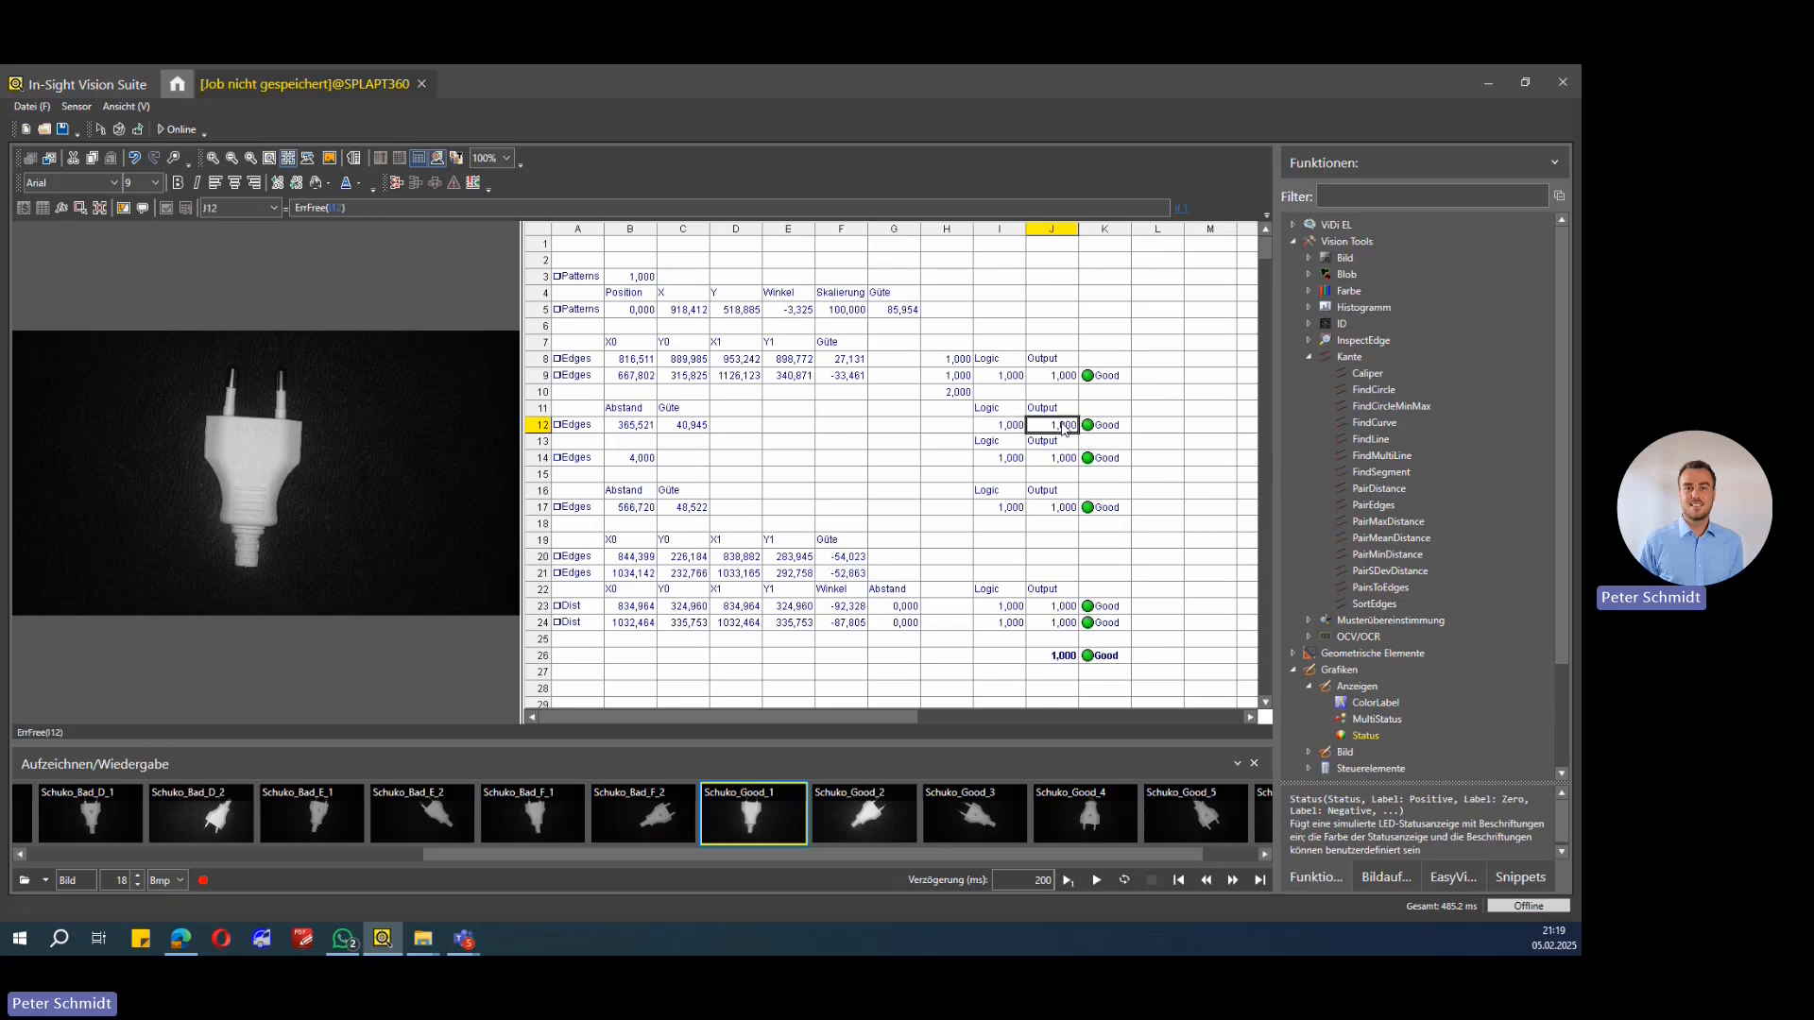
{"action": "left_click", "coordinate": [1100, 432]}
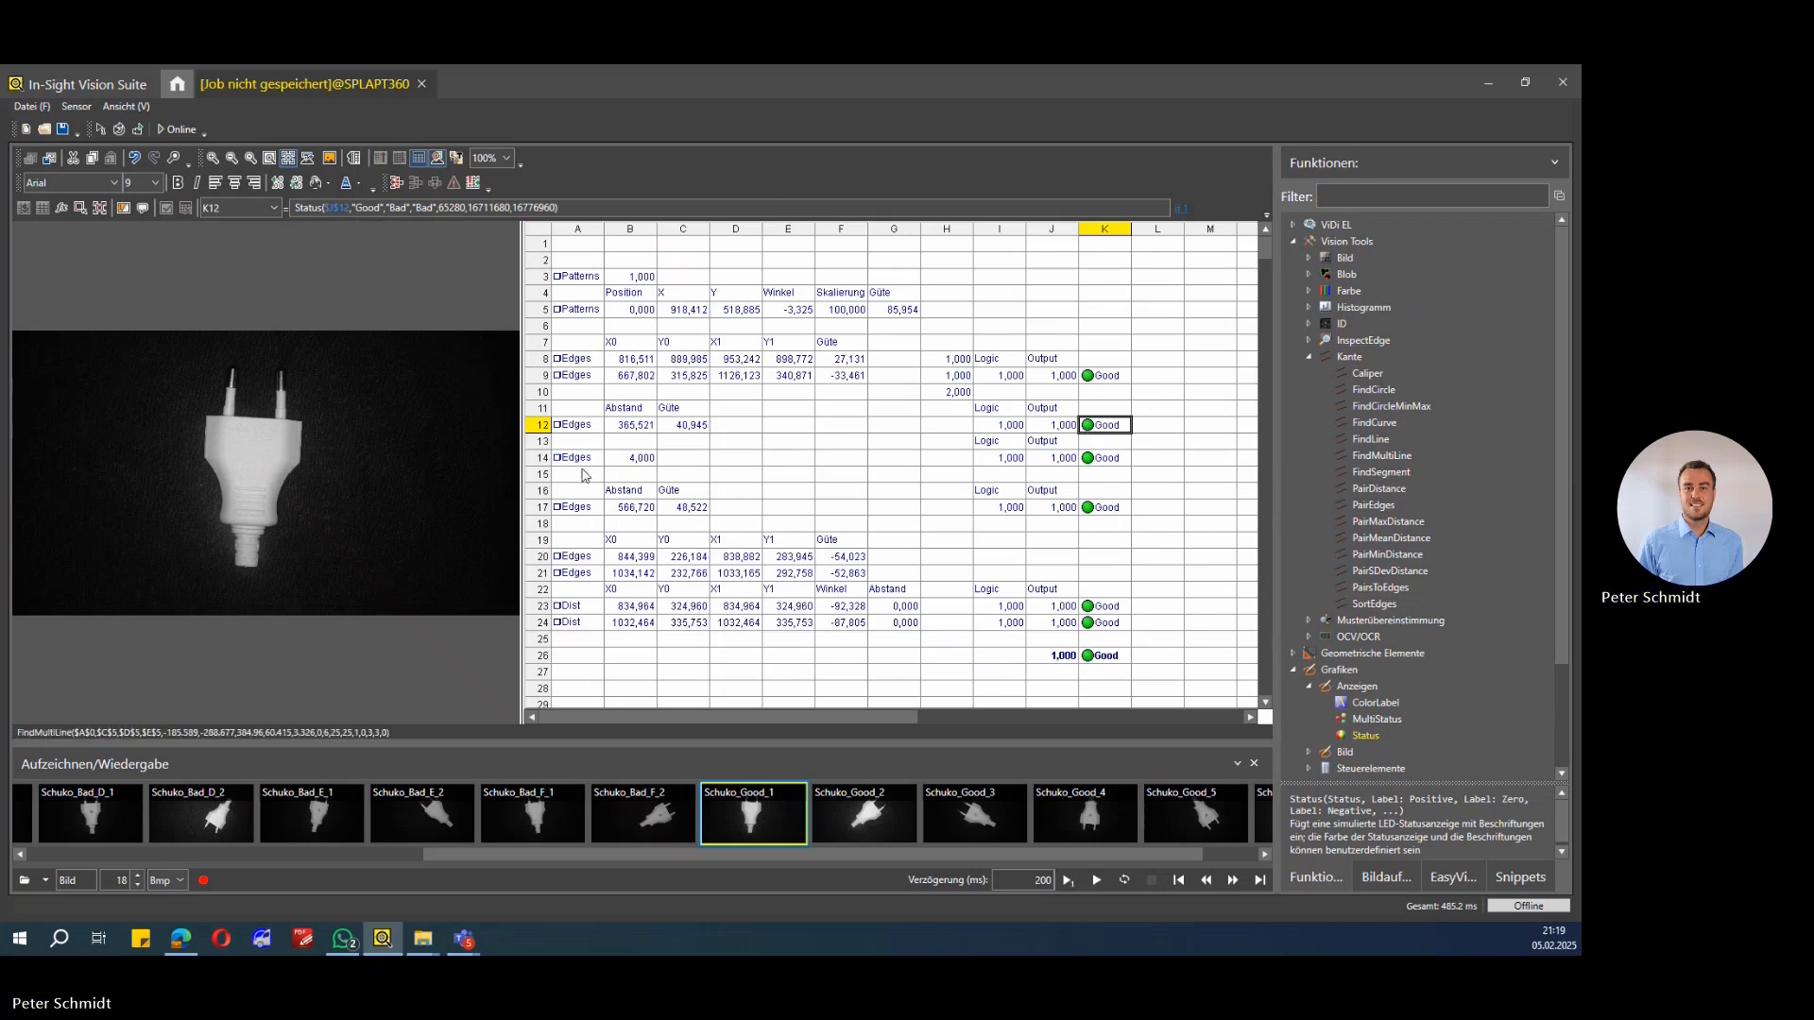
Step: Review the FindMultiLine in A14, the GetNFound count in B14 and the logic and output cells of row 14
{"action": "left_click", "coordinate": [581, 445]}
{"action": "left_click", "coordinate": [583, 461]}
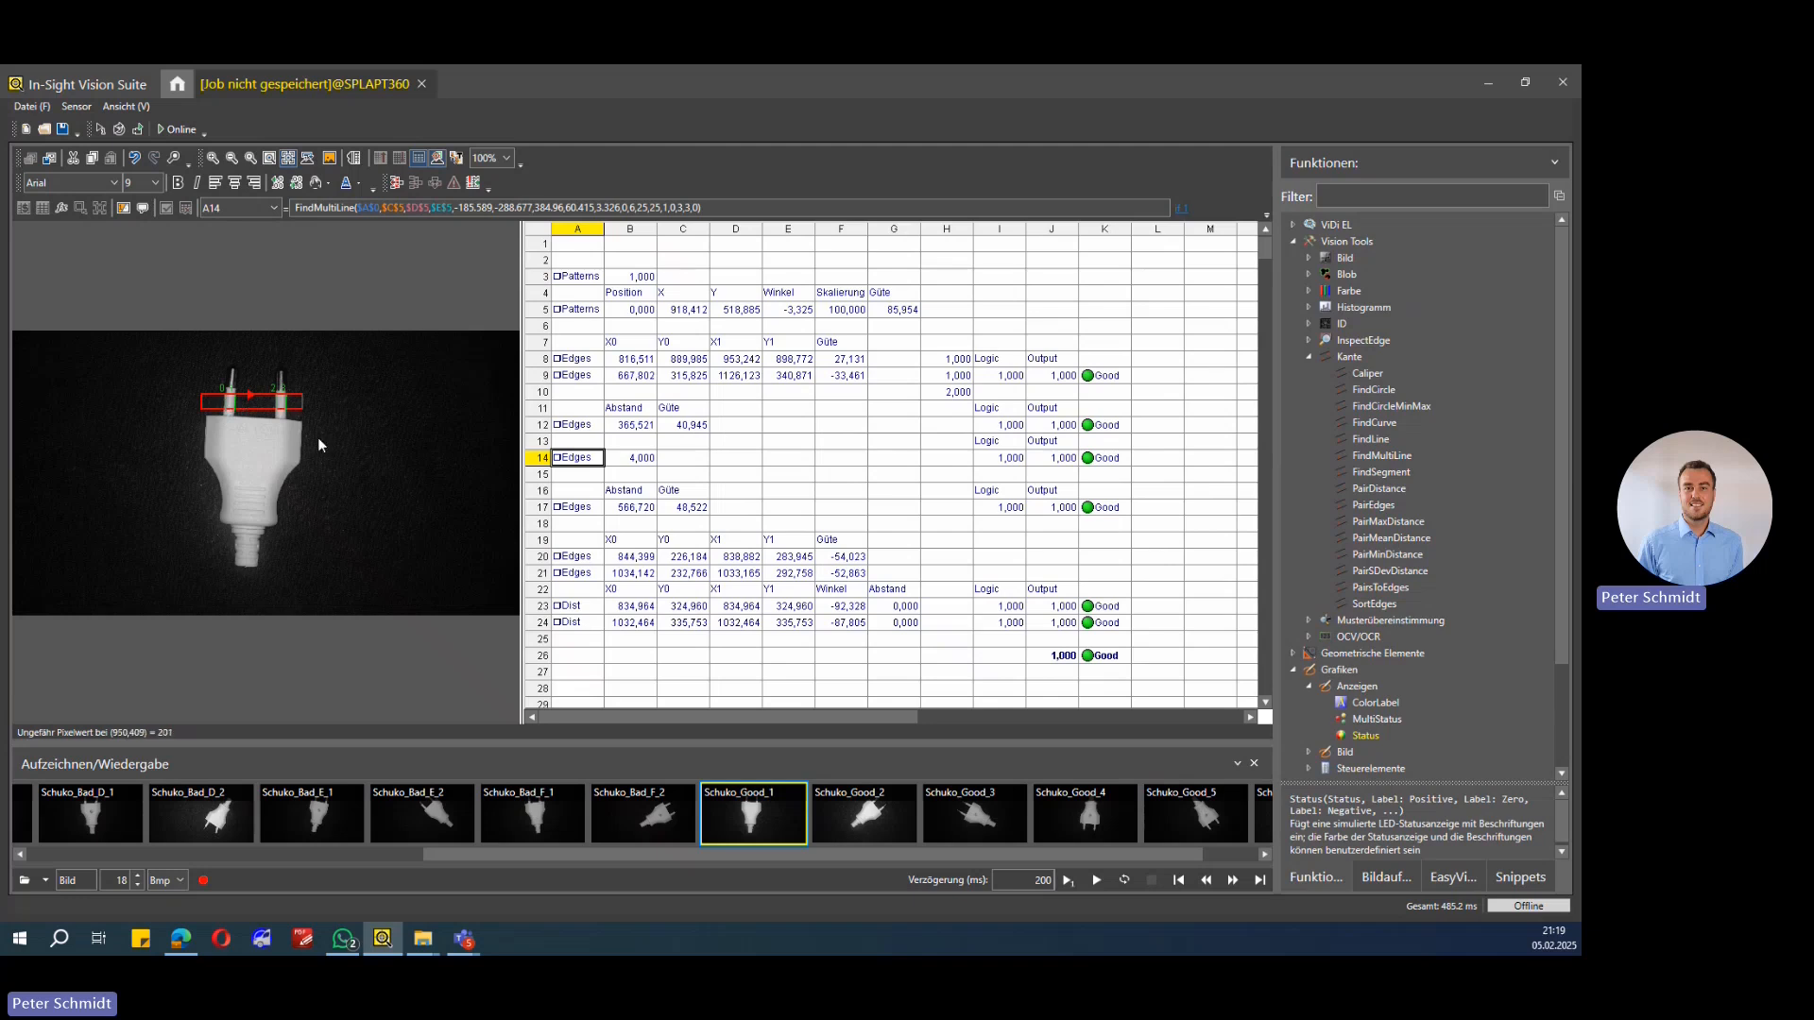
{"action": "left_click", "coordinate": [632, 461]}
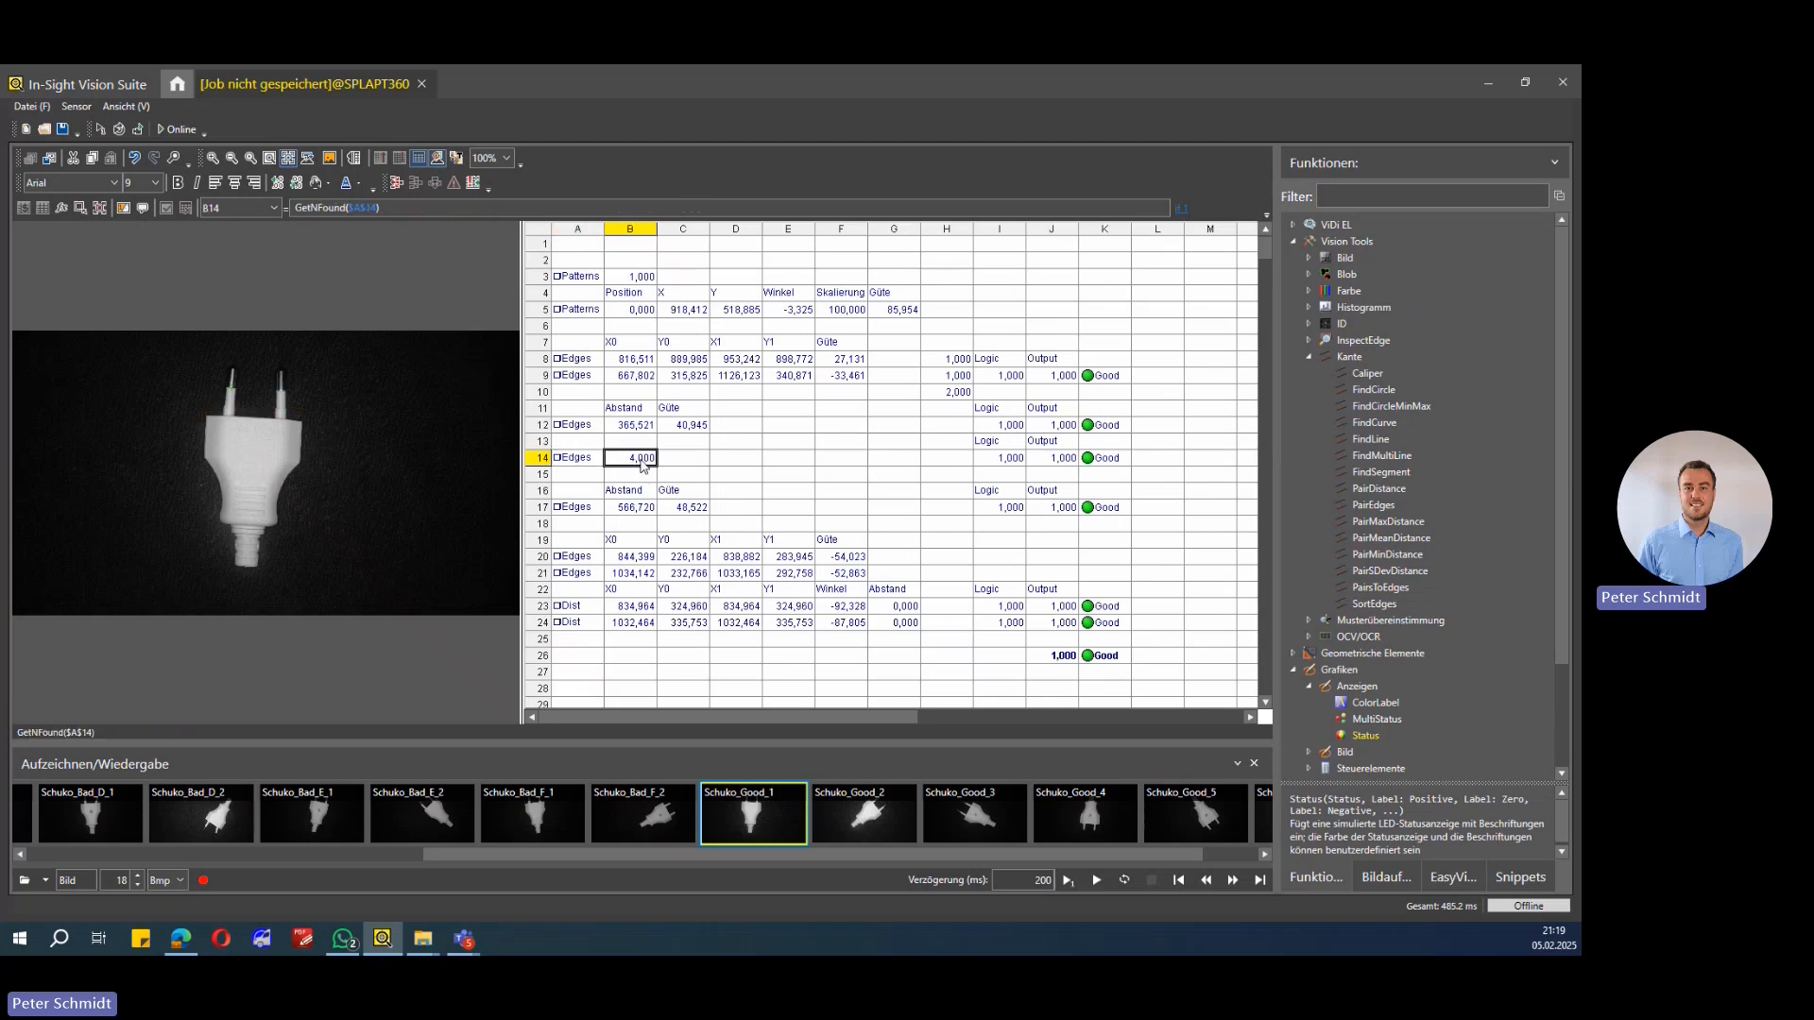
{"action": "left_click", "coordinate": [1007, 461]}
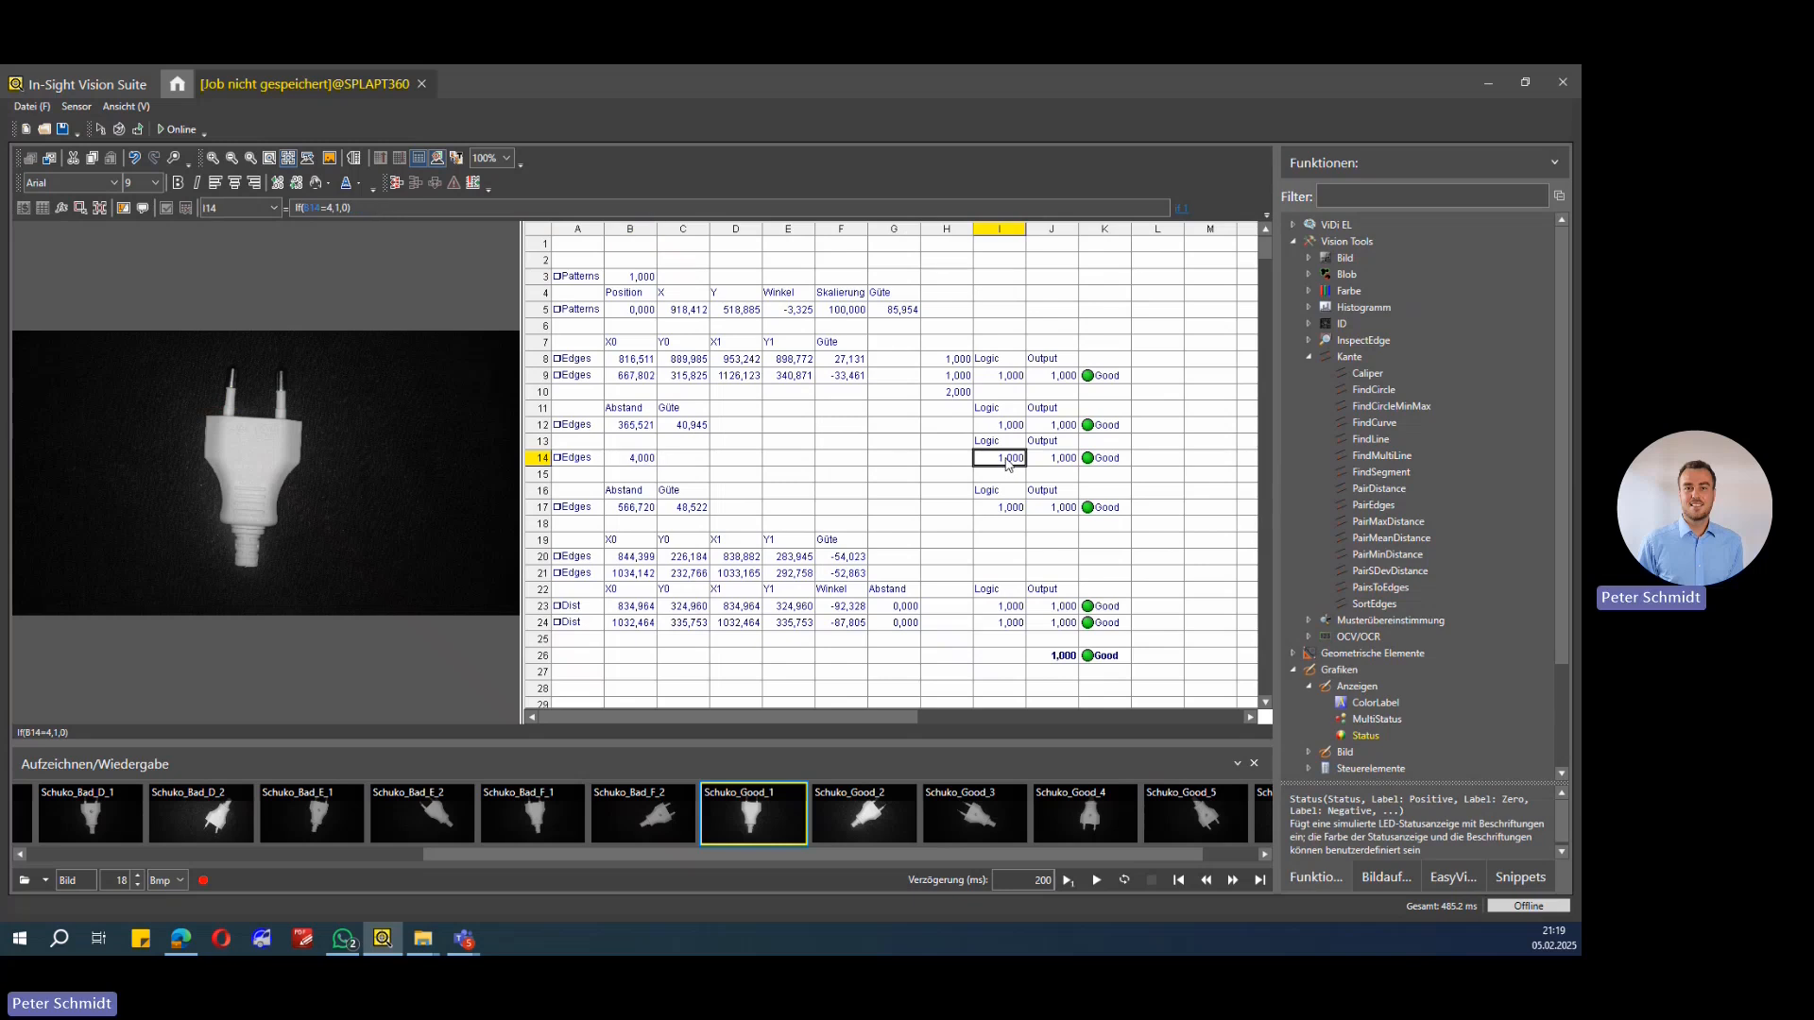
{"action": "left_click", "coordinate": [1049, 461]}
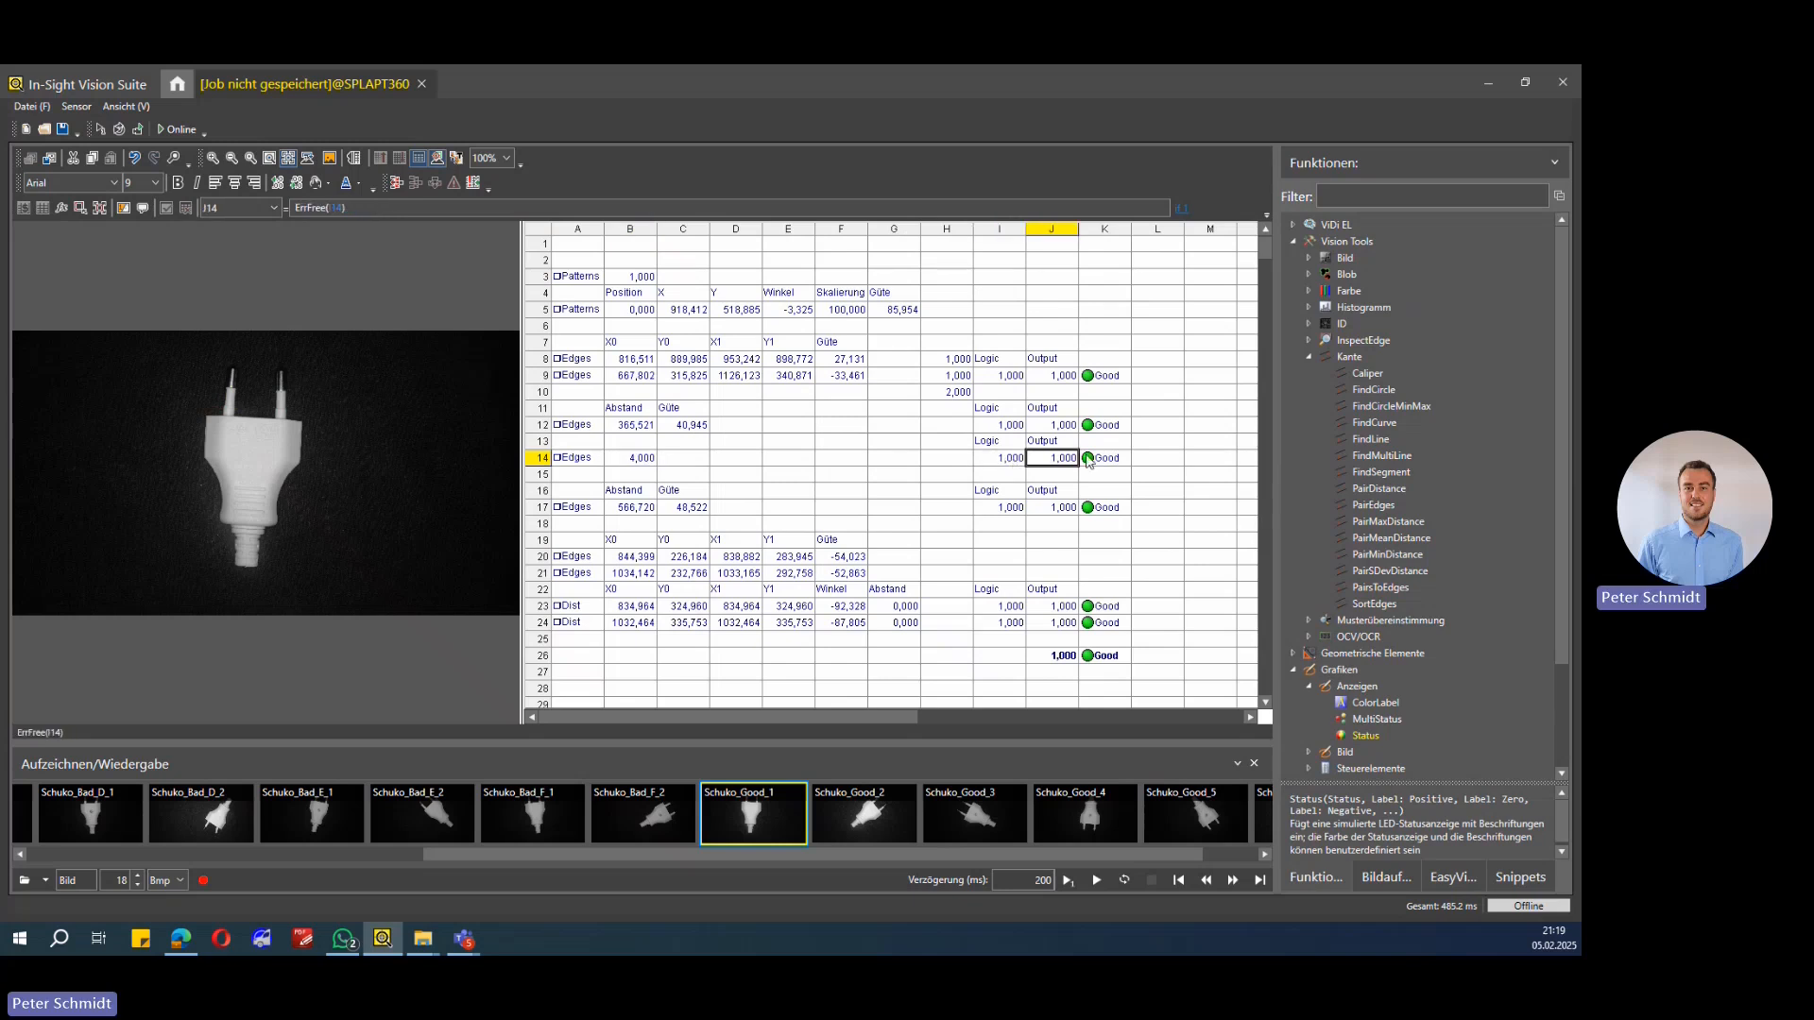
{"action": "left_click", "coordinate": [578, 459]}
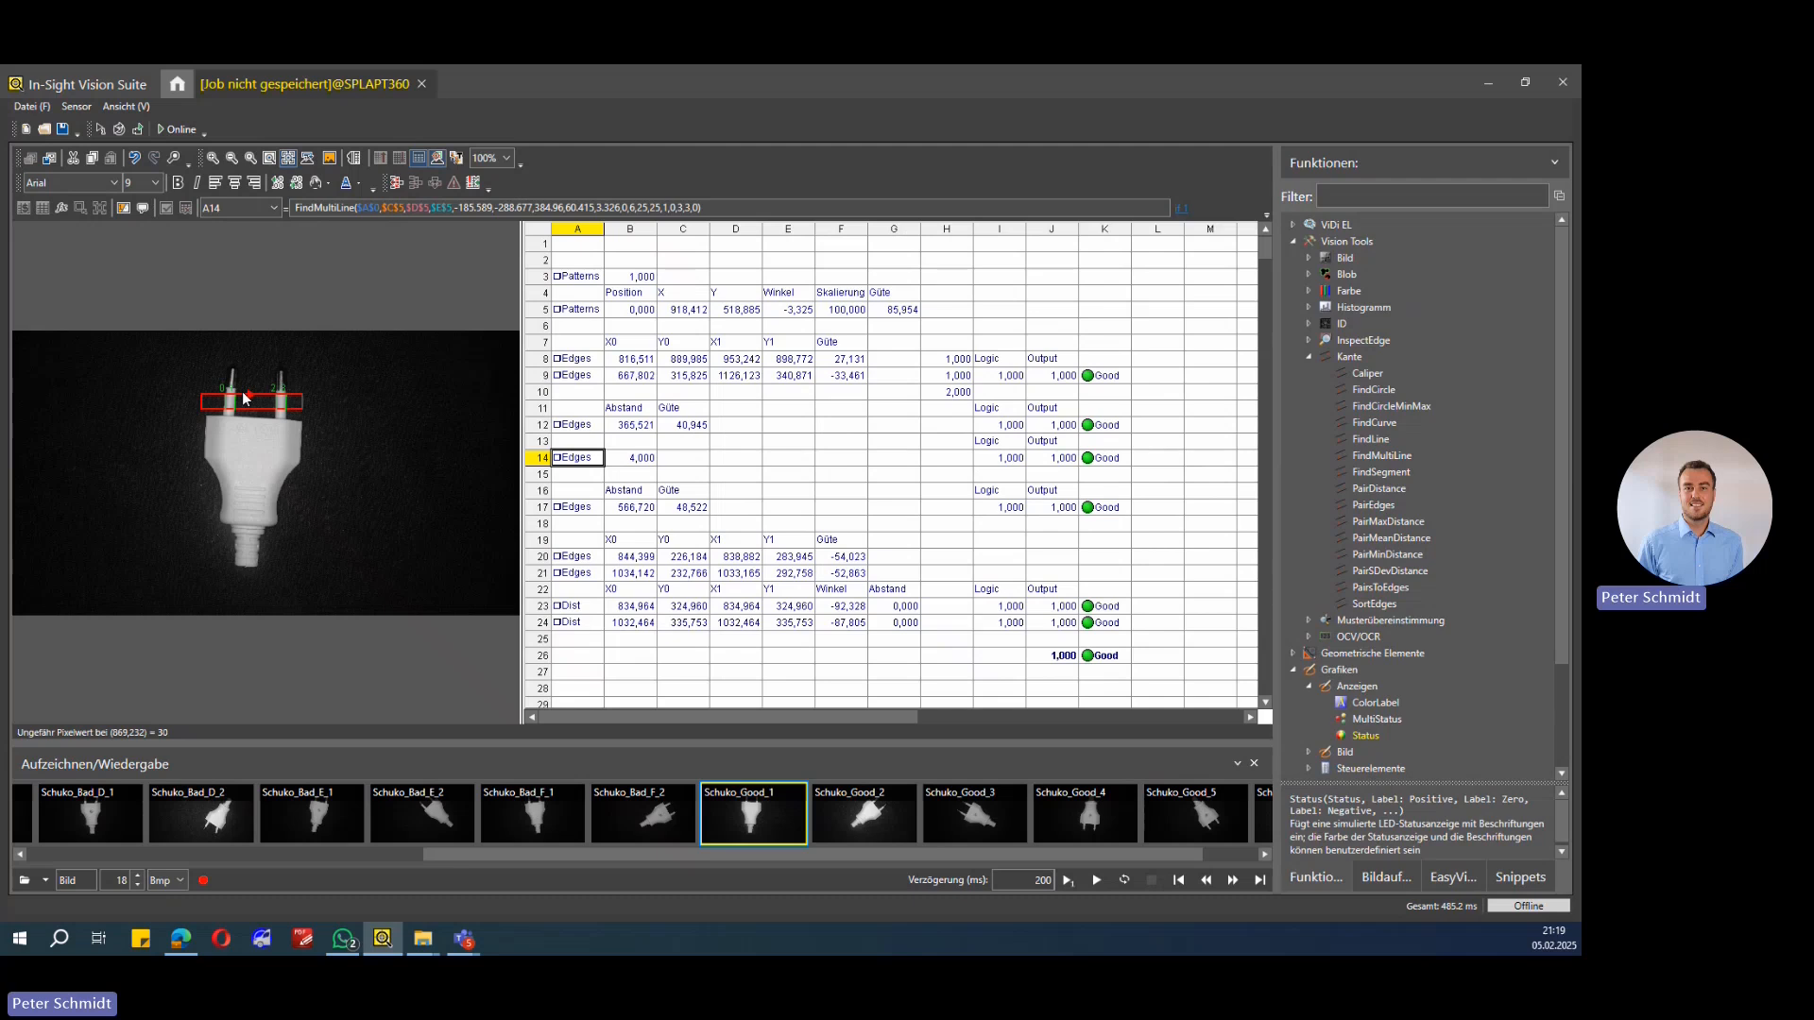
Step: Review the FindSegment in A17, the PairDistance in B17 and the InRange formula in I17
{"action": "left_click", "coordinate": [582, 510]}
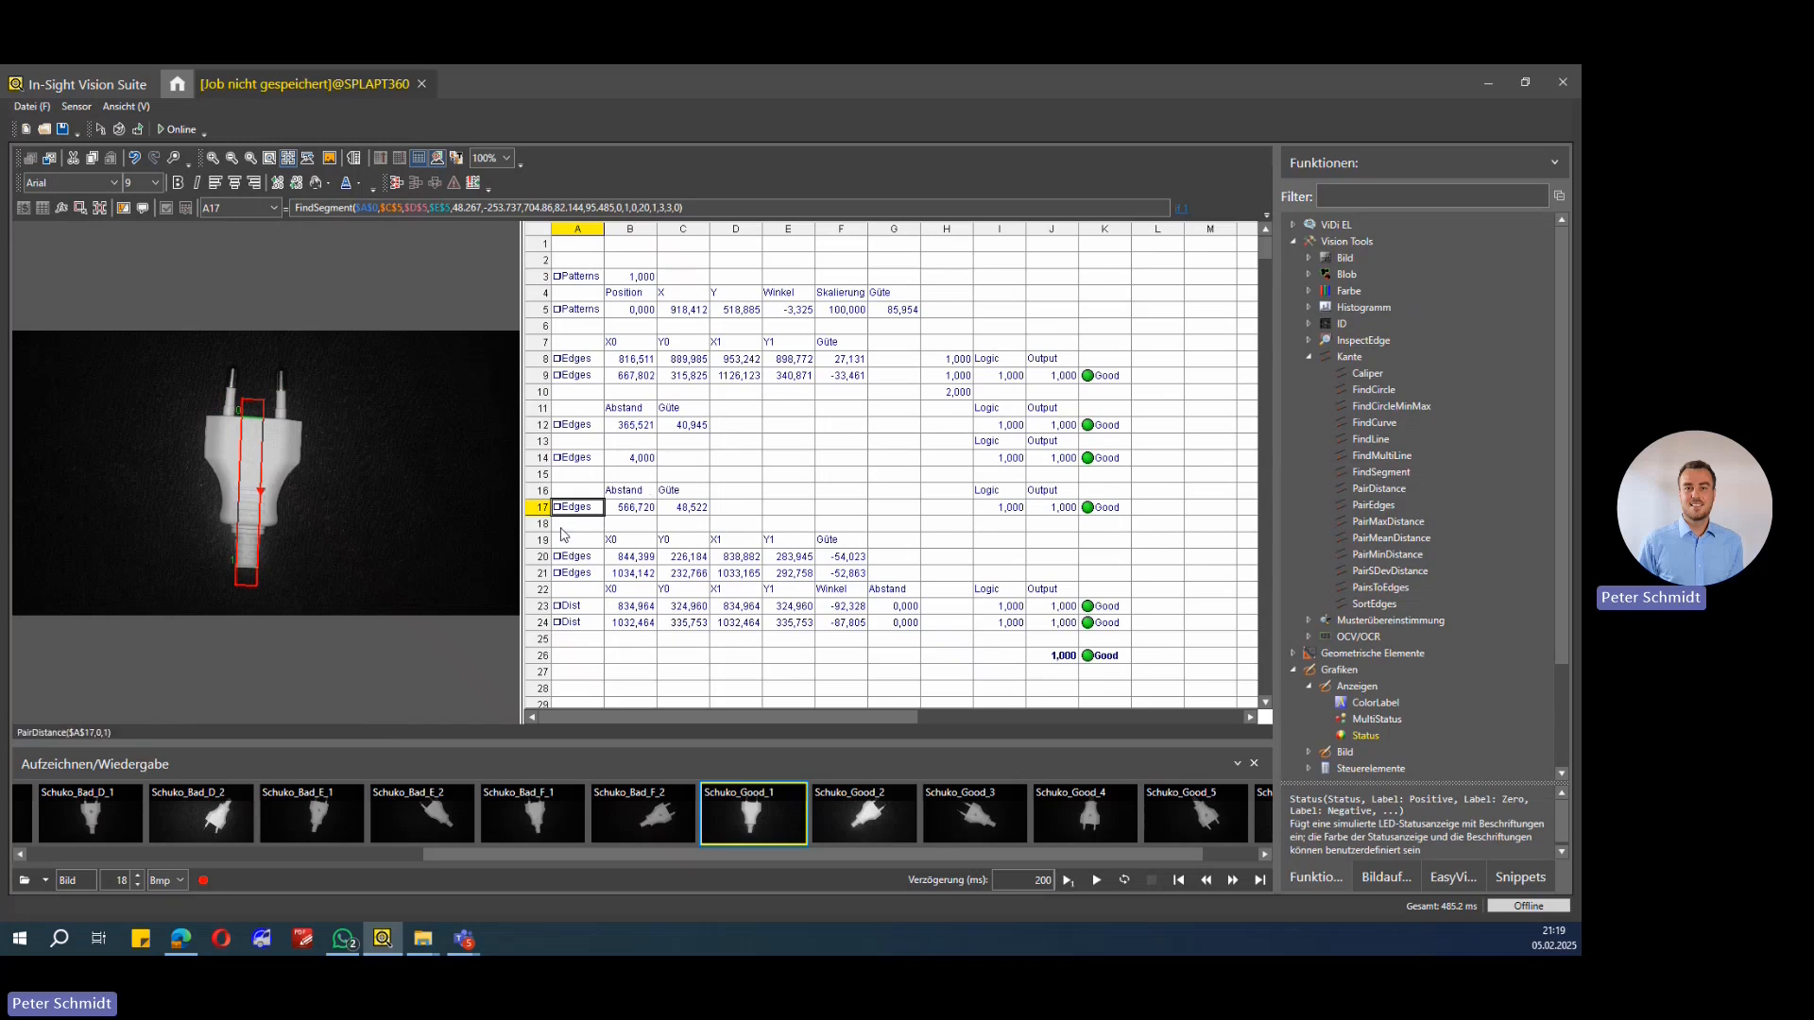
{"action": "left_click", "coordinate": [626, 511]}
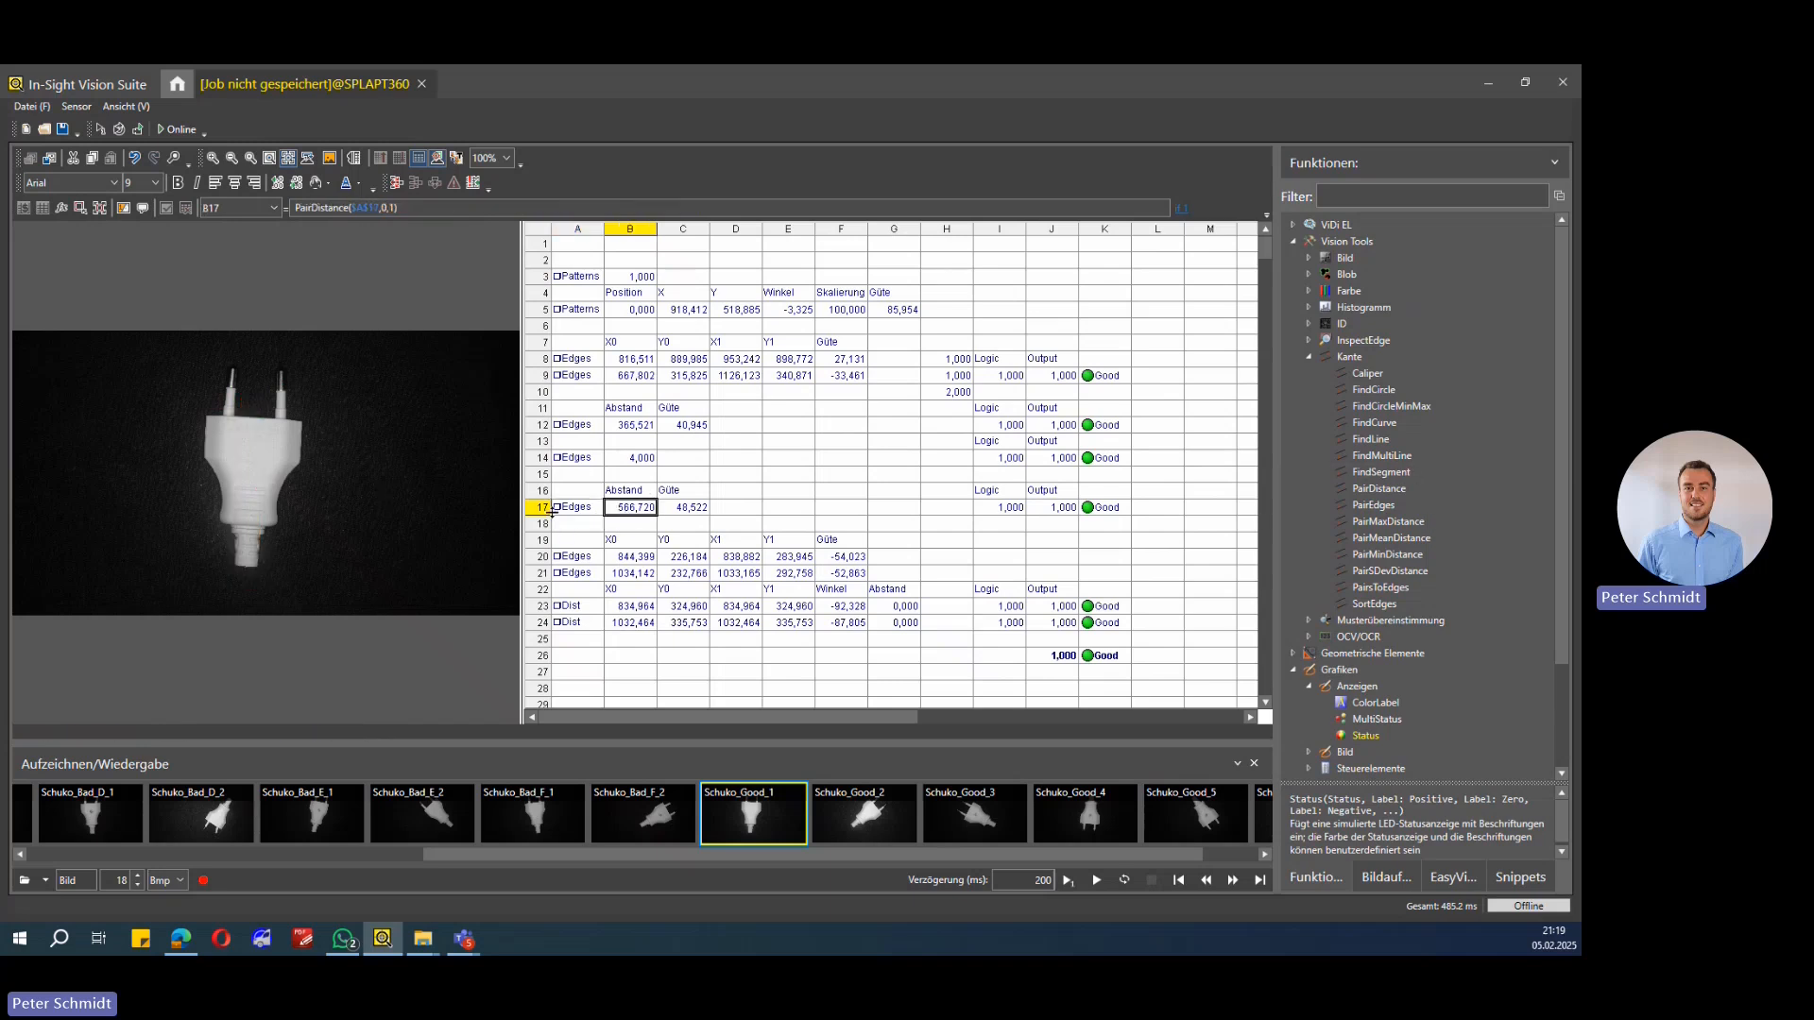
{"action": "left_click", "coordinate": [580, 511]}
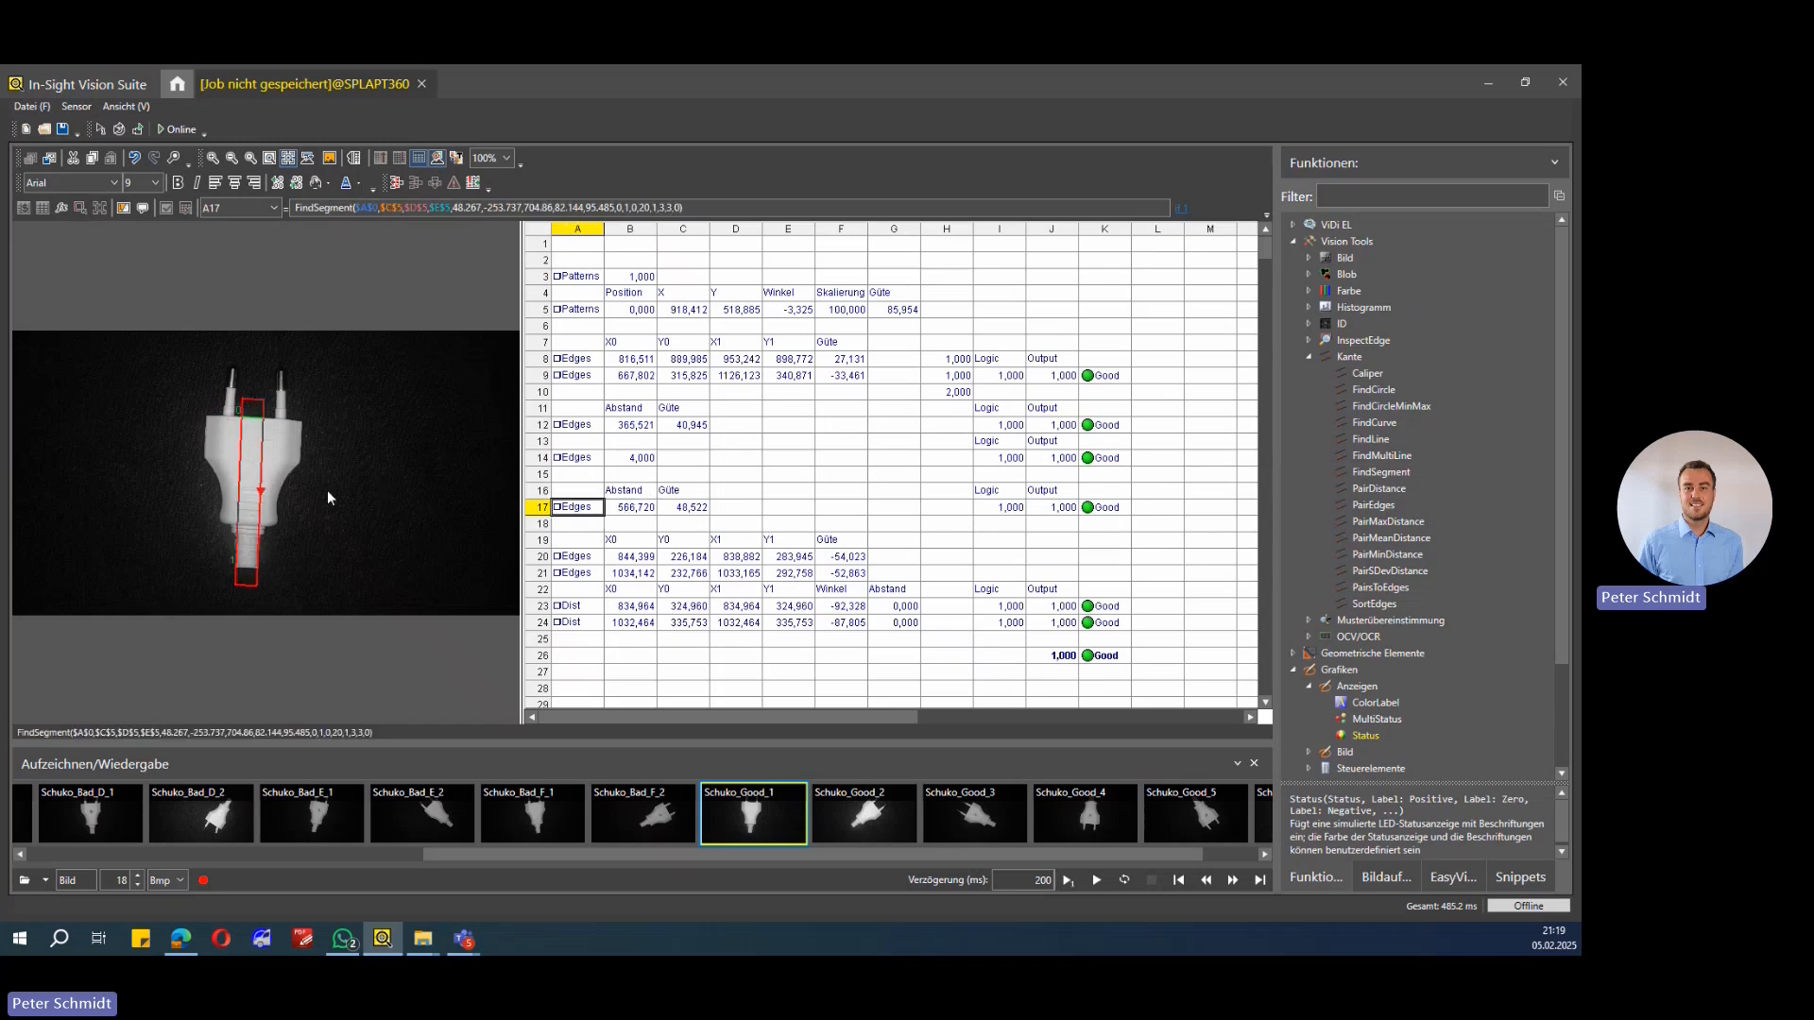
{"action": "left_click", "coordinate": [625, 515]}
{"action": "left_click", "coordinate": [684, 512]}
{"action": "left_click", "coordinate": [999, 508]}
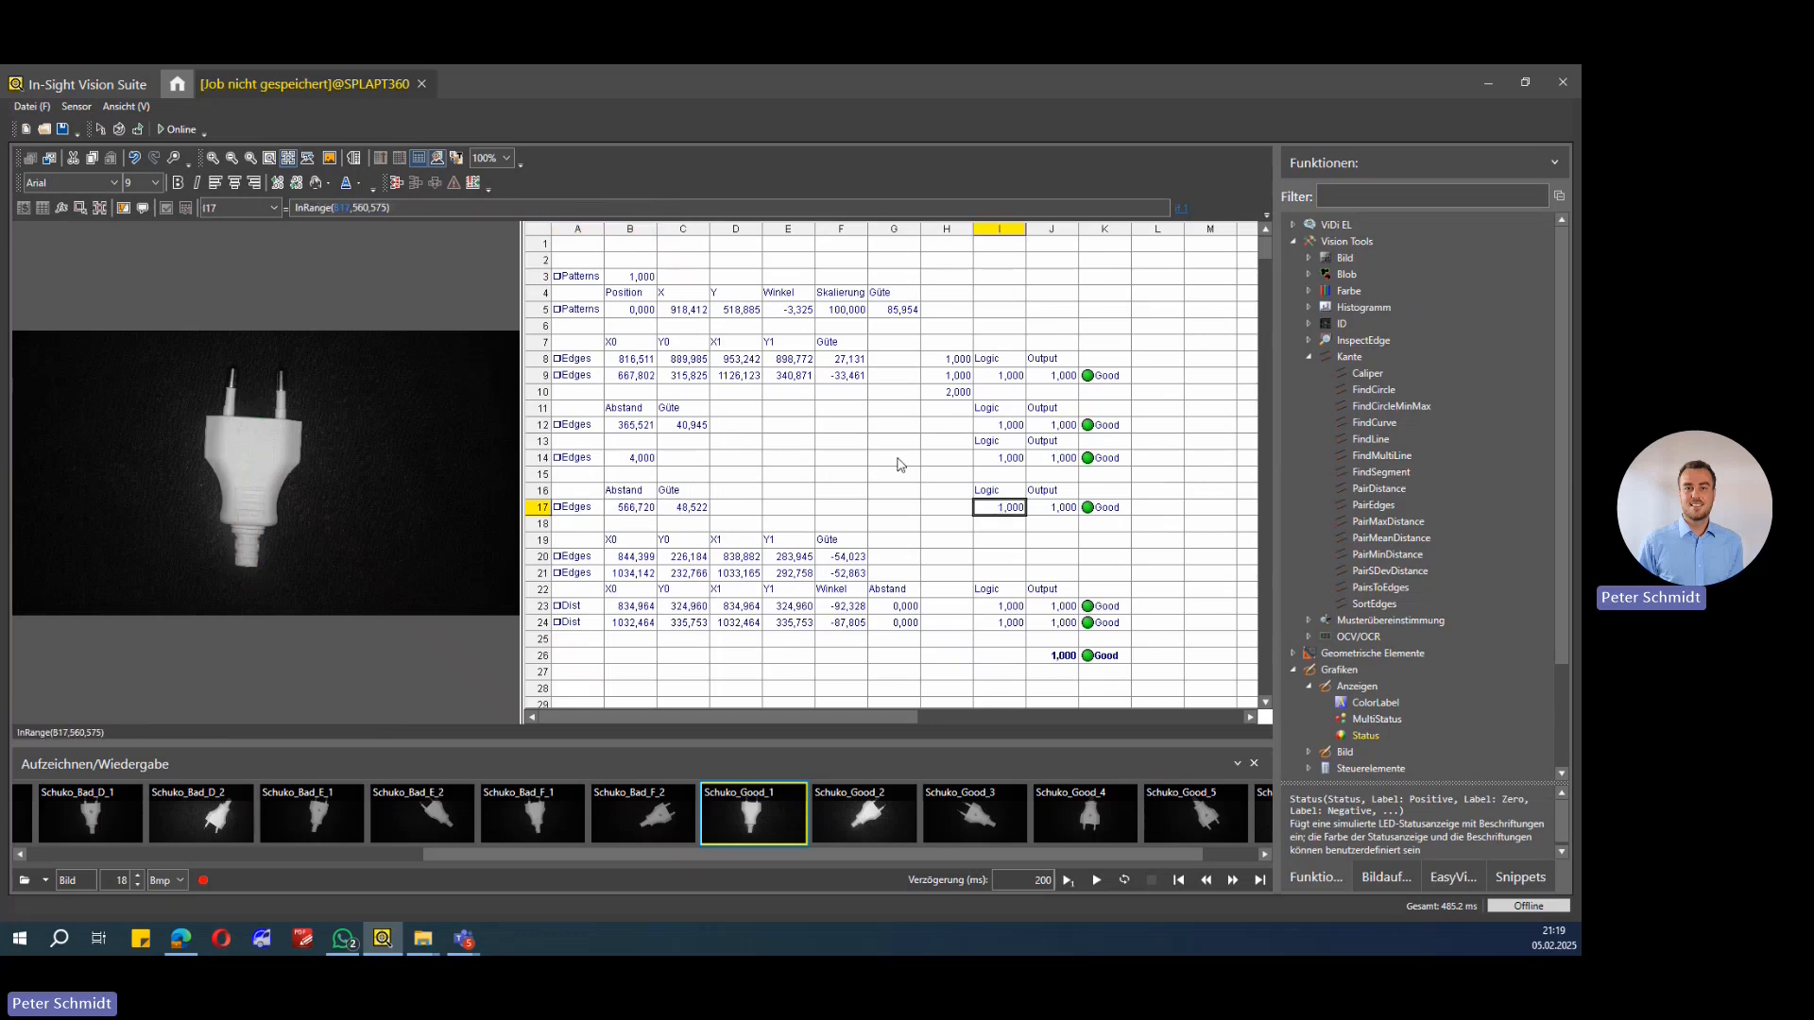
{"action": "left_click", "coordinate": [342, 209]}
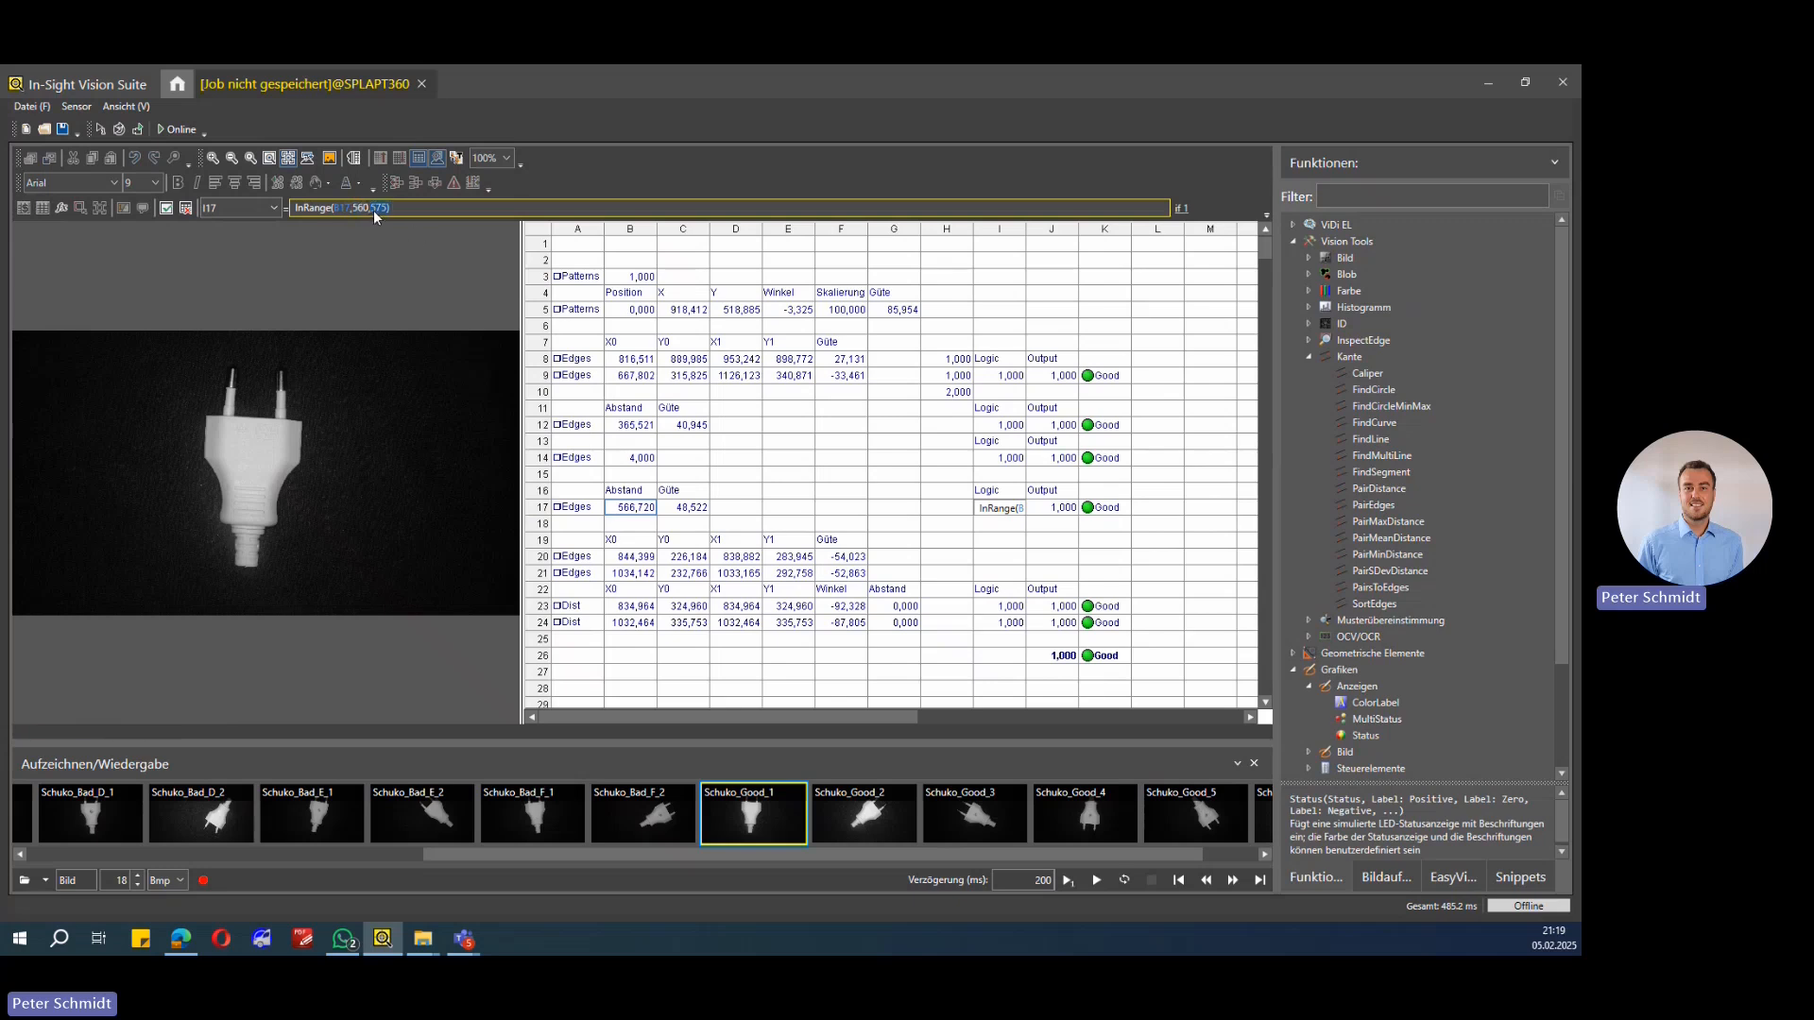
{"action": "left_click", "coordinate": [567, 515]}
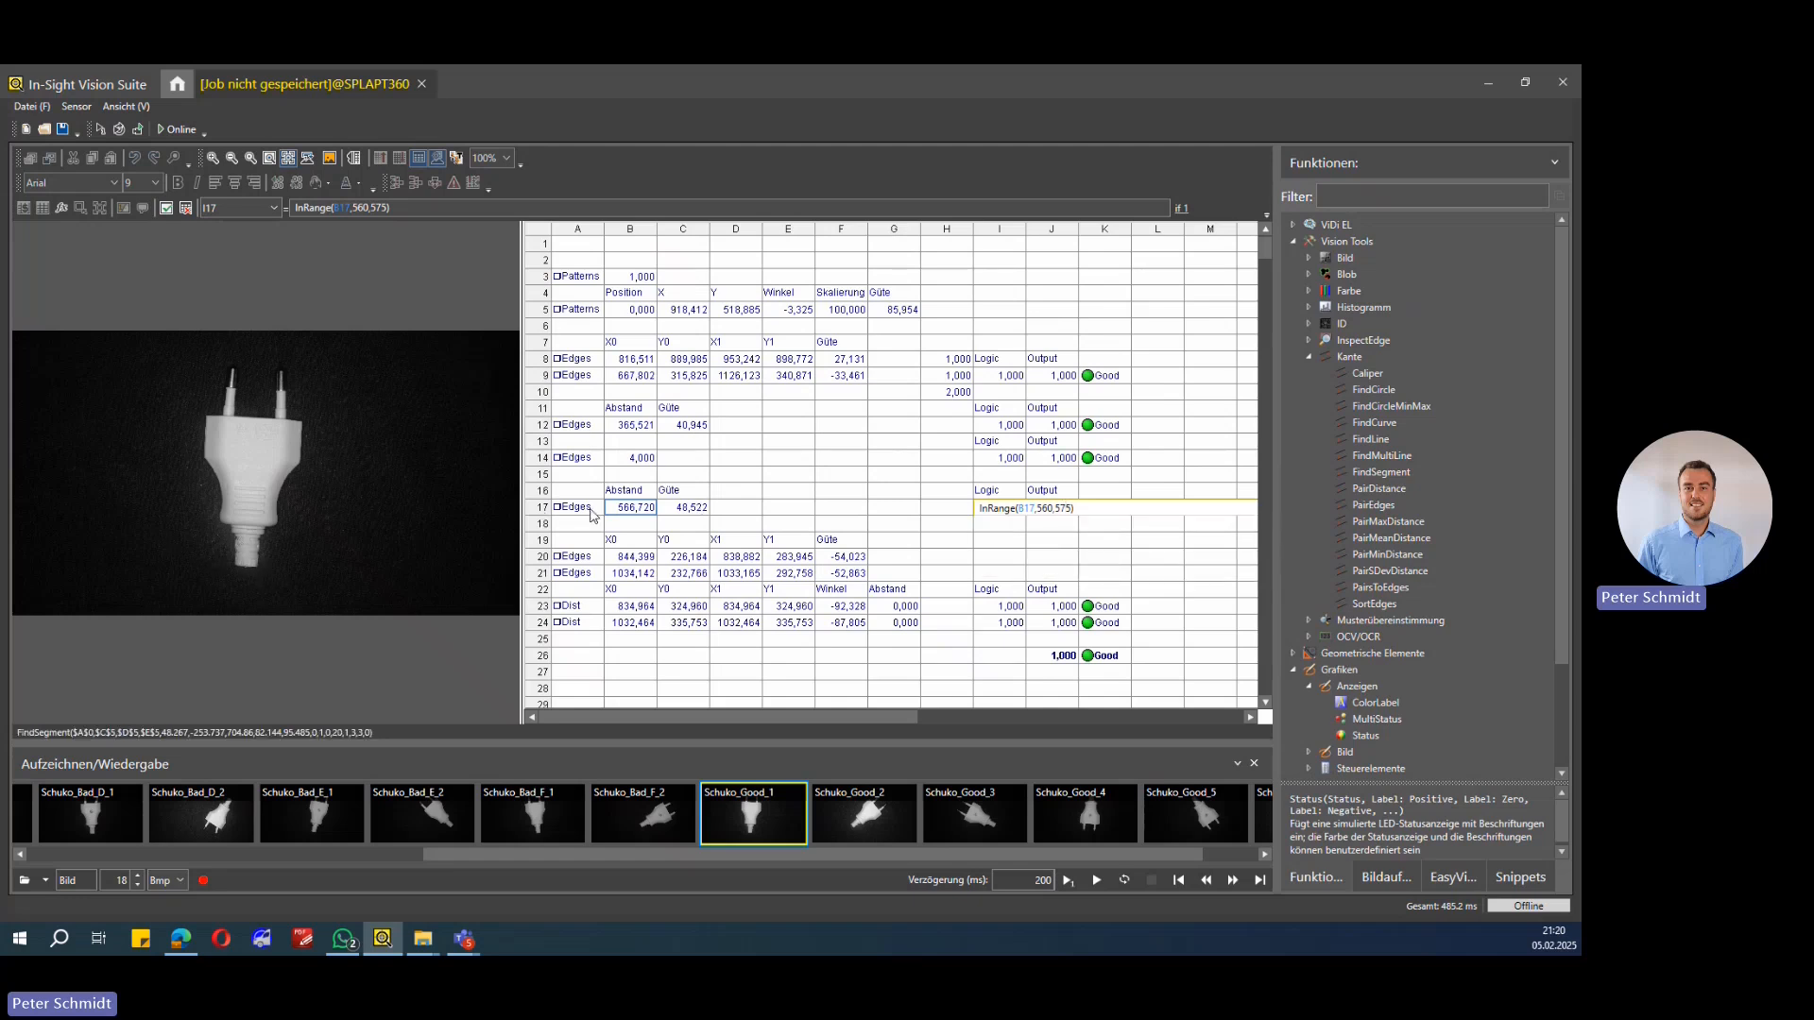
Step: Scroll the recorded image strip and load the Schuko_Bad_D_2, Schuko_Bad_D_1 and Schuko_Bad_C_2 images to check the results
{"action": "left_click_drag", "start_coordinate": [763, 851], "coordinate": [578, 852]}
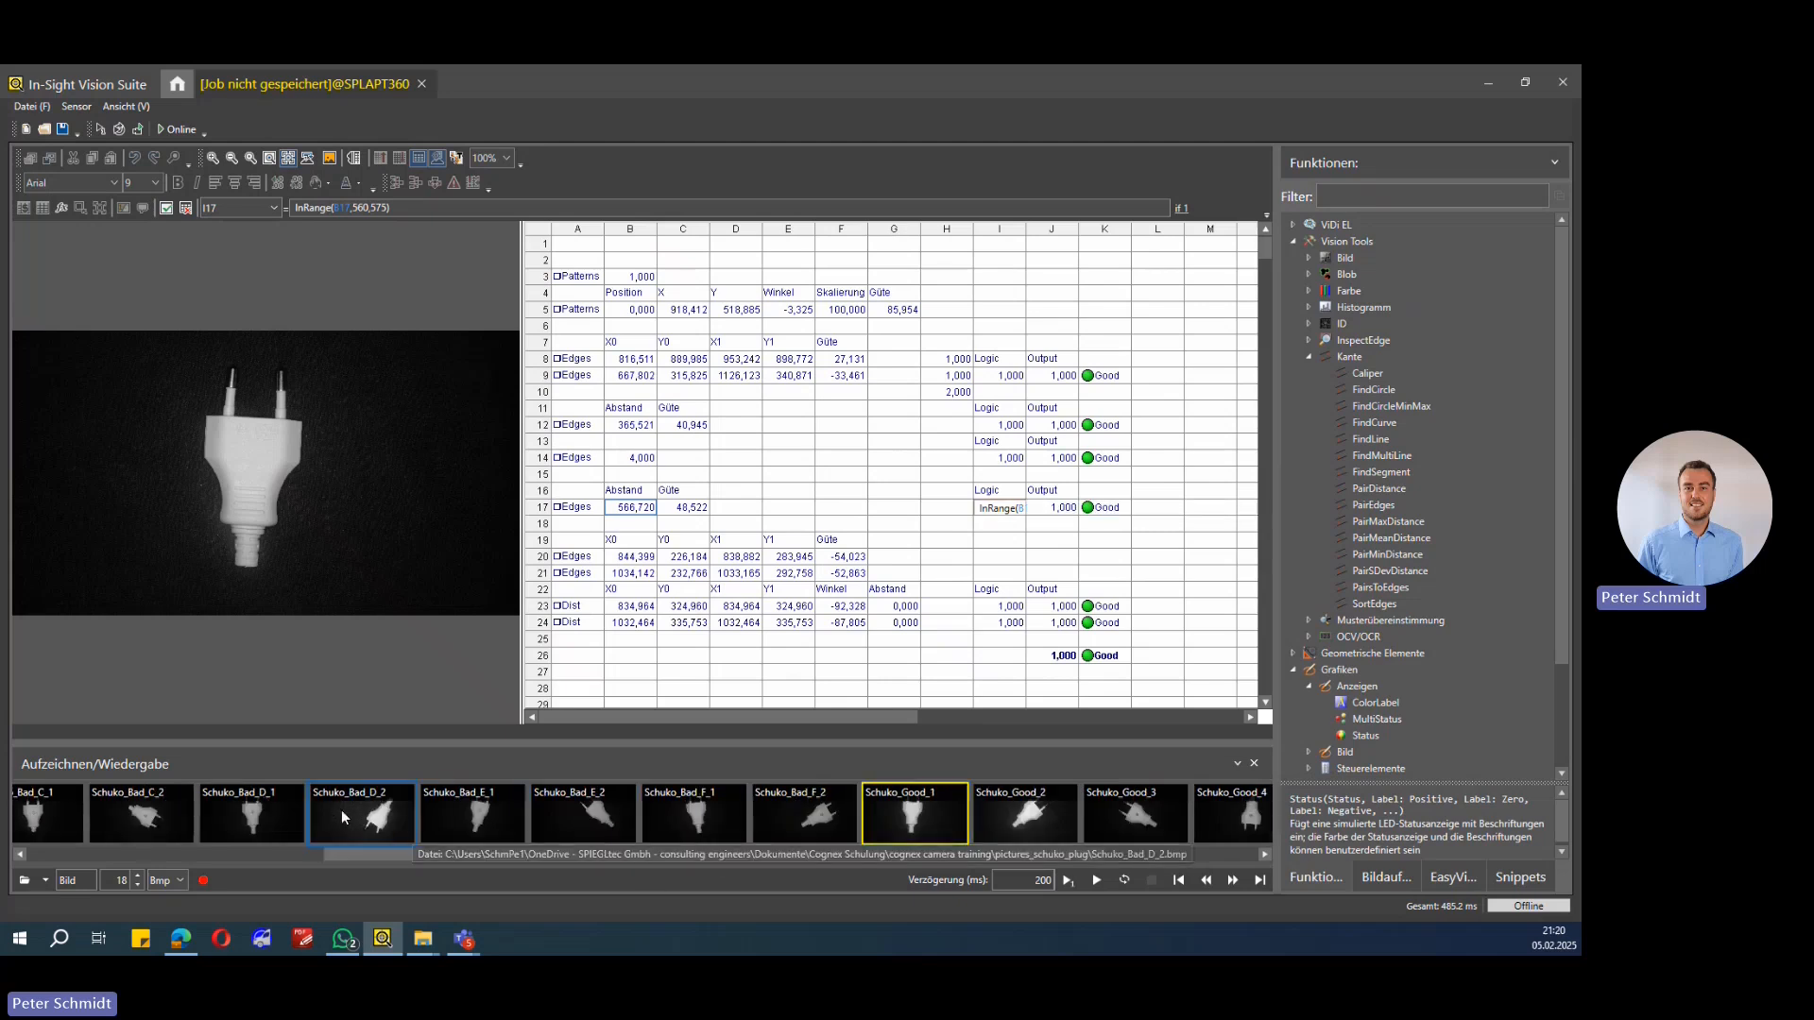
{"action": "left_click", "coordinate": [403, 832]}
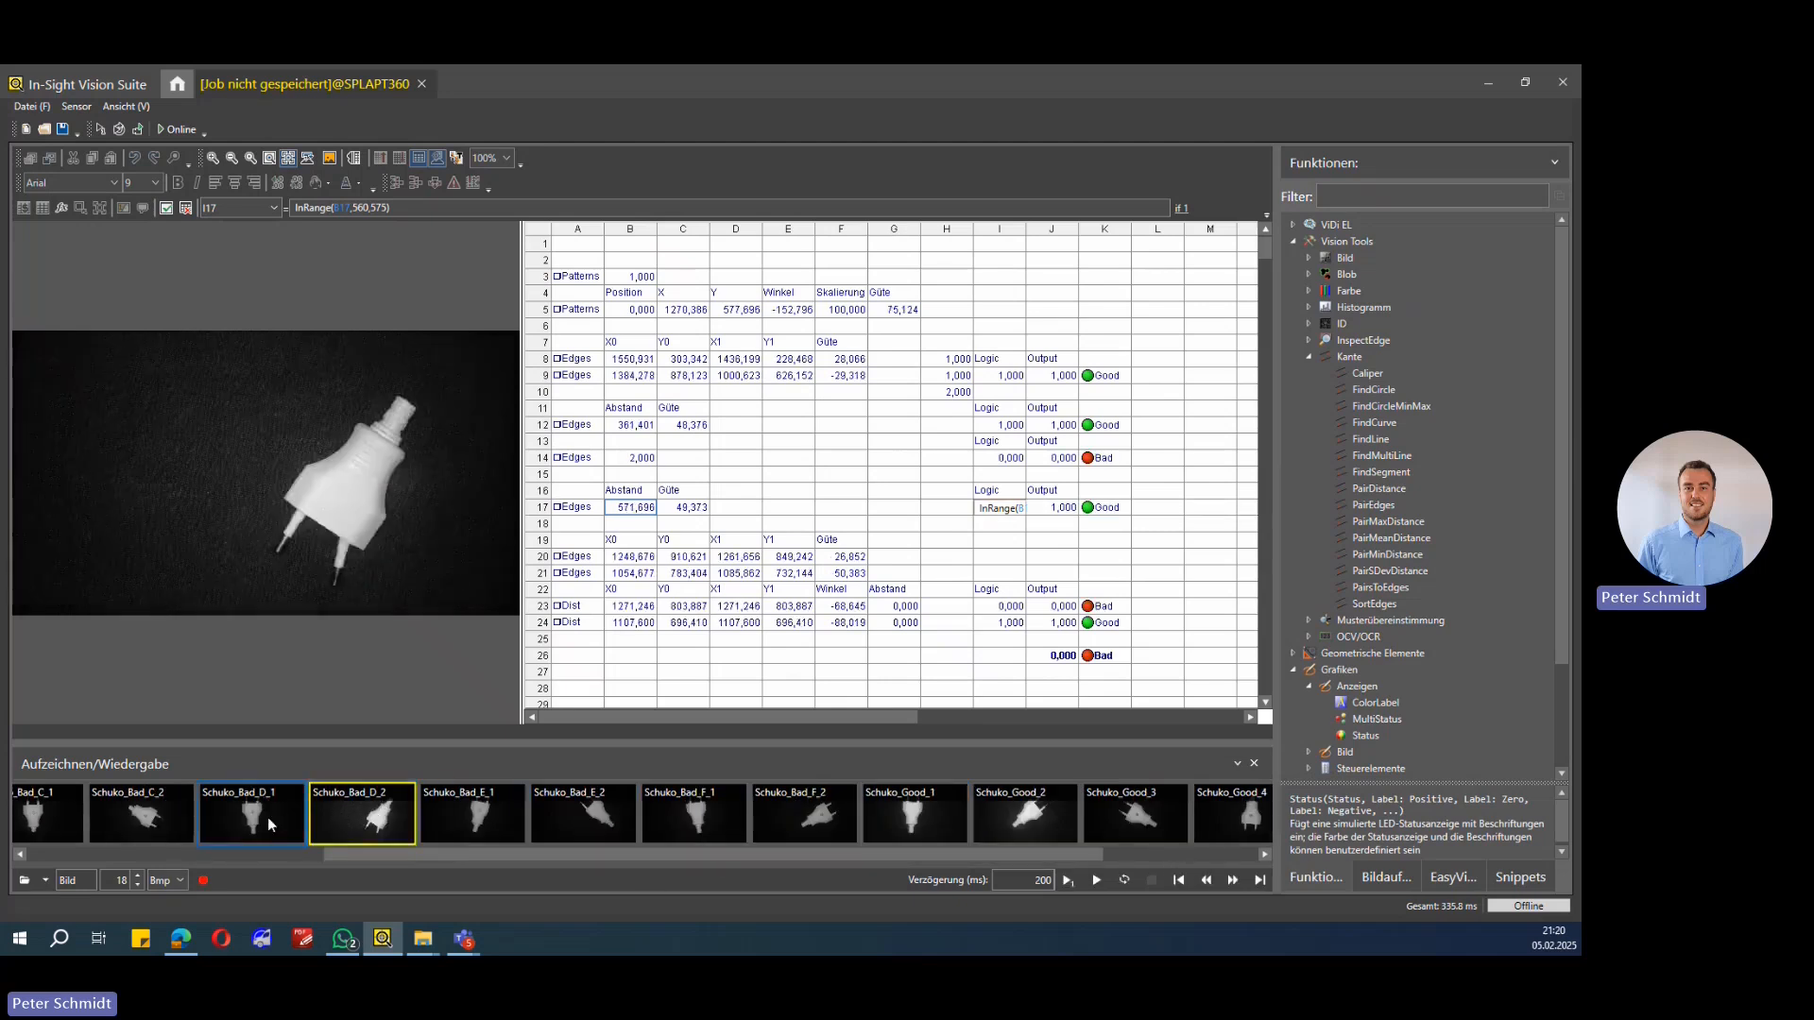
{"action": "left_click", "coordinate": [269, 818]}
{"action": "left_click_drag", "start_coordinate": [376, 856], "coordinate": [211, 847]}
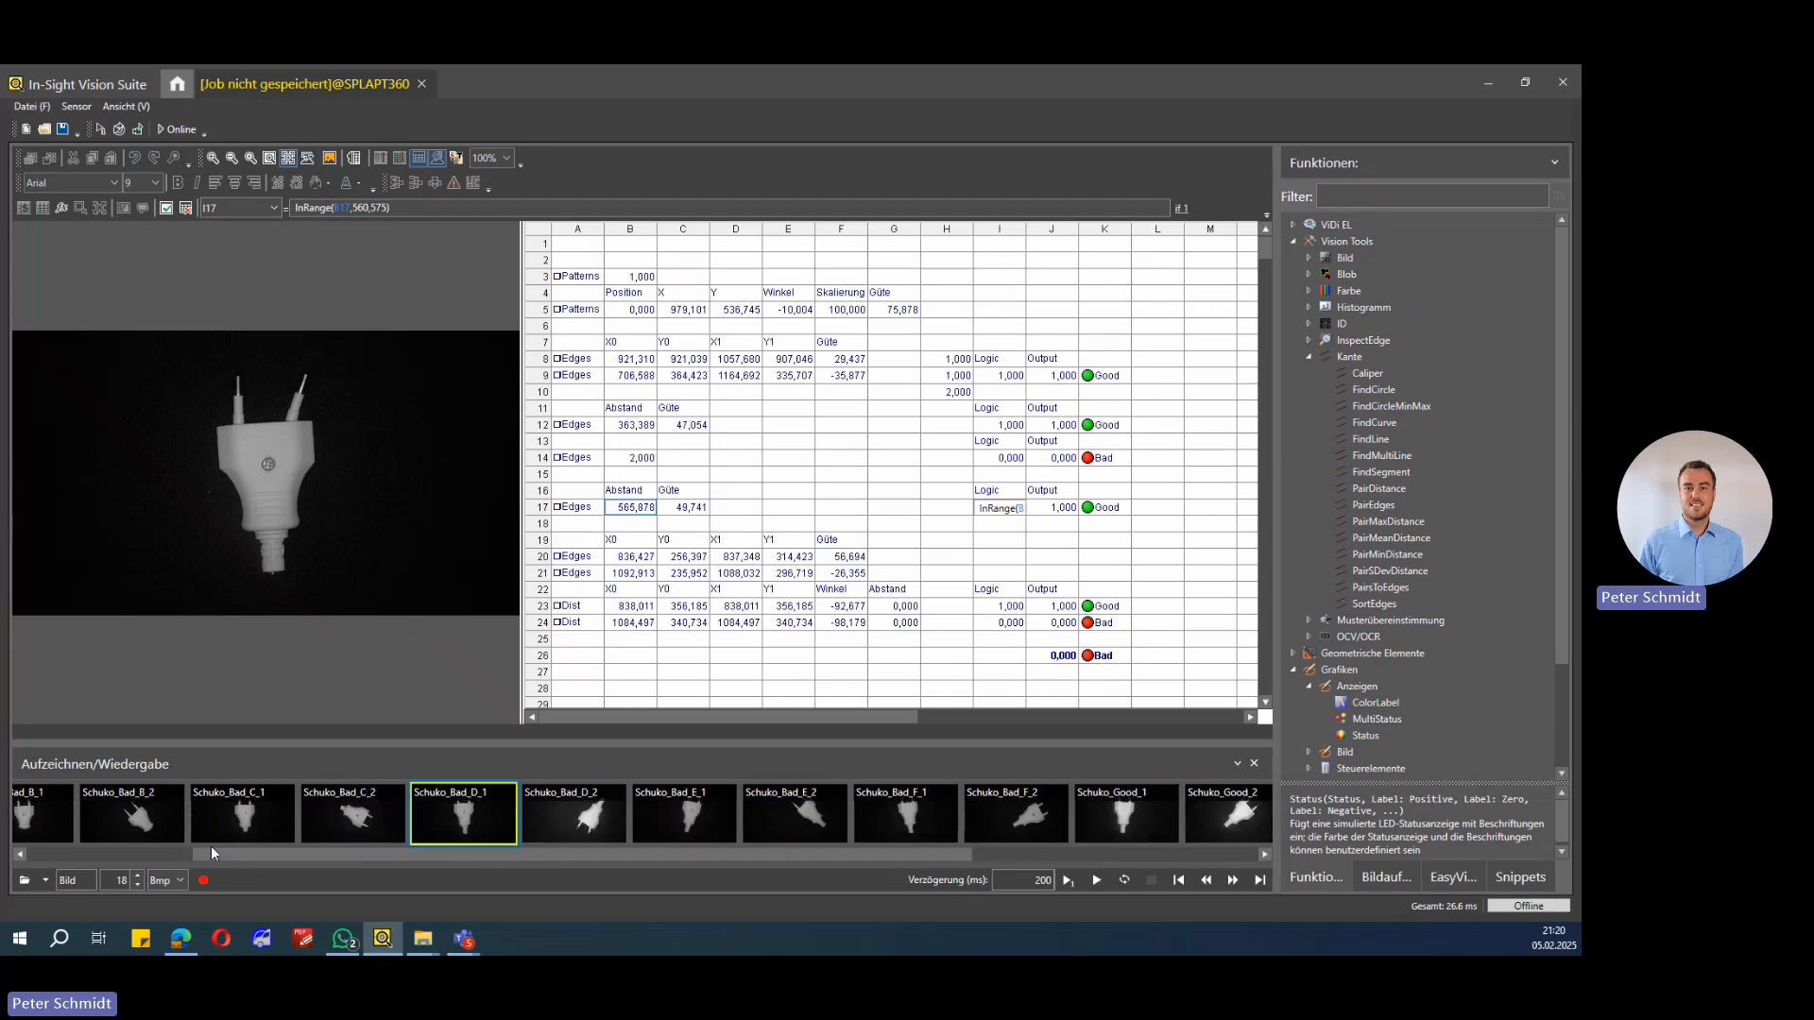
{"action": "left_click", "coordinate": [350, 826]}
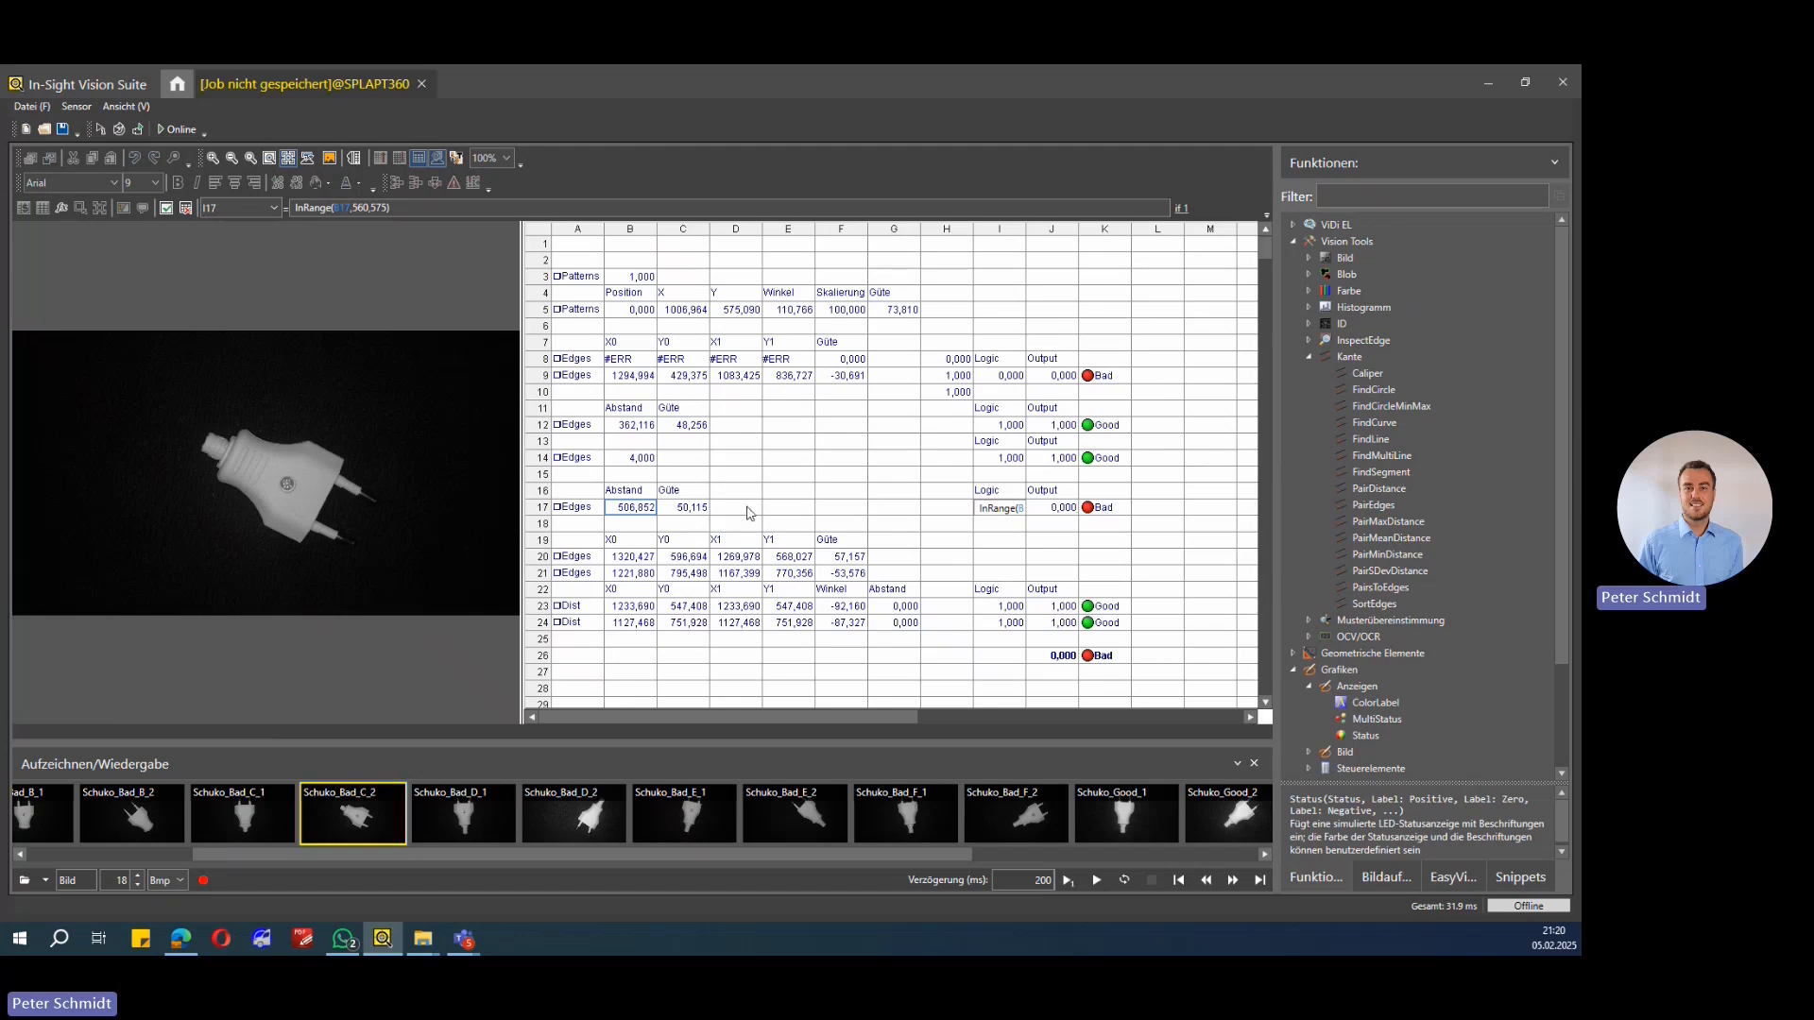
Step: Review the InRange formula in I17, then the PairDistance cells B17 and B12 and the FindSegment in A12
{"action": "double_click", "coordinate": [977, 514]}
{"action": "key", "text": "Return"}
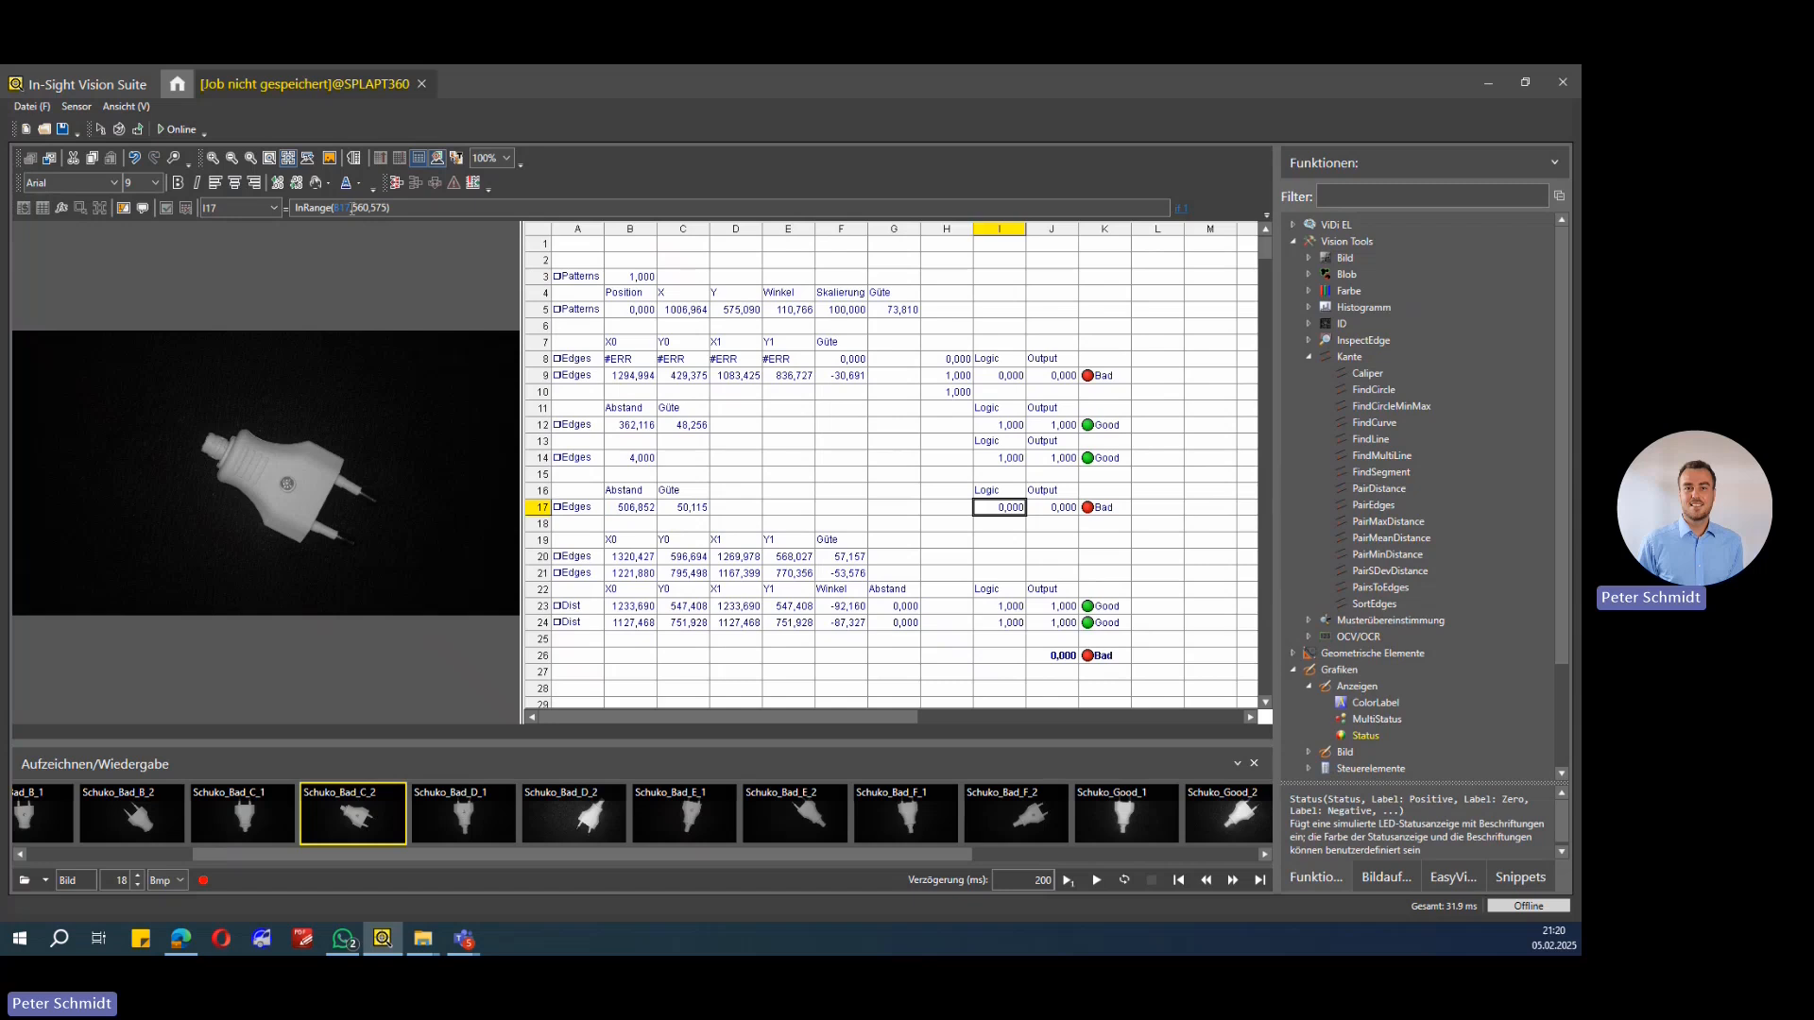
{"action": "left_click", "coordinate": [636, 511]}
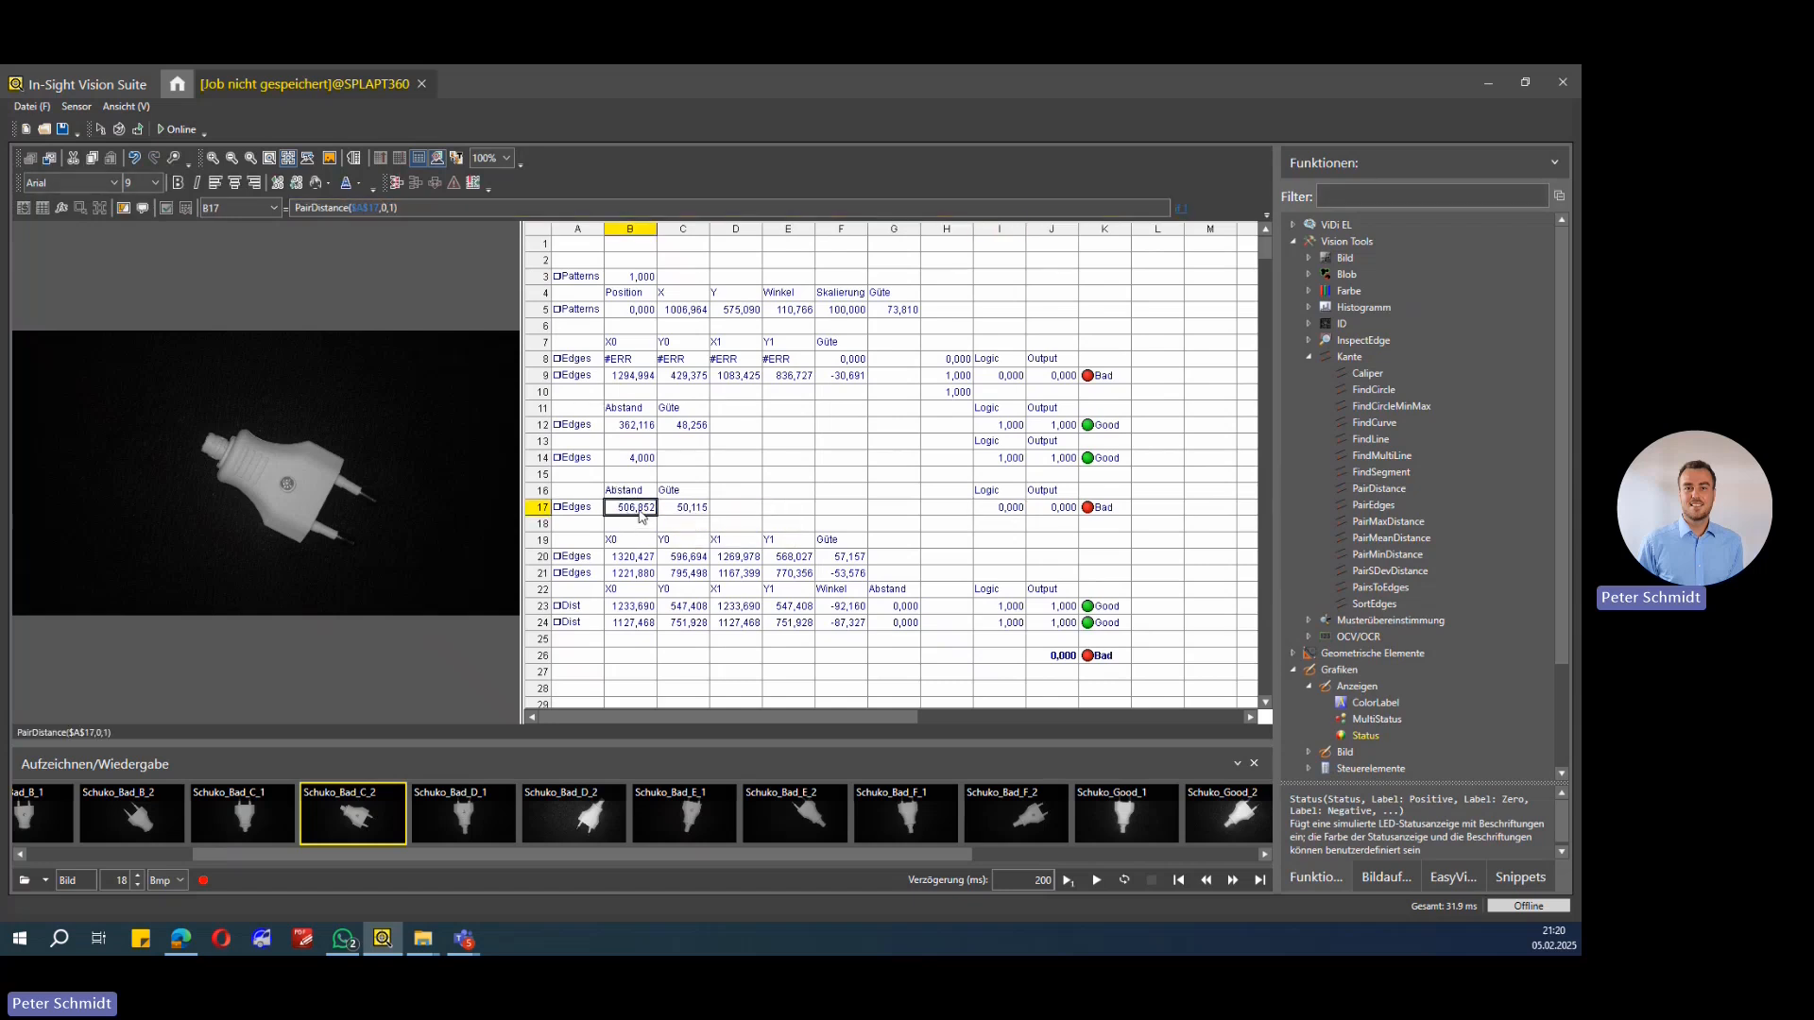
{"action": "left_click", "coordinate": [936, 428]}
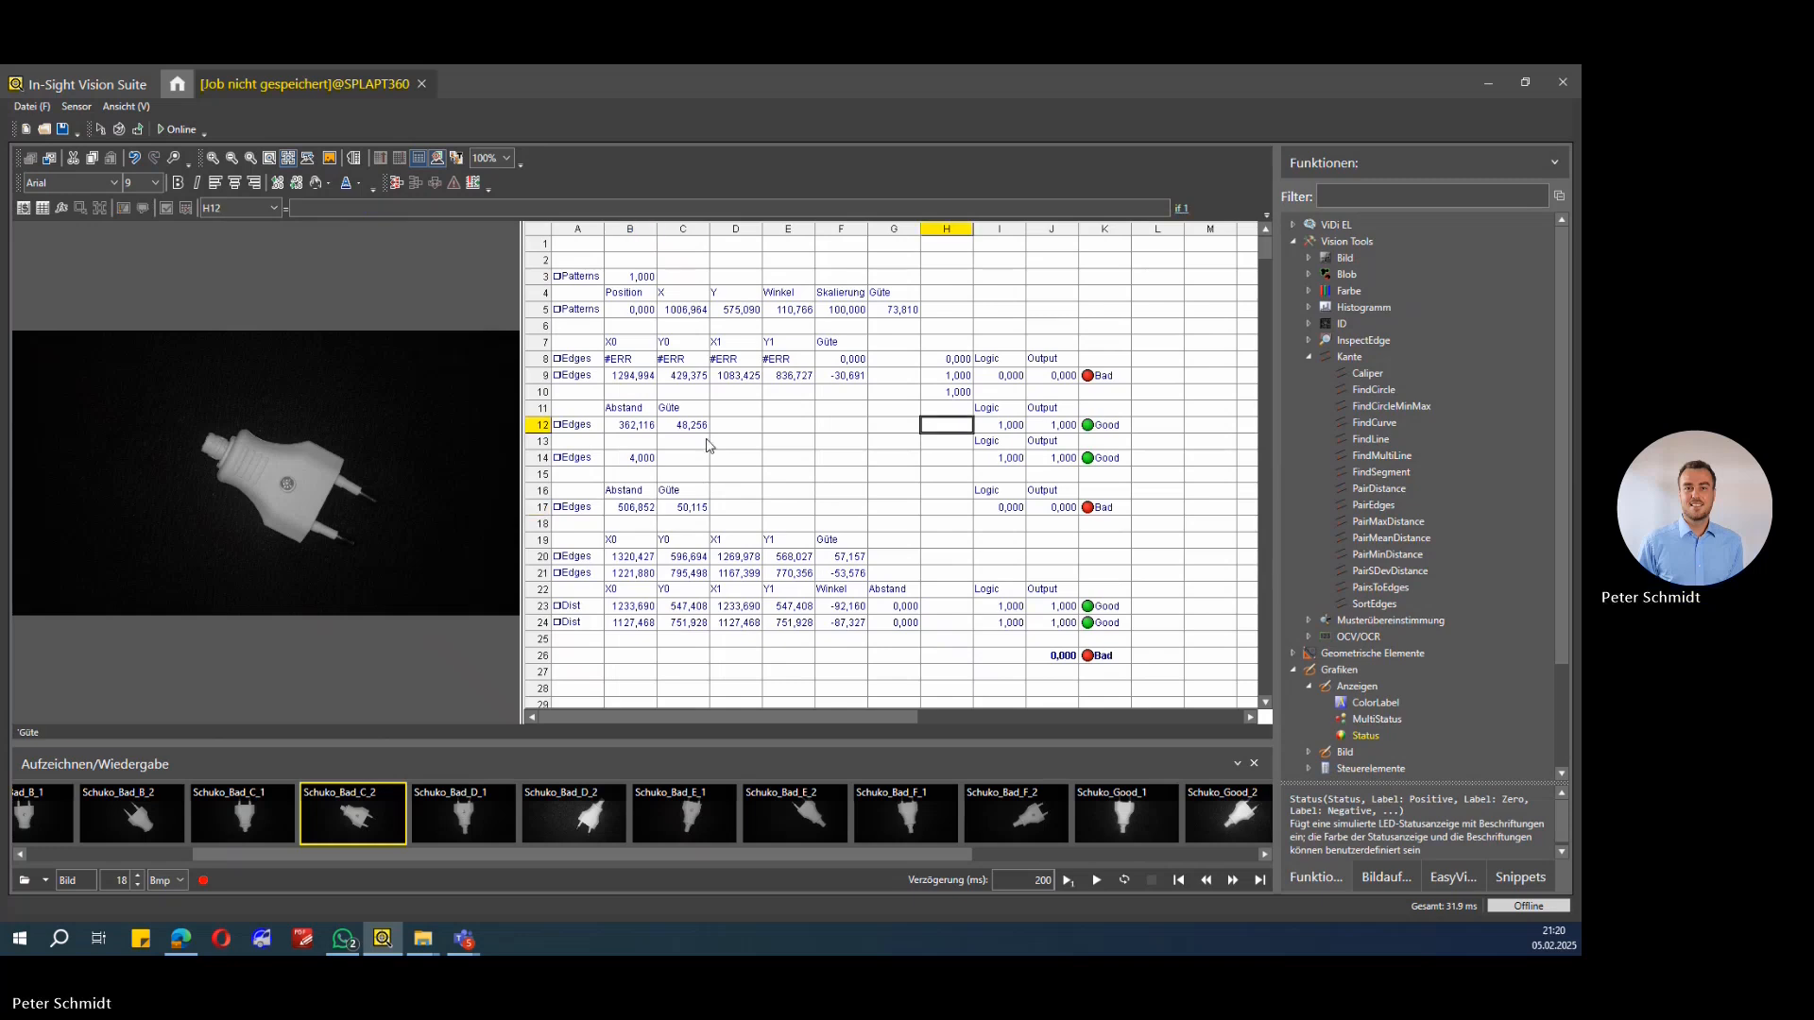
{"action": "left_click", "coordinate": [632, 430]}
{"action": "key", "text": "Left"}
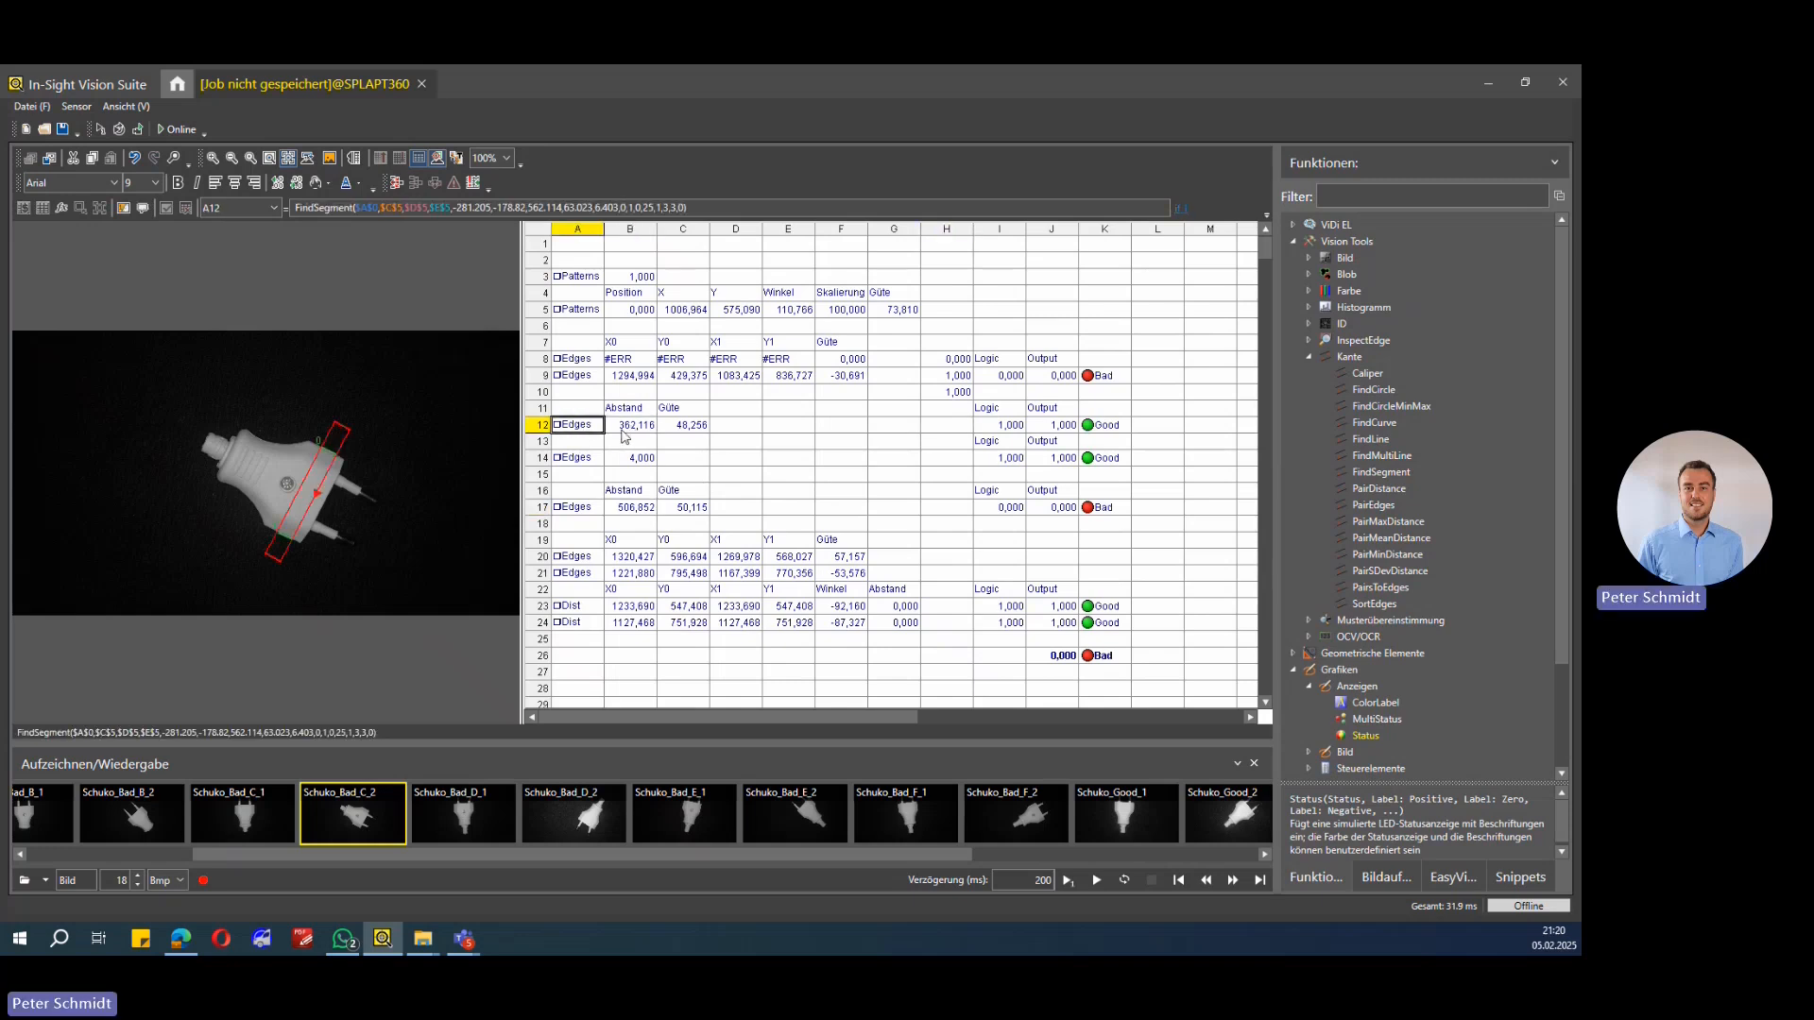
Step: Scroll the image strip and switch between the Schuko_Bad_E_2 and Schuko_Bad_F_1 images to compare results
{"action": "left_click_drag", "start_coordinate": [501, 855], "coordinate": [716, 856]}
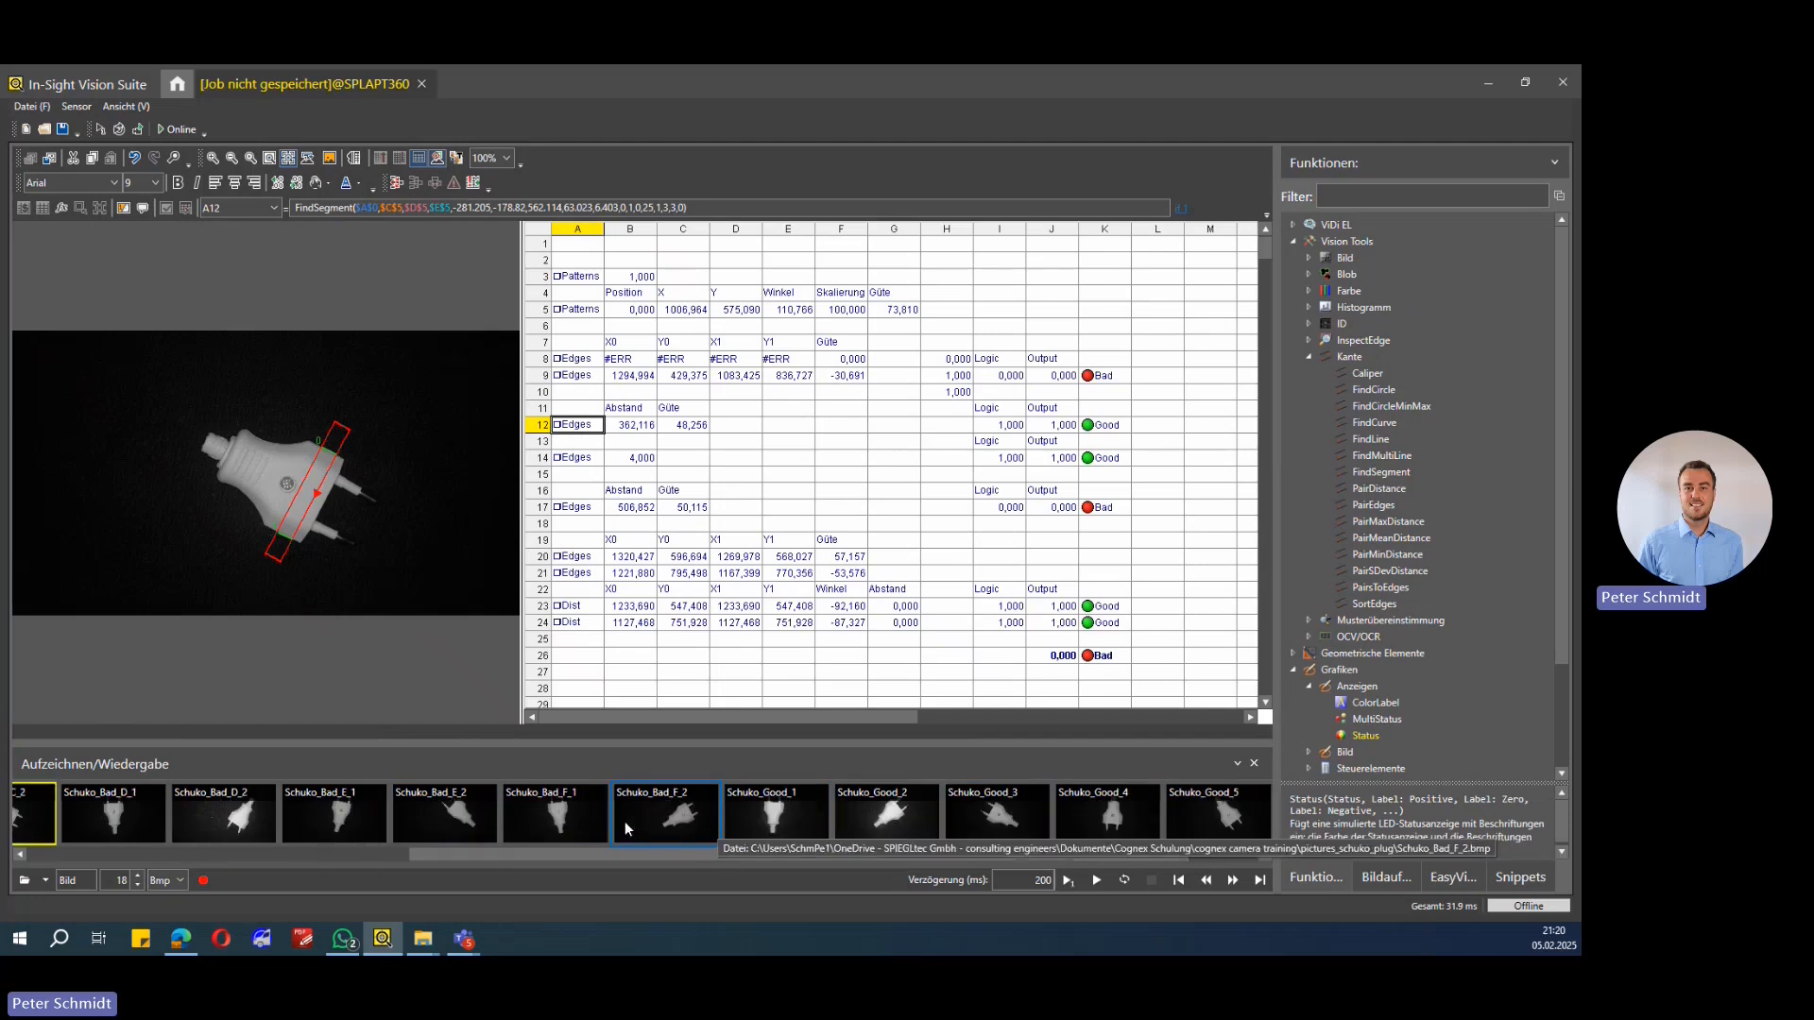
{"action": "left_click", "coordinate": [451, 810]}
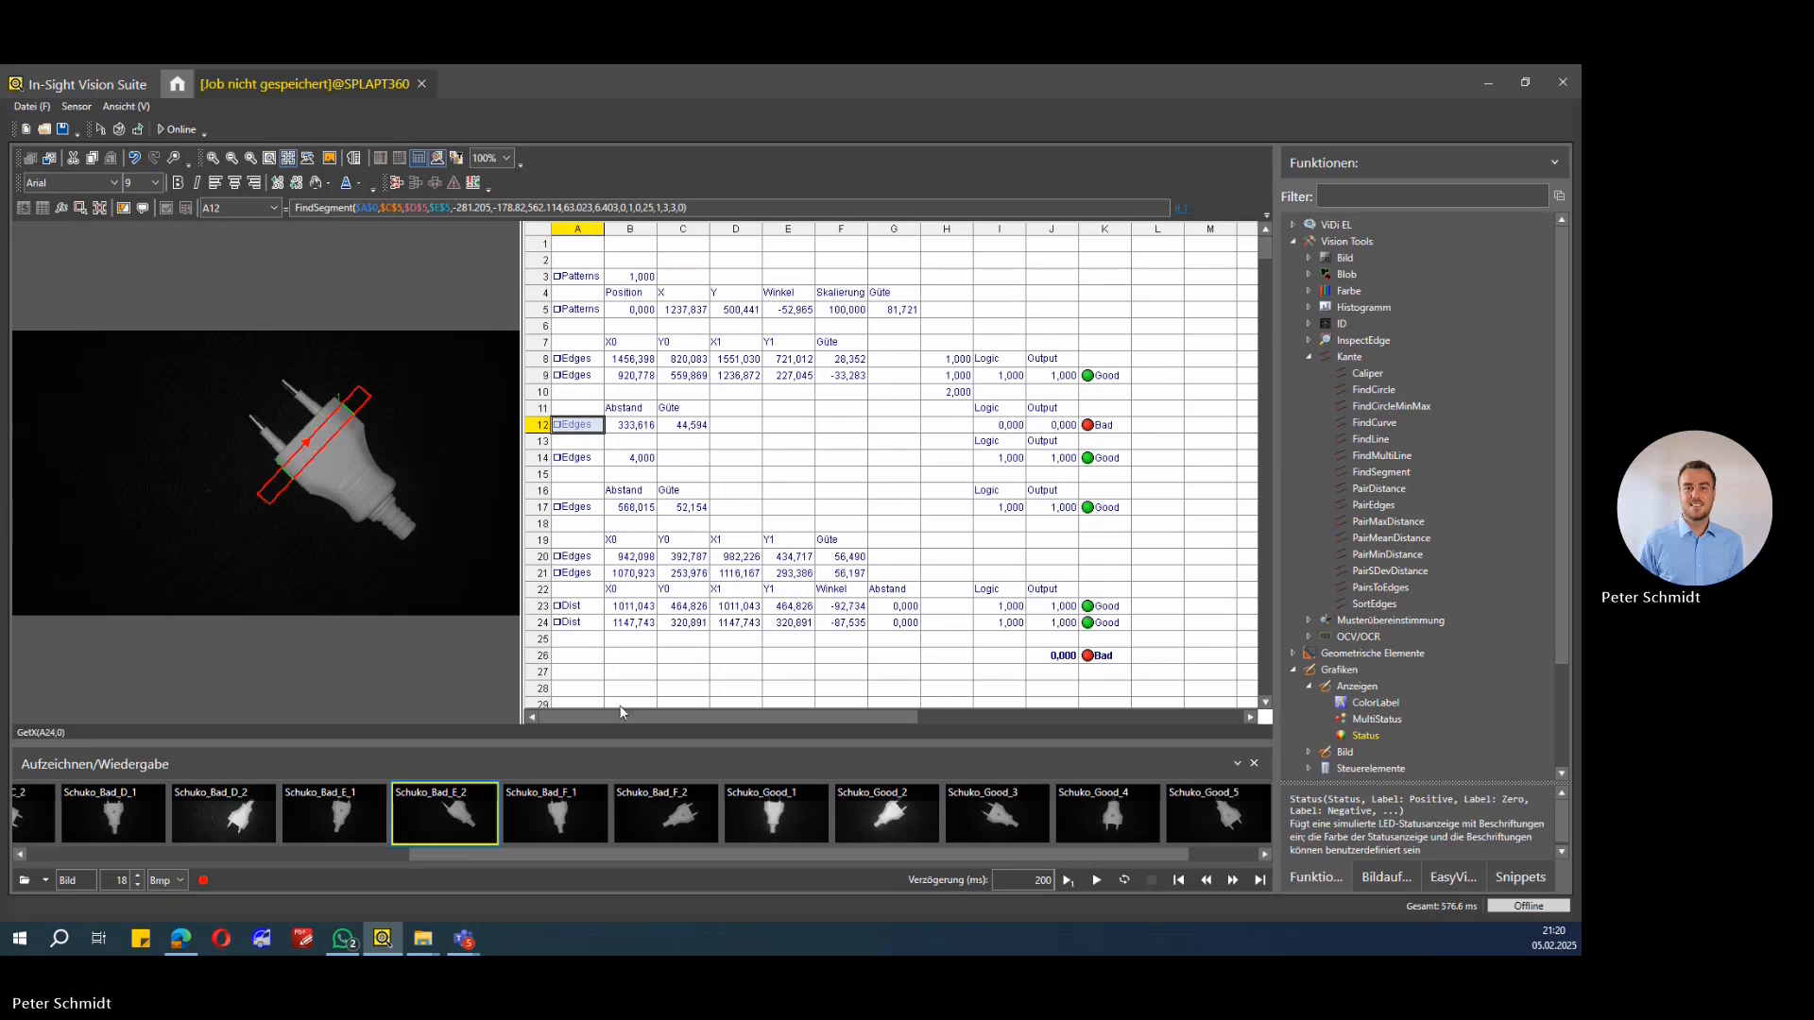
{"action": "double_click", "coordinate": [568, 822]}
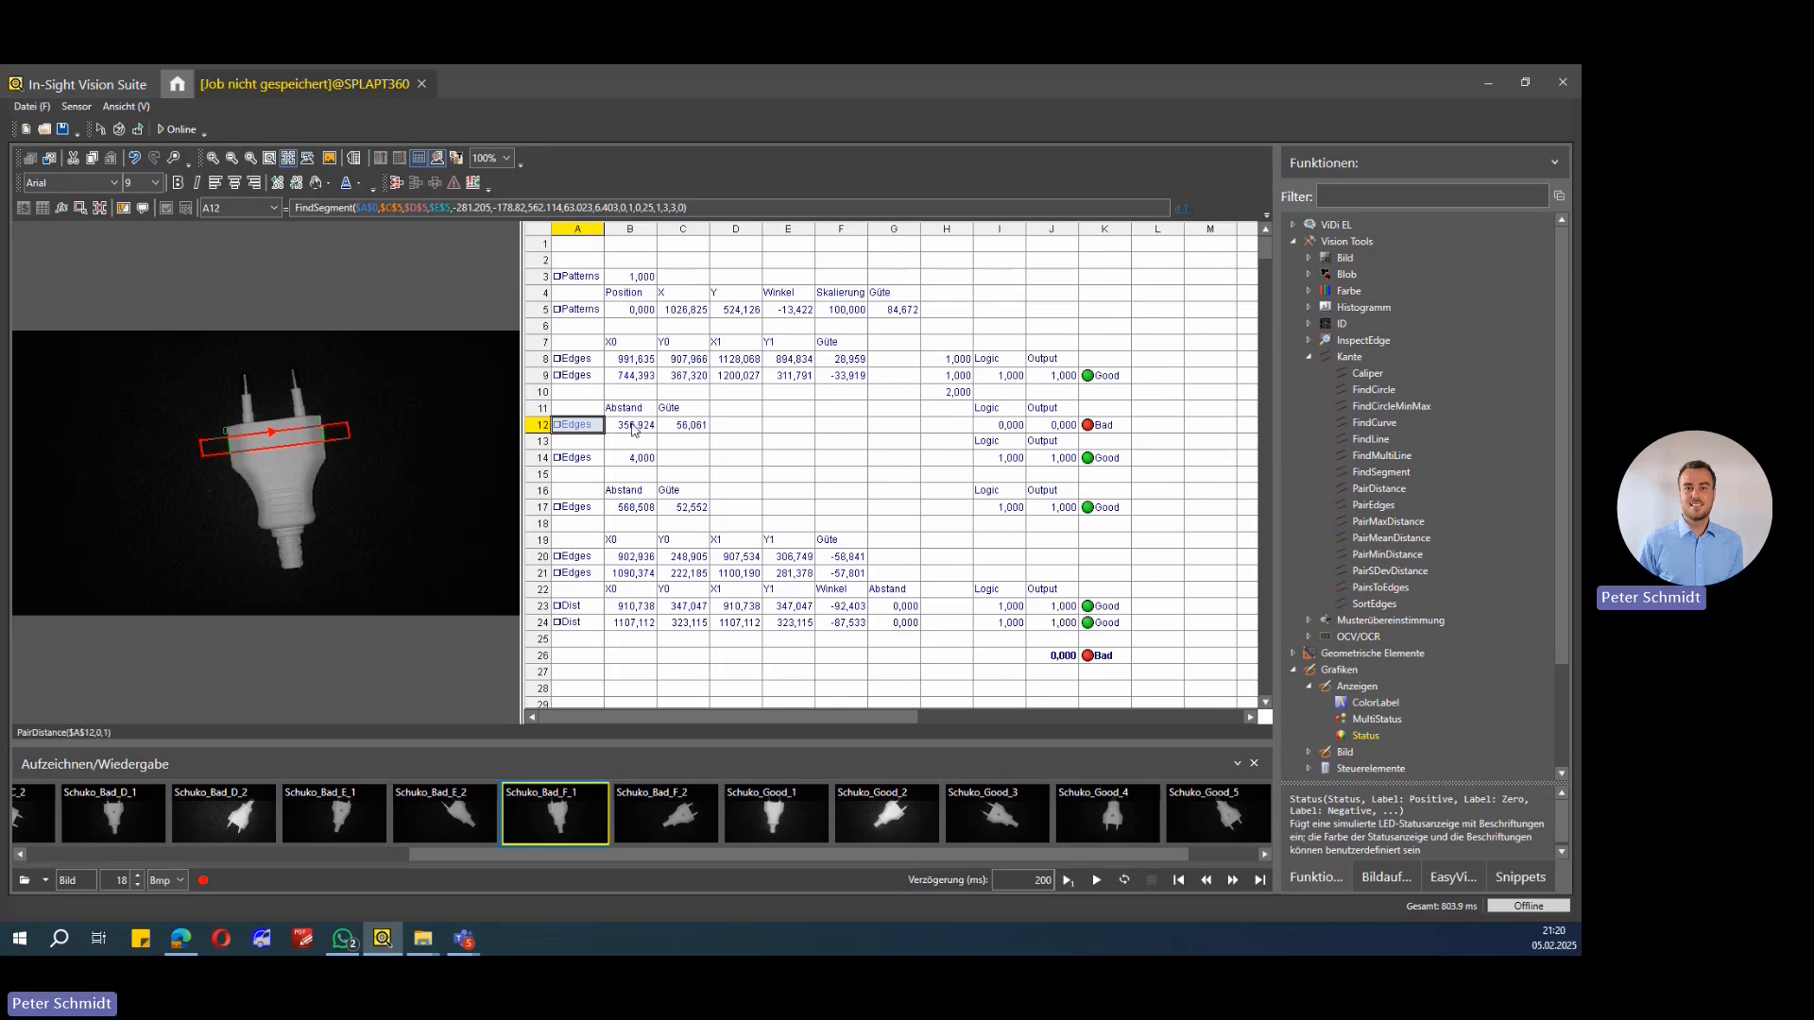
{"action": "double_click", "coordinate": [445, 813]}
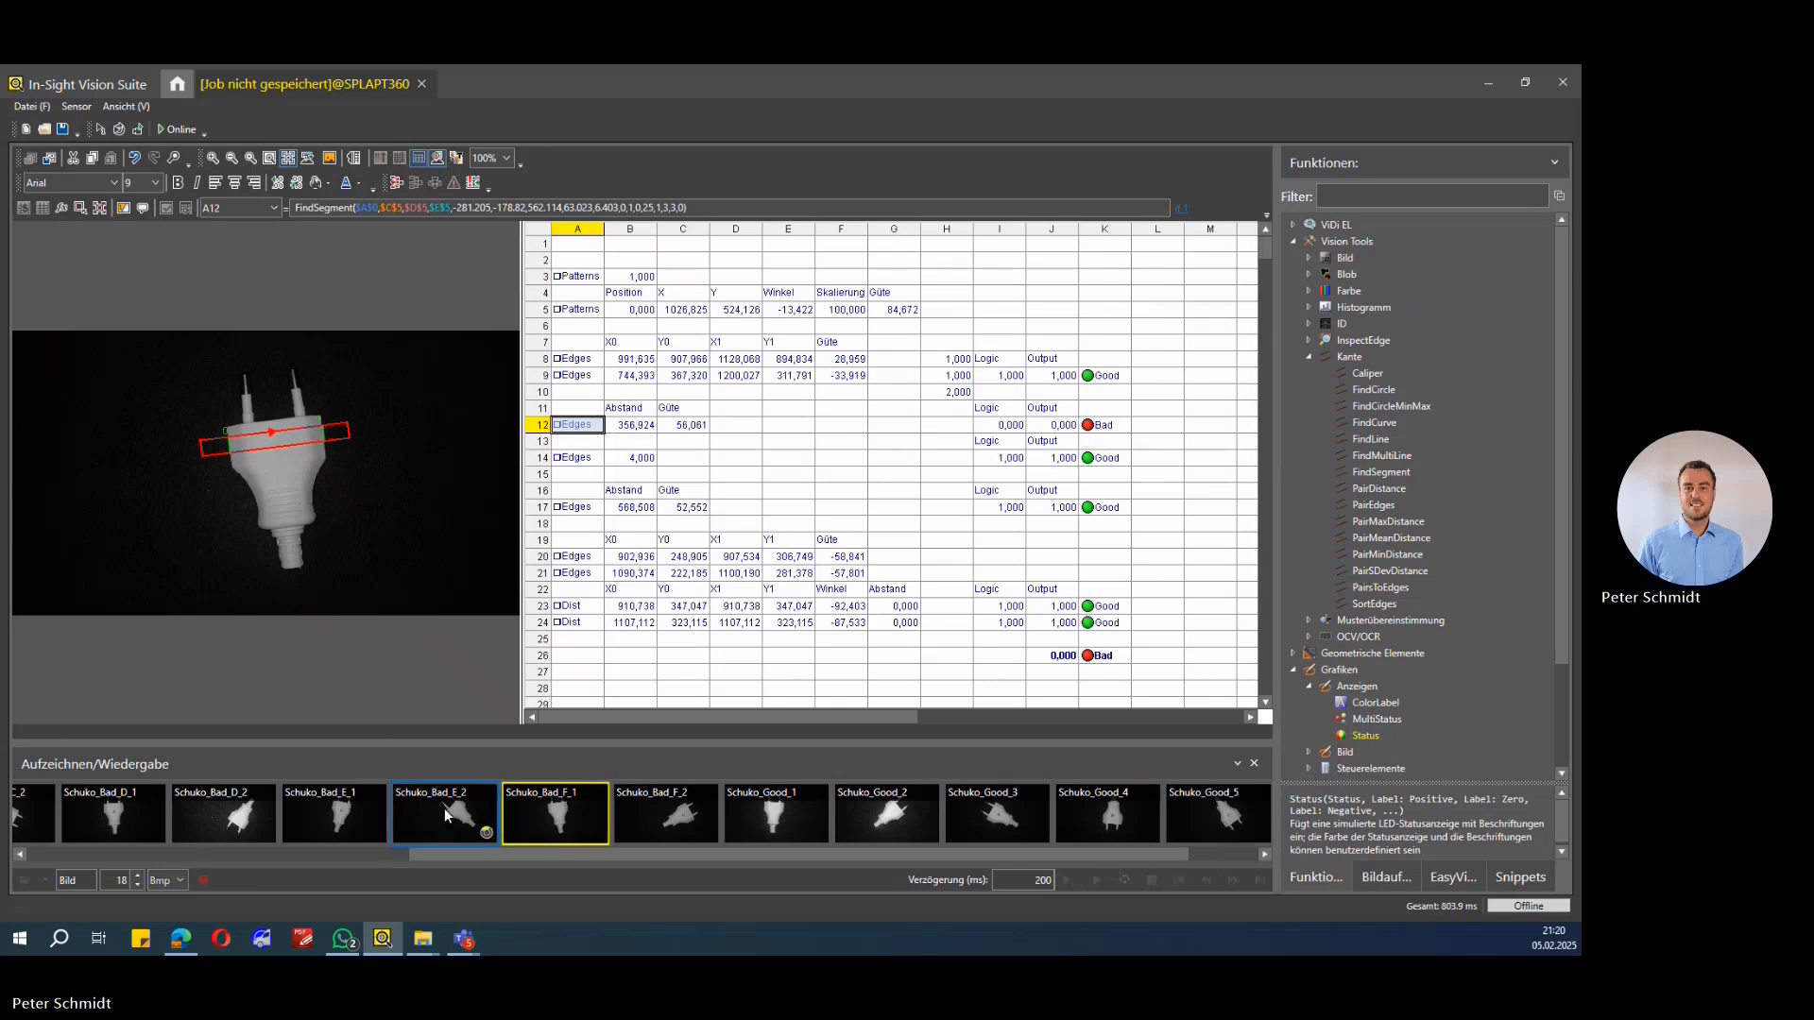
{"action": "double_click", "coordinate": [552, 815]}
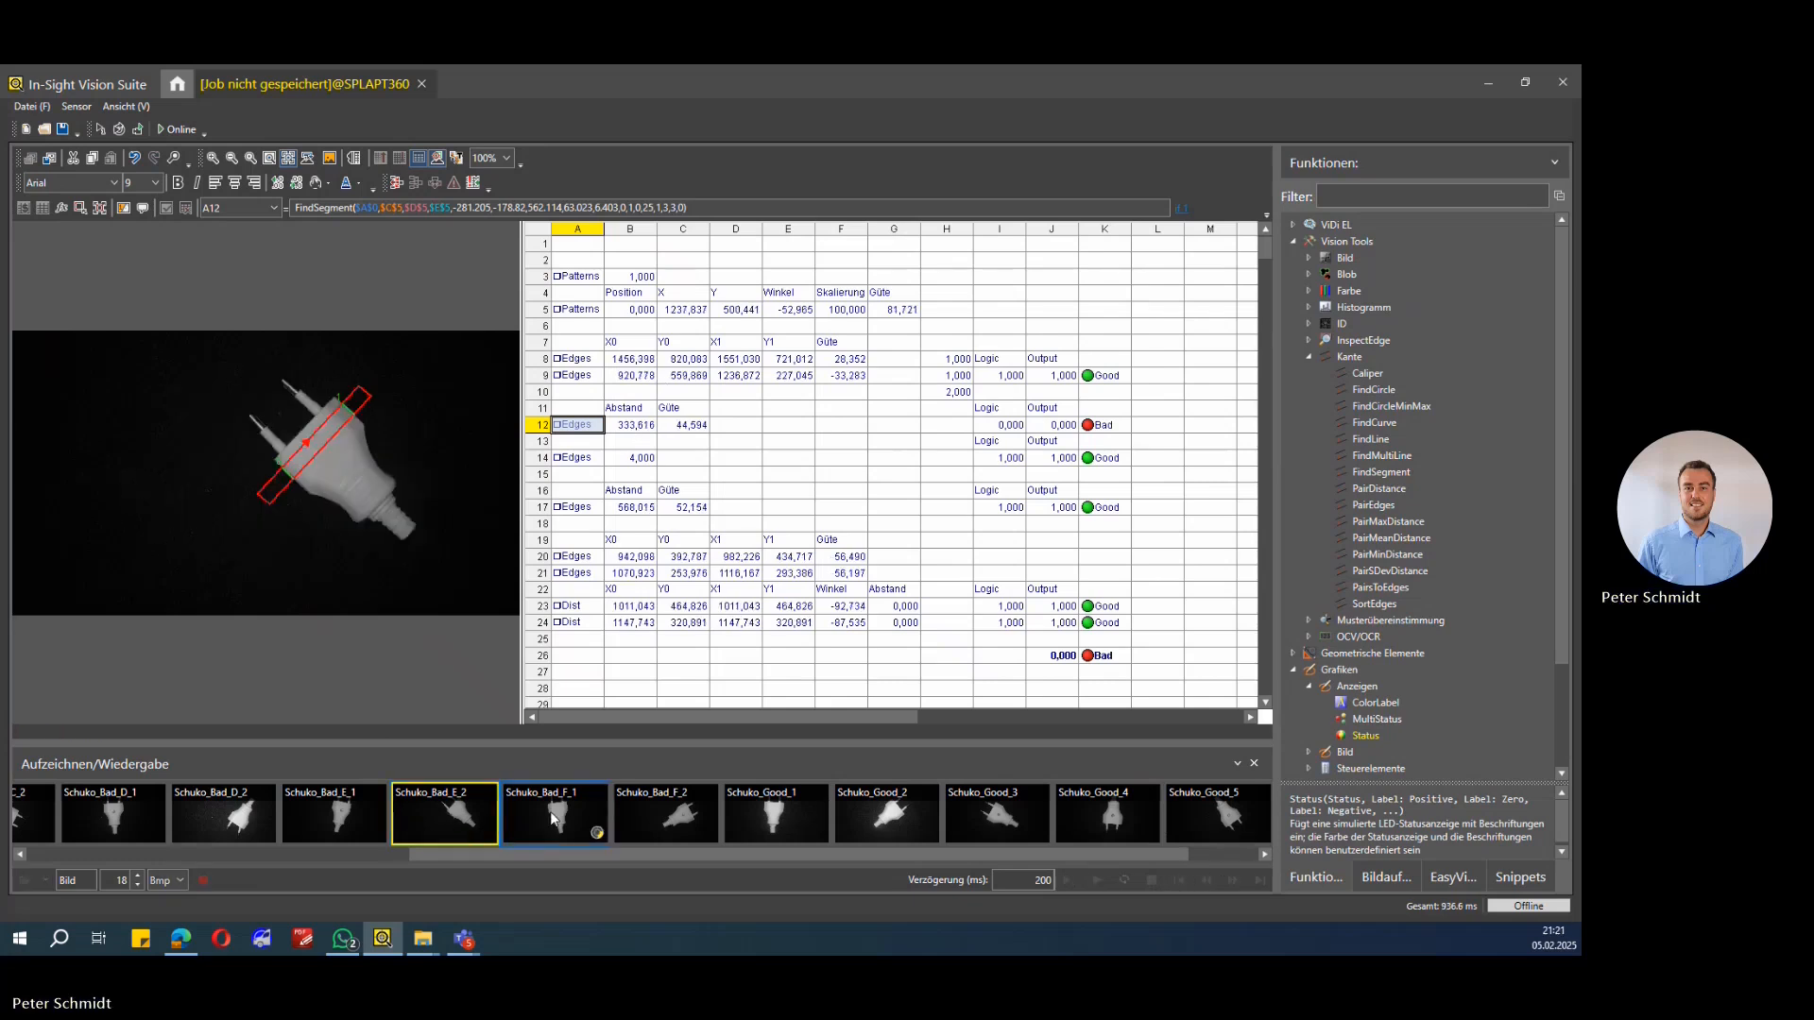
Step: Open the InRange formula of cell I12 for viewing and leave it unchanged
{"action": "left_click", "coordinate": [1017, 424]}
{"action": "left_click", "coordinate": [359, 210]}
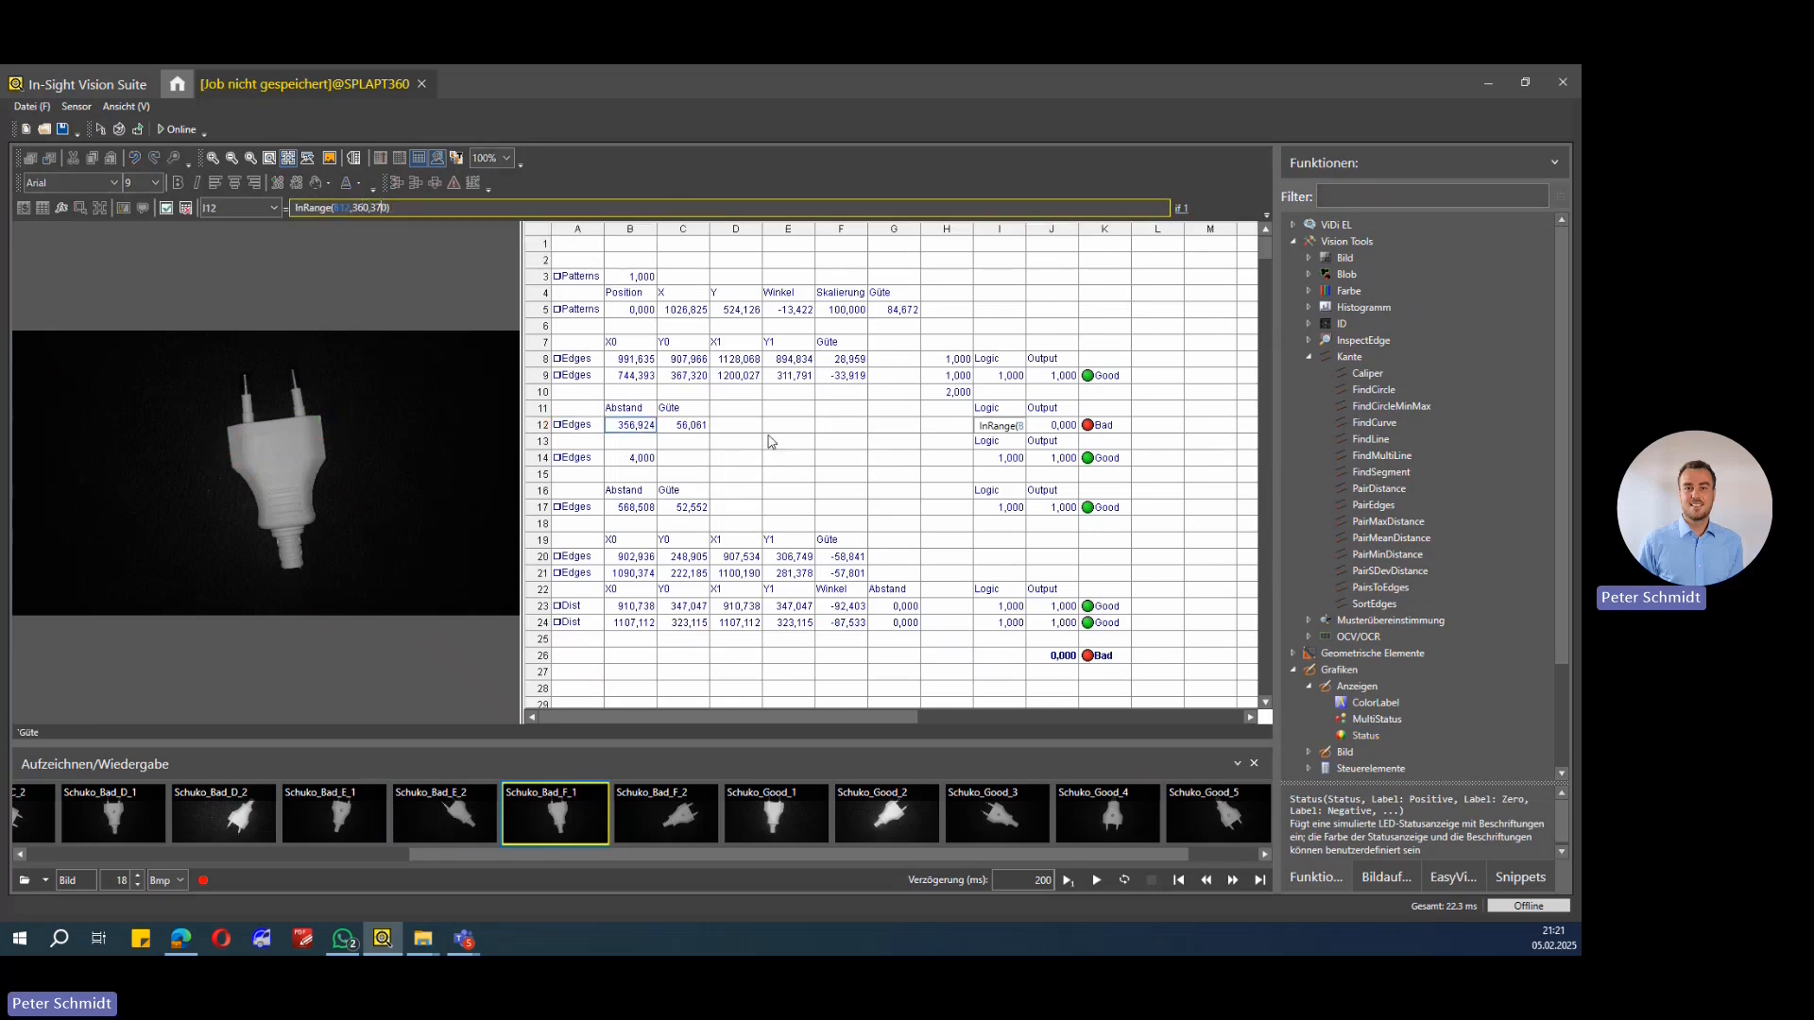
{"action": "key", "text": "Return"}
Step: Step through the edge tool cells A17, A20, A21 and A23 to compare their regions on the image
{"action": "left_click", "coordinate": [577, 508]}
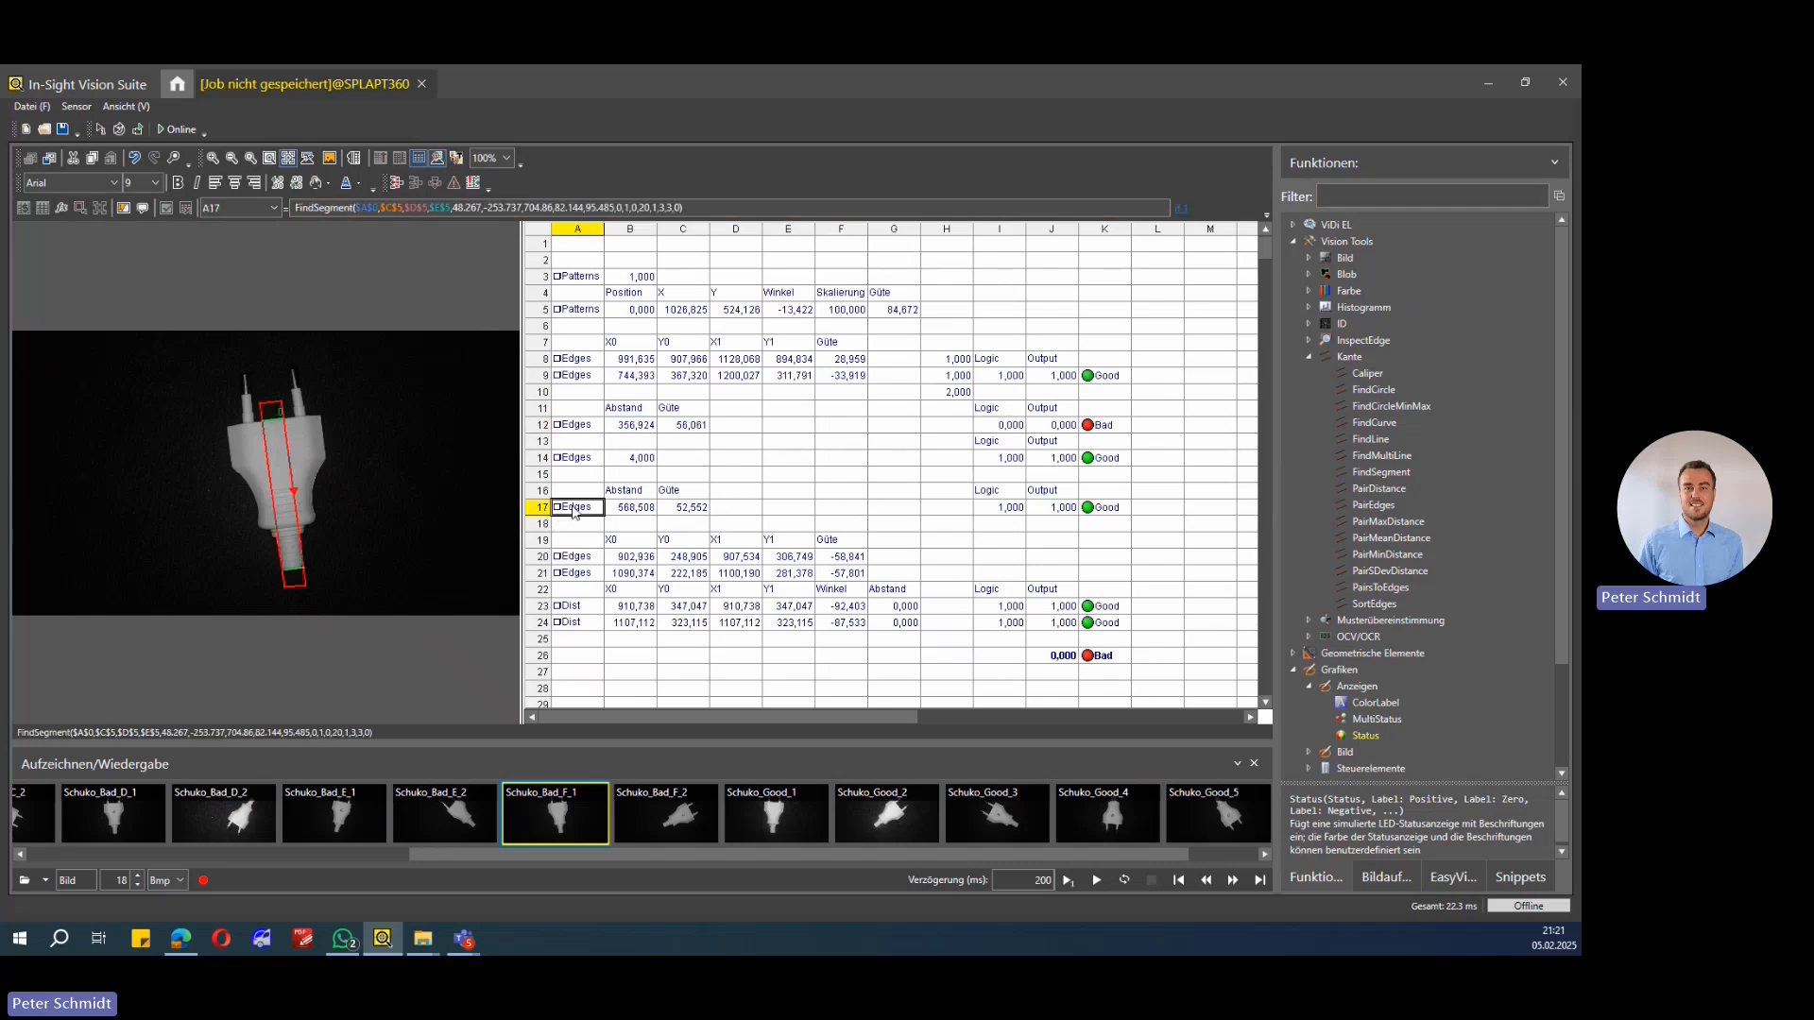
{"action": "left_click", "coordinate": [578, 573]}
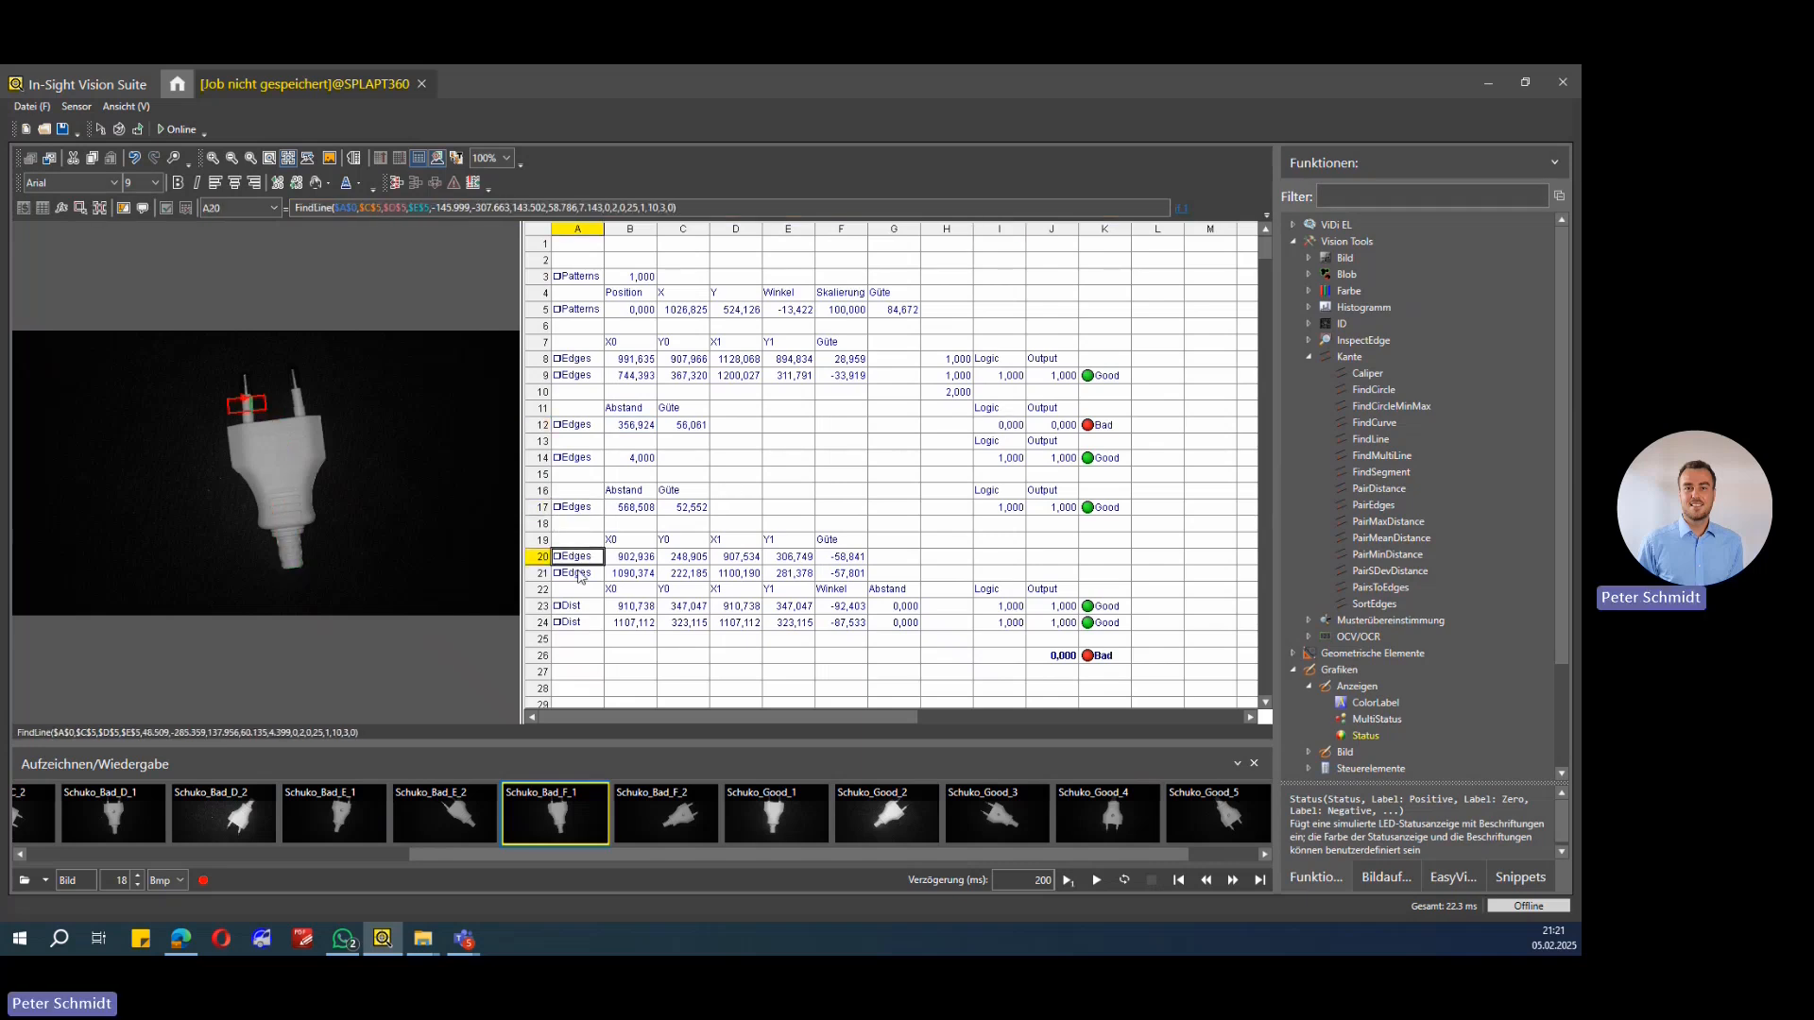
{"action": "left_click", "coordinate": [578, 558]}
{"action": "left_click", "coordinate": [578, 573]}
{"action": "left_click", "coordinate": [577, 560]}
{"action": "left_click", "coordinate": [577, 574]}
{"action": "left_click", "coordinate": [577, 559]}
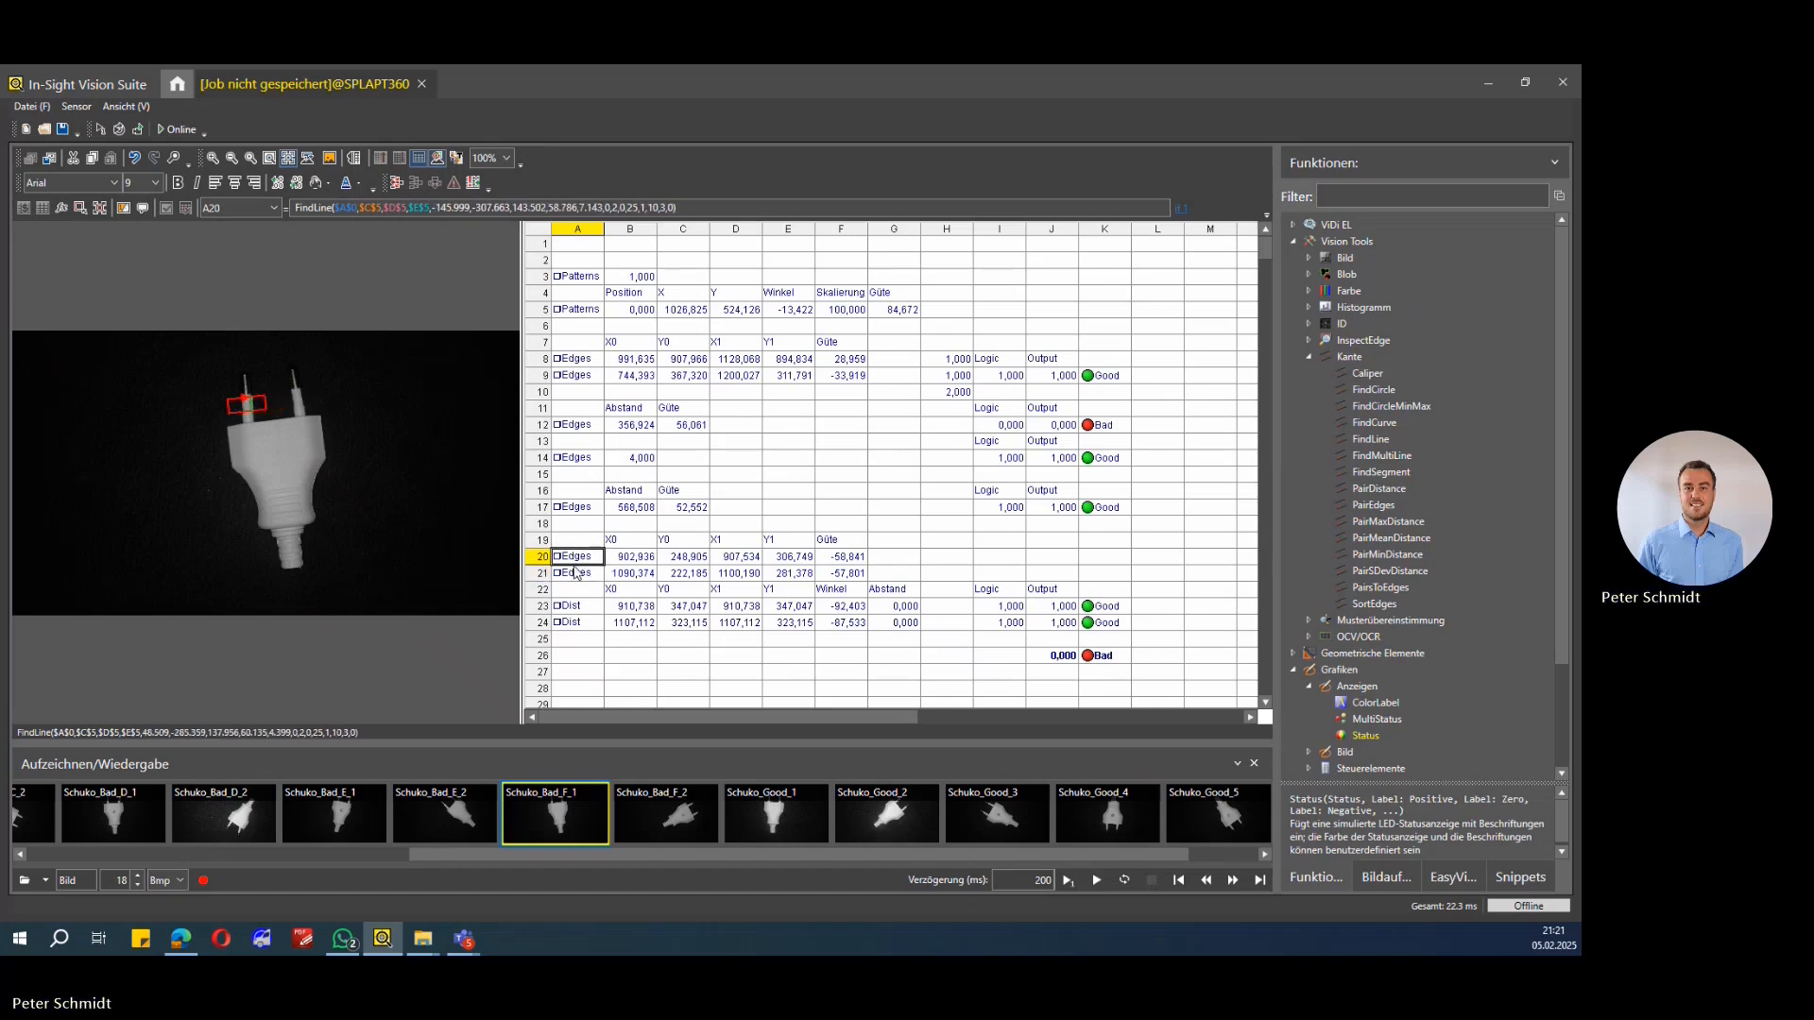
{"action": "left_click", "coordinate": [578, 575]}
{"action": "left_click", "coordinate": [578, 559]}
{"action": "left_click", "coordinate": [578, 575]}
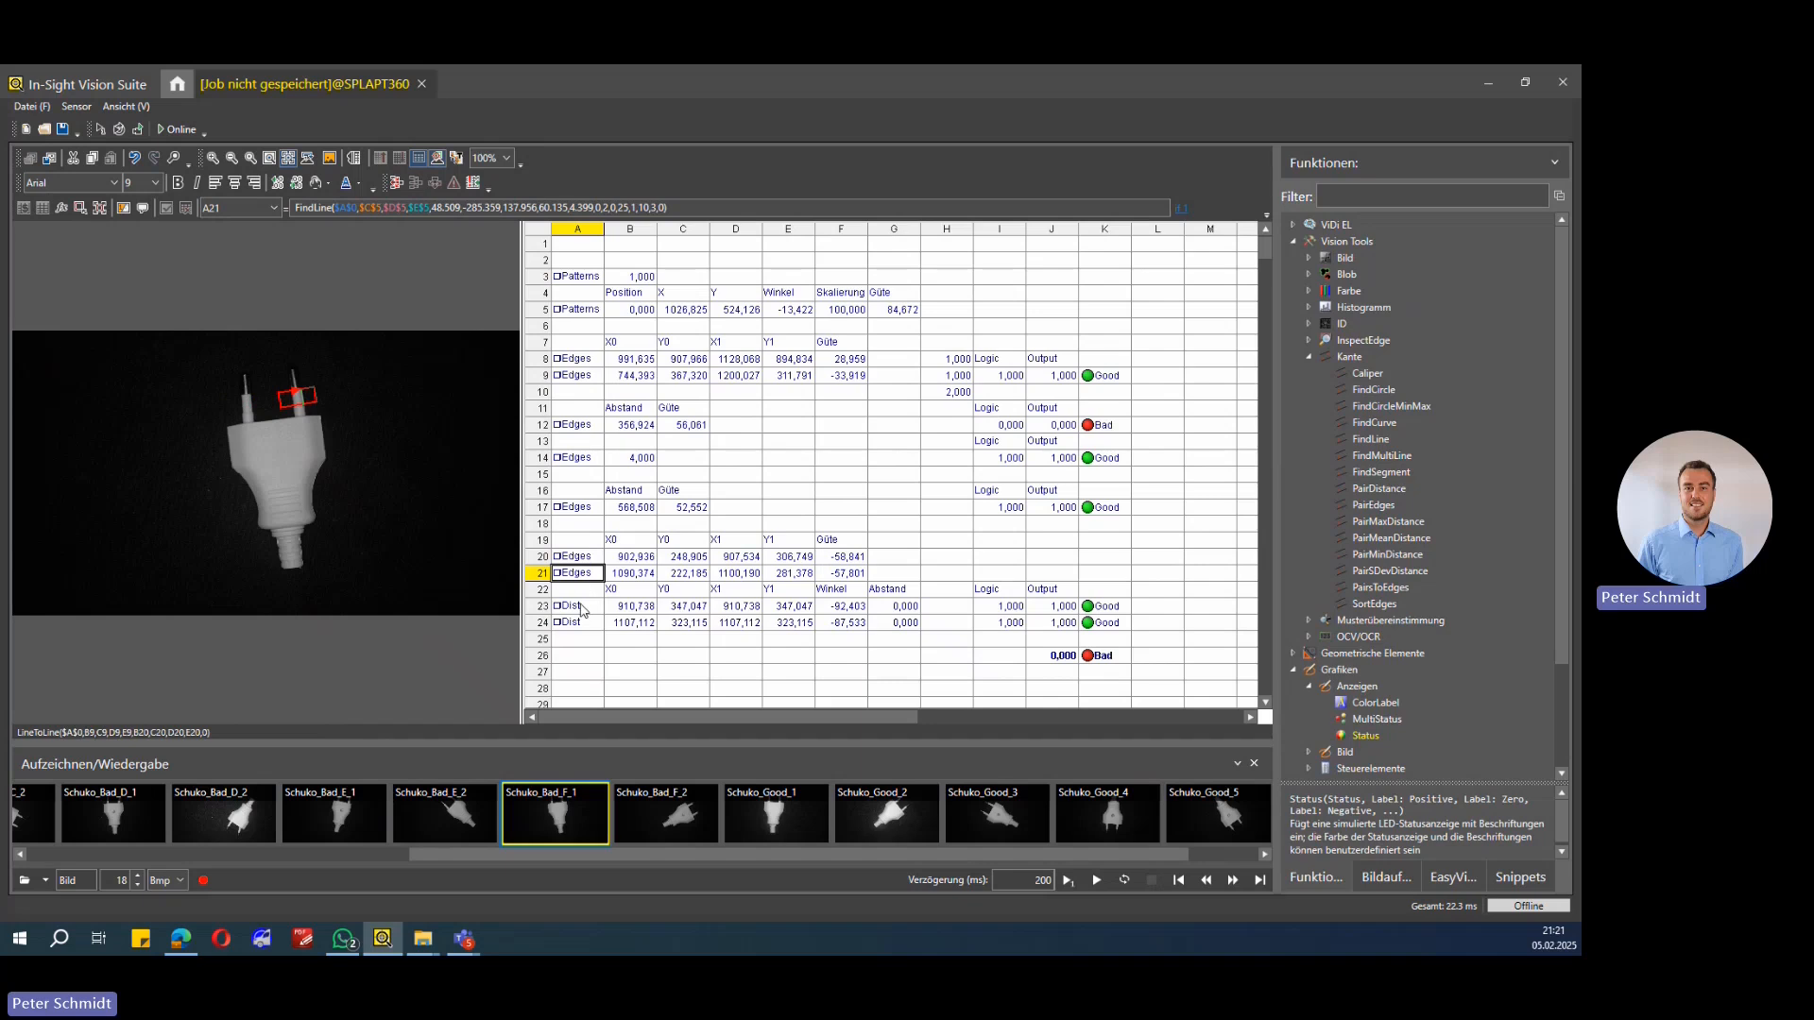
{"action": "left_click", "coordinate": [578, 608]}
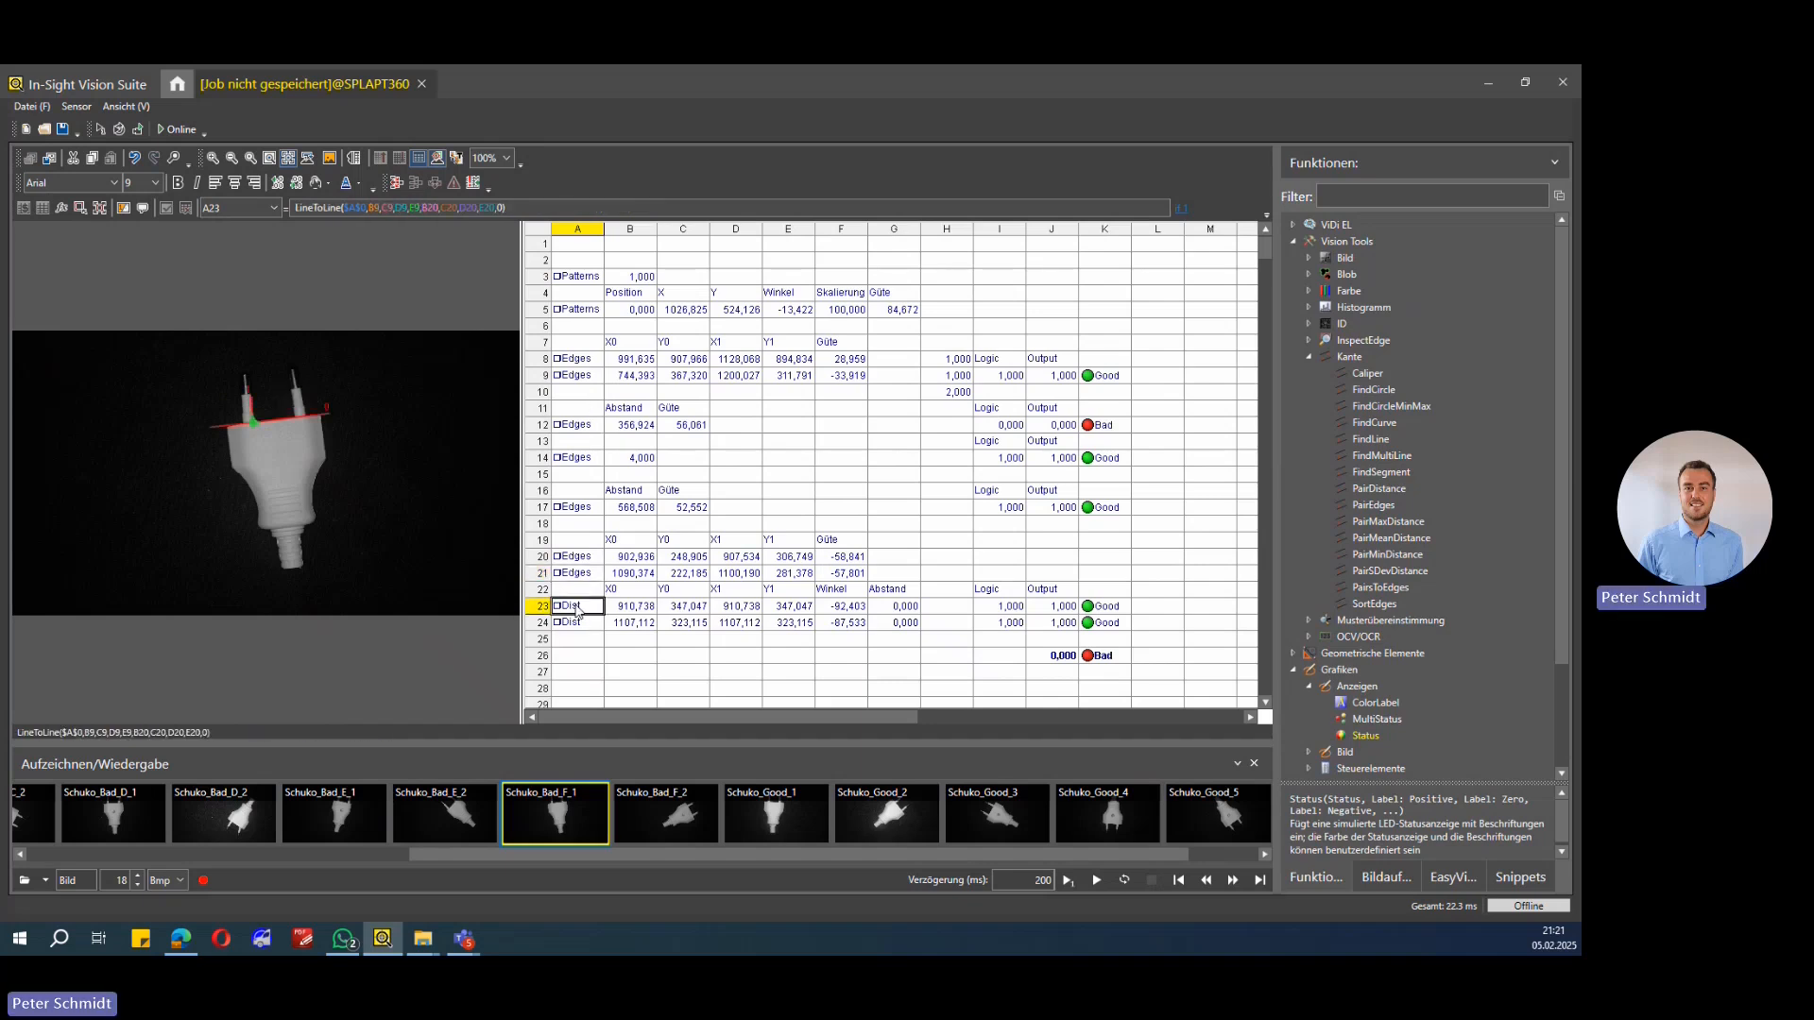
{"action": "key", "text": "Down"}
{"action": "key", "text": "Up"}
{"action": "key", "text": "Down"}
{"action": "key", "text": "Up"}
{"action": "key", "text": "Down"}
{"action": "key", "text": "Up"}
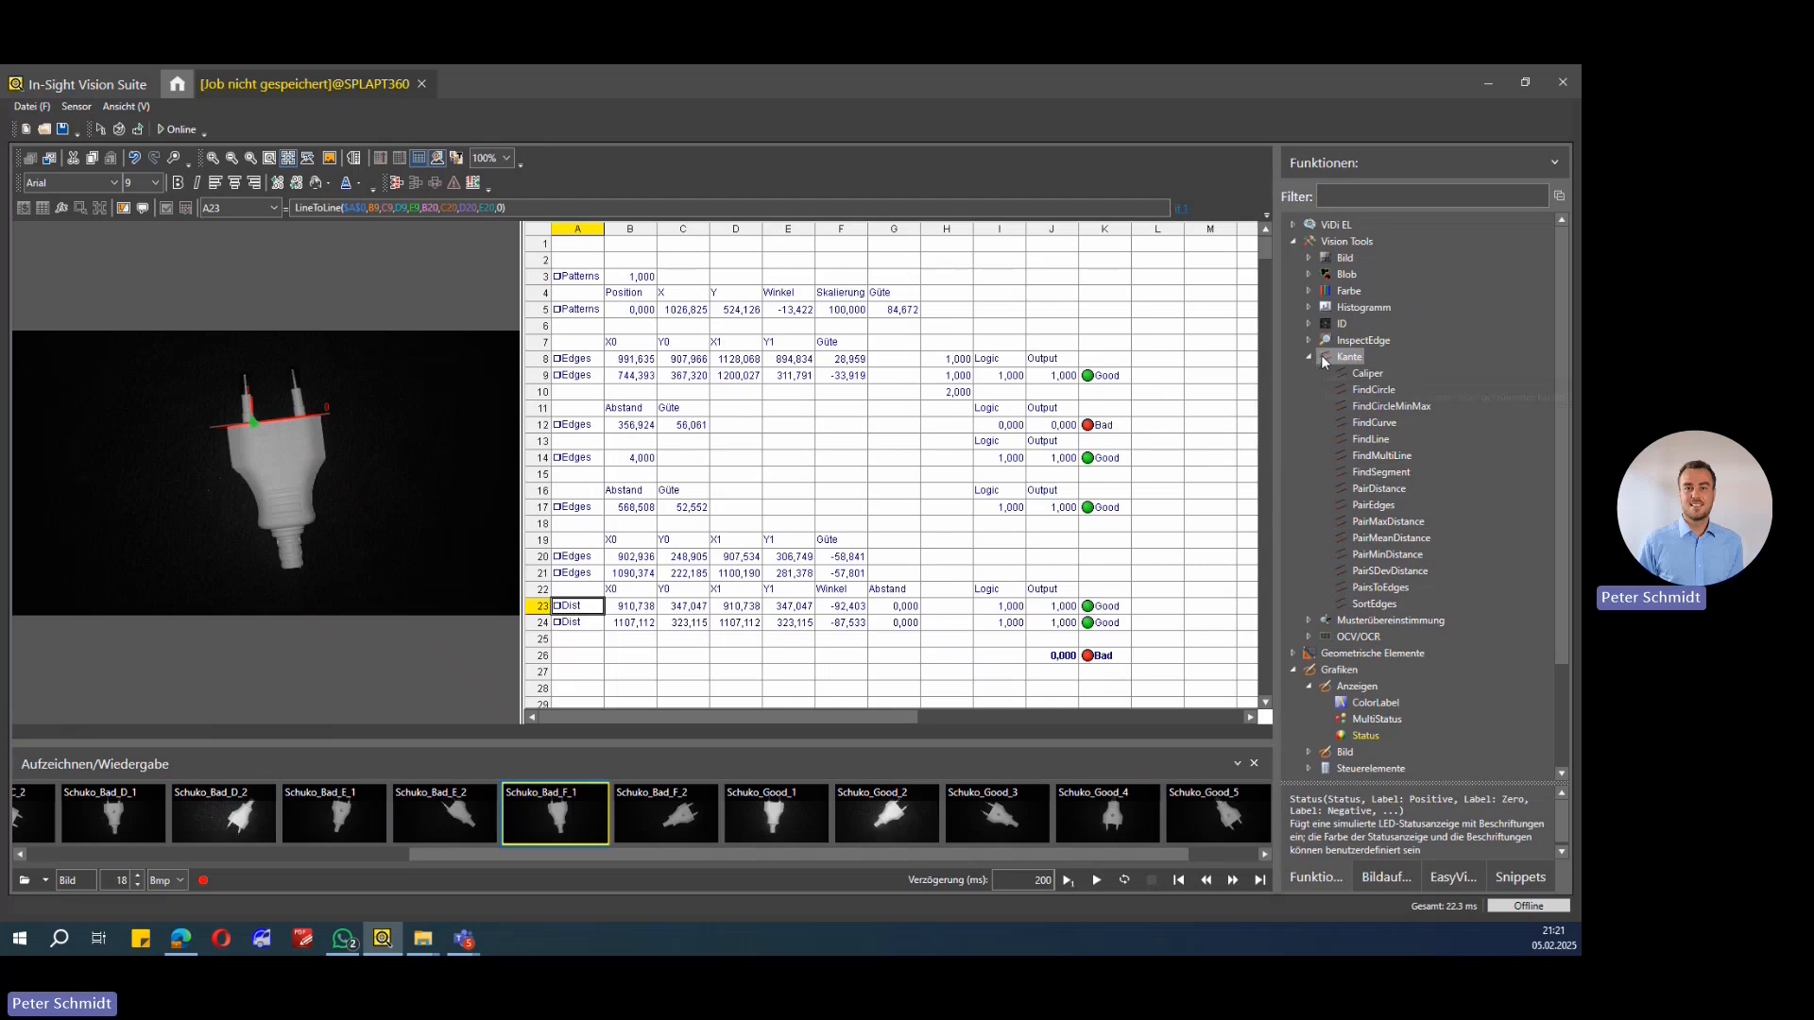
Step: Open the LineToLine property sheet of A23 and reselect its Line 0 reference as cells B9 to E9
{"action": "left_click", "coordinate": [1293, 654]}
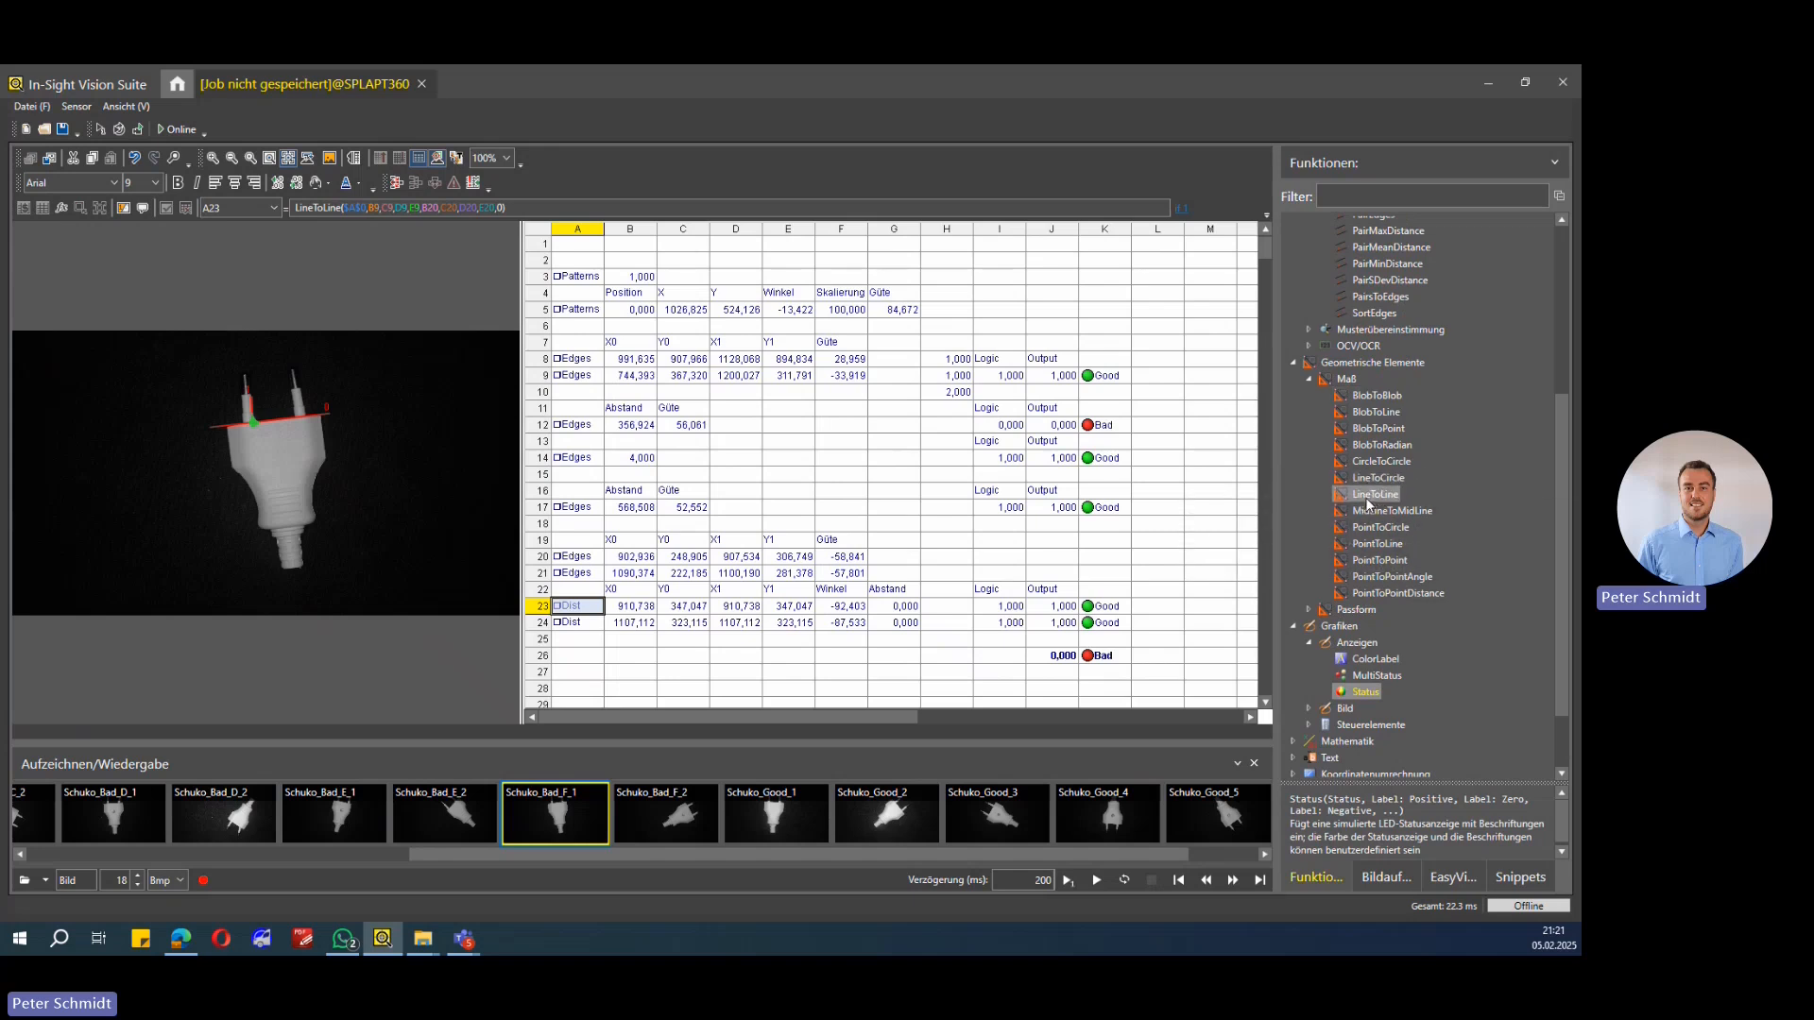
{"action": "mouse_move", "coordinate": [1366, 497]}
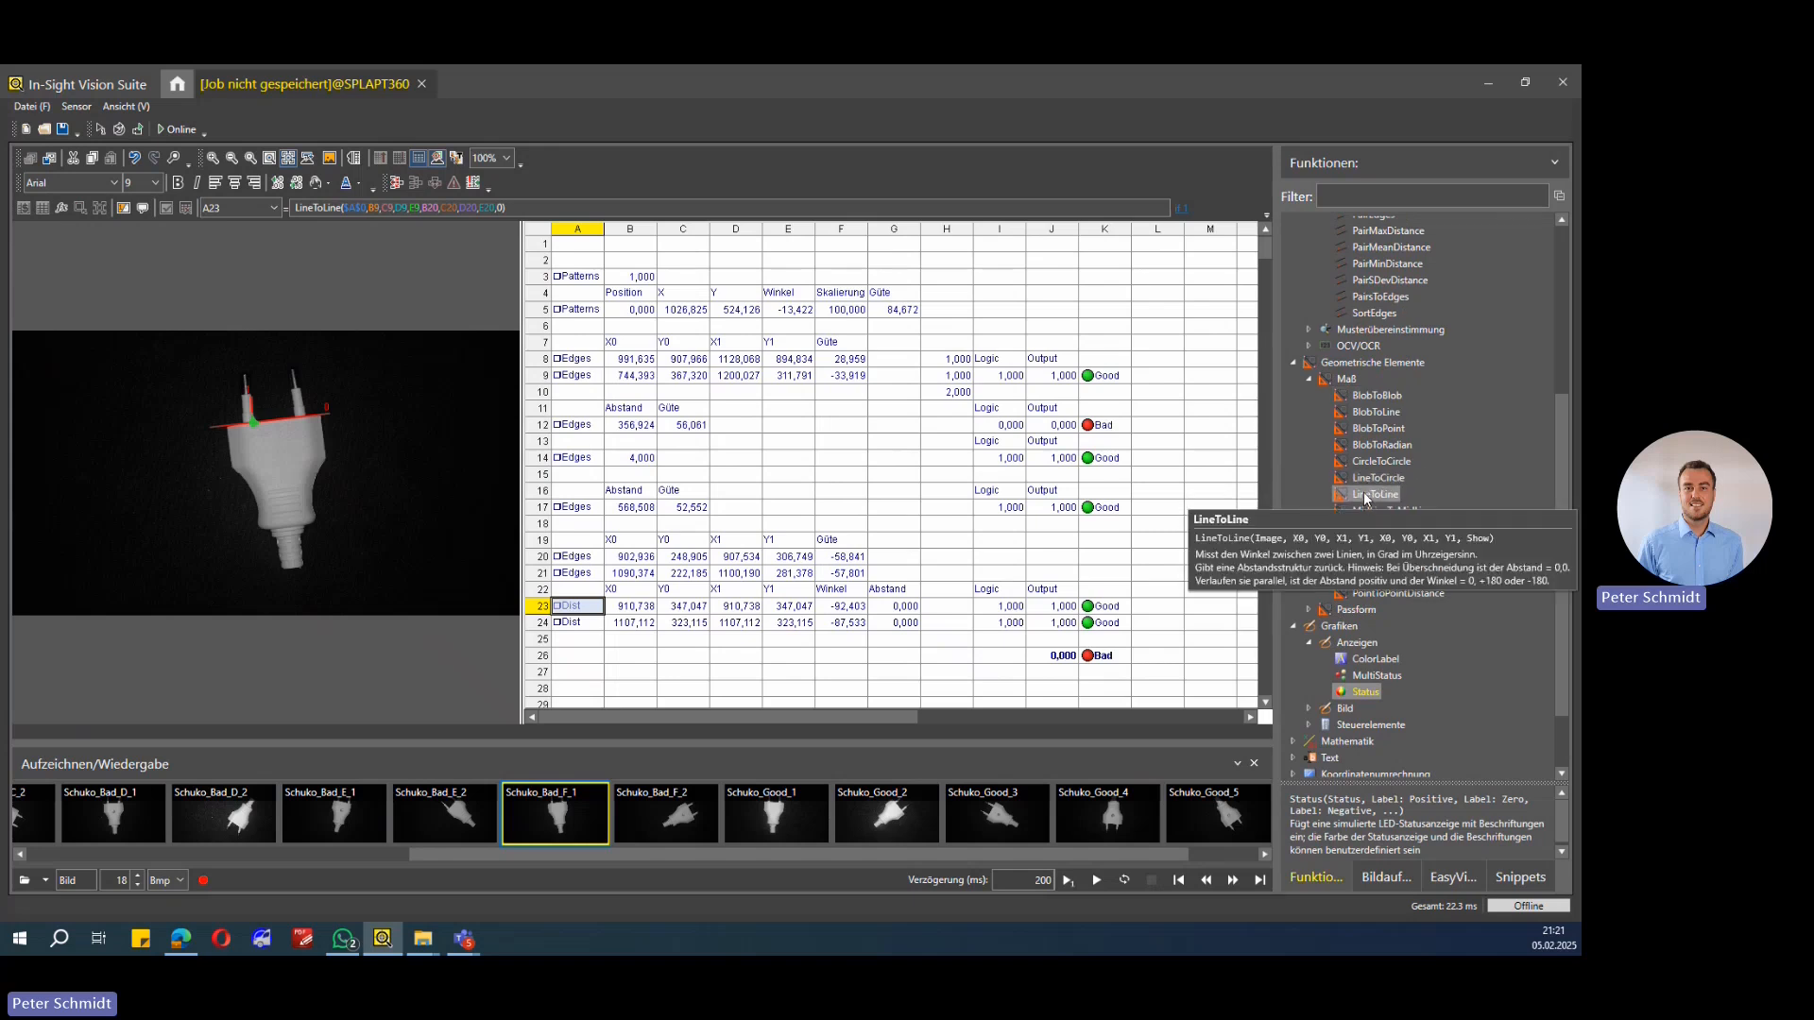
{"action": "double_click", "coordinate": [578, 607]}
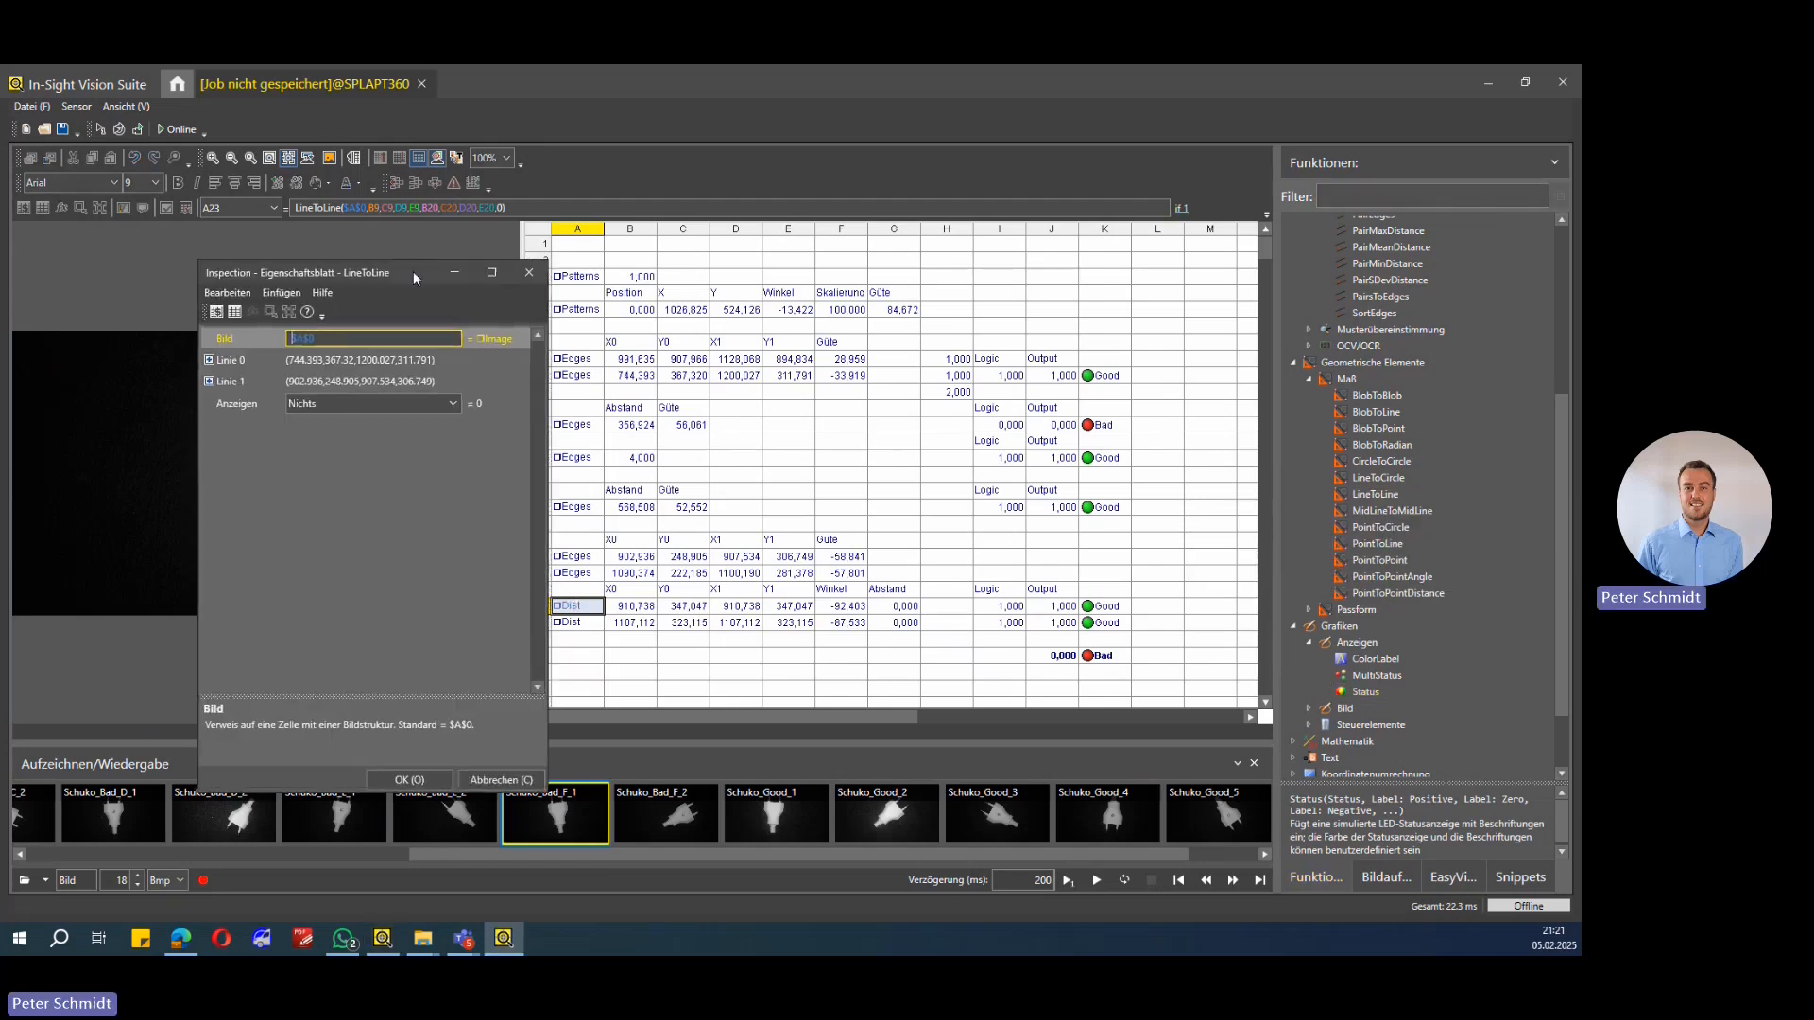
{"action": "left_click_drag", "start_coordinate": [412, 271], "coordinate": [1102, 295]}
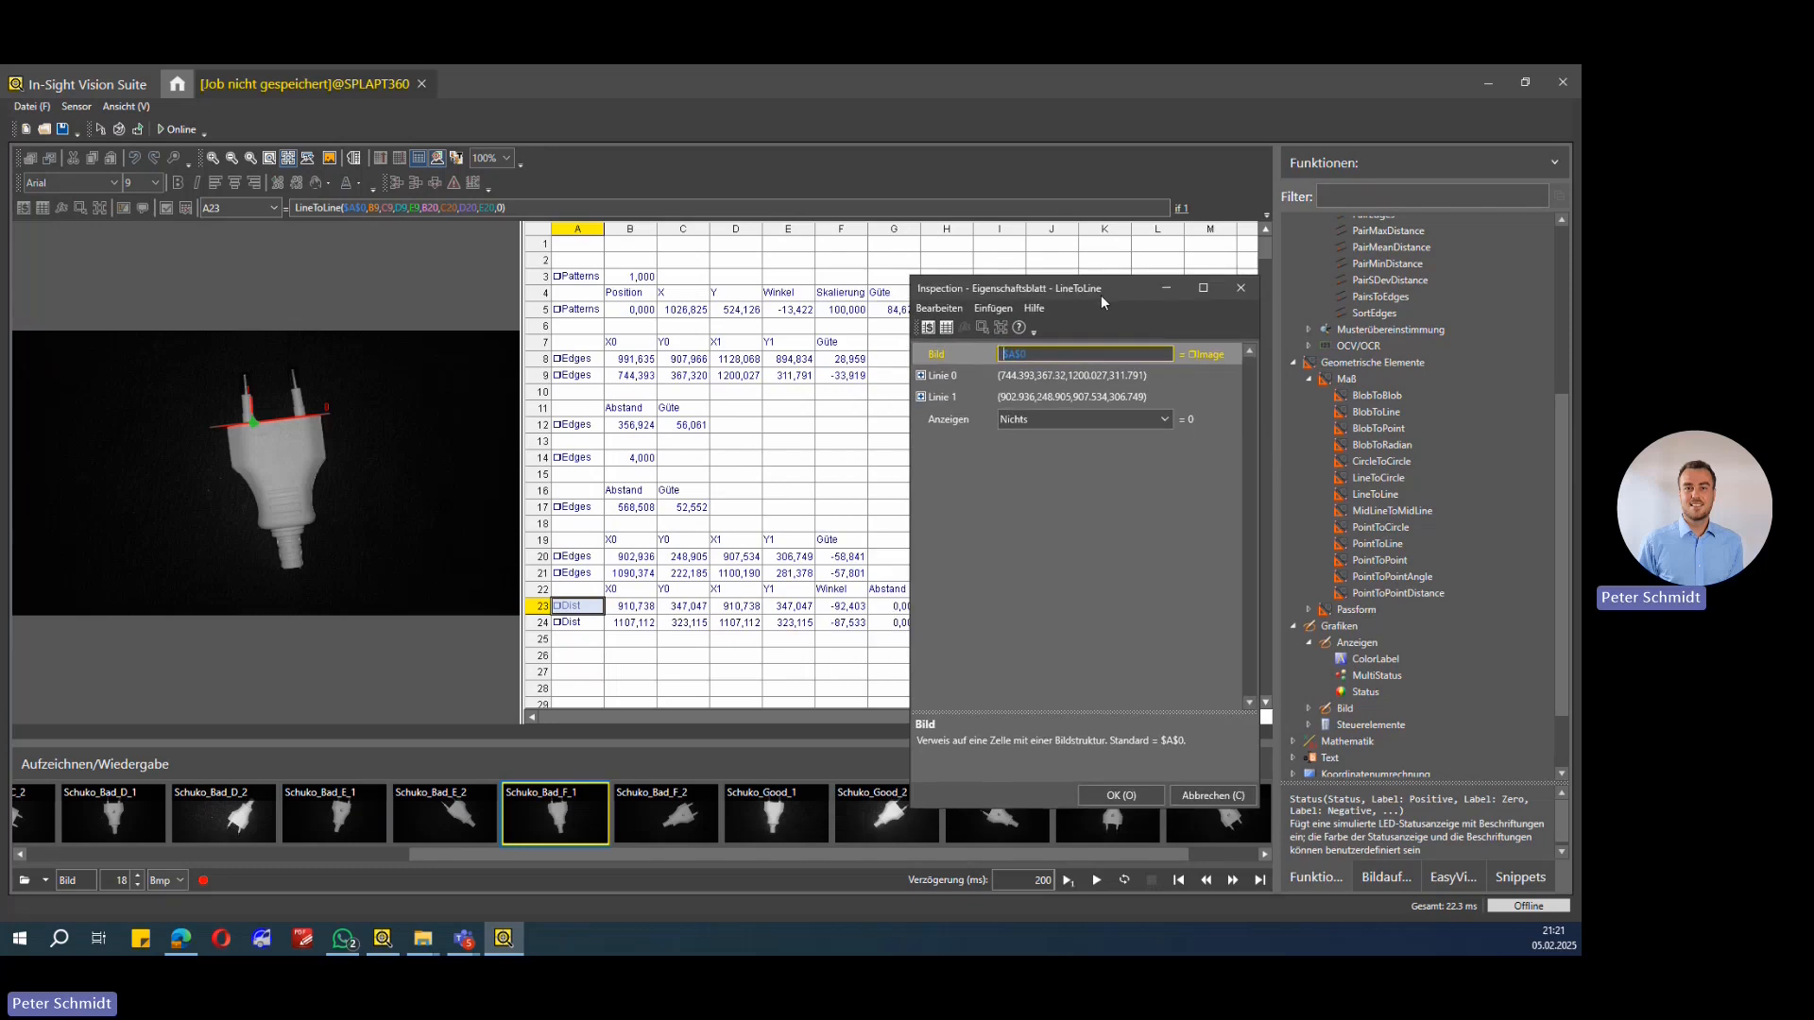
{"action": "left_click", "coordinate": [946, 376]}
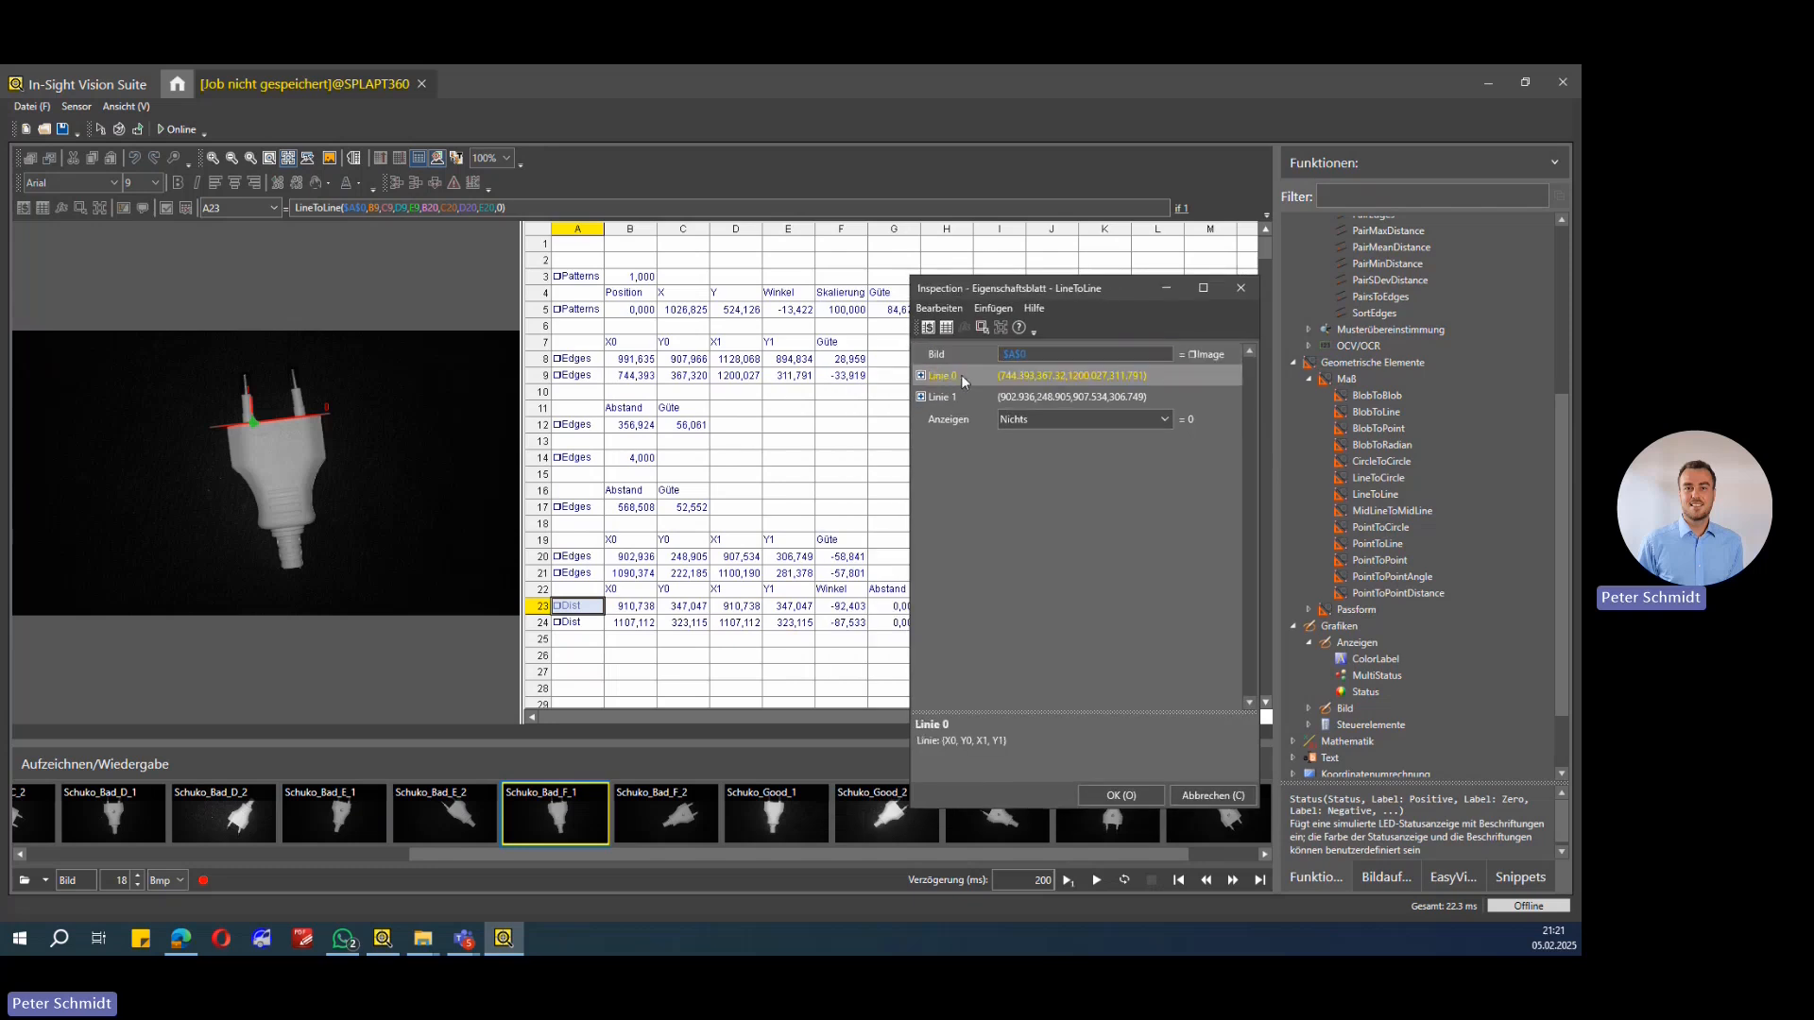
{"action": "left_click", "coordinate": [943, 328]}
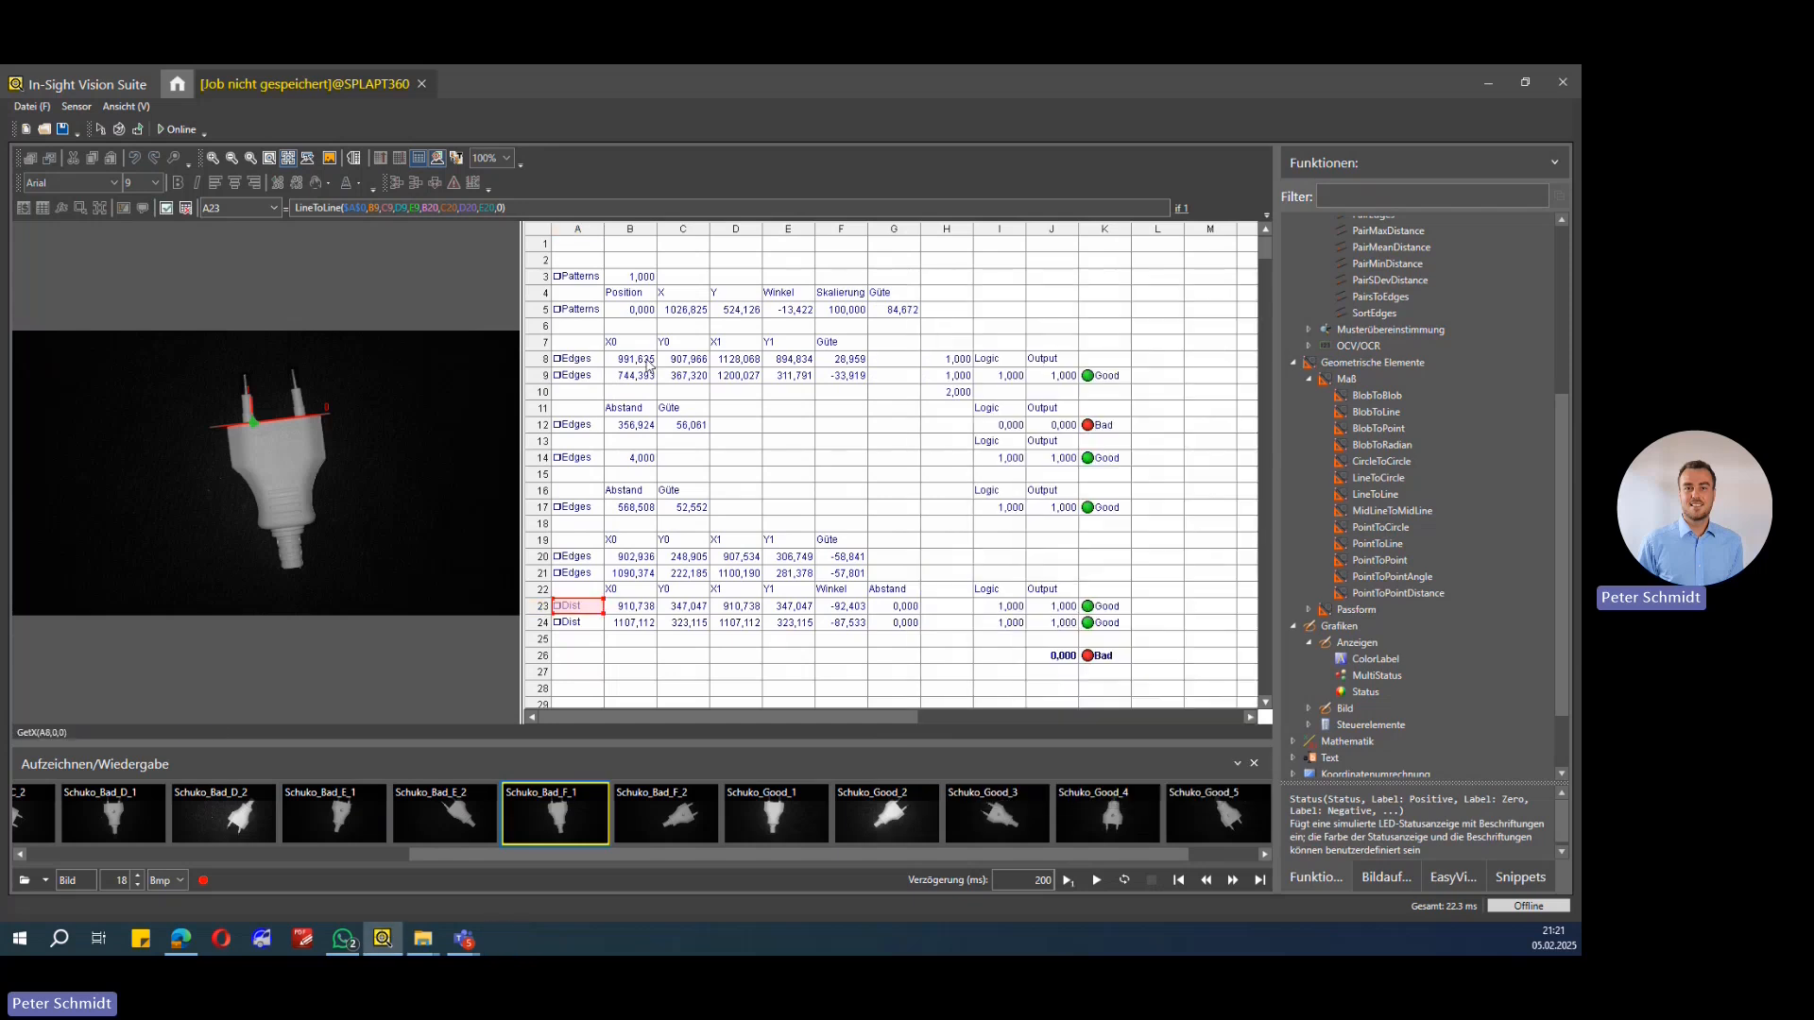
{"action": "scroll", "coordinate": [799, 499], "scroll_direction": "up", "scroll_amount": 1}
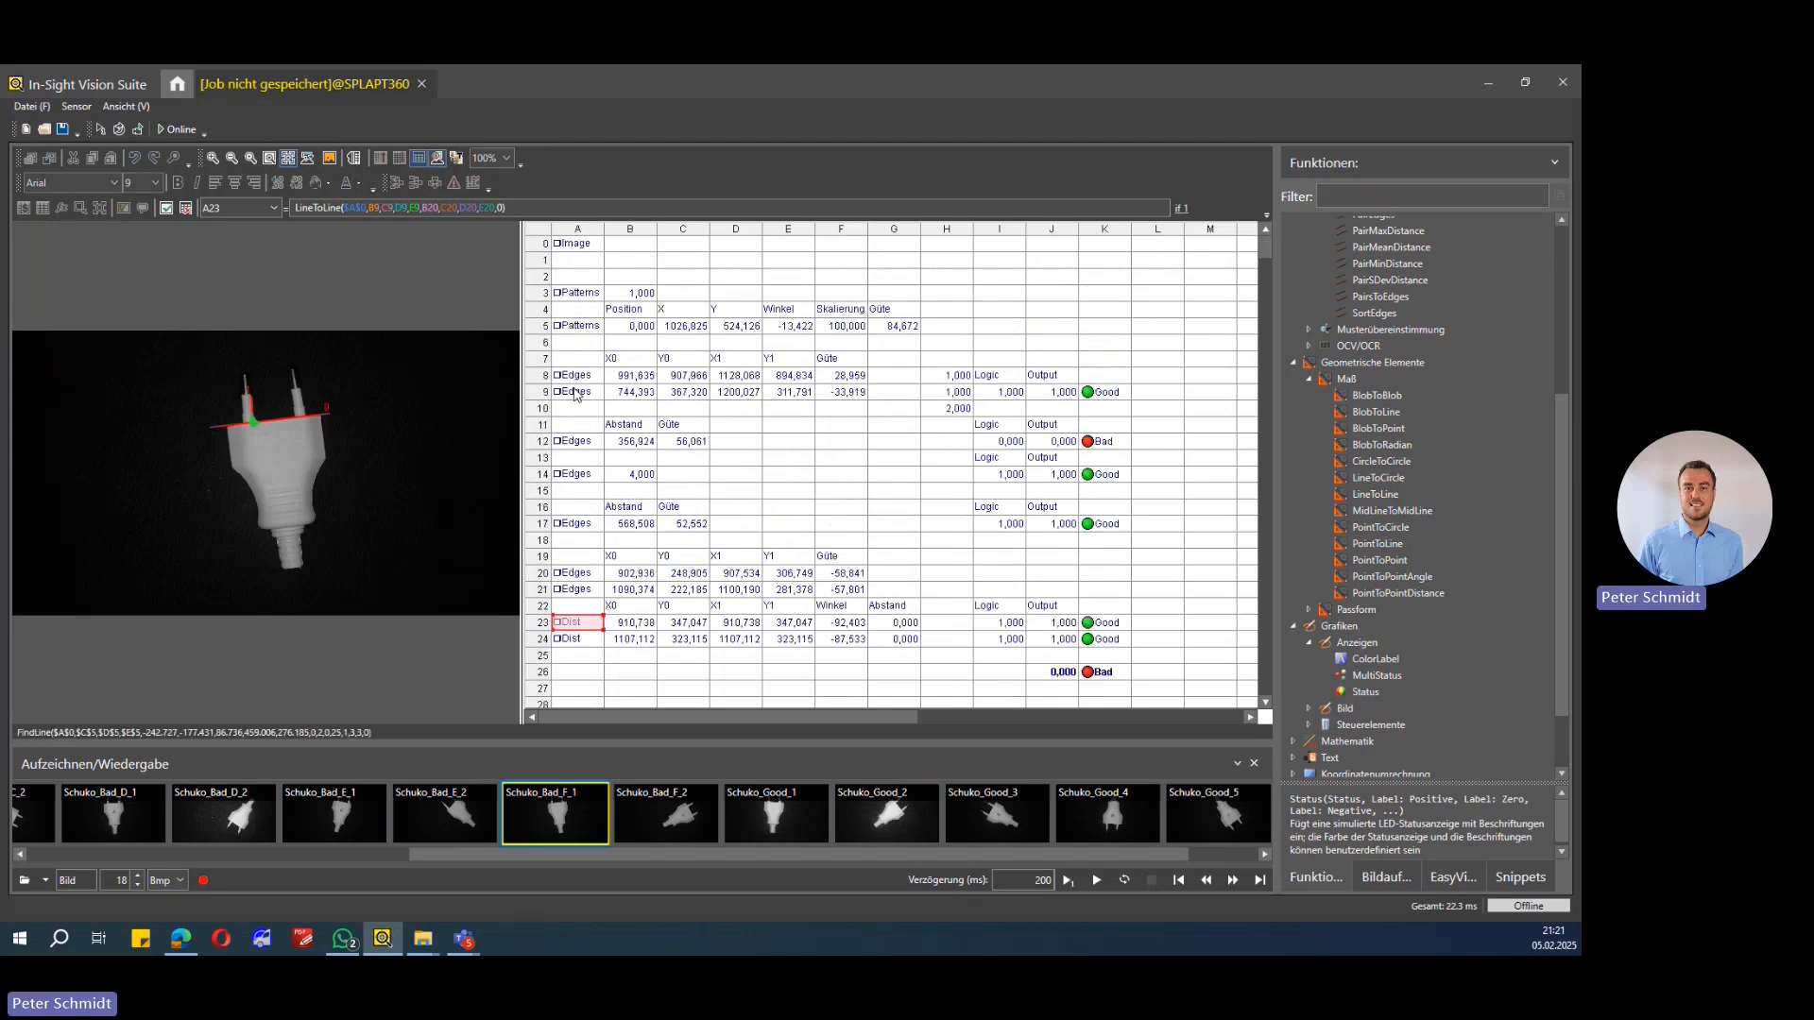
{"action": "left_click_drag", "start_coordinate": [627, 393], "coordinate": [803, 392]}
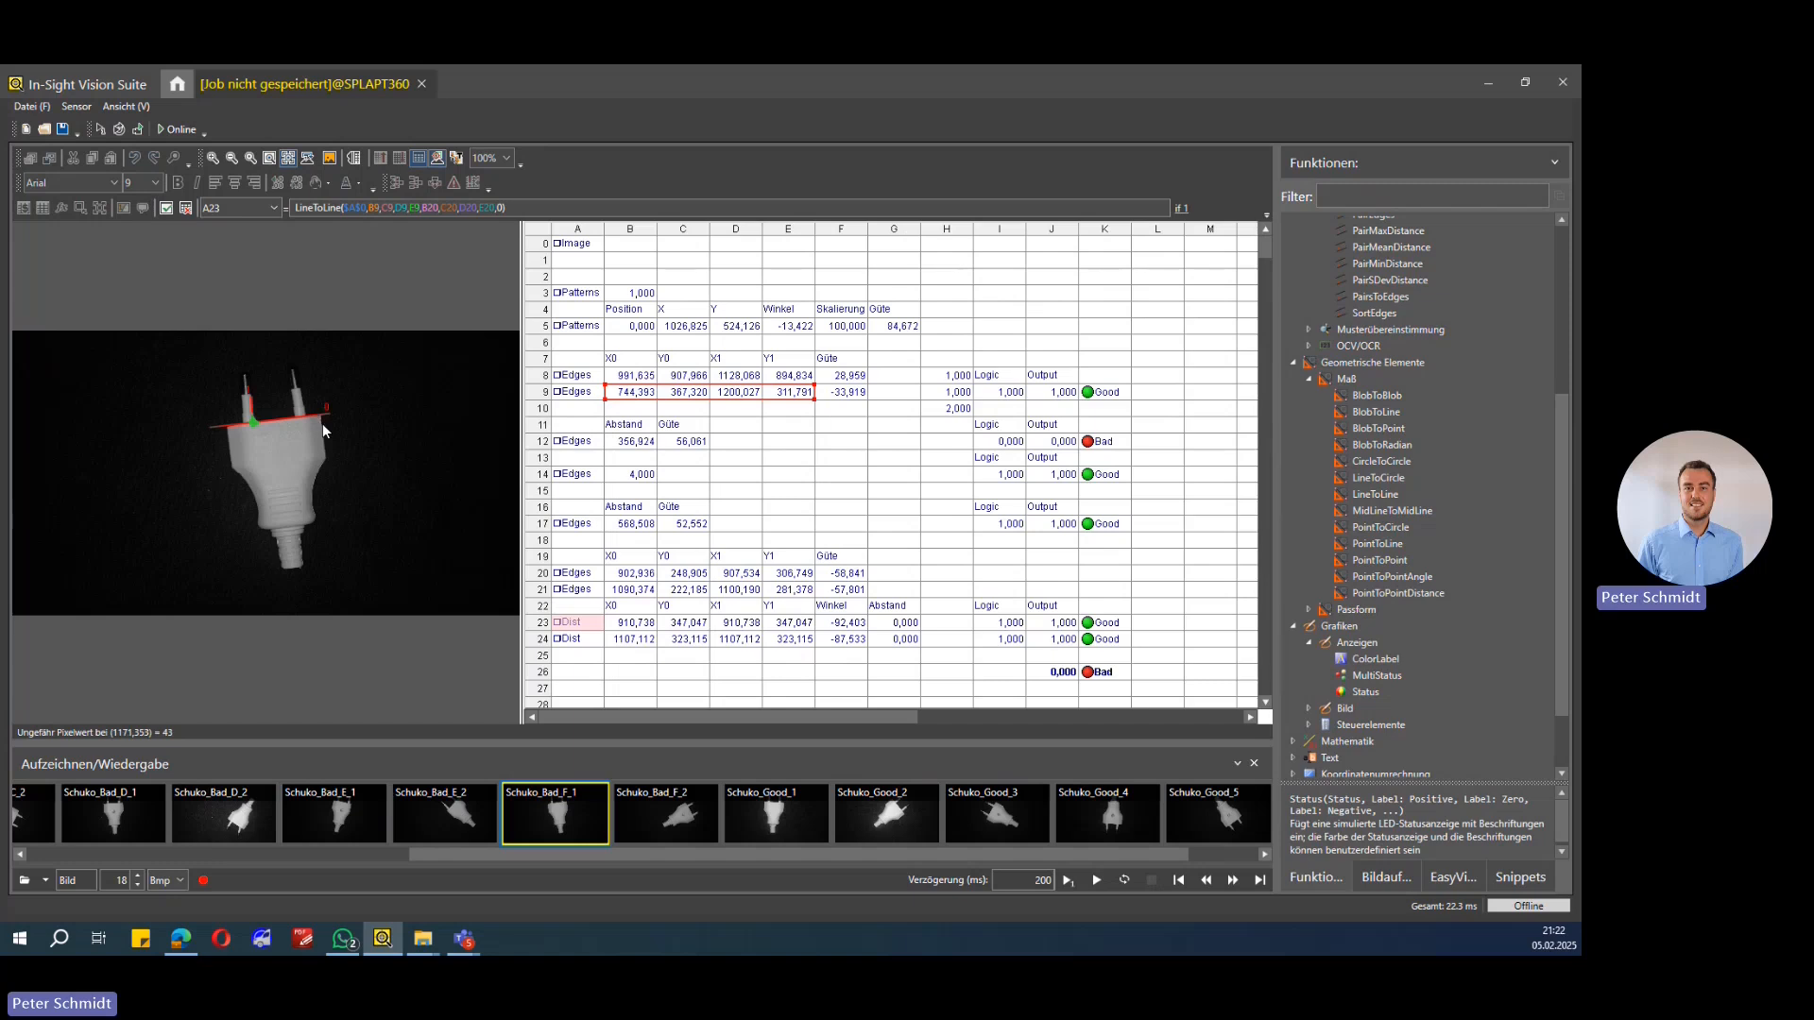
Step: Try to set Line 1 of the LineToLine in A23 to cells B23 to E23, dismissing the error afterwards
{"action": "double_click", "coordinate": [577, 623]}
{"action": "left_click", "coordinate": [945, 398]}
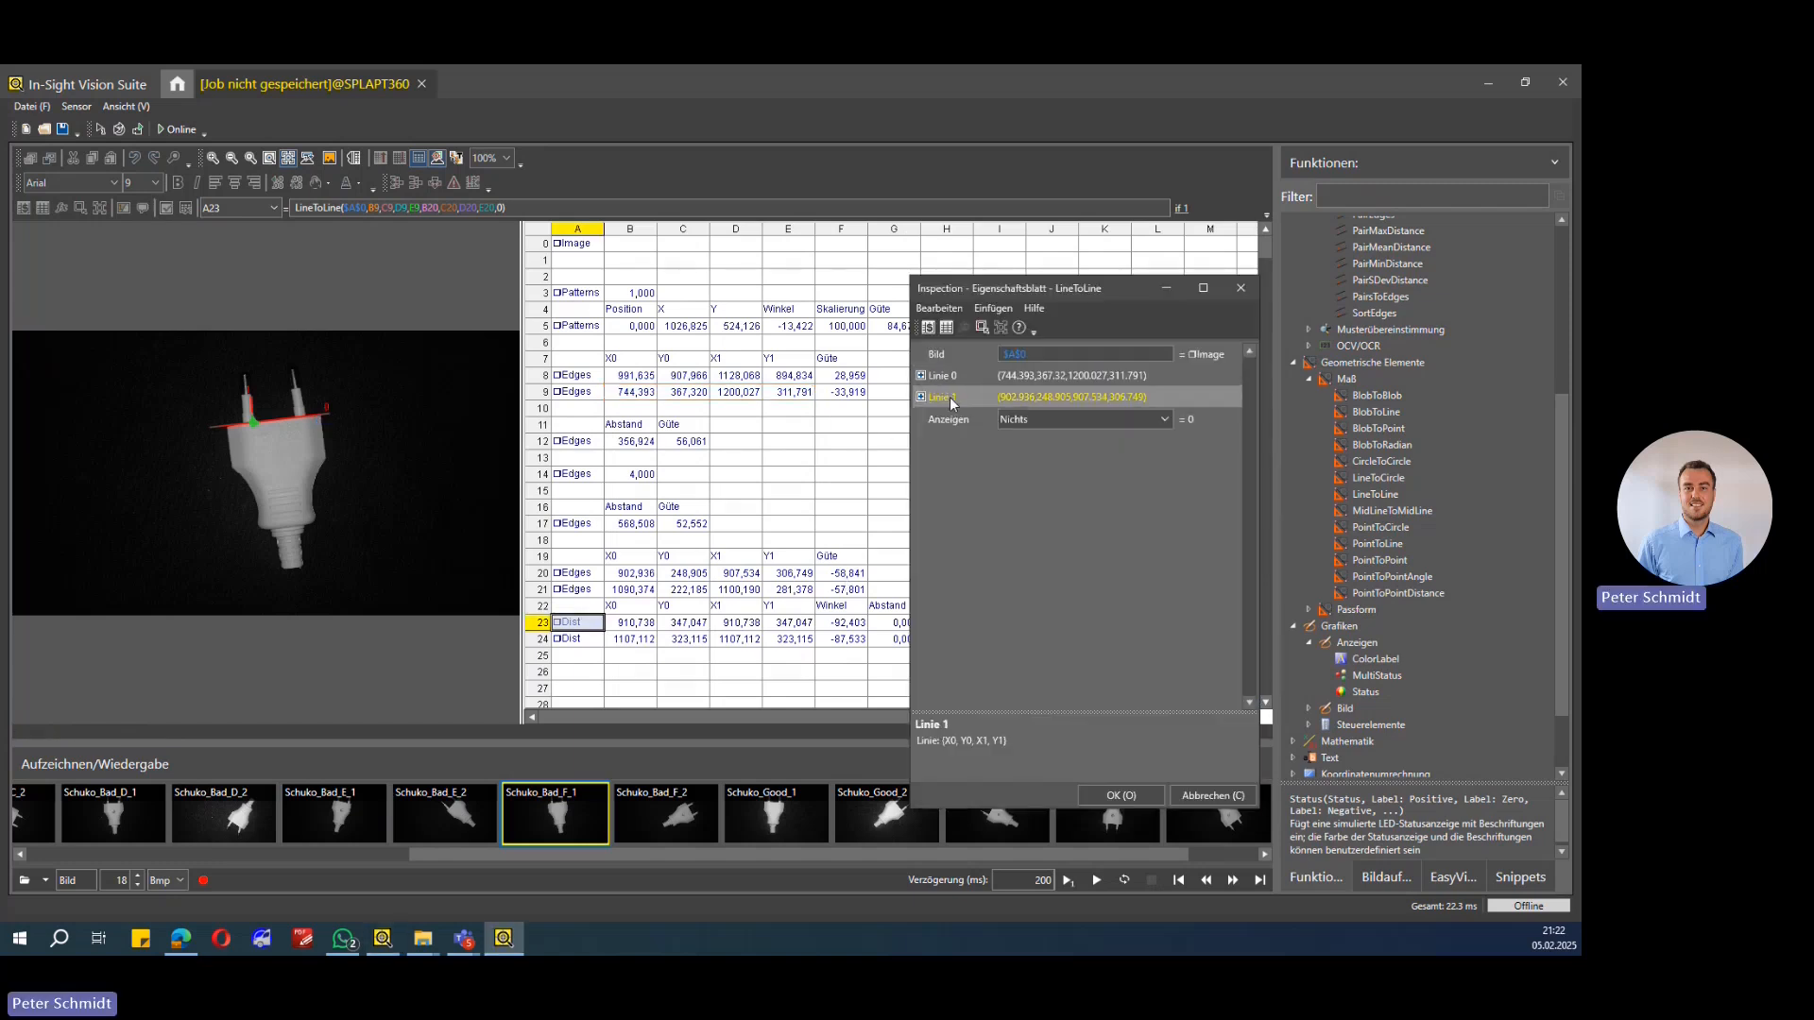
{"action": "double_click", "coordinate": [951, 403]}
{"action": "left_click", "coordinate": [437, 372]}
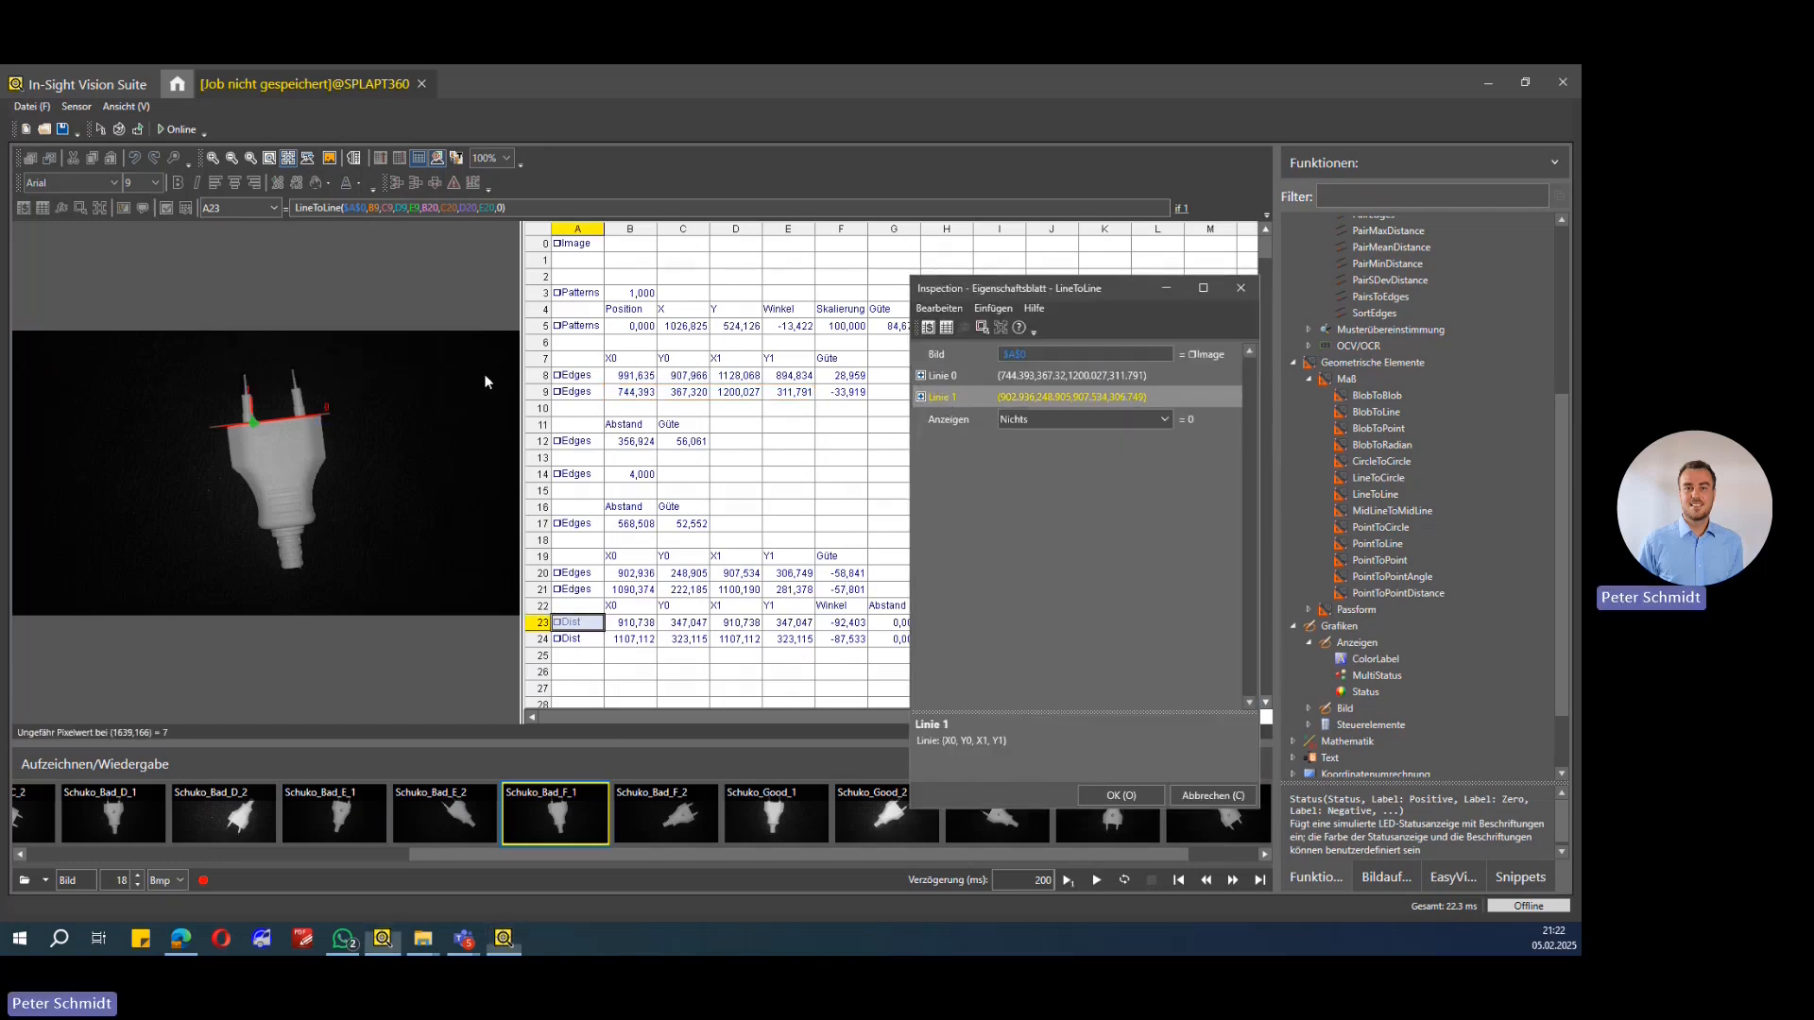
{"action": "left_click", "coordinate": [945, 329]}
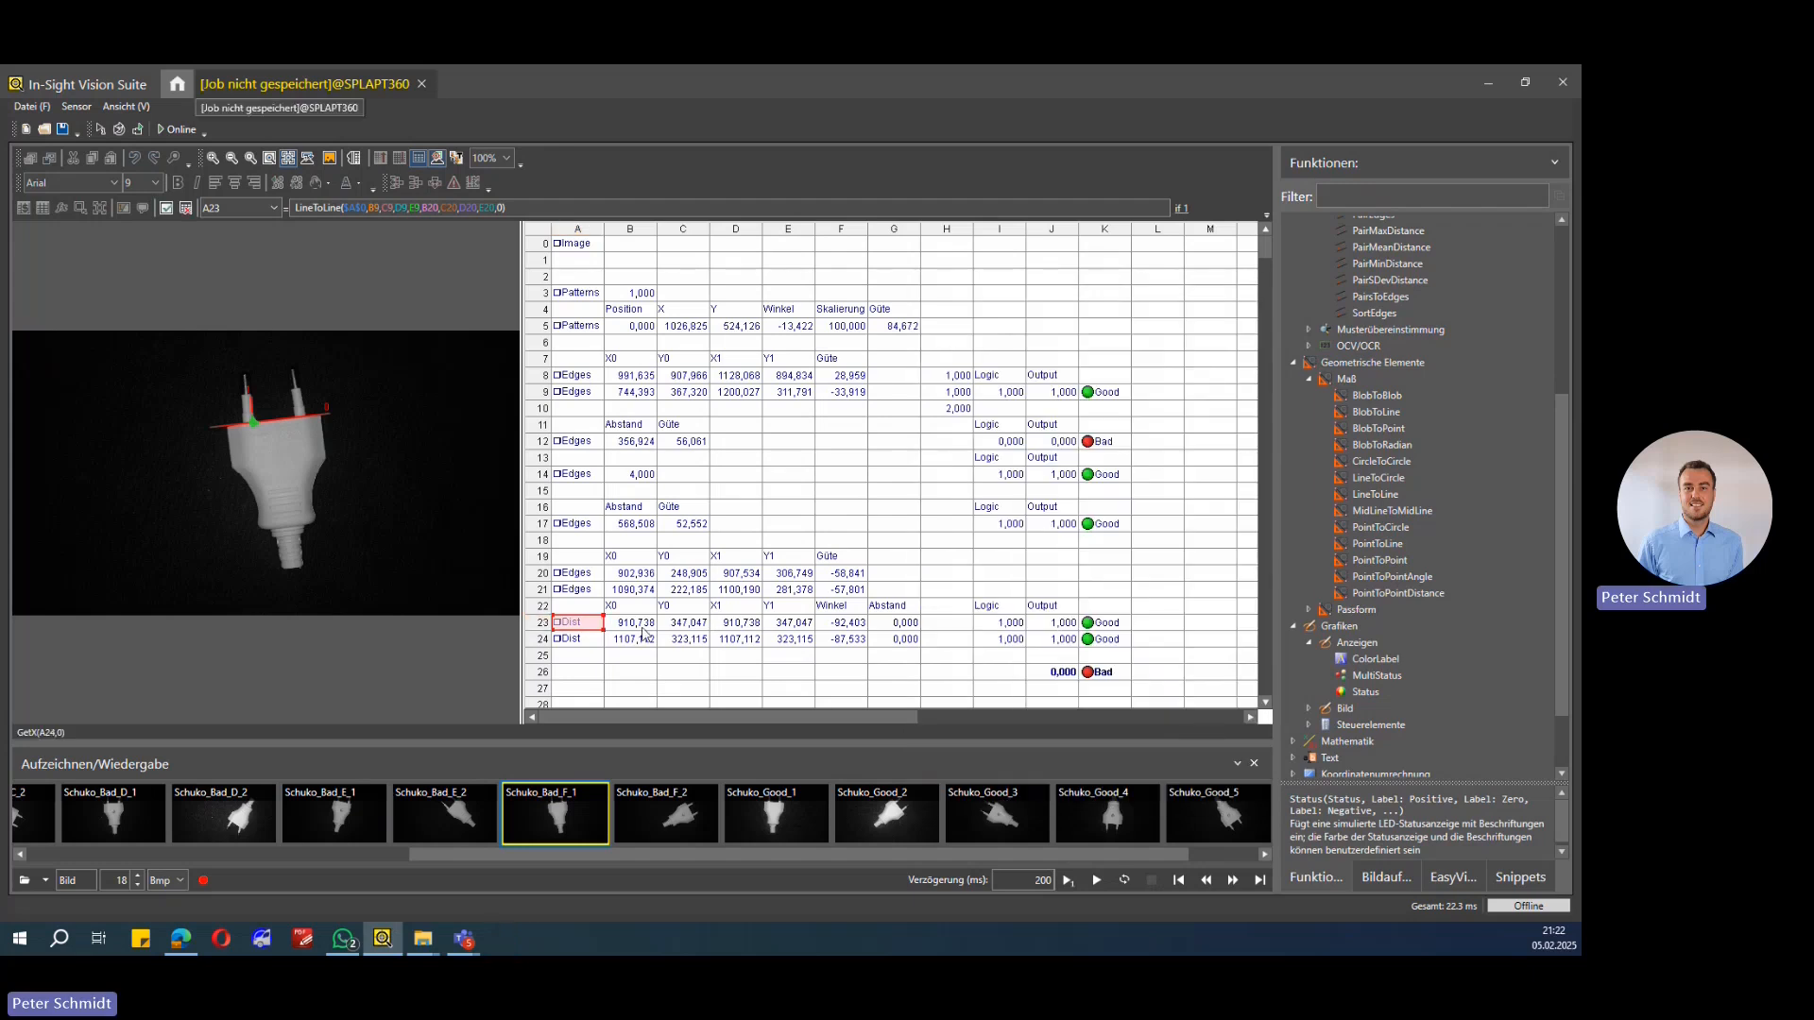
{"action": "left_click_drag", "start_coordinate": [631, 626], "coordinate": [816, 627]}
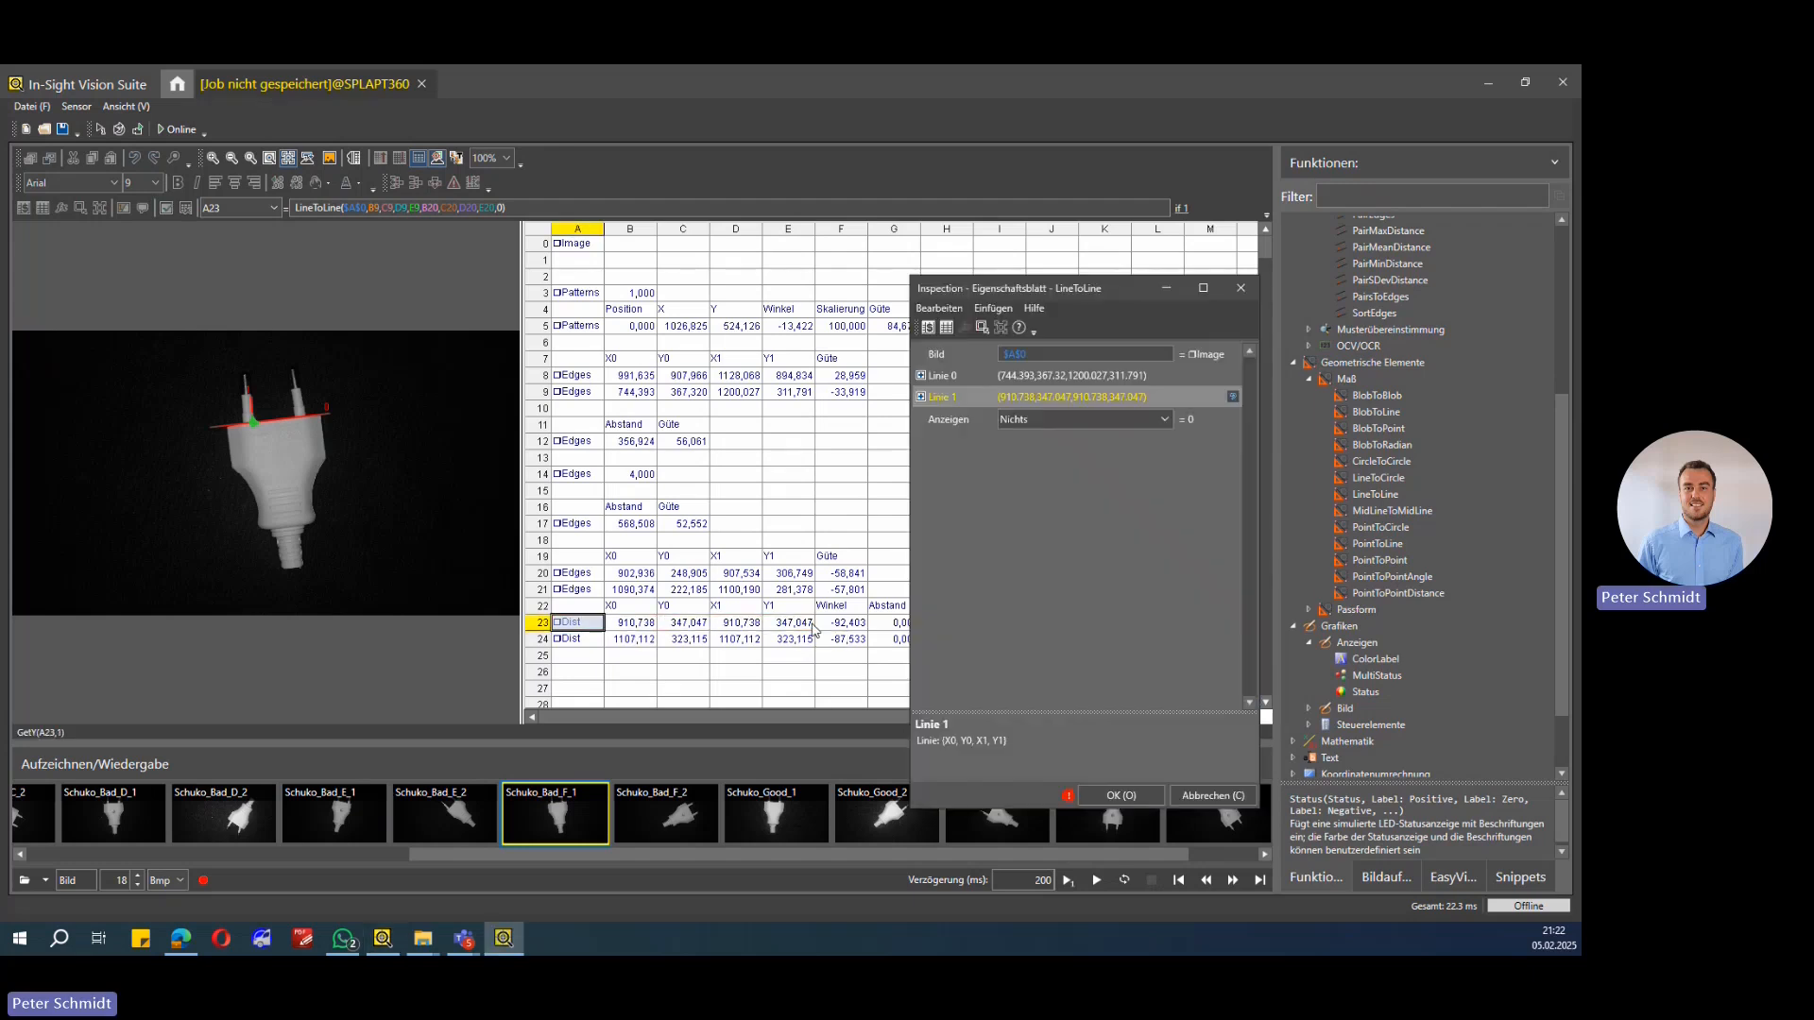
{"action": "left_click", "coordinate": [1121, 796]}
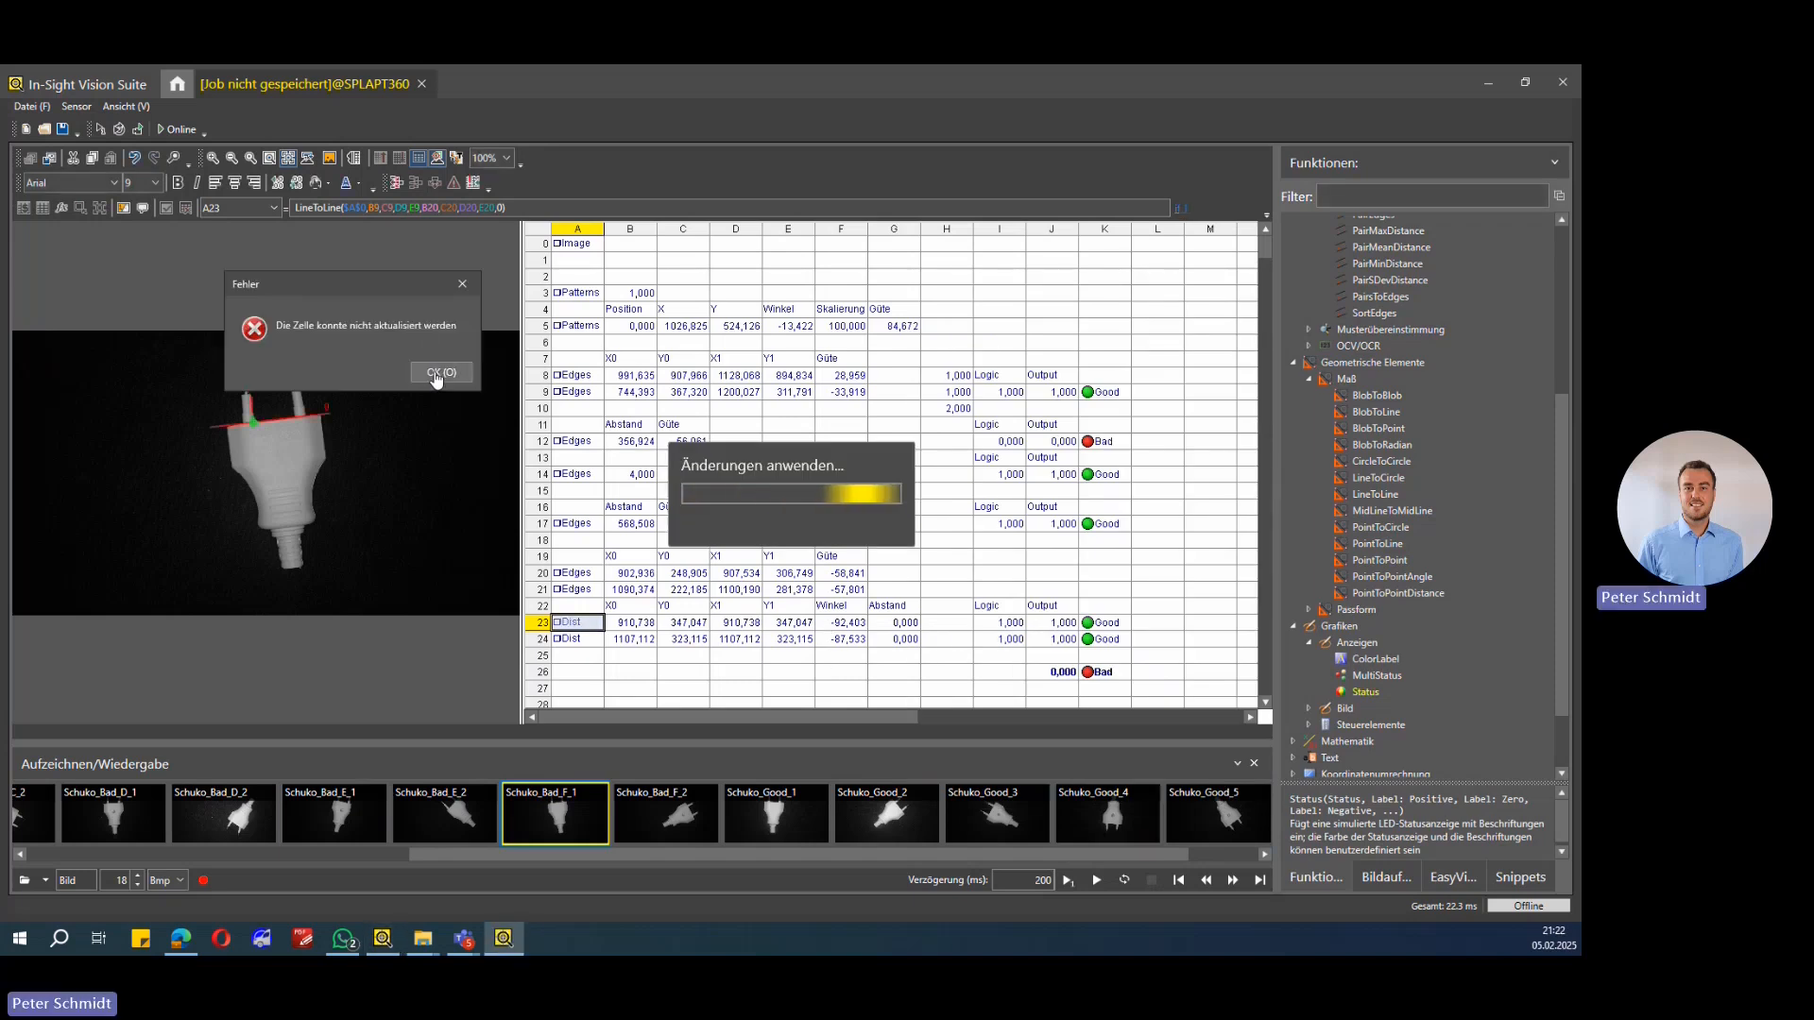
{"action": "left_click", "coordinate": [434, 370]}
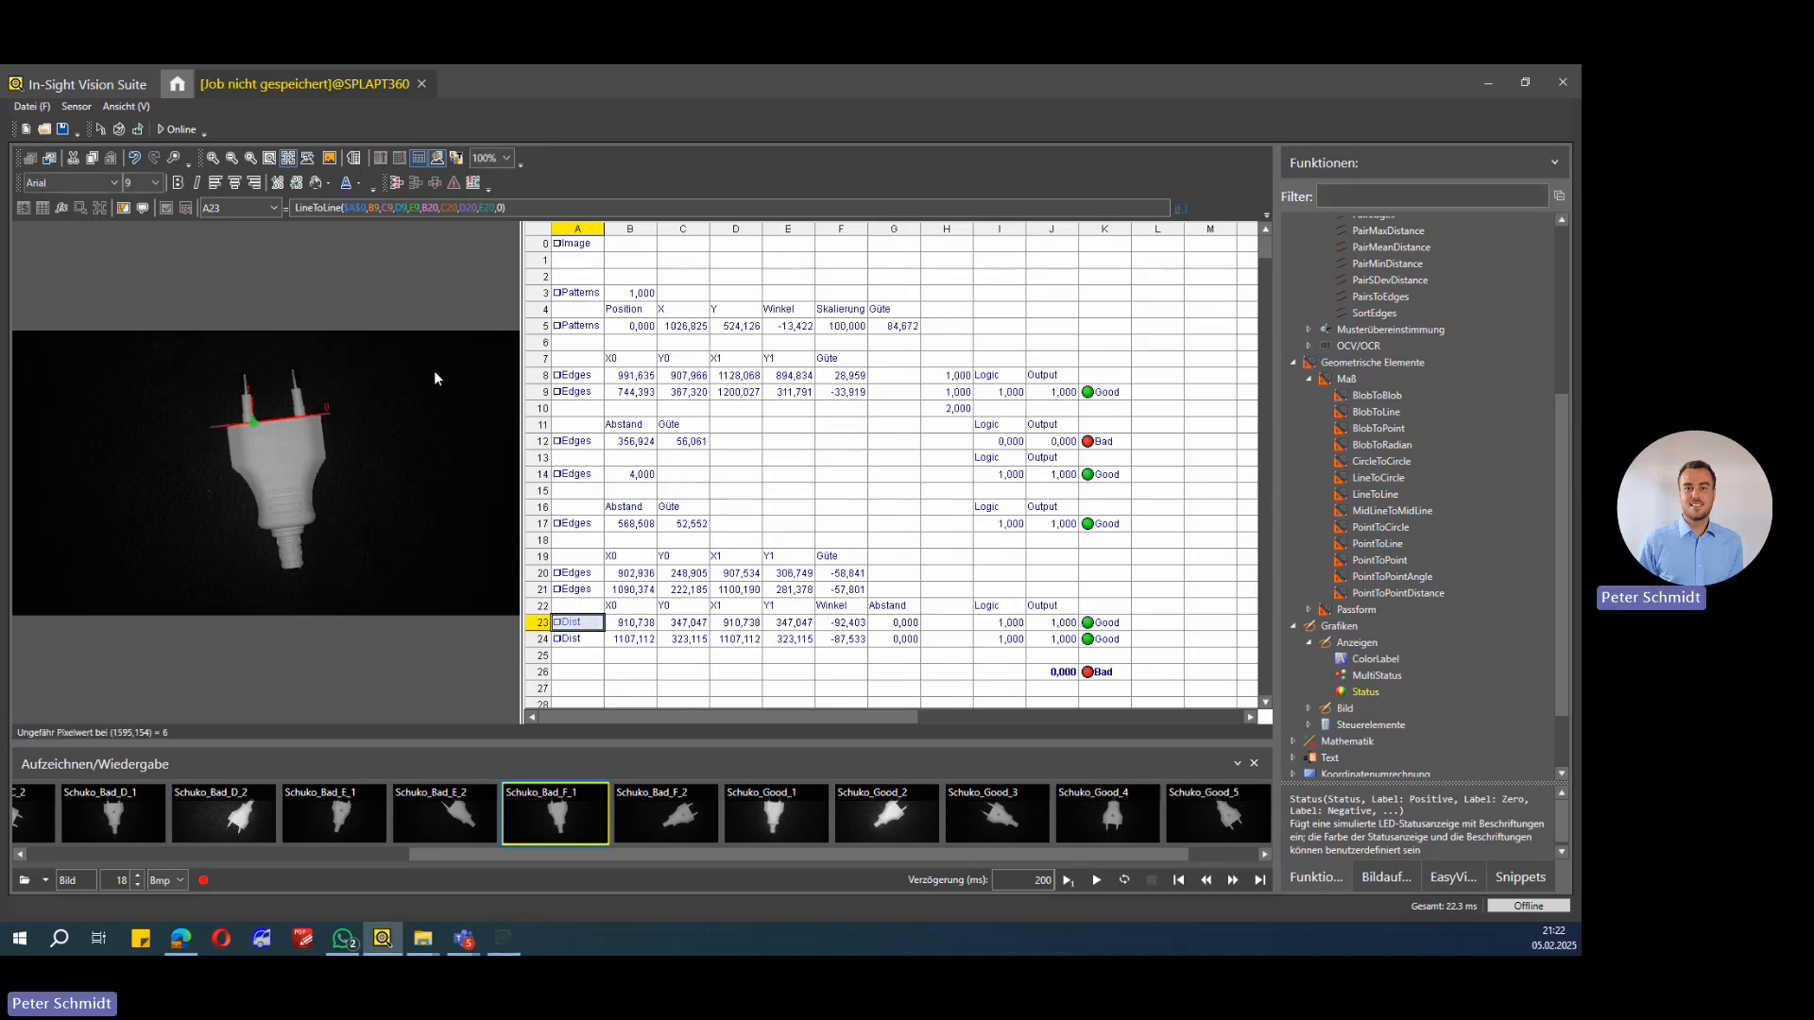
{"action": "left_click", "coordinate": [631, 625]}
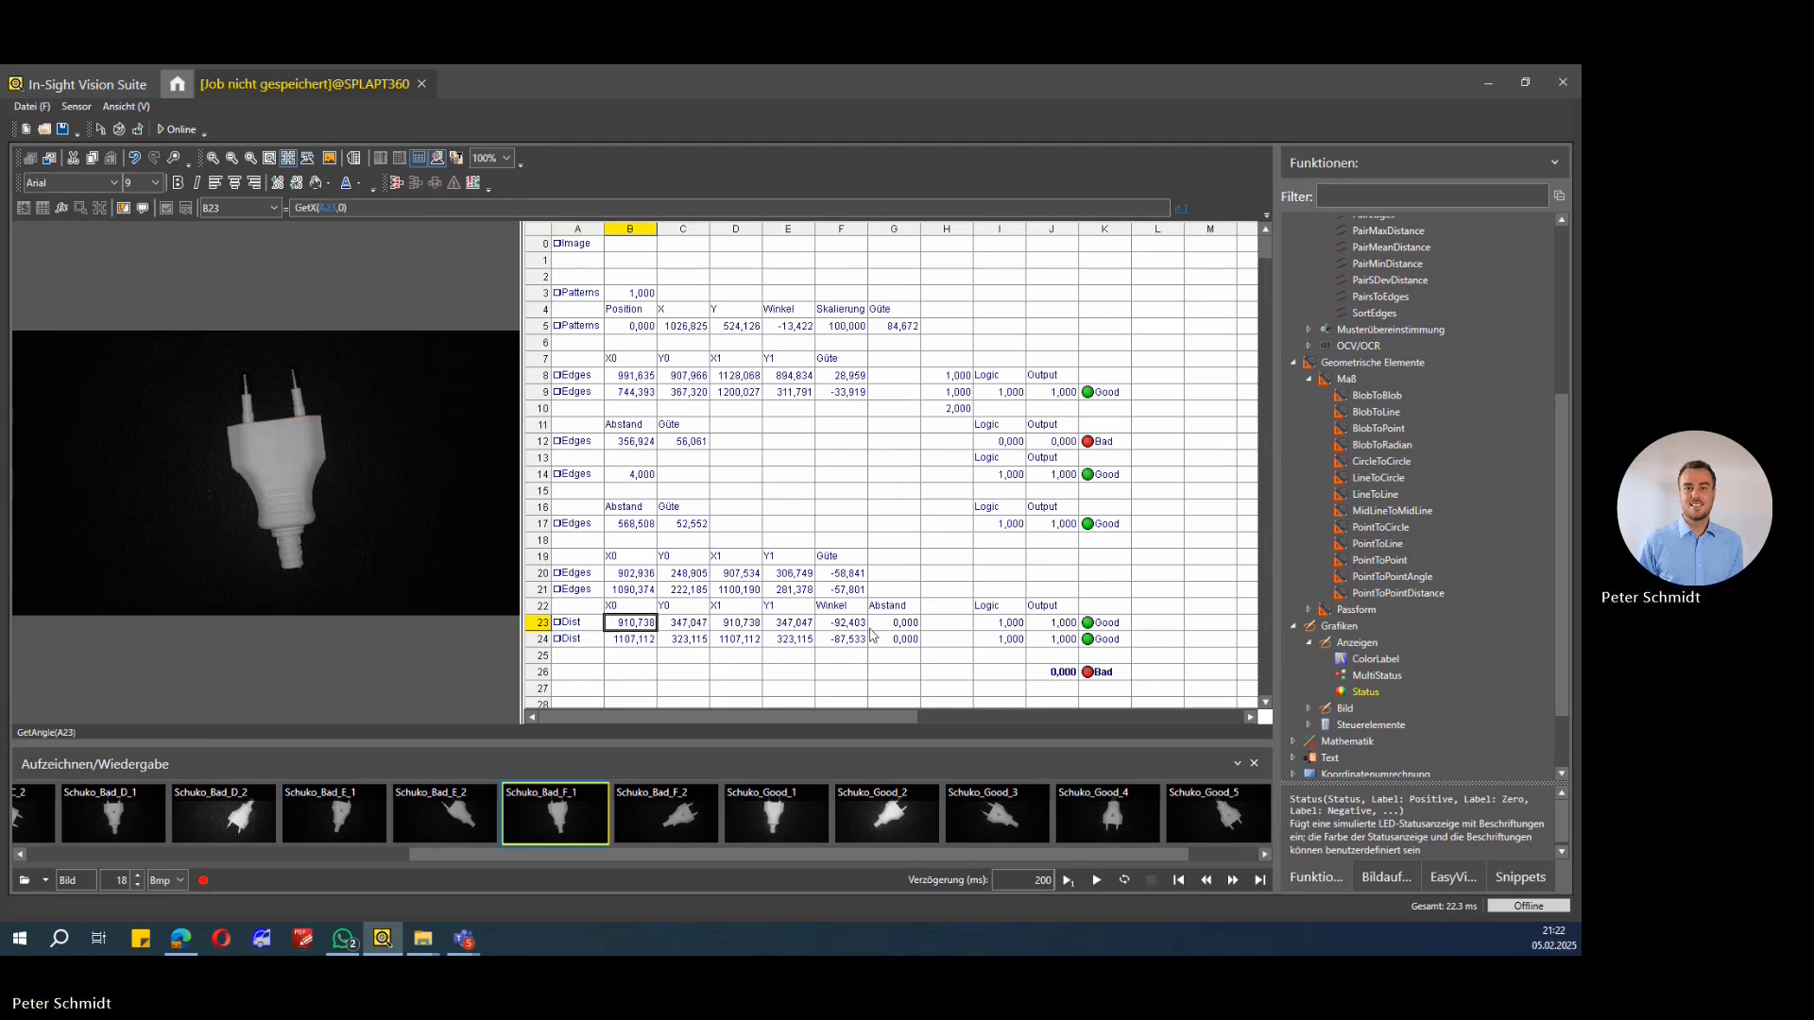
Step: Edit the reference inside I23's InRange(Abs(...),85,95) formula so it checks the angle in cell F23
{"action": "left_click", "coordinate": [844, 626]}
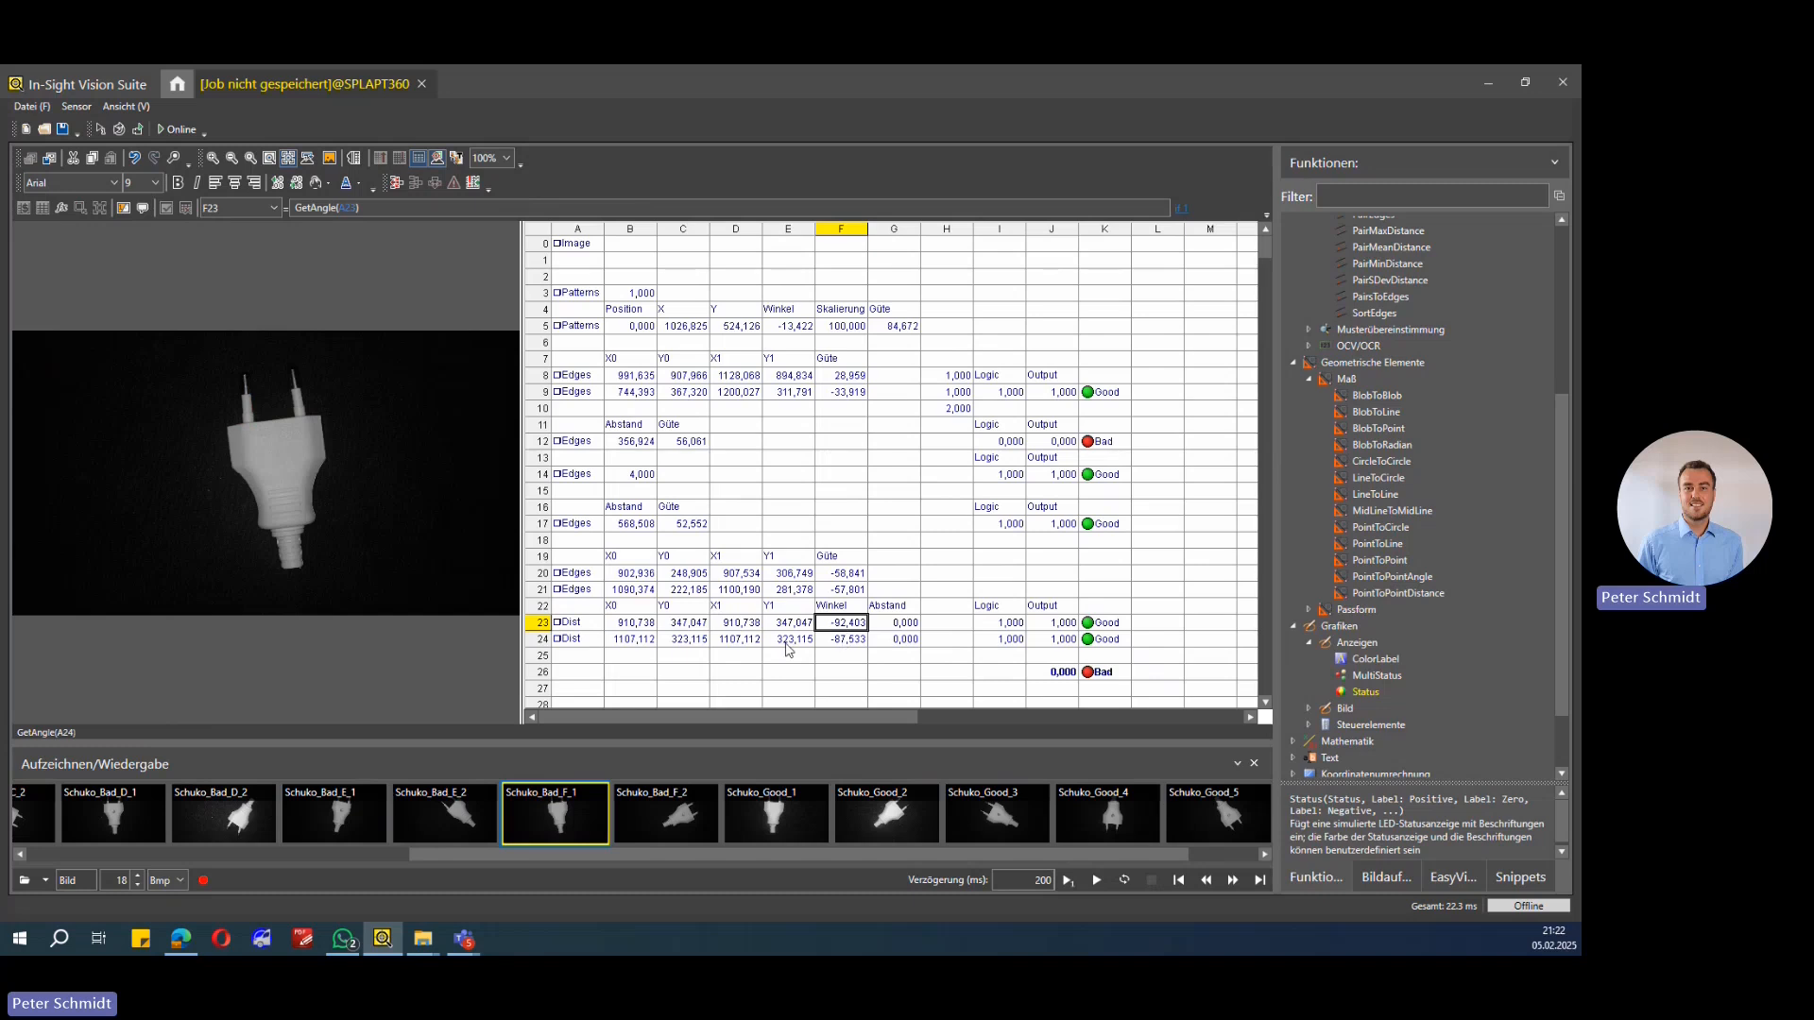
{"action": "left_click", "coordinate": [572, 646]}
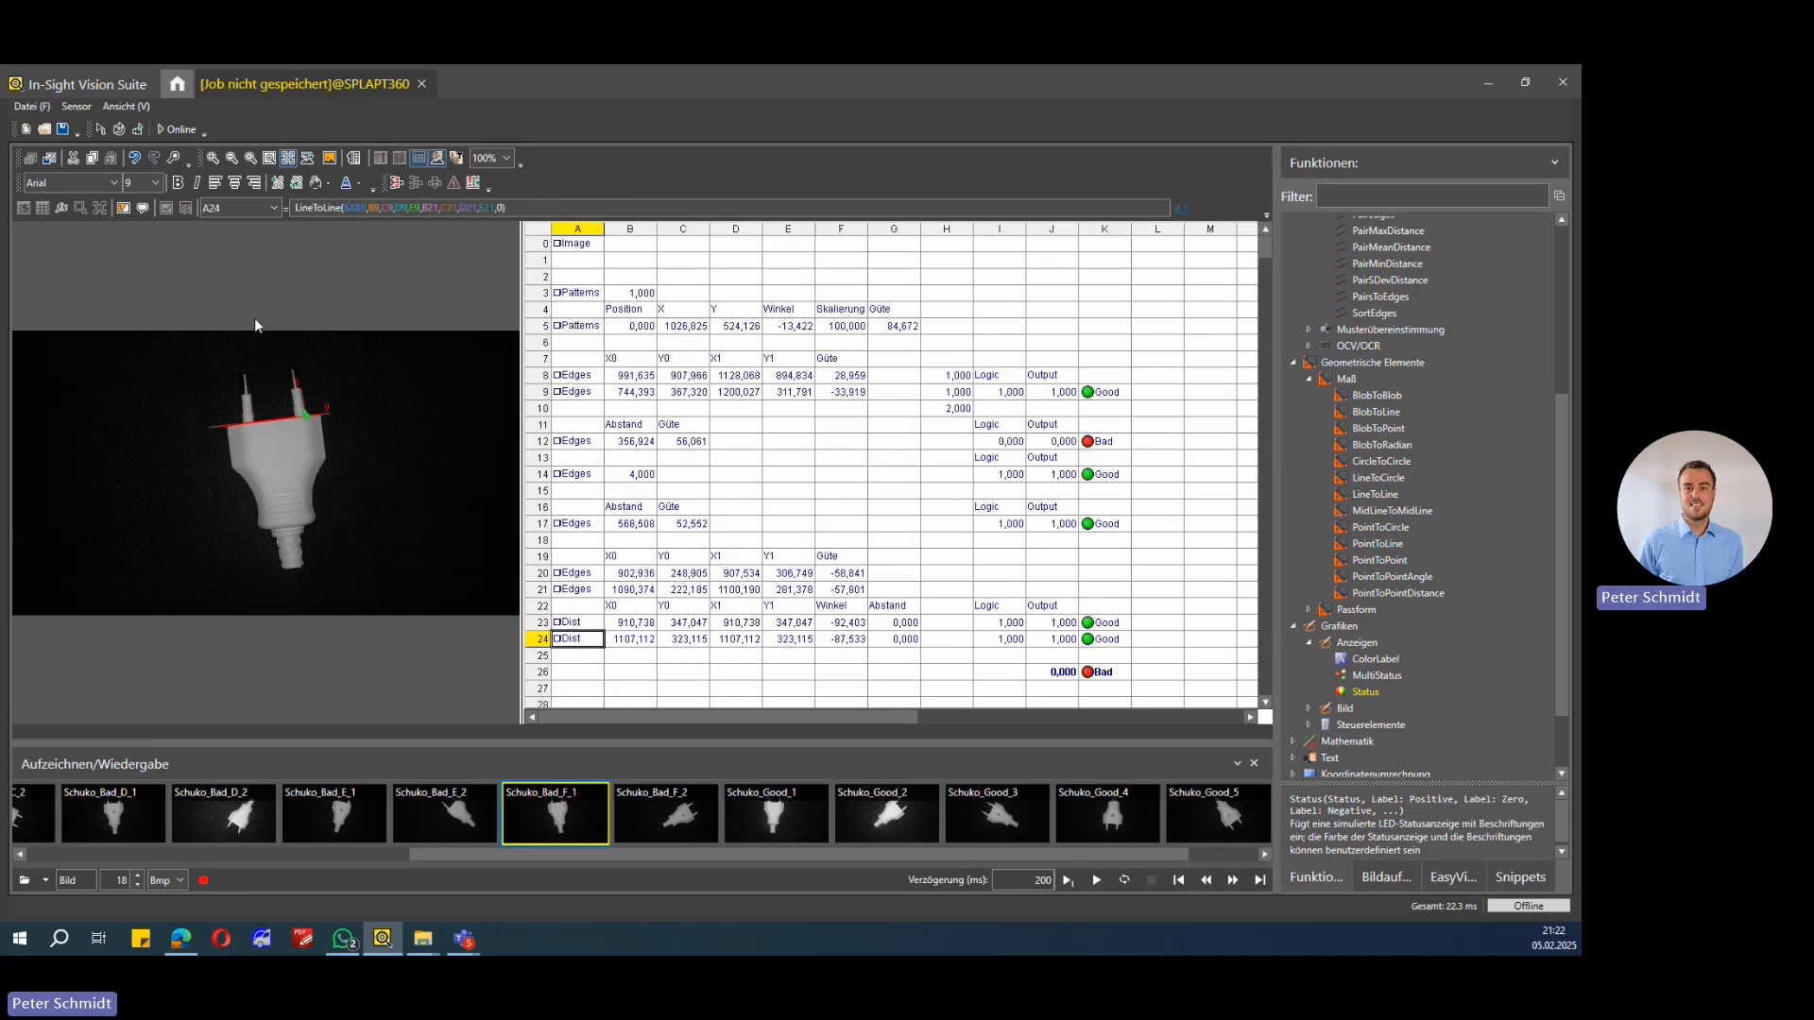
{"action": "left_click", "coordinate": [844, 642]}
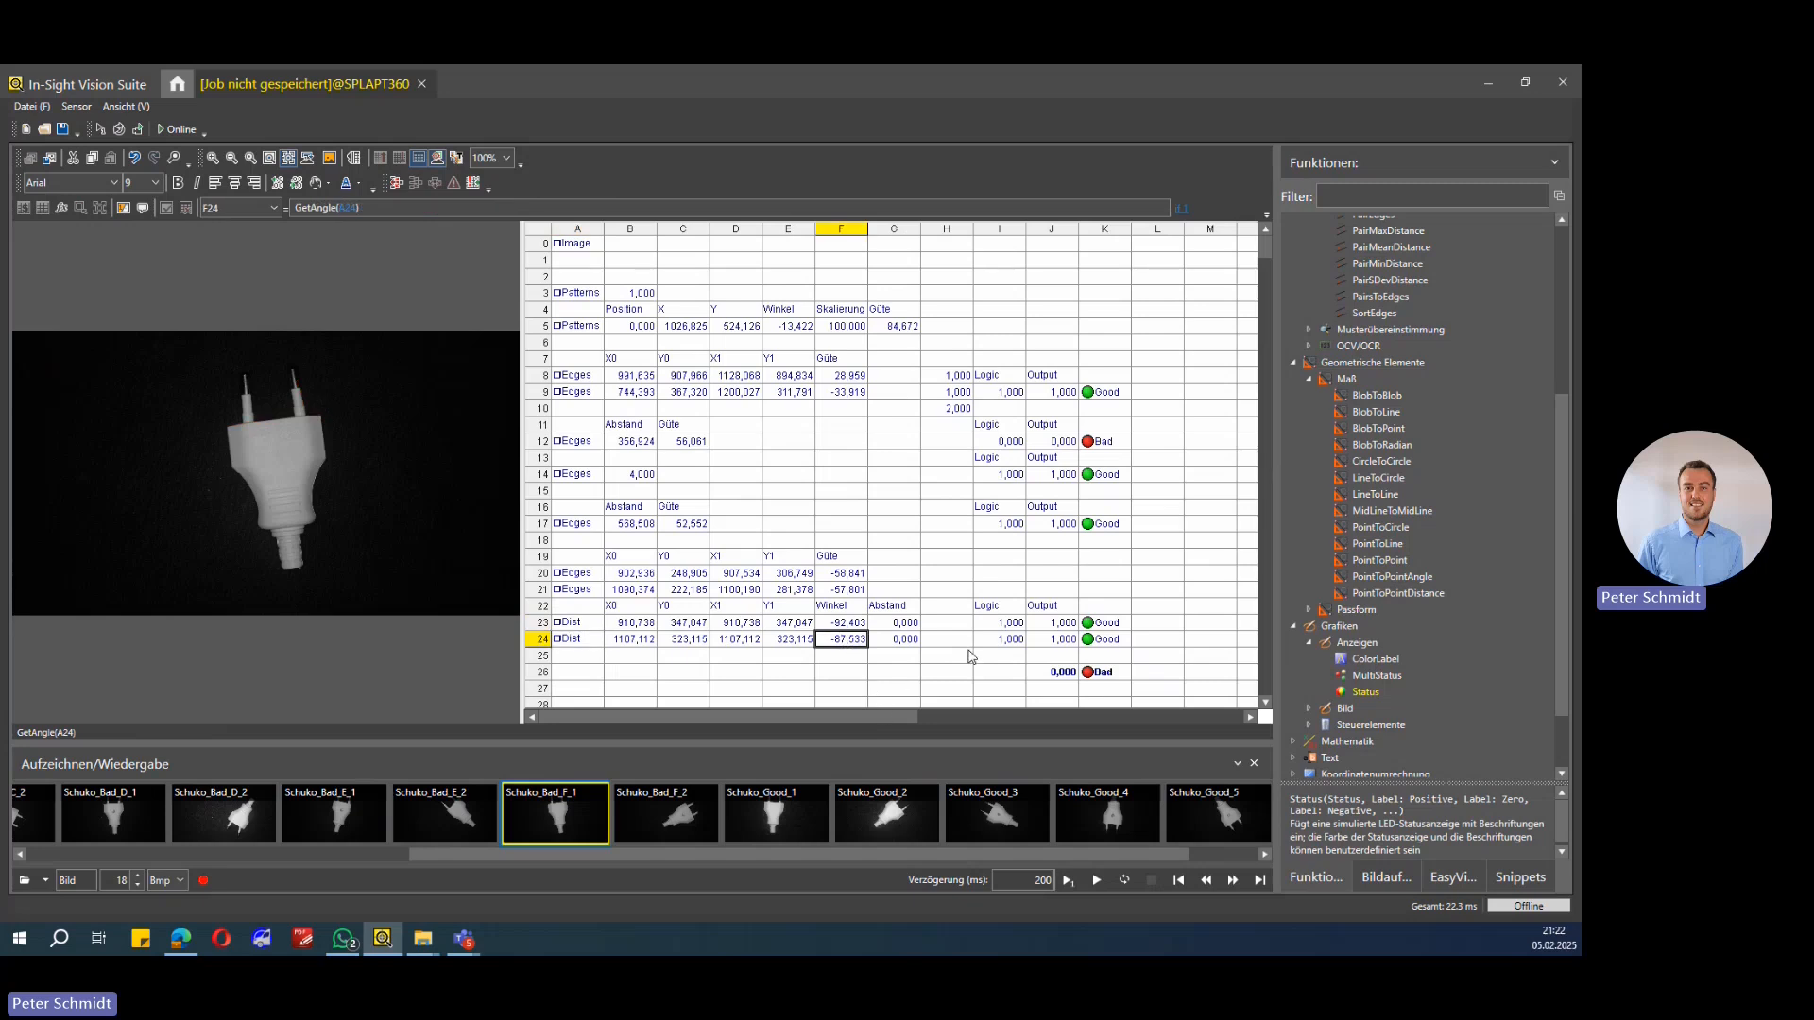
{"action": "left_click", "coordinate": [992, 626]}
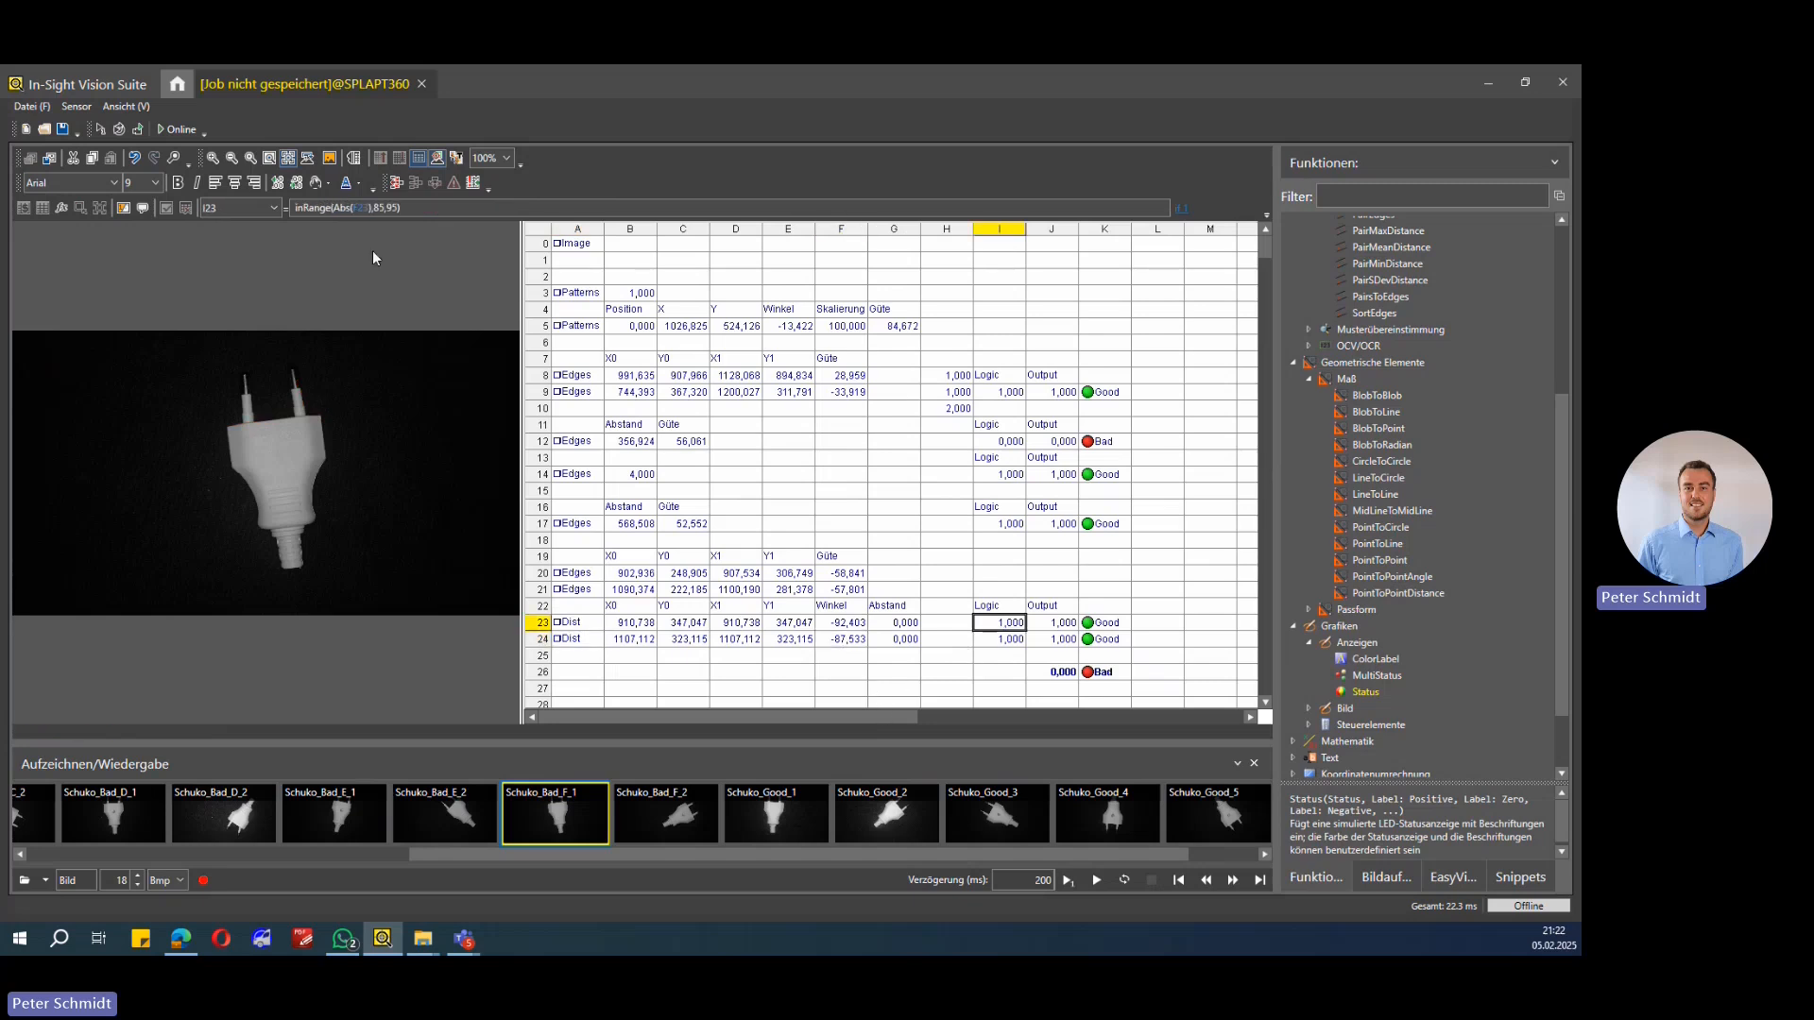
{"action": "left_click", "coordinate": [309, 210]}
{"action": "left_click_drag", "start_coordinate": [337, 210], "coordinate": [294, 210]}
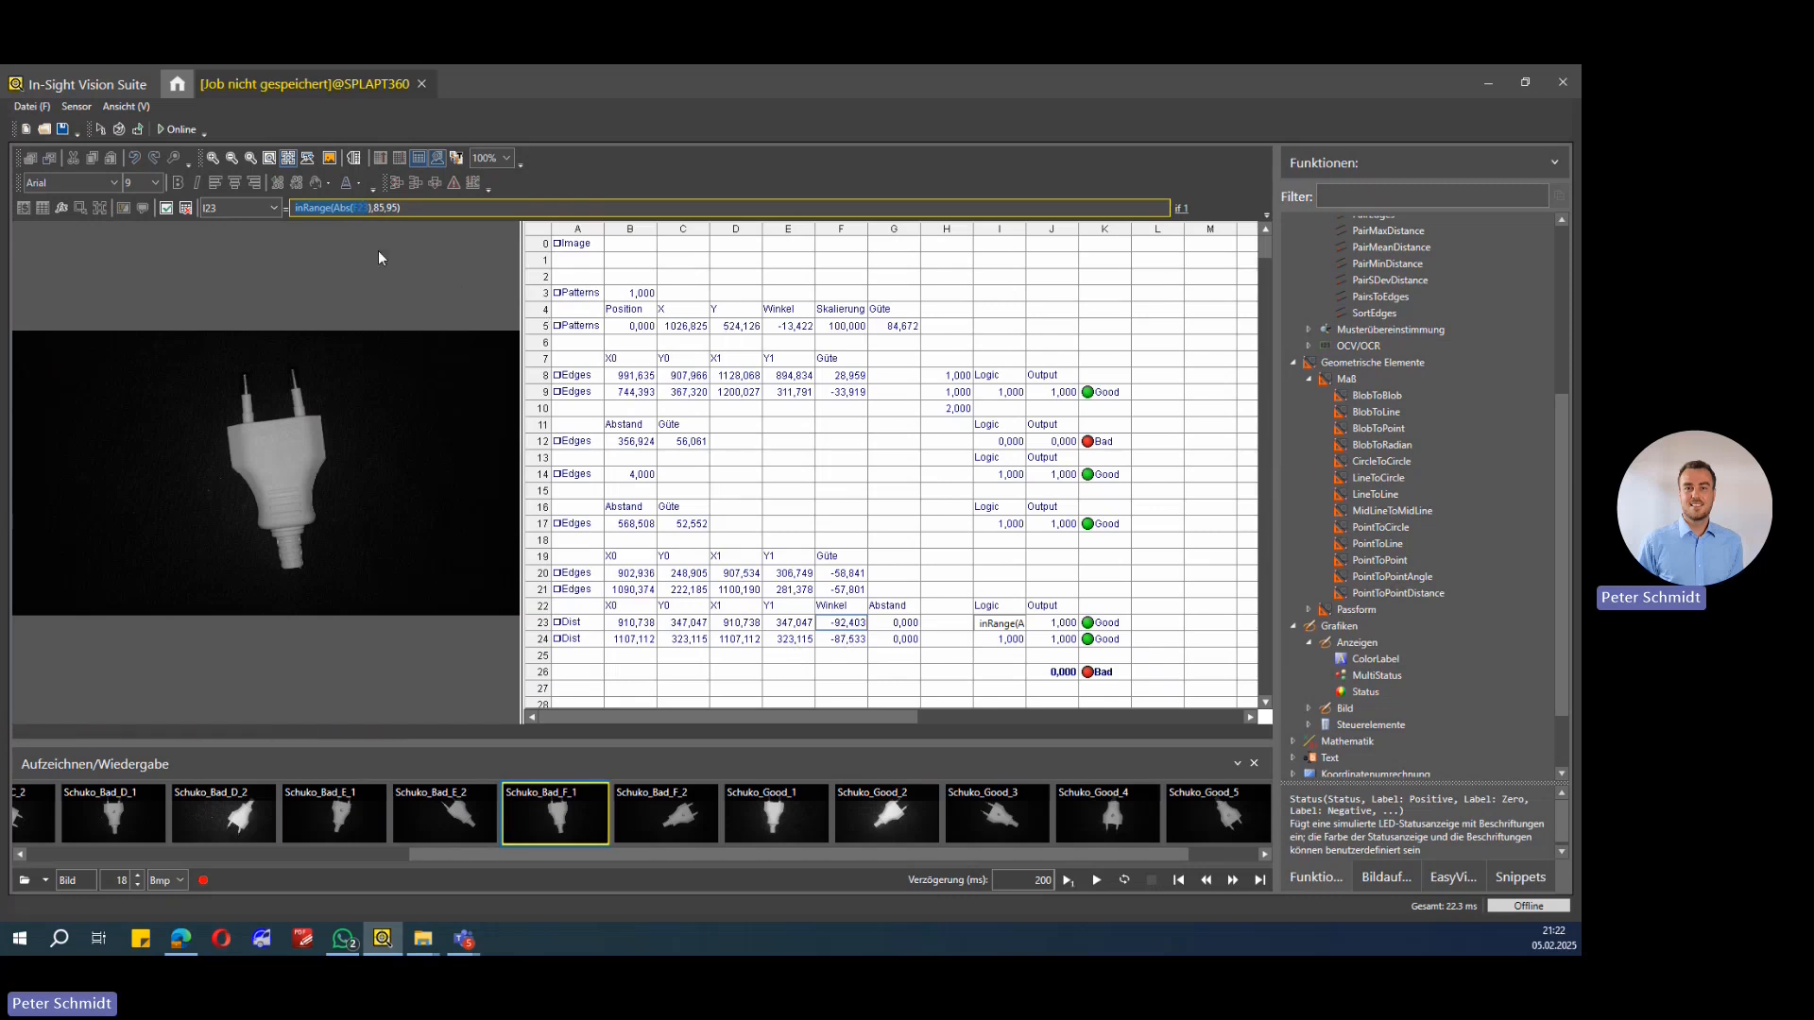
{"action": "left_click", "coordinate": [334, 210]}
{"action": "left_click_drag", "start_coordinate": [333, 209], "coordinate": [359, 210]}
{"action": "key", "text": "Return"}
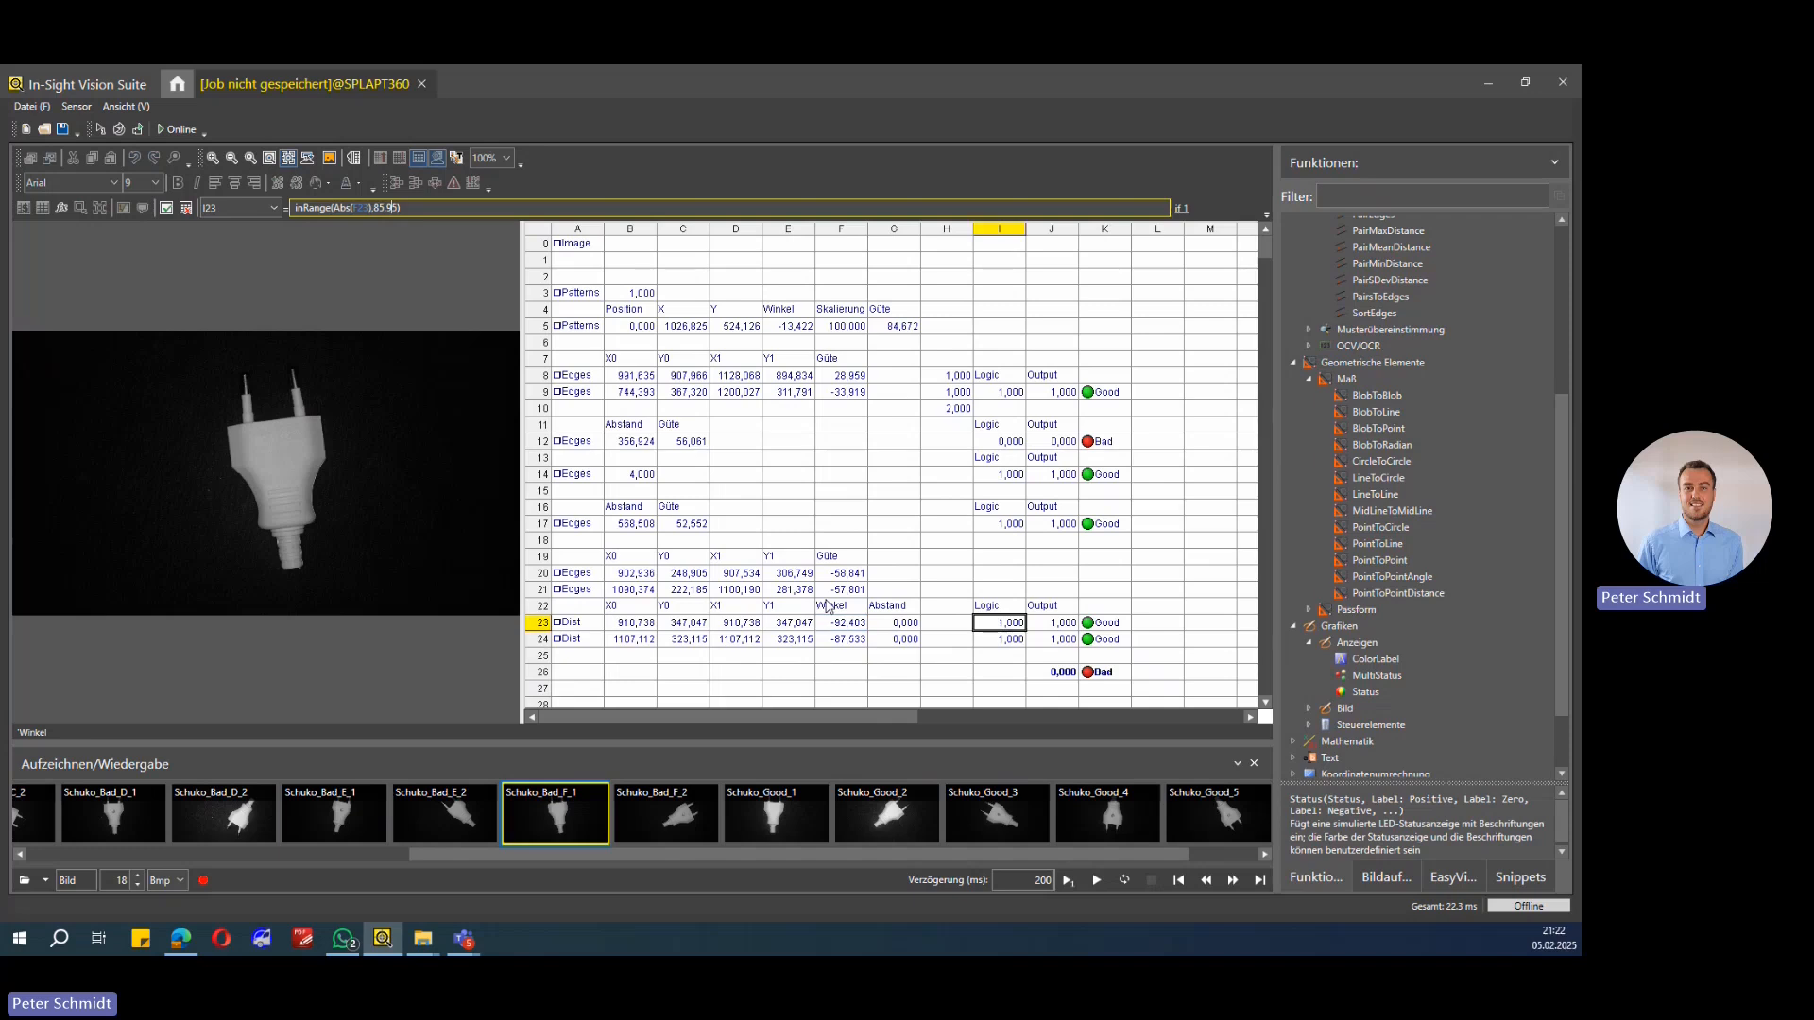
{"action": "left_click", "coordinate": [856, 625]}
Step: Check cells A23, A24 and F24, then load the Schuko_Bad_D_2 recorded image
{"action": "left_click", "coordinate": [578, 623]}
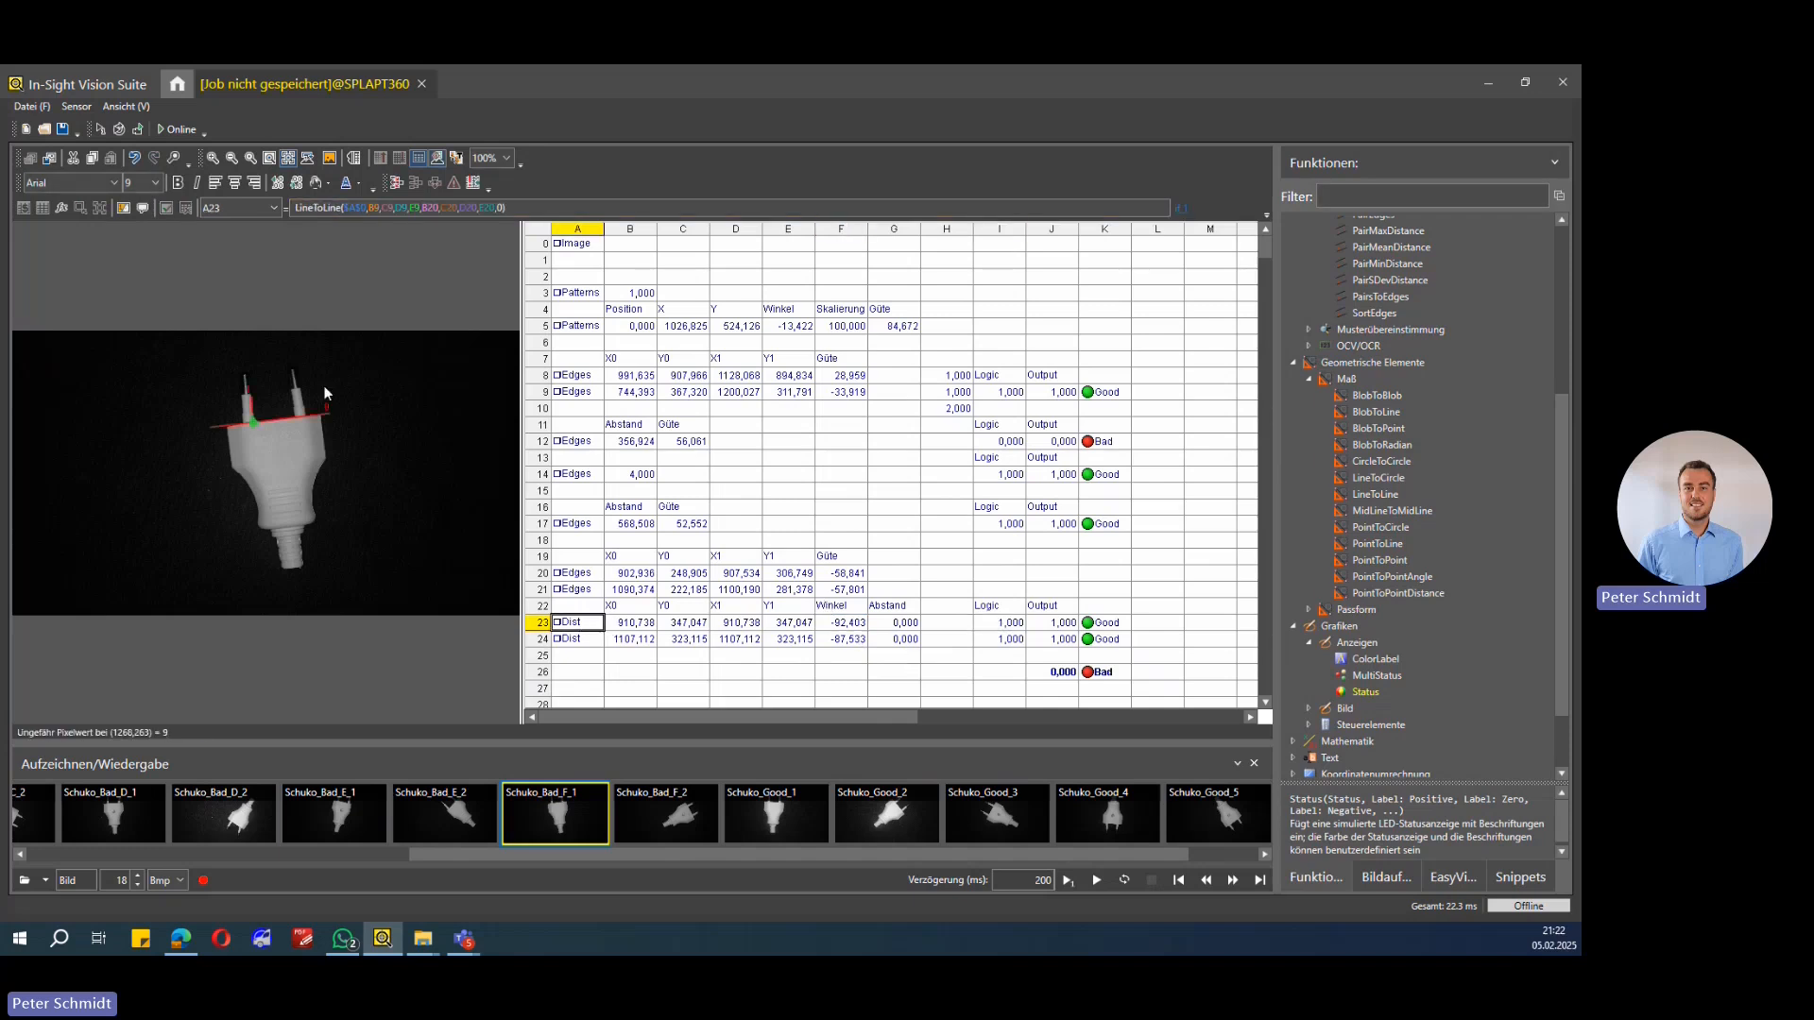
{"action": "left_click", "coordinate": [592, 645]}
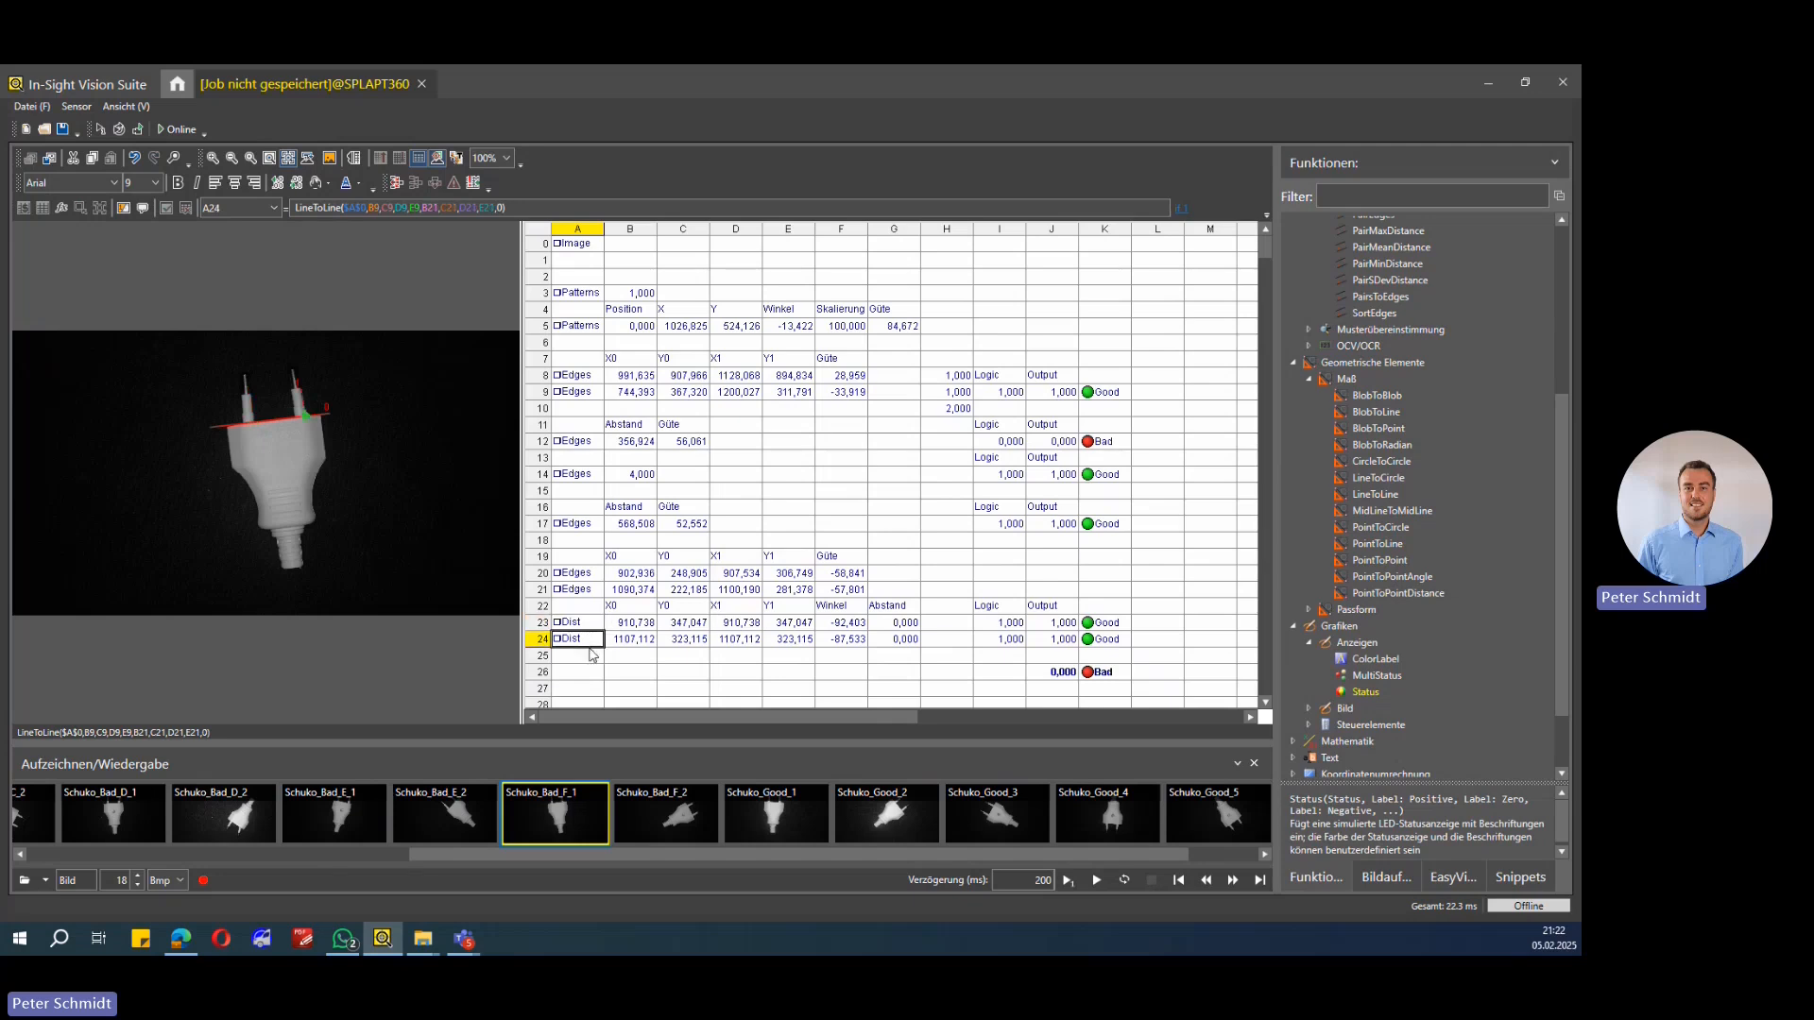
{"action": "left_click", "coordinate": [850, 640]}
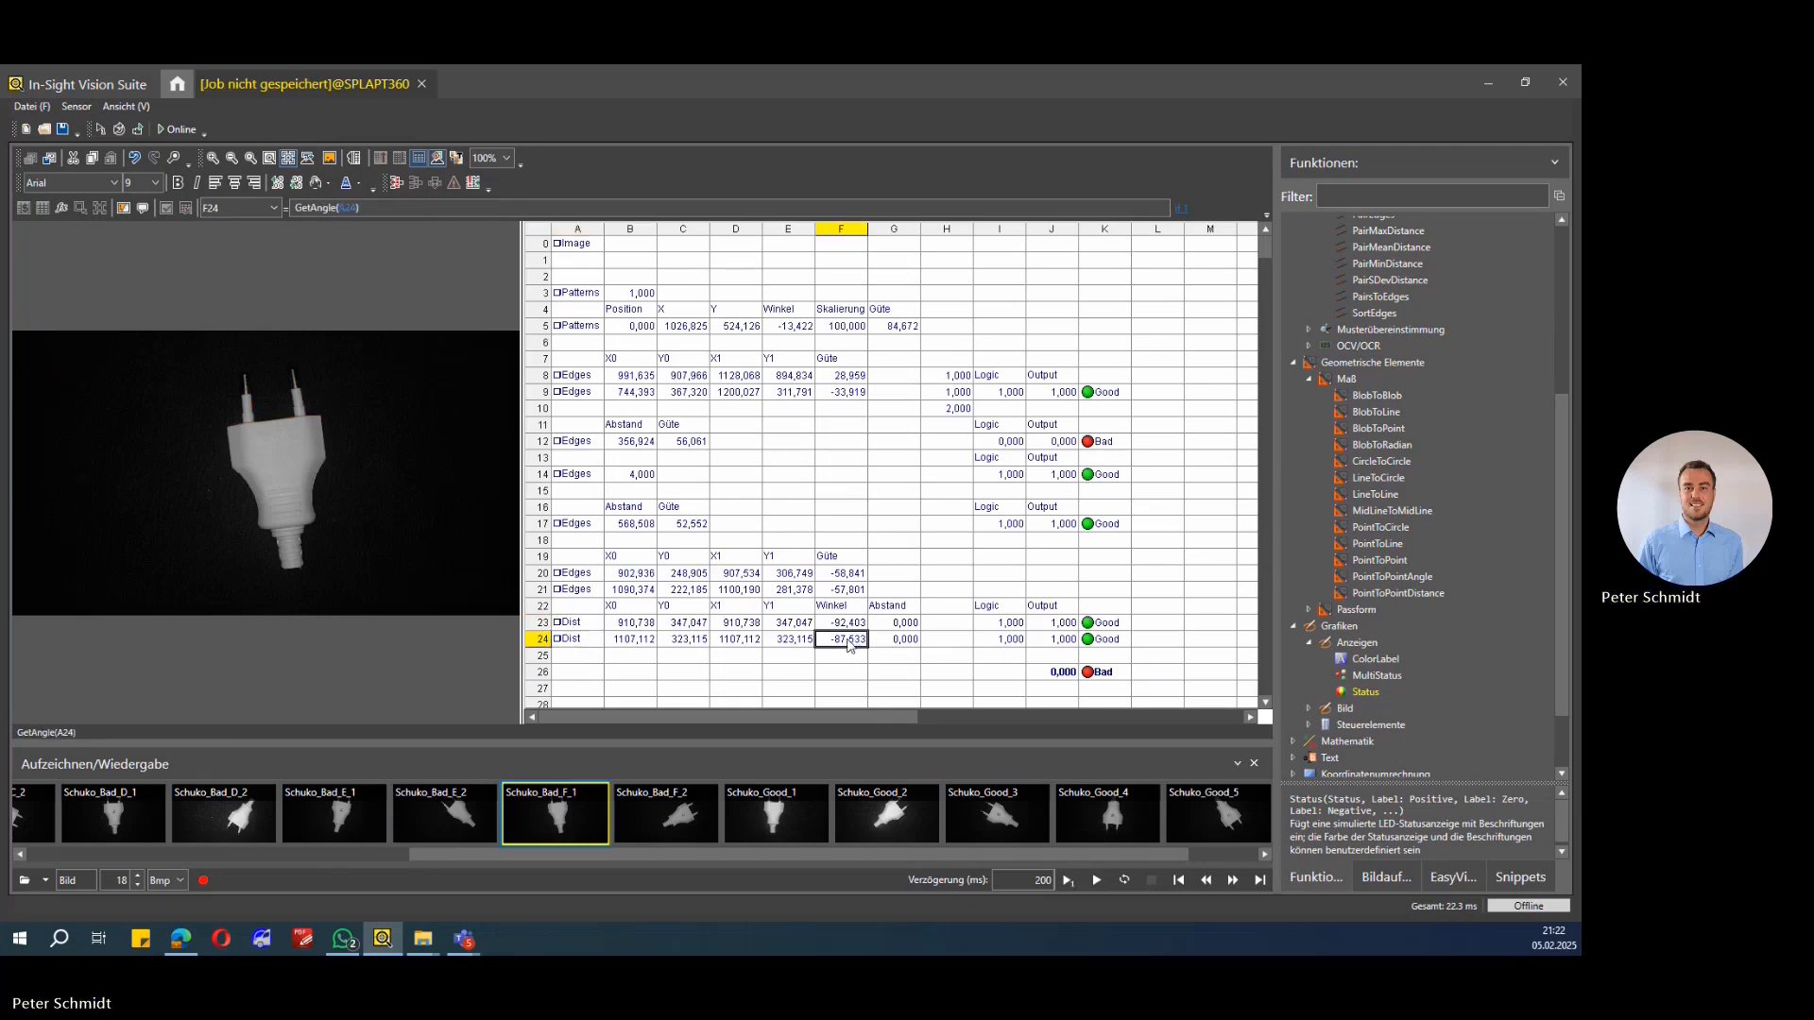
{"action": "left_click_drag", "start_coordinate": [896, 855], "coordinate": [837, 855]}
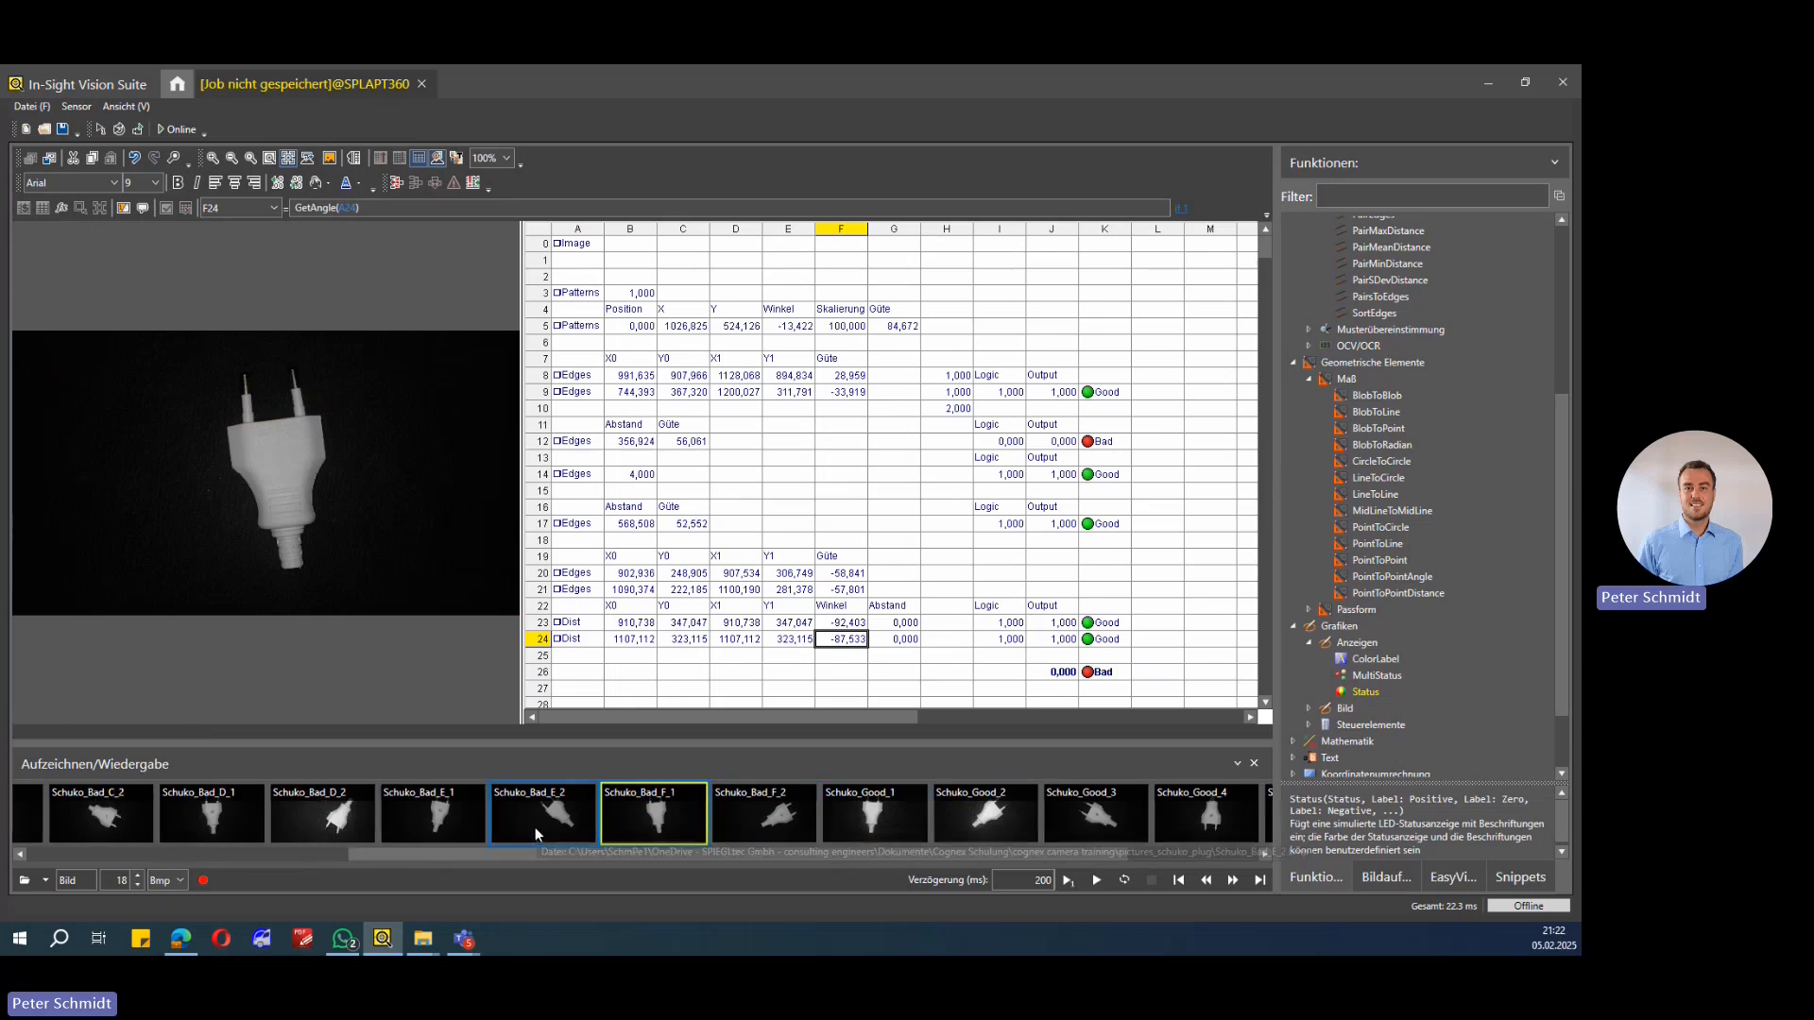
{"action": "left_click_drag", "start_coordinate": [415, 850], "coordinate": [281, 865]}
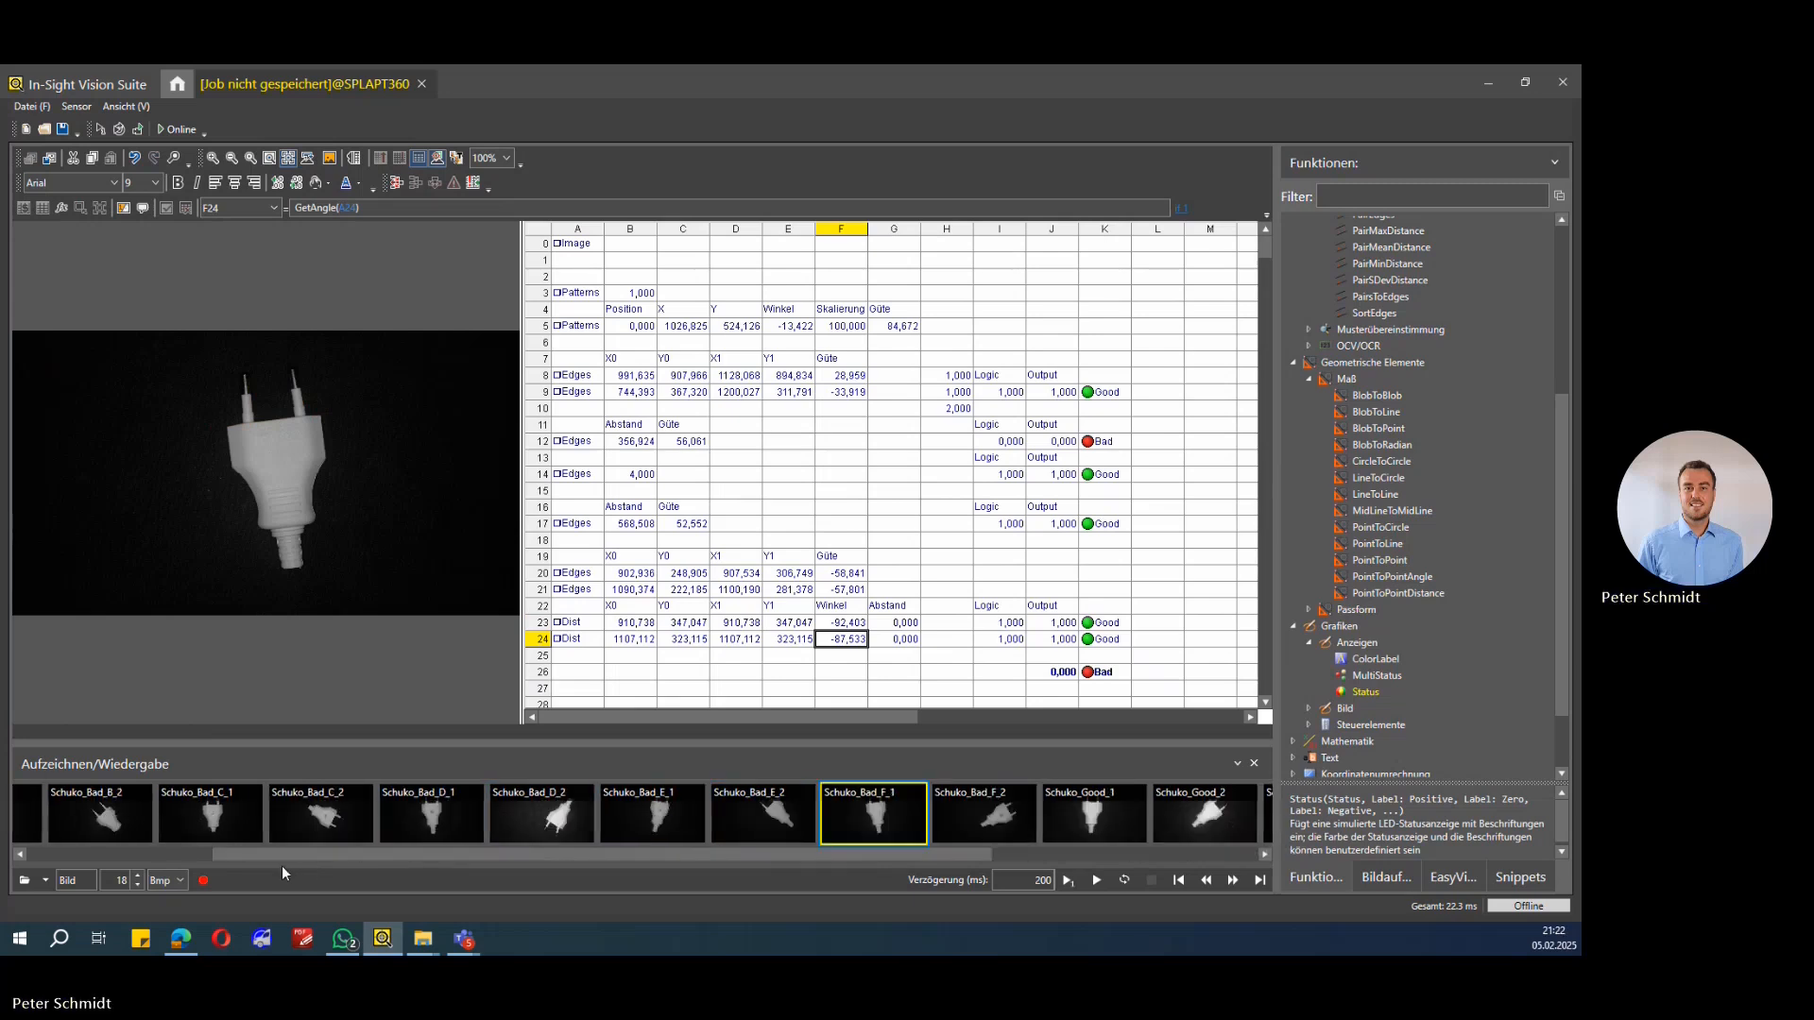
{"action": "left_click", "coordinate": [559, 808]}
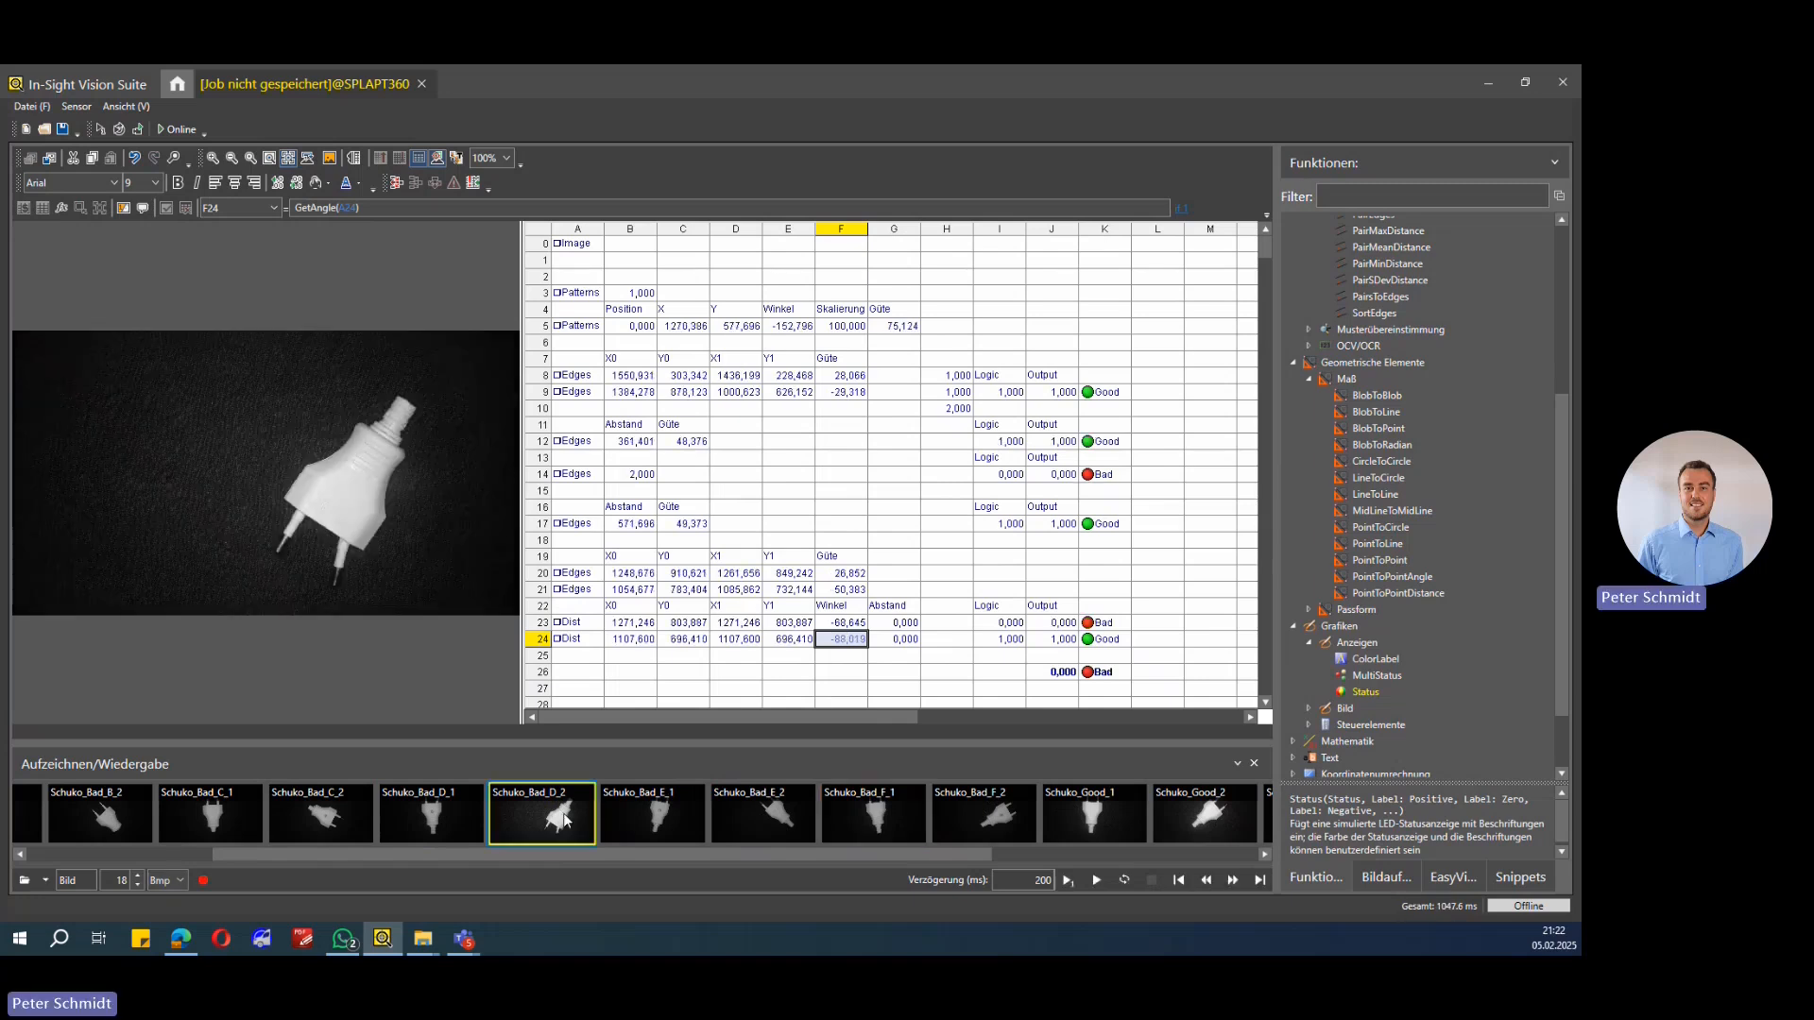
Step: Examine the LineToLine, angle, logic and status cells of rows 23 and 24 and edge cell A14 on this image
{"action": "left_click", "coordinate": [855, 626]}
{"action": "left_click", "coordinate": [585, 627]}
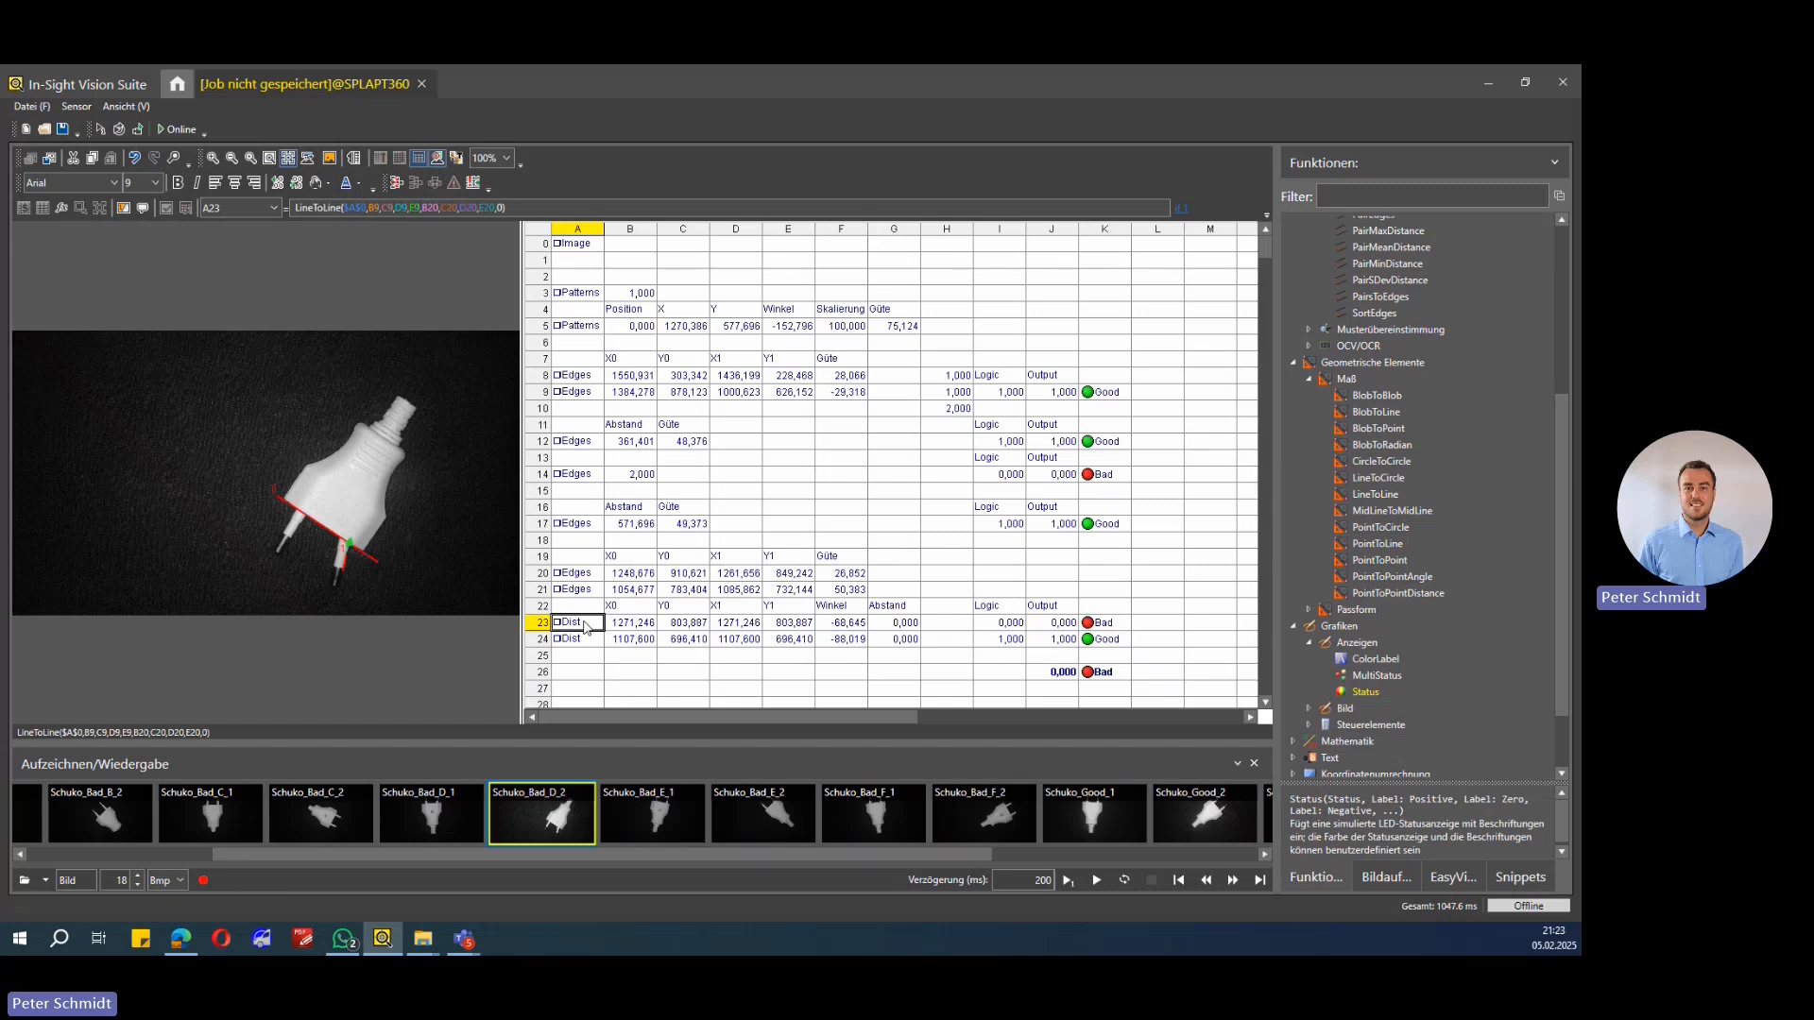
{"action": "left_click", "coordinate": [576, 643]}
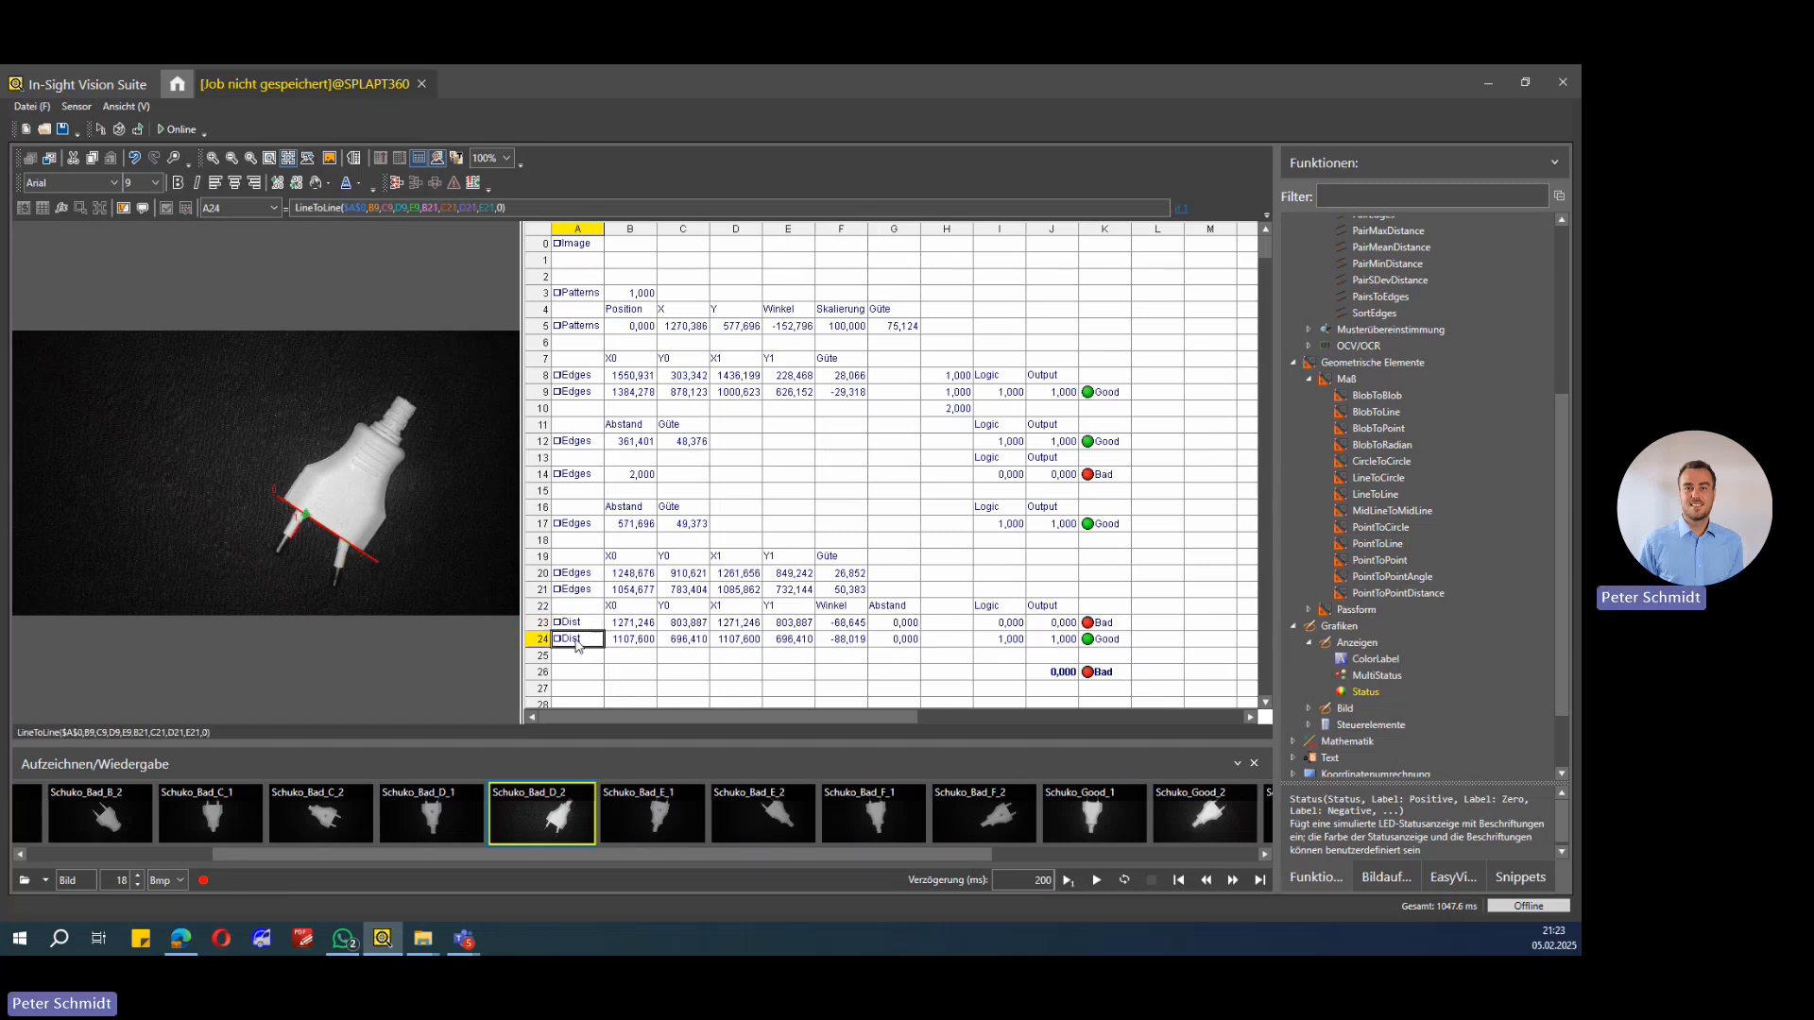
{"action": "left_click", "coordinate": [1051, 622]}
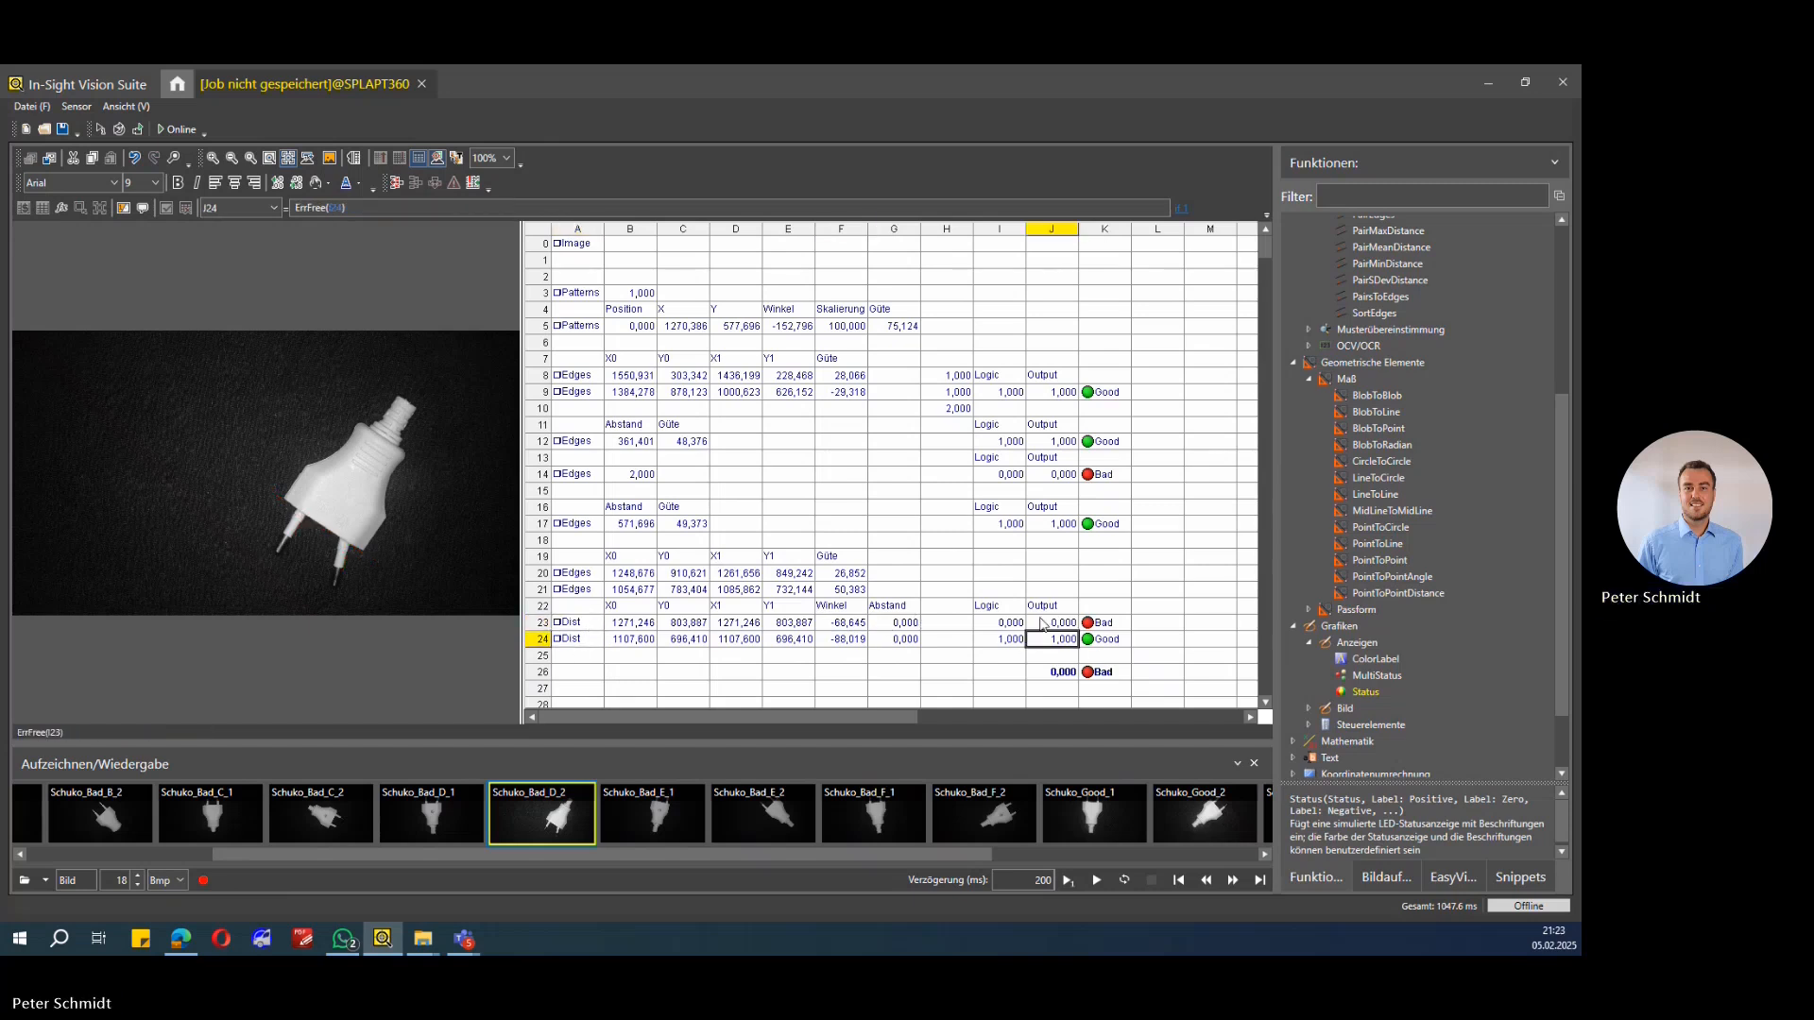
{"action": "left_click", "coordinate": [1104, 623]}
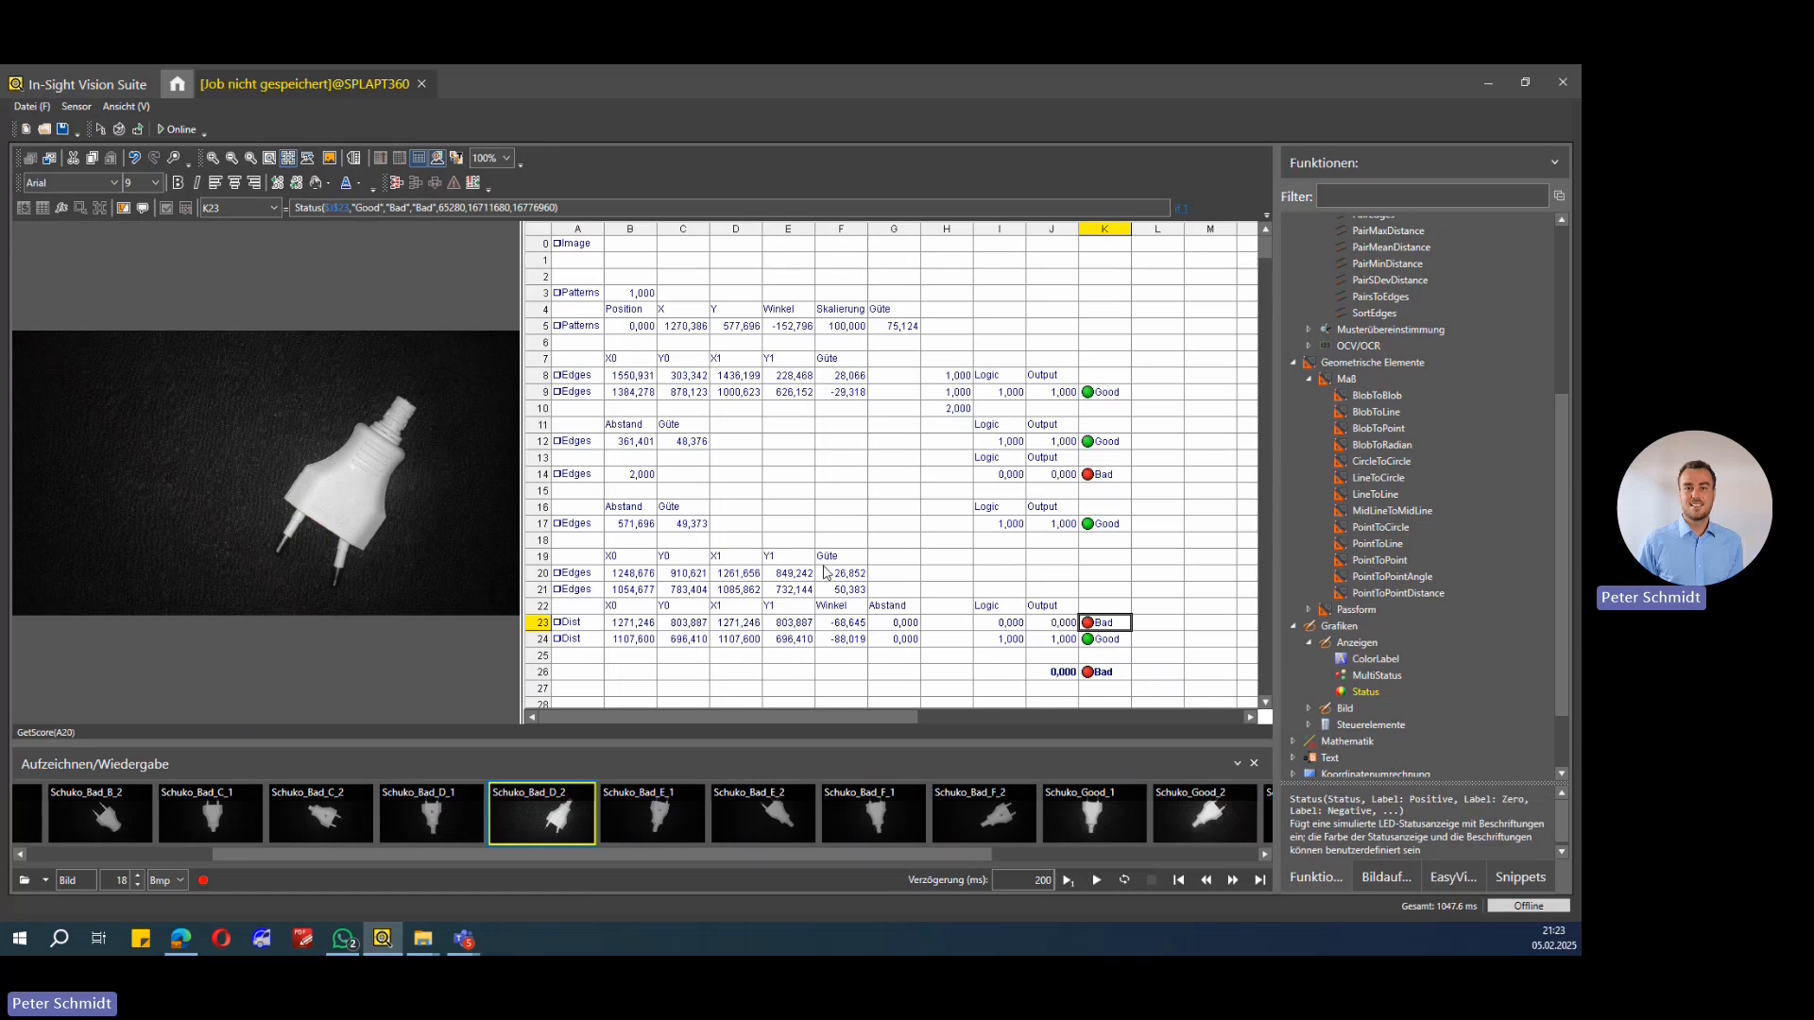
{"action": "left_click", "coordinate": [572, 626]}
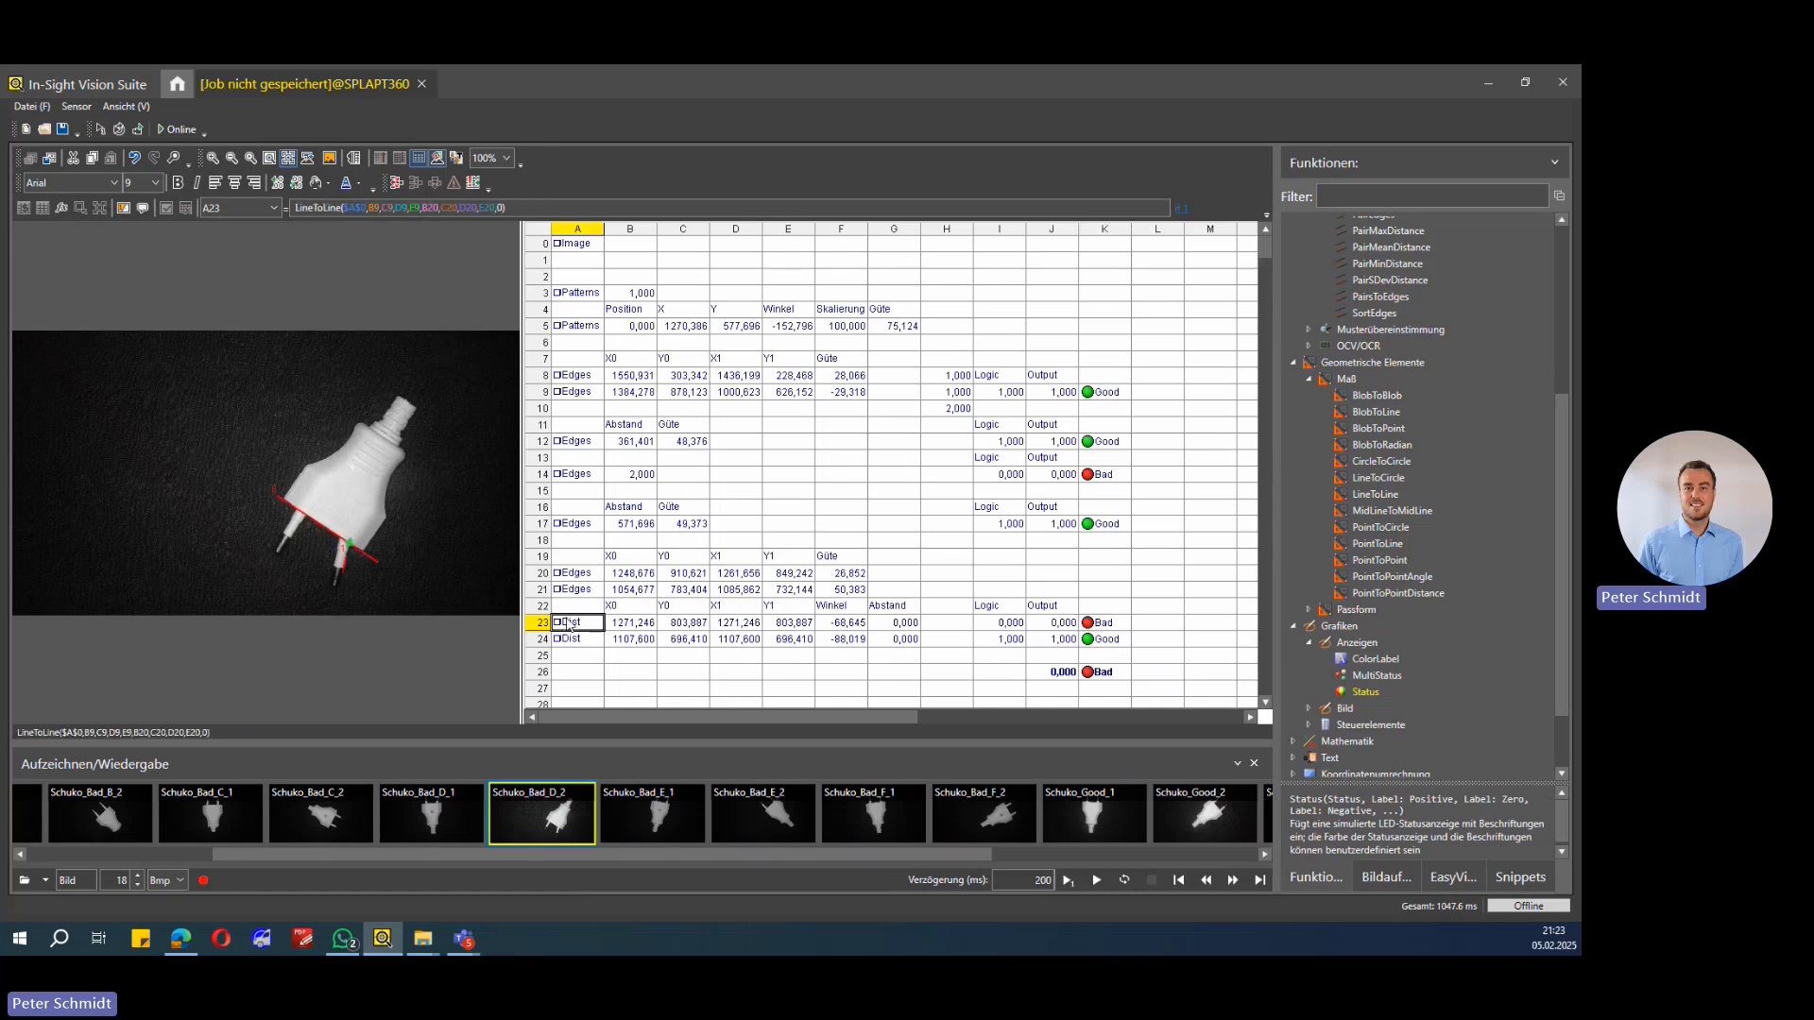
{"action": "left_click", "coordinate": [567, 642]}
{"action": "left_click", "coordinate": [570, 623]}
{"action": "left_click", "coordinate": [574, 640]}
{"action": "left_click", "coordinate": [569, 477]}
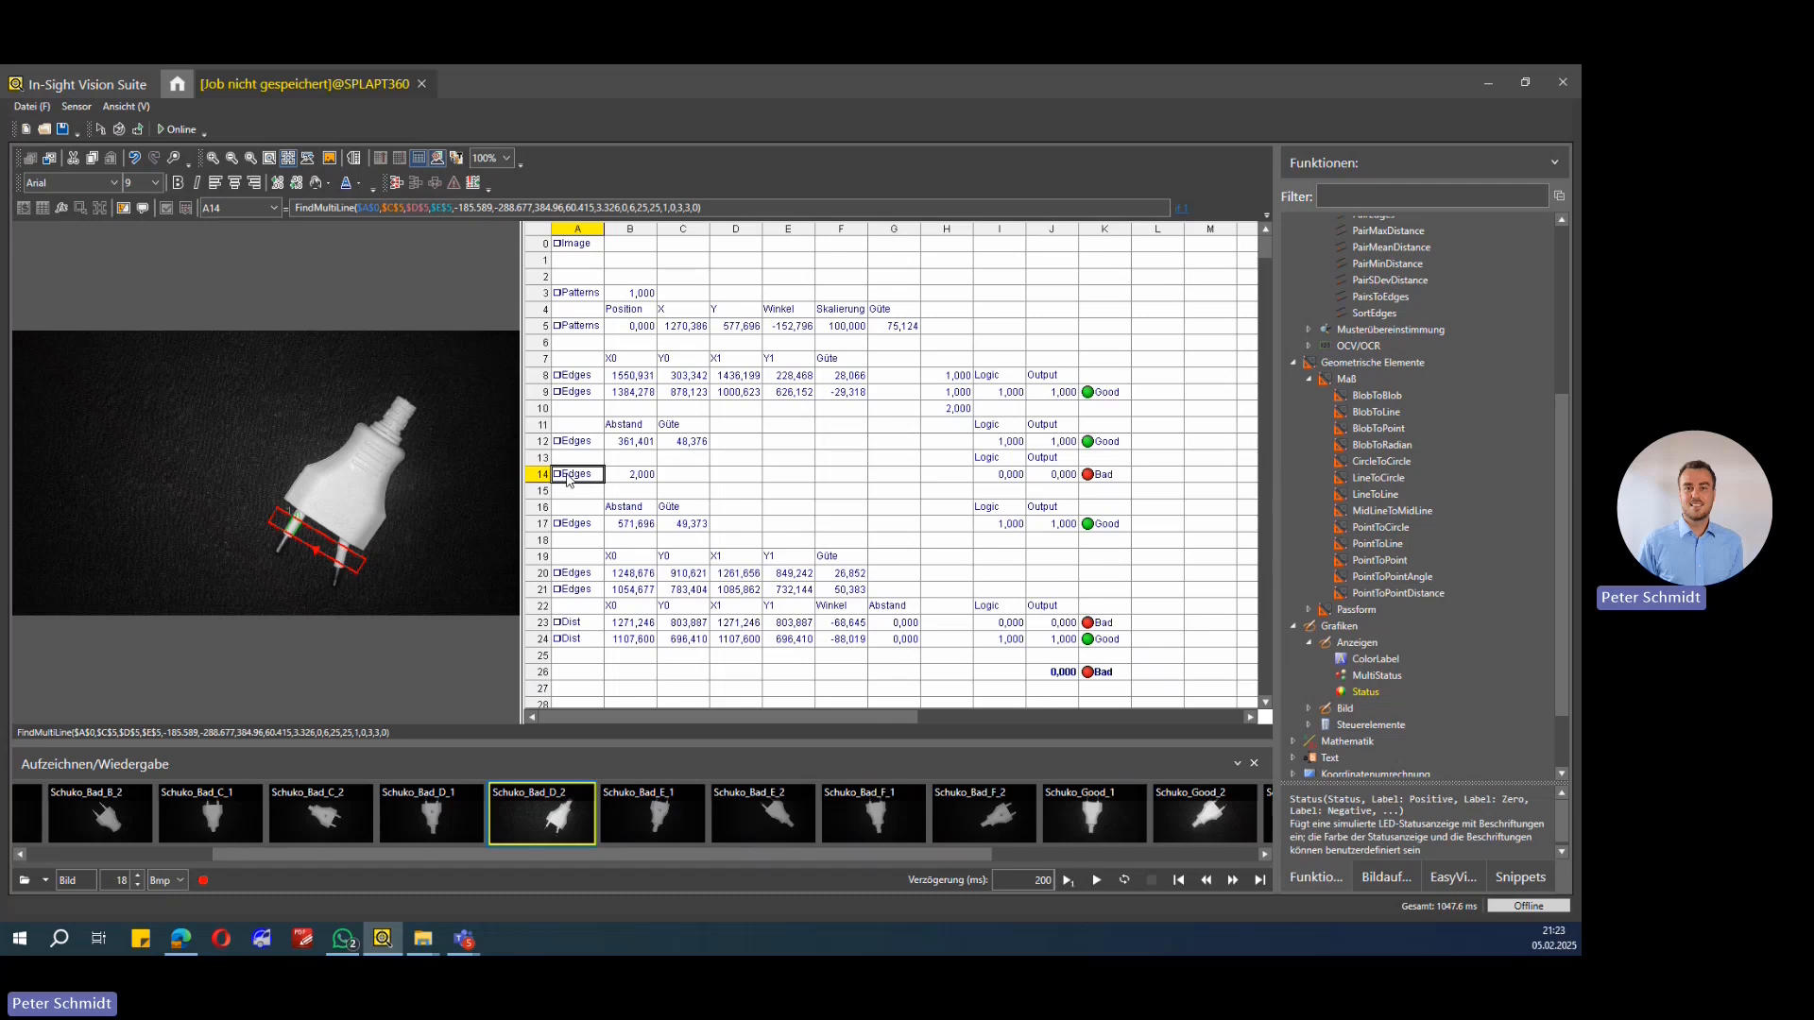
{"action": "left_click", "coordinate": [578, 623]}
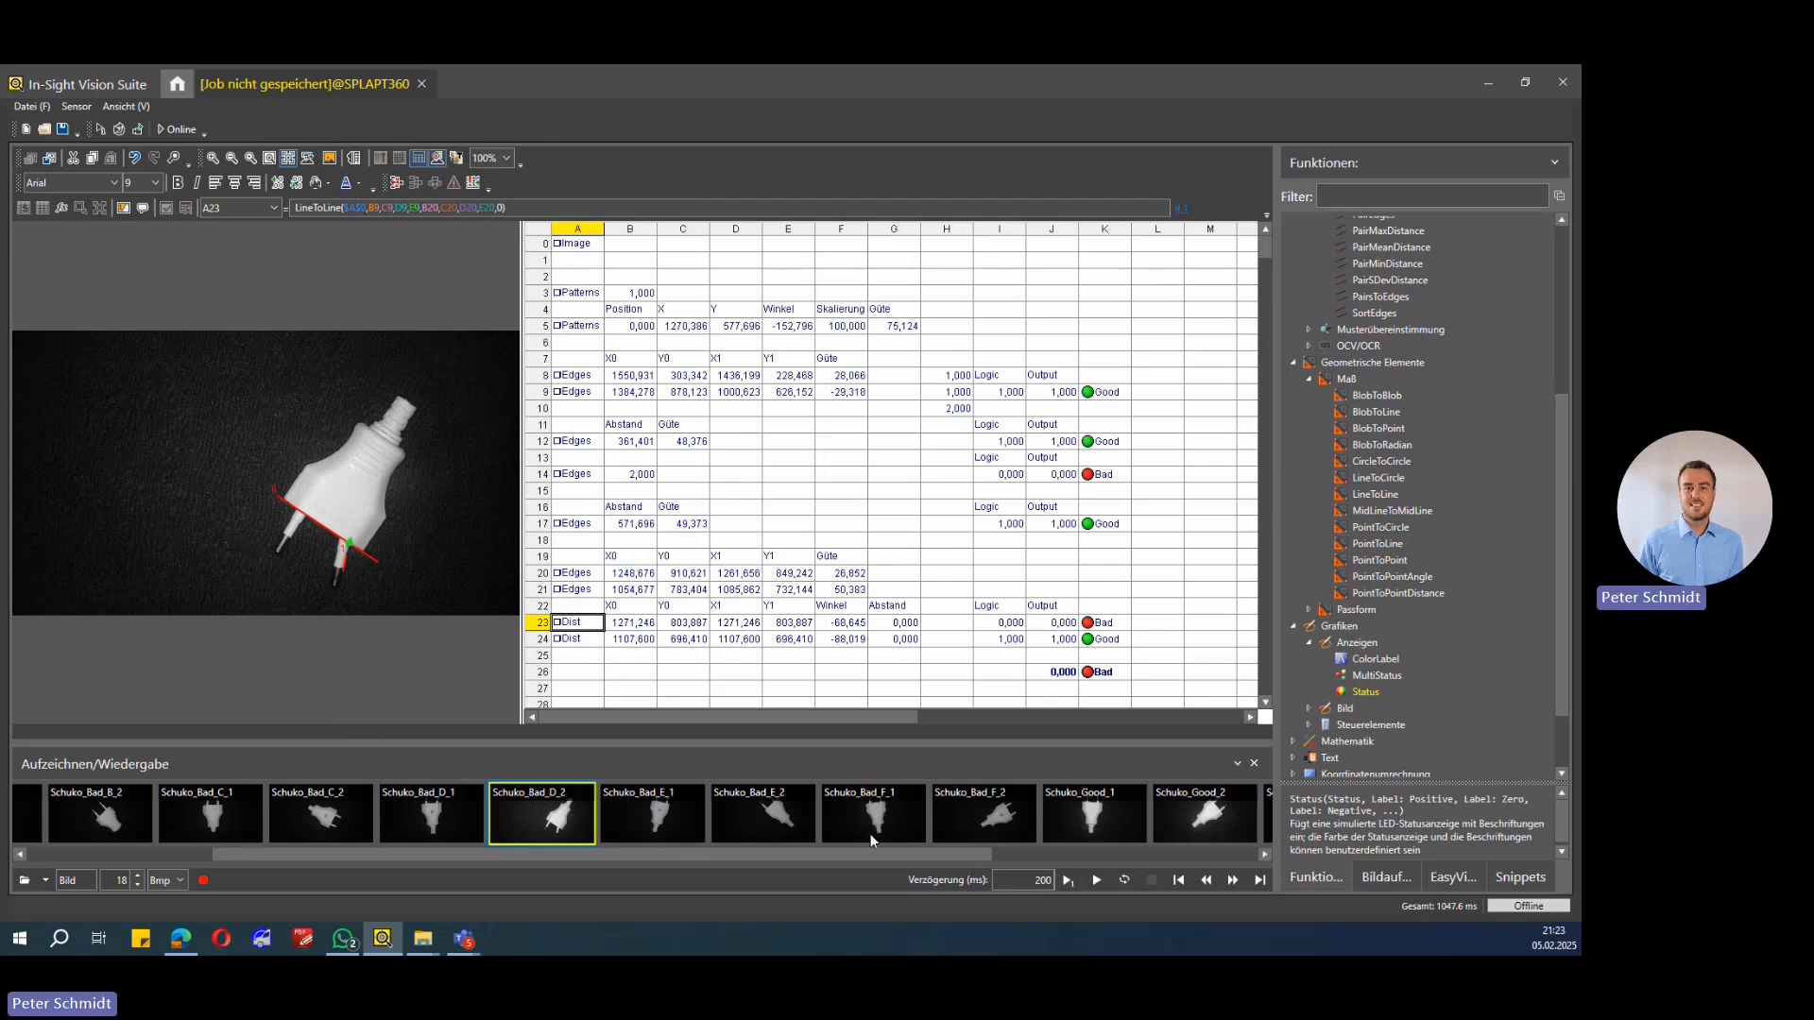
Step: Open the If(Sum(...)=6,1,0) formula in J26 for editing and confirm it
{"action": "left_click_drag", "start_coordinate": [978, 858], "coordinate": [922, 859]}
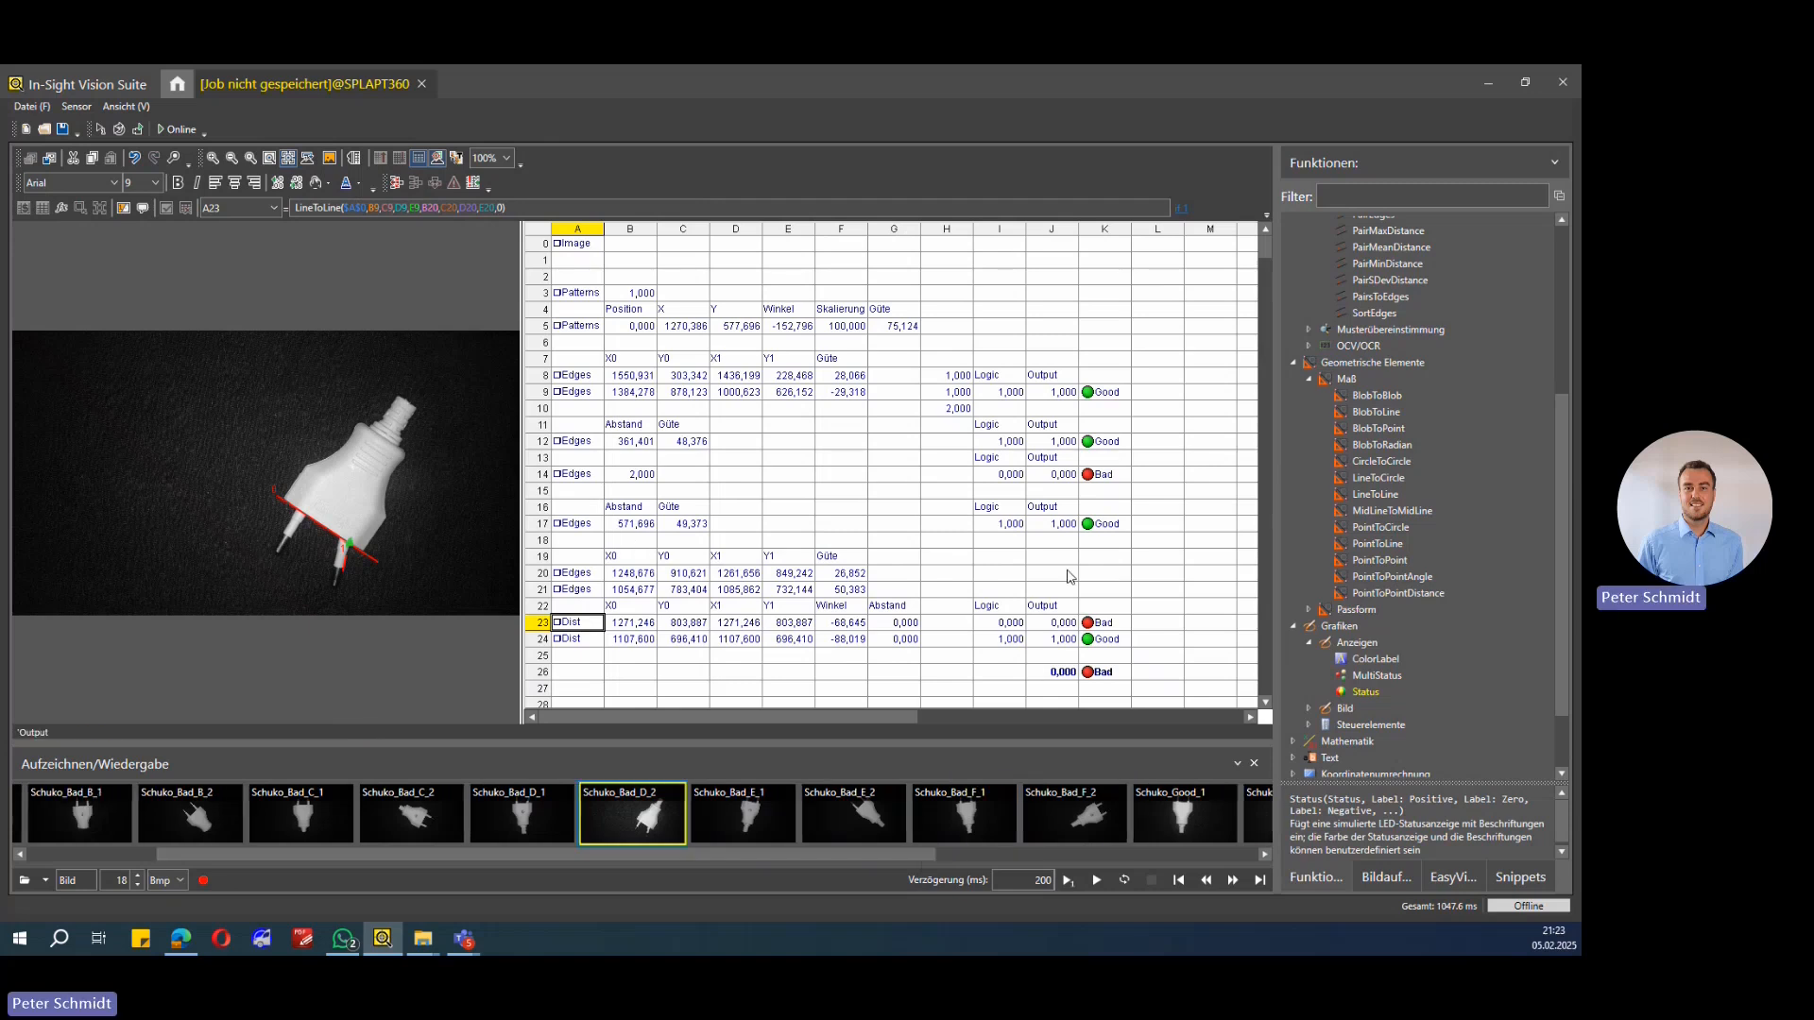
{"action": "scroll", "coordinate": [1100, 426], "scroll_direction": "down", "scroll_amount": 4}
{"action": "scroll", "coordinate": [1101, 425], "scroll_direction": "up", "scroll_amount": 2}
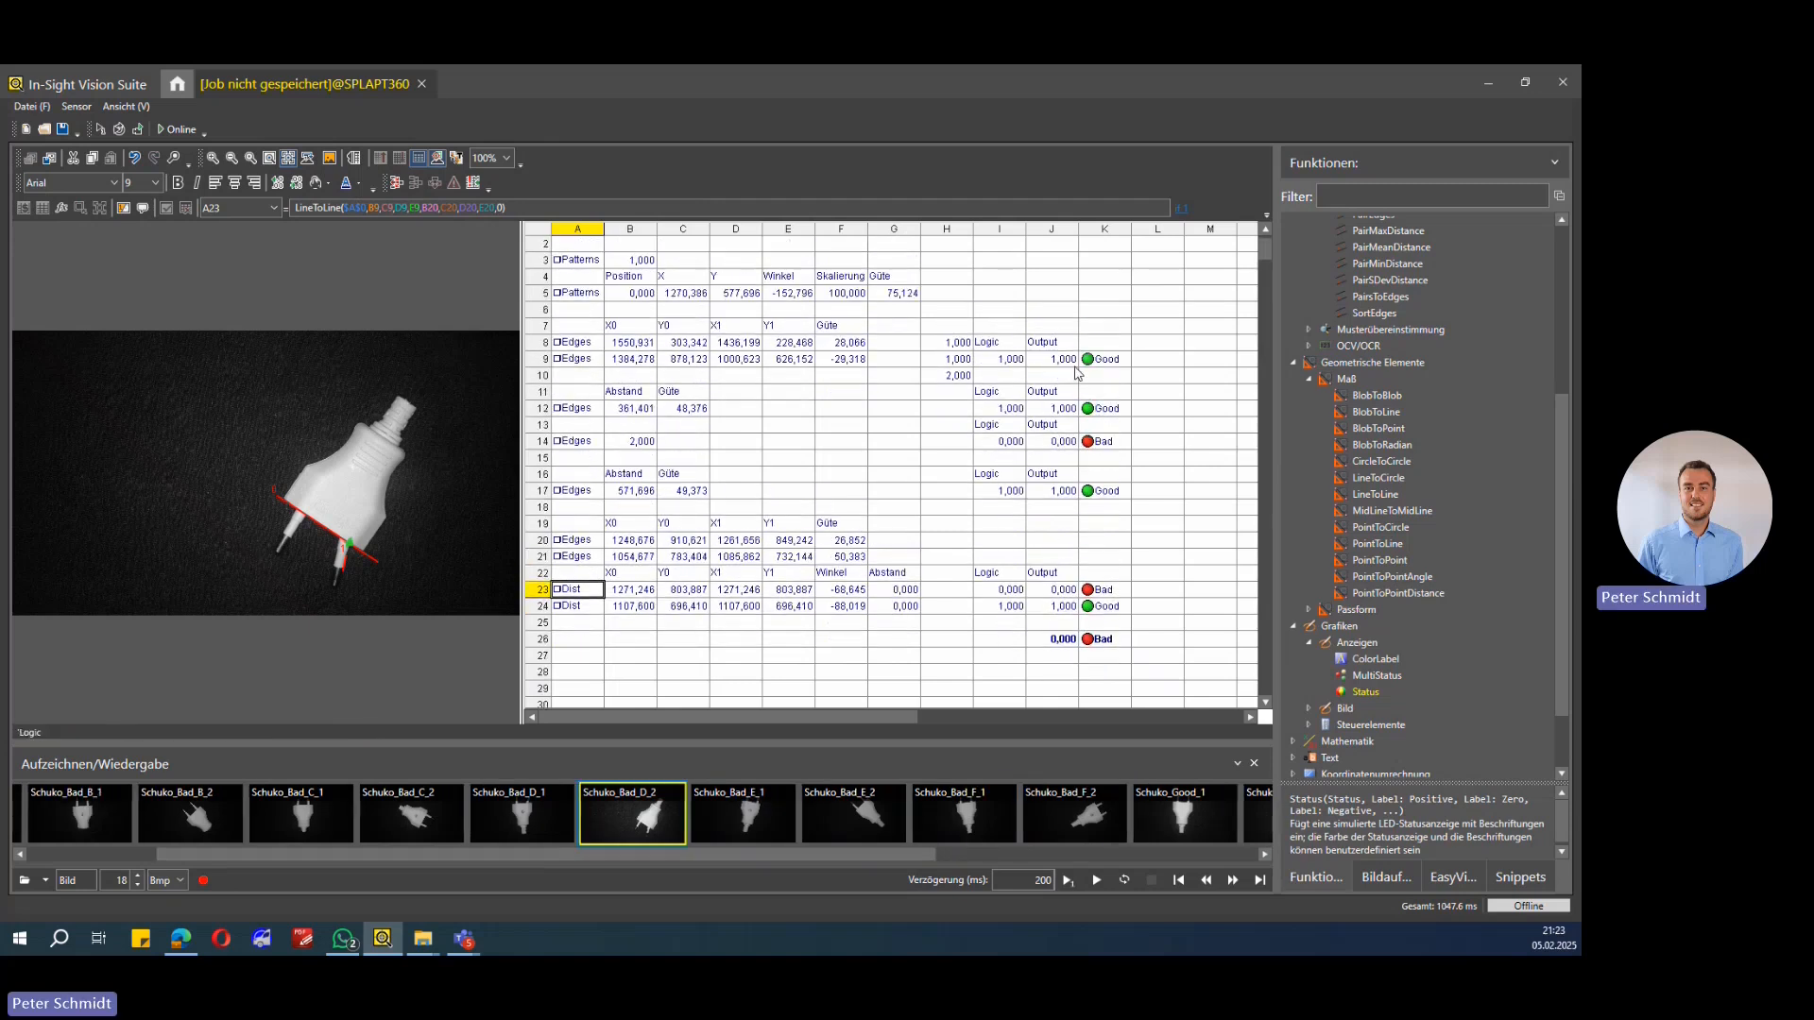
{"action": "left_click", "coordinate": [1053, 639]}
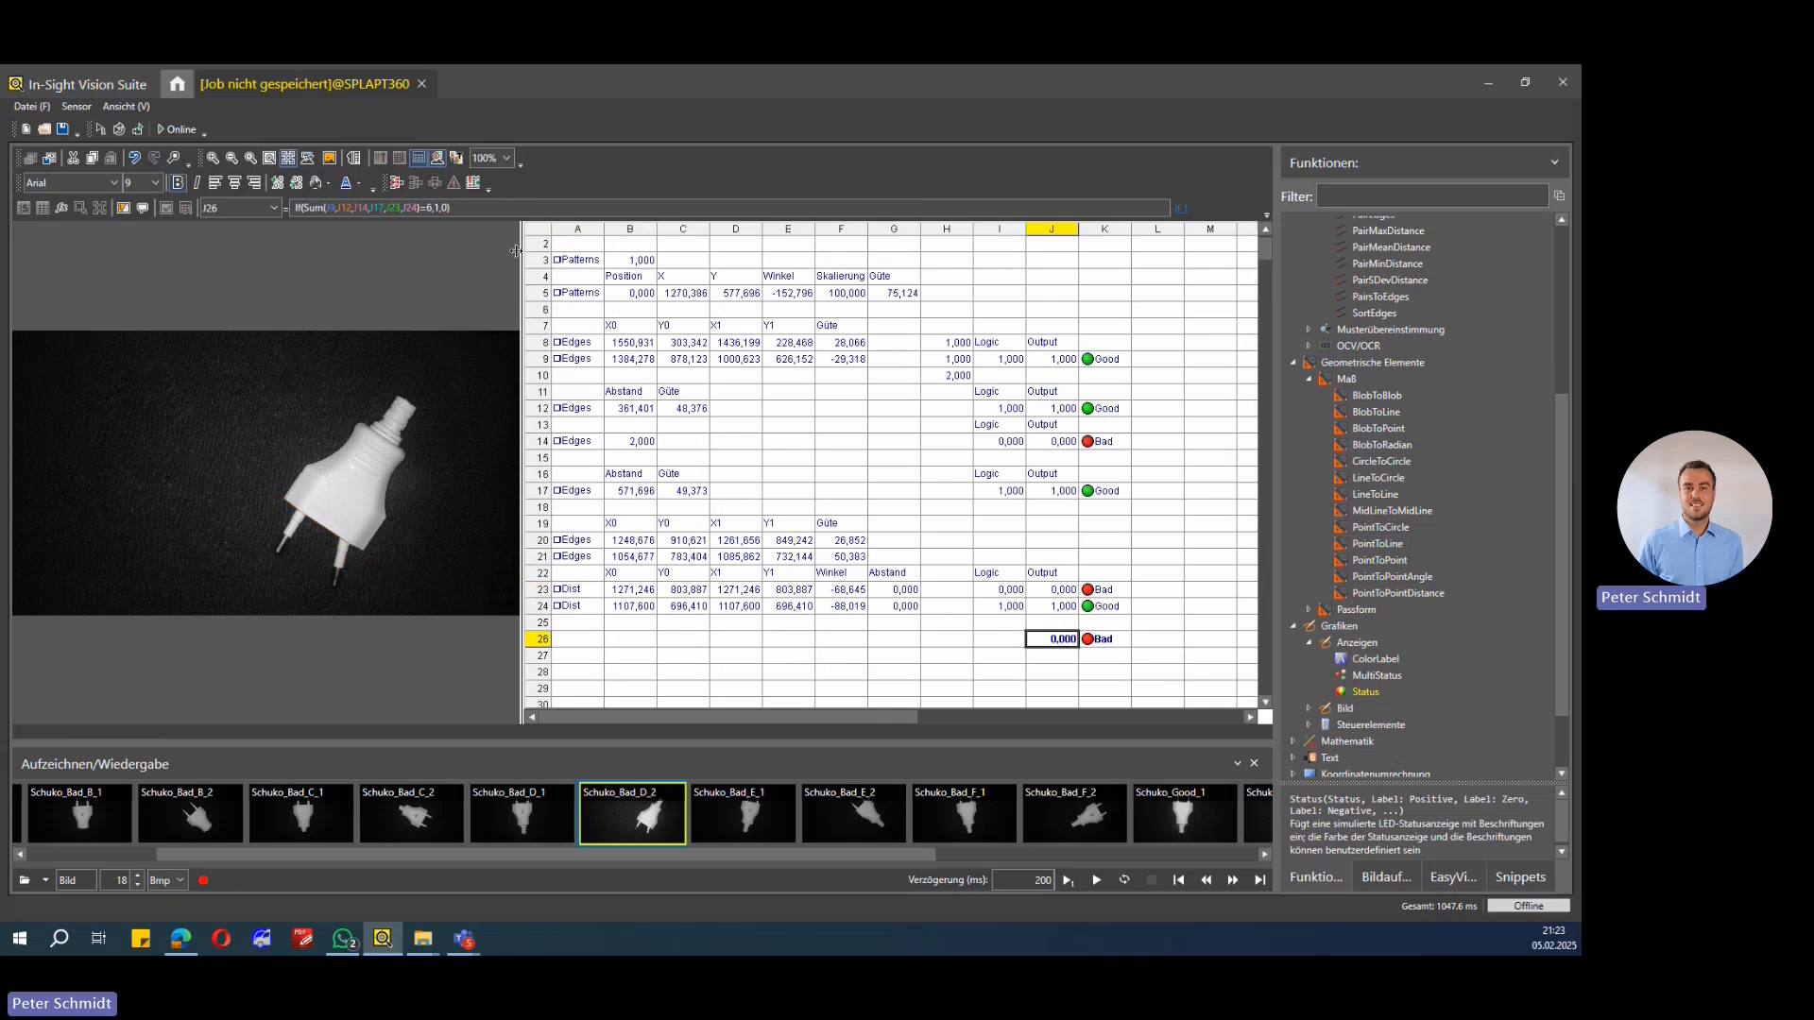
{"action": "key", "text": "F2"}
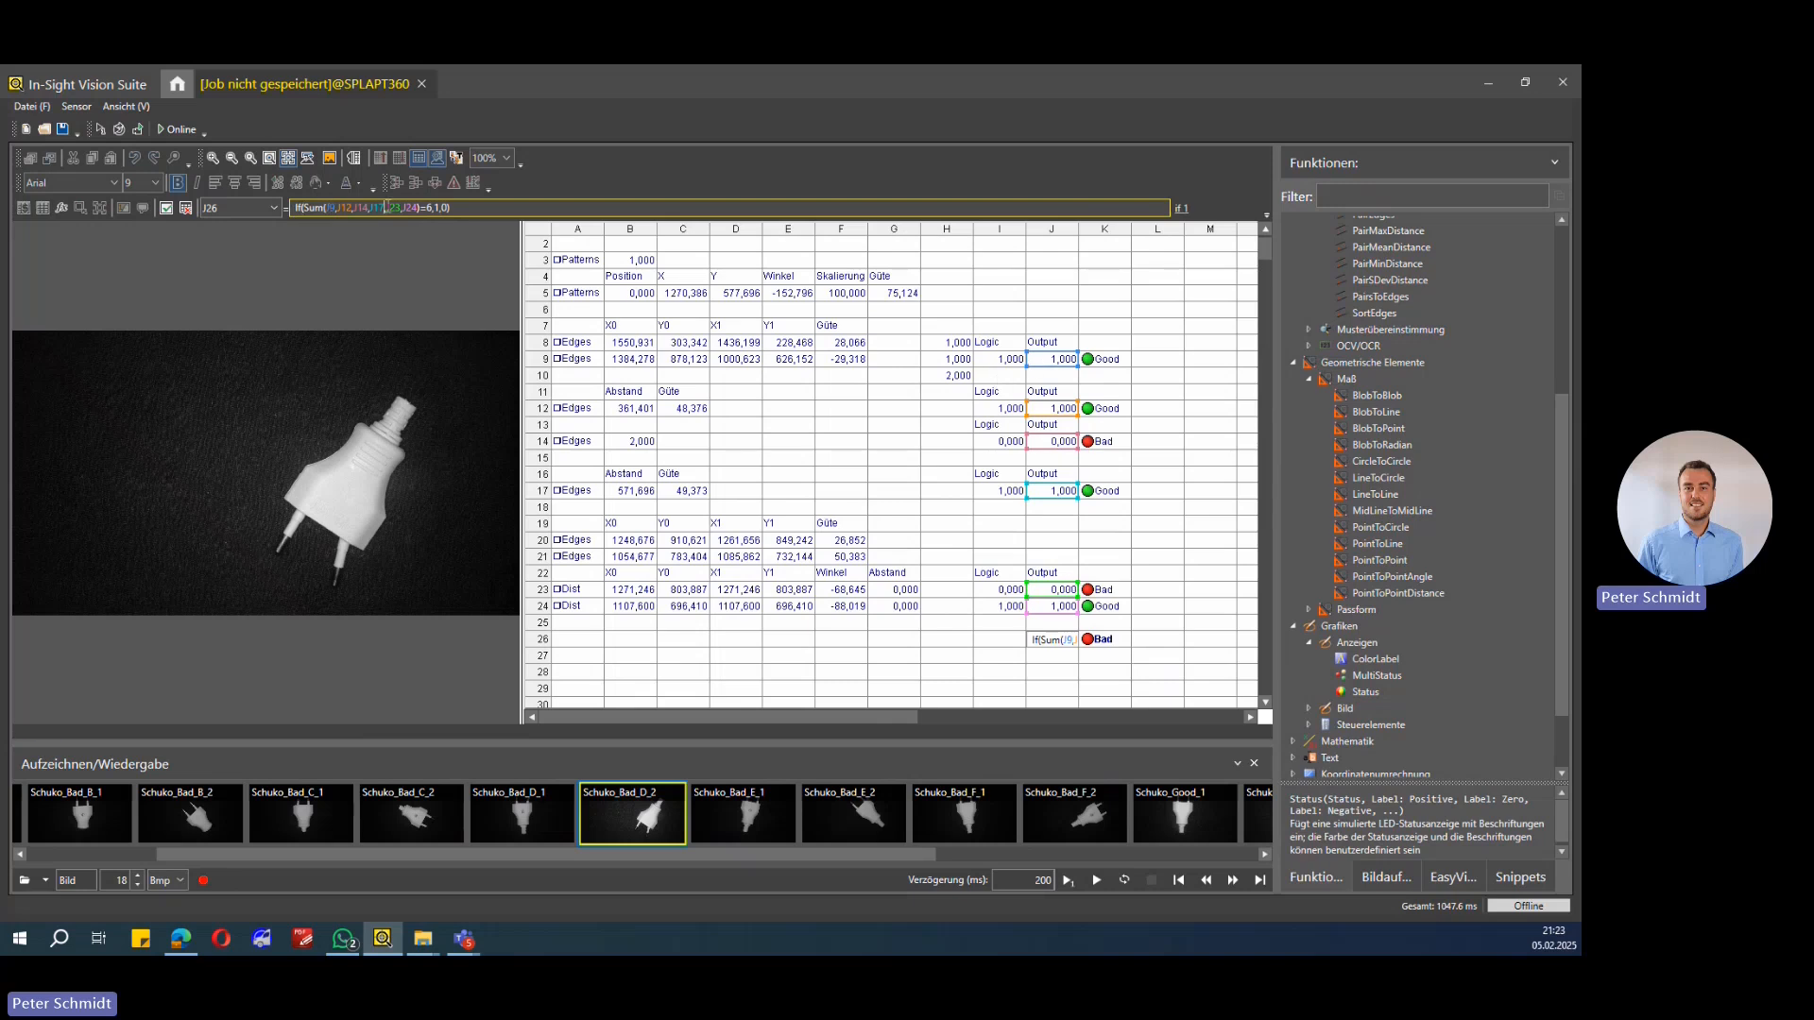
{"action": "double_click", "coordinate": [437, 208]}
{"action": "double_click", "coordinate": [446, 207]}
{"action": "key", "text": "Return"}
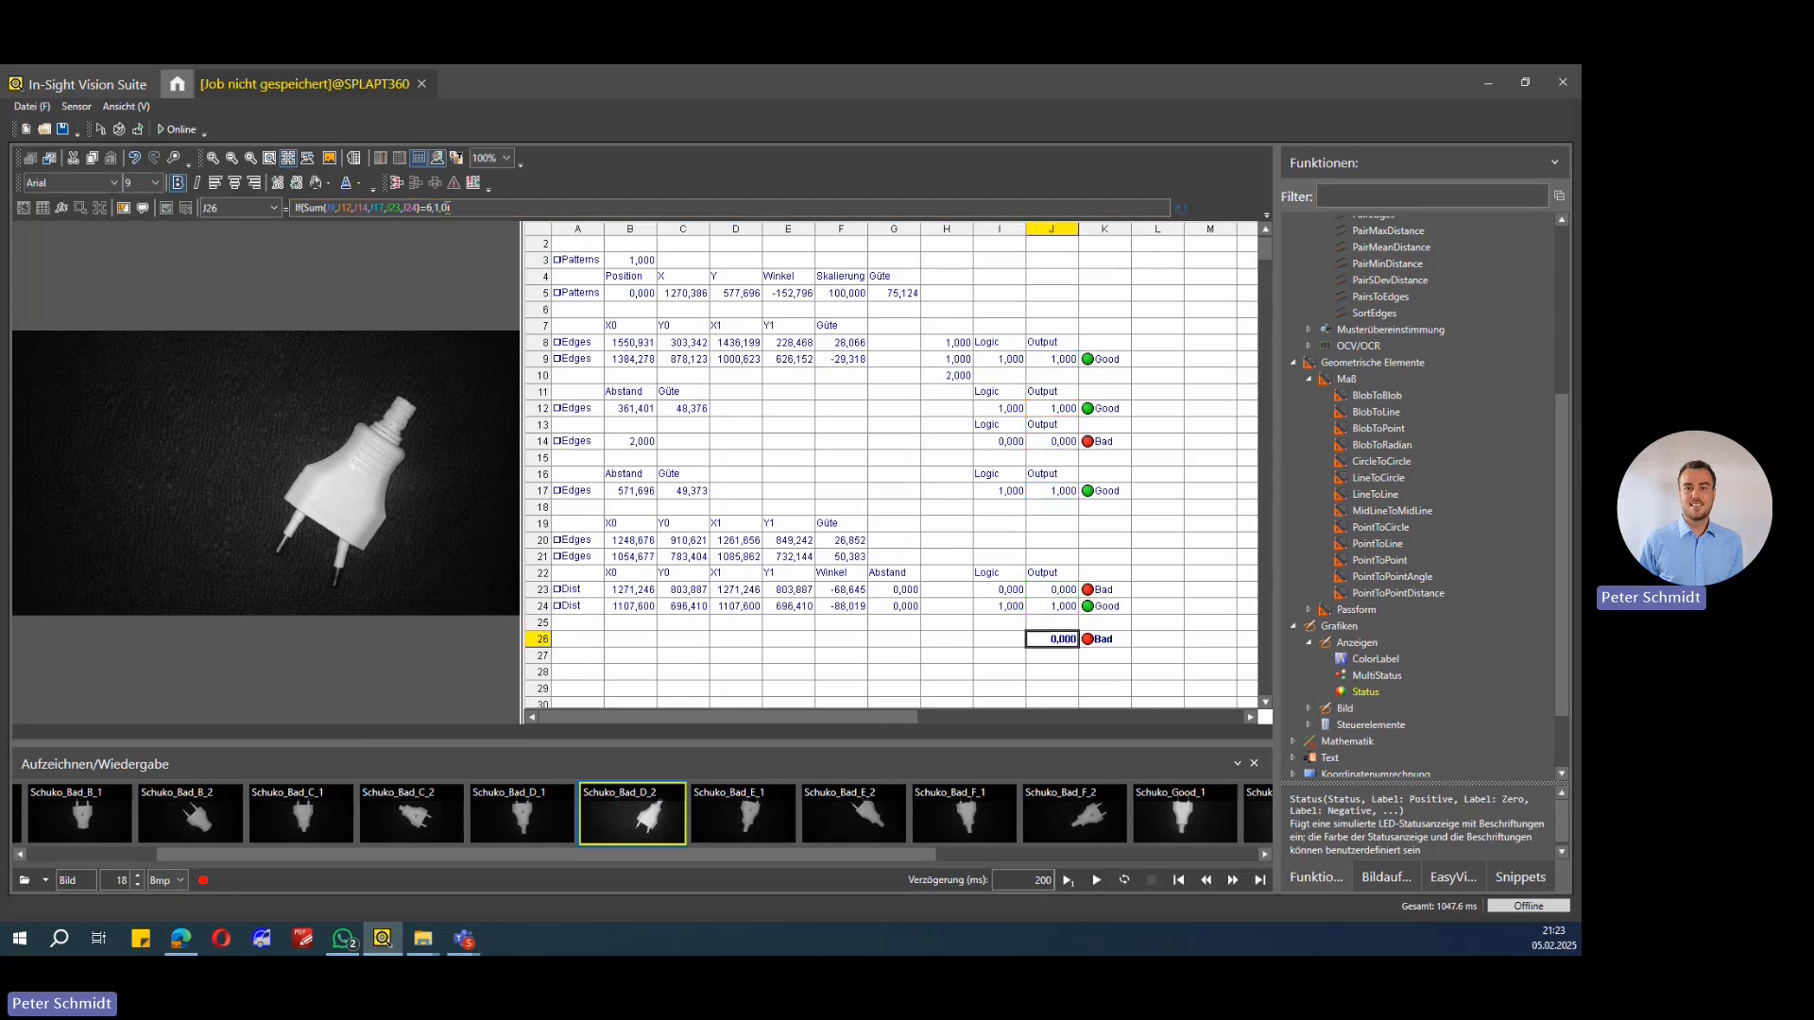
Step: Select J26 and K26 and step through recorded images Schuko_Bad_A_1 to Schuko_Bad_C_1 to compare results
{"action": "left_click", "coordinate": [1103, 644]}
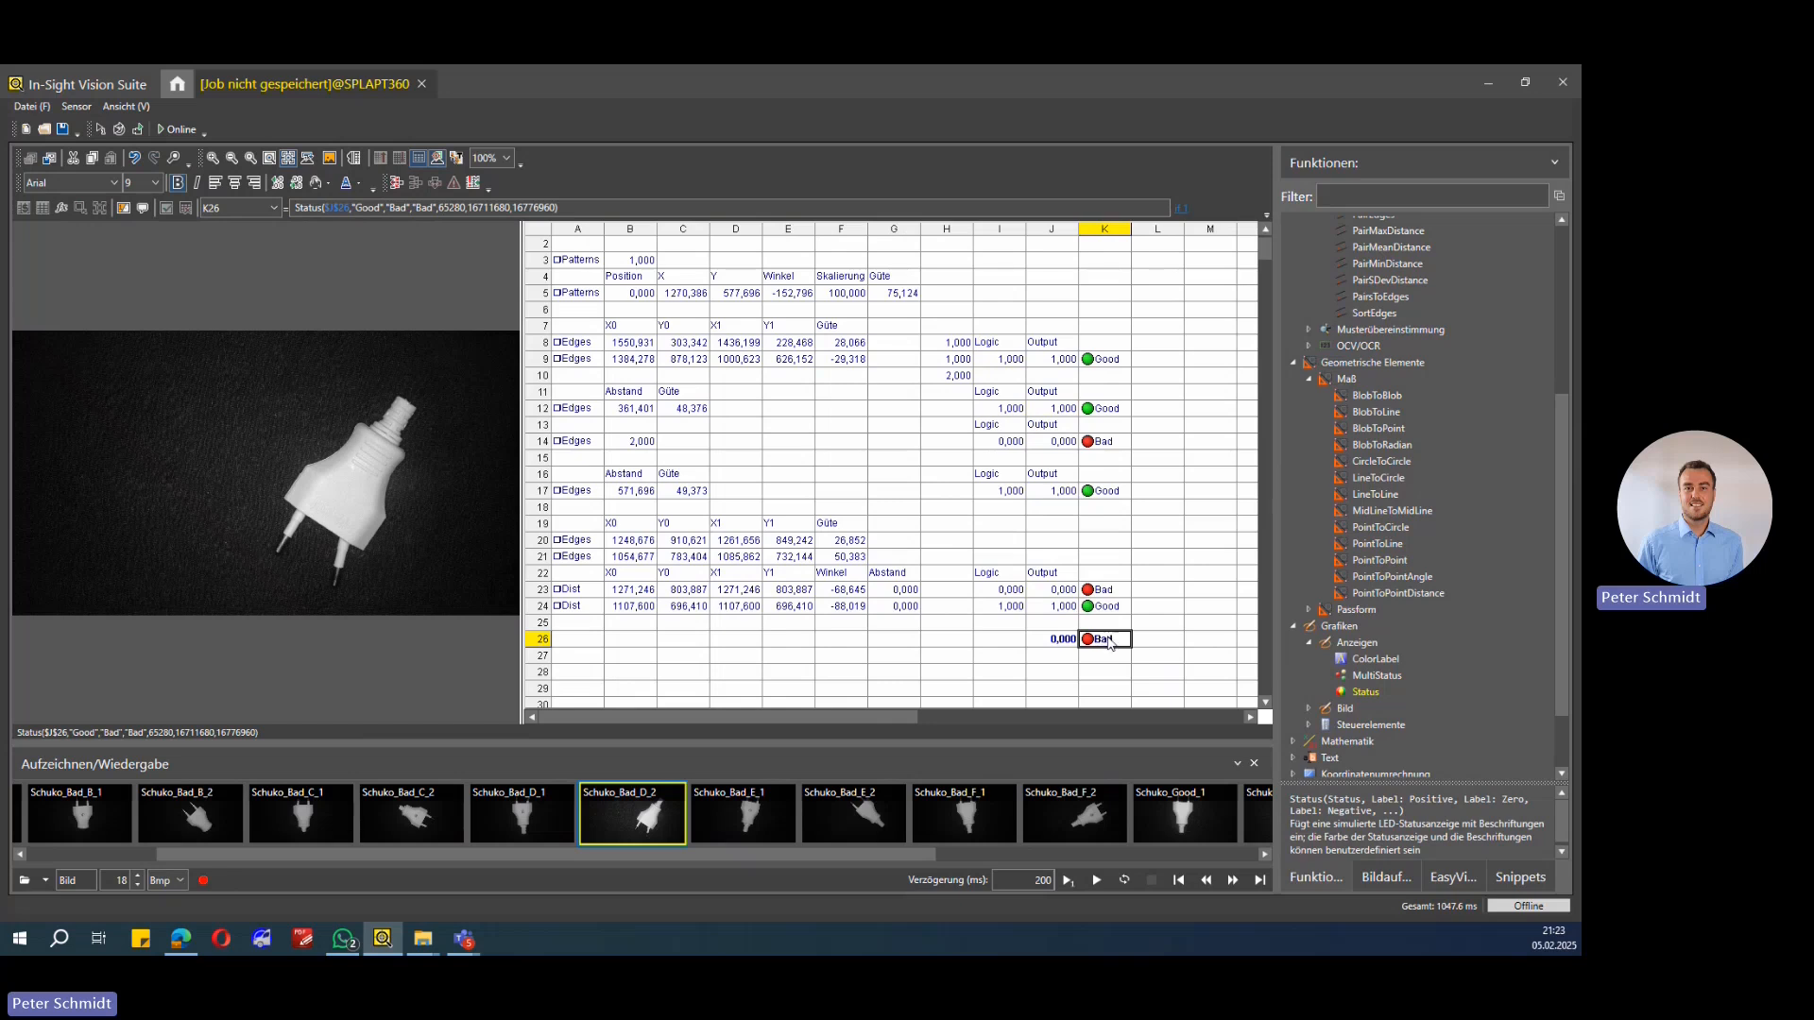
{"action": "left_click_drag", "start_coordinate": [1057, 640], "coordinate": [1096, 638]}
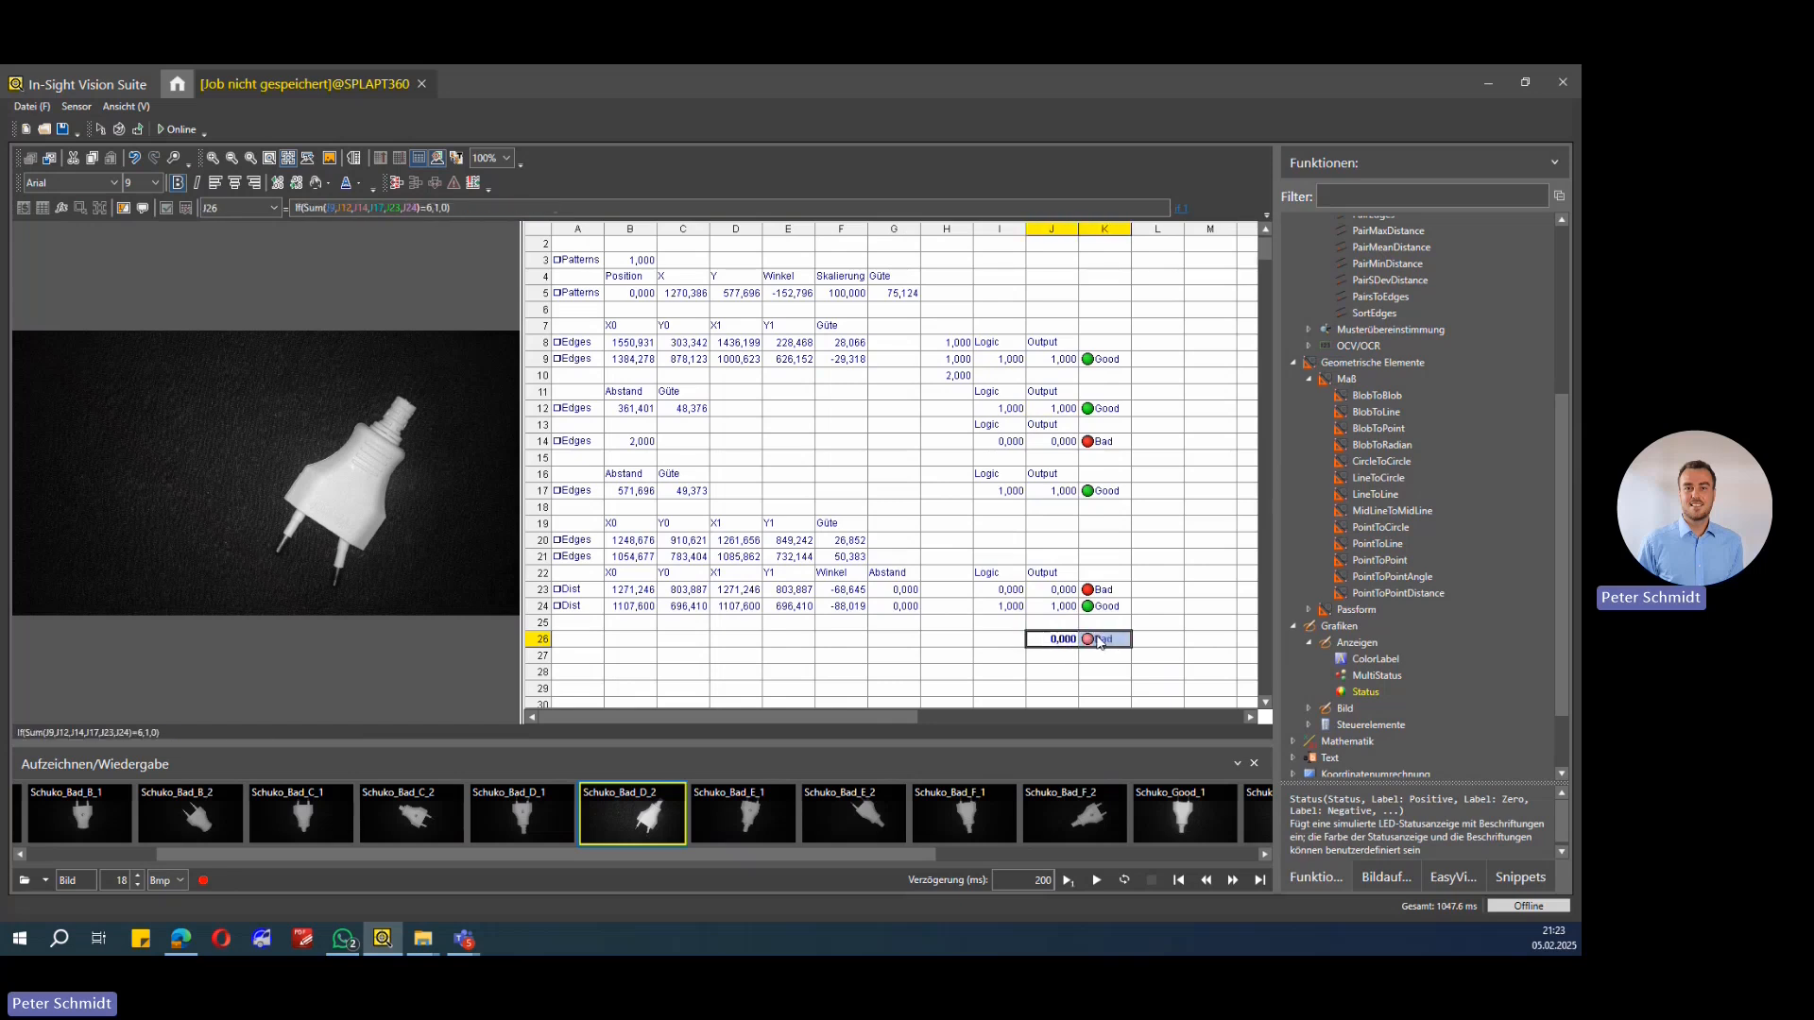
{"action": "left_click_drag", "start_coordinate": [886, 858], "coordinate": [651, 869]}
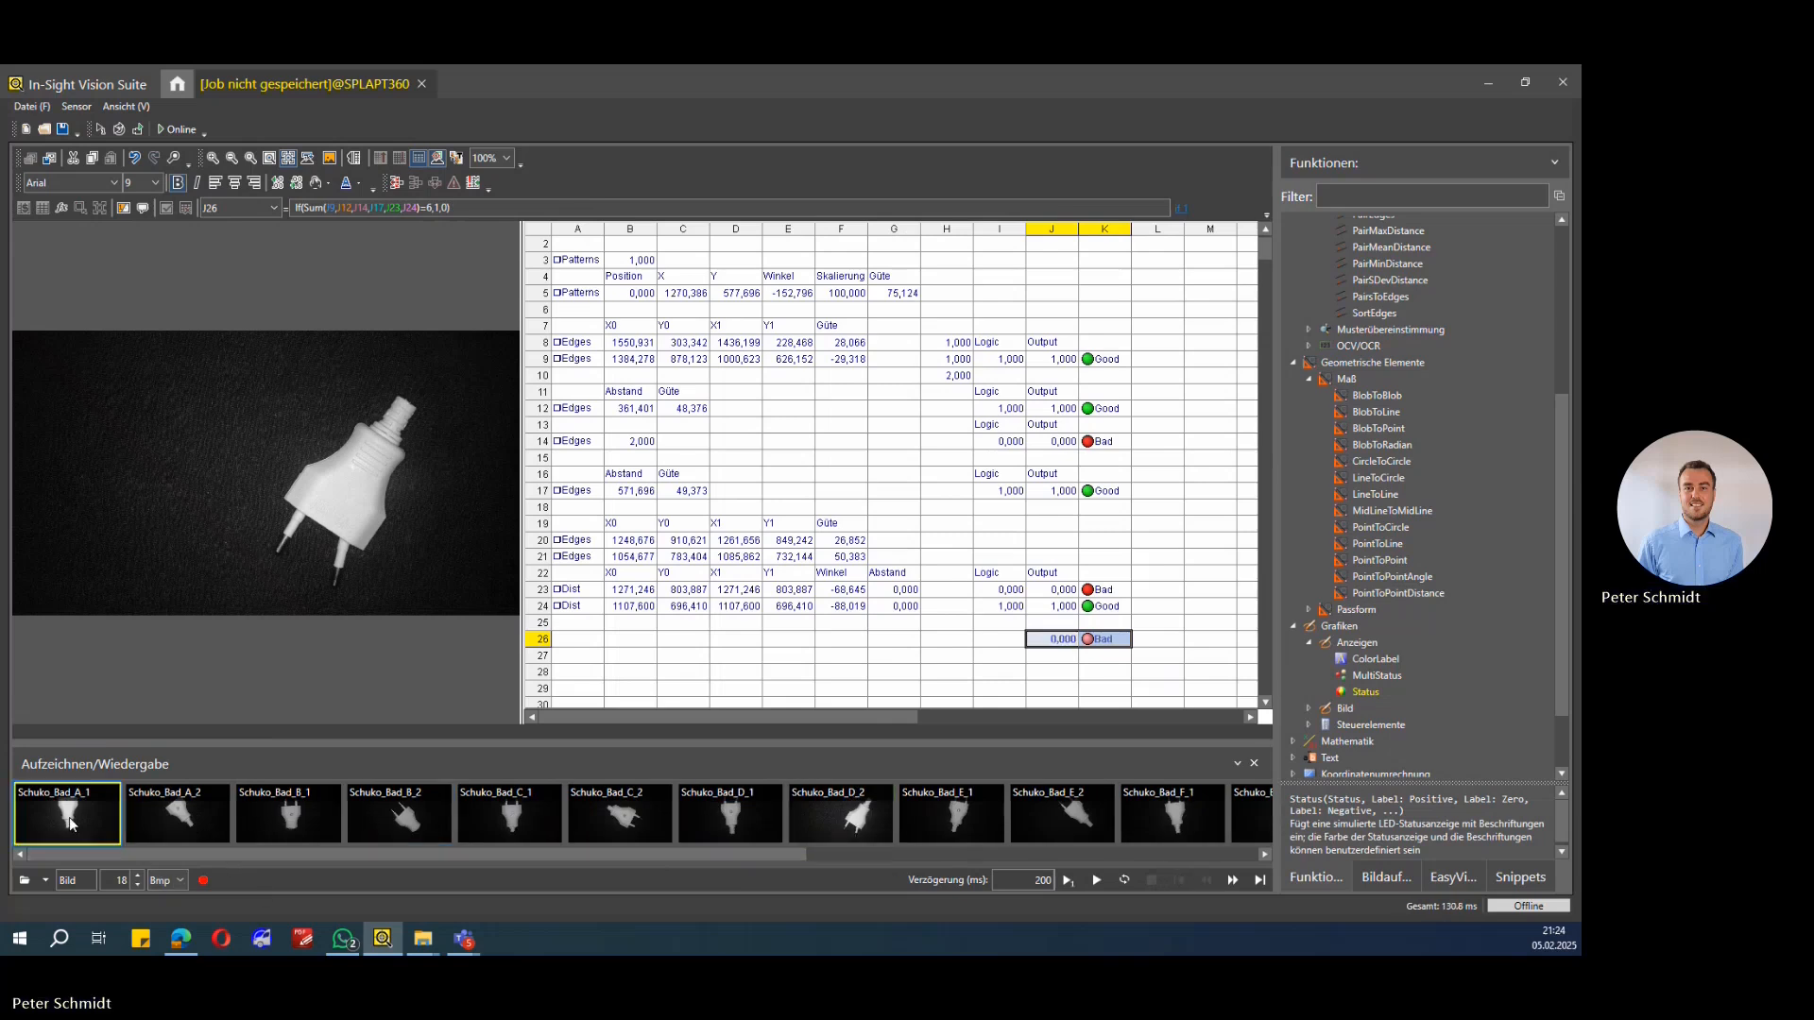
{"action": "left_click", "coordinate": [70, 818]}
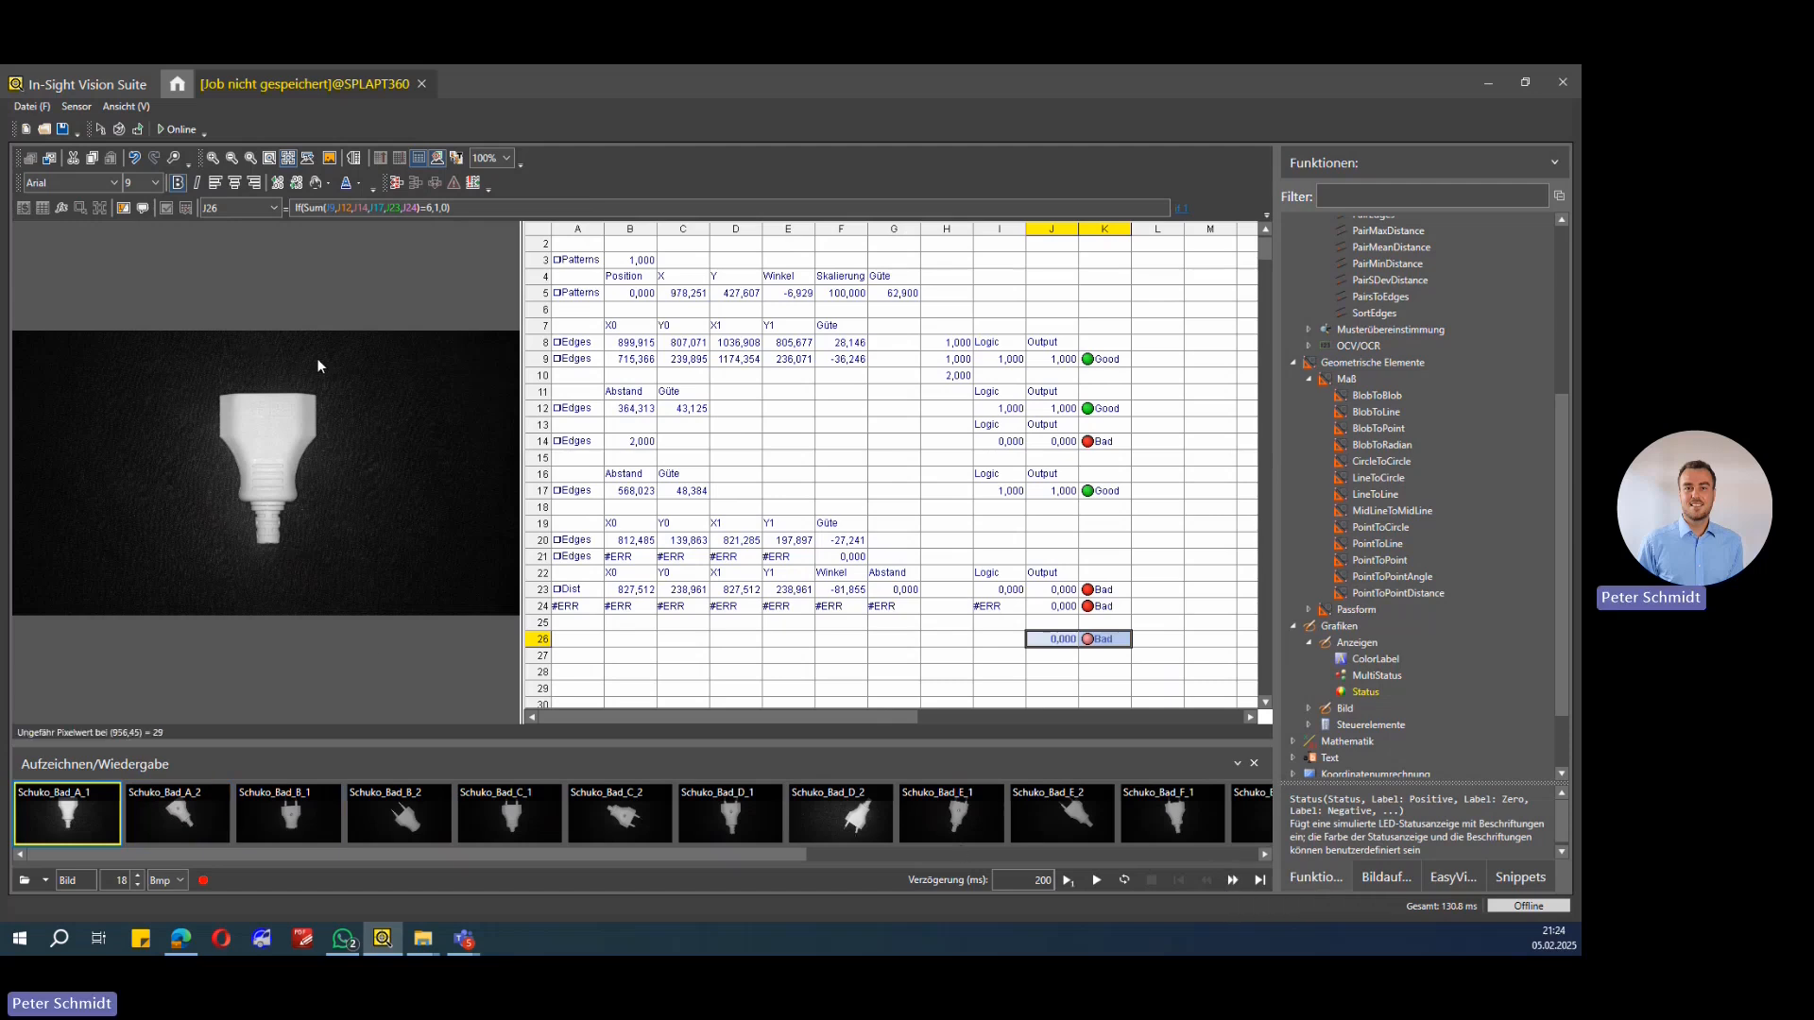
{"action": "left_click", "coordinate": [1230, 878]}
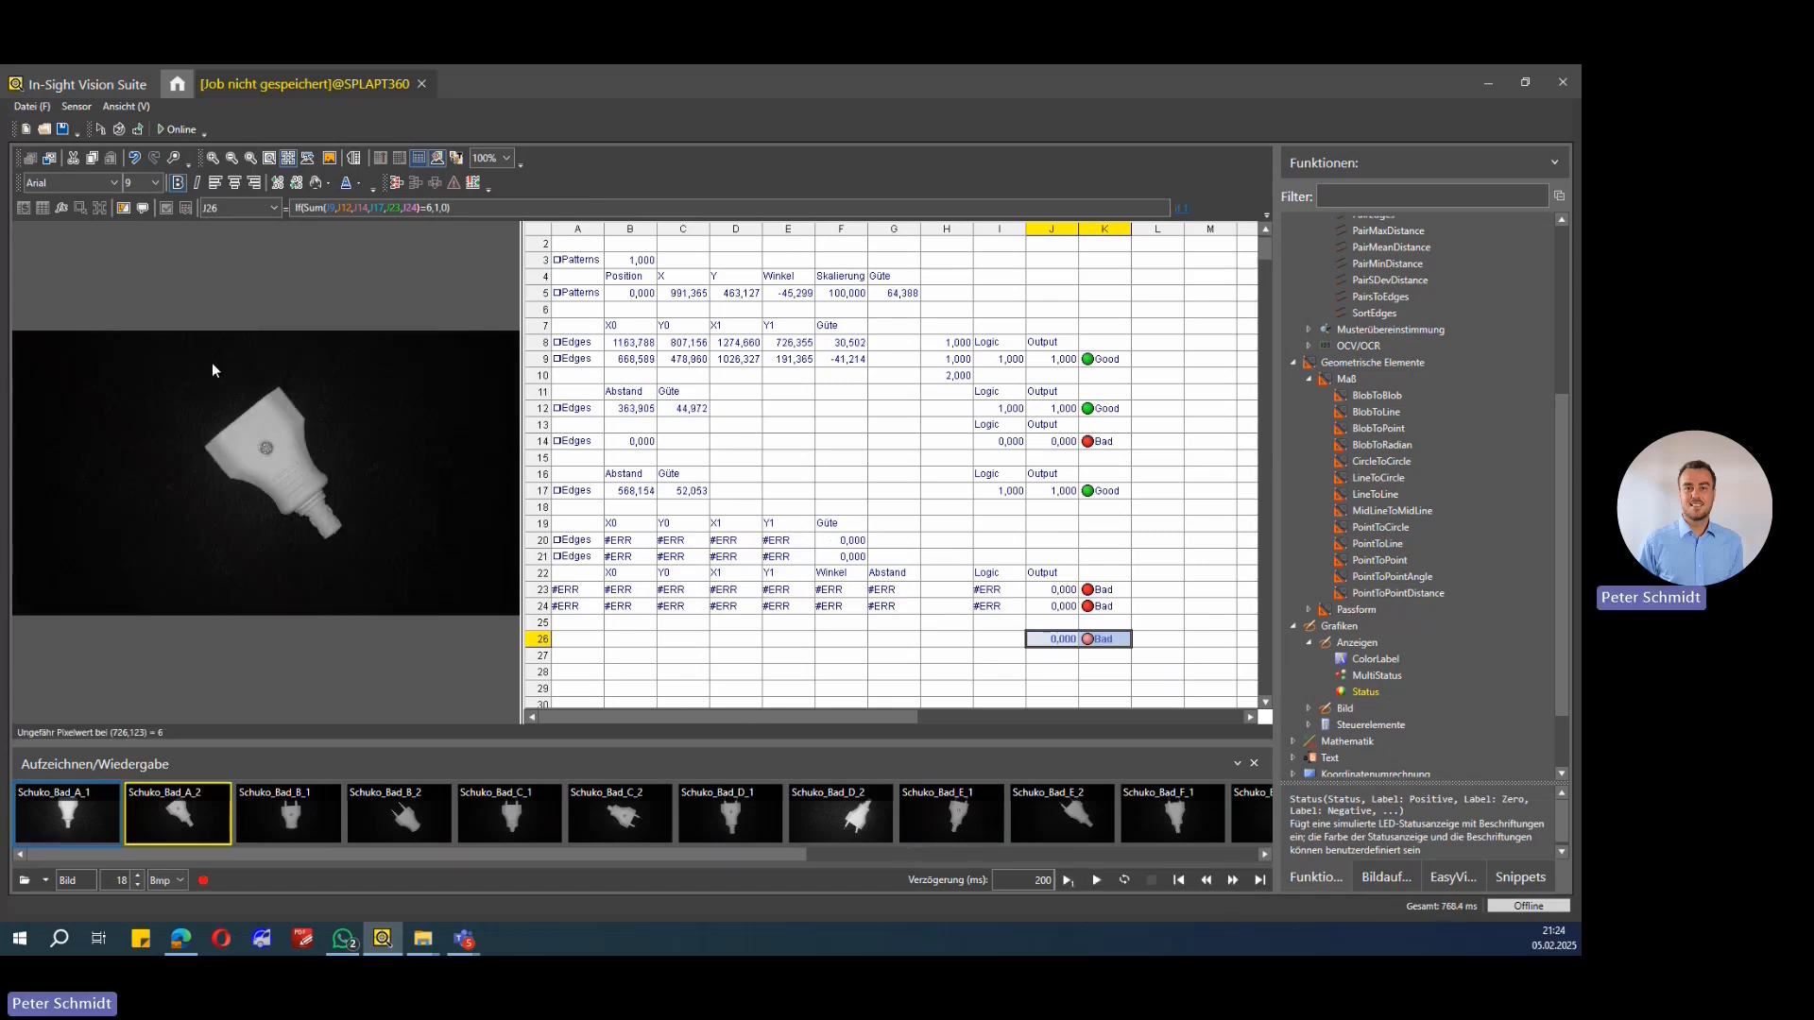
{"action": "left_click", "coordinate": [1231, 880]}
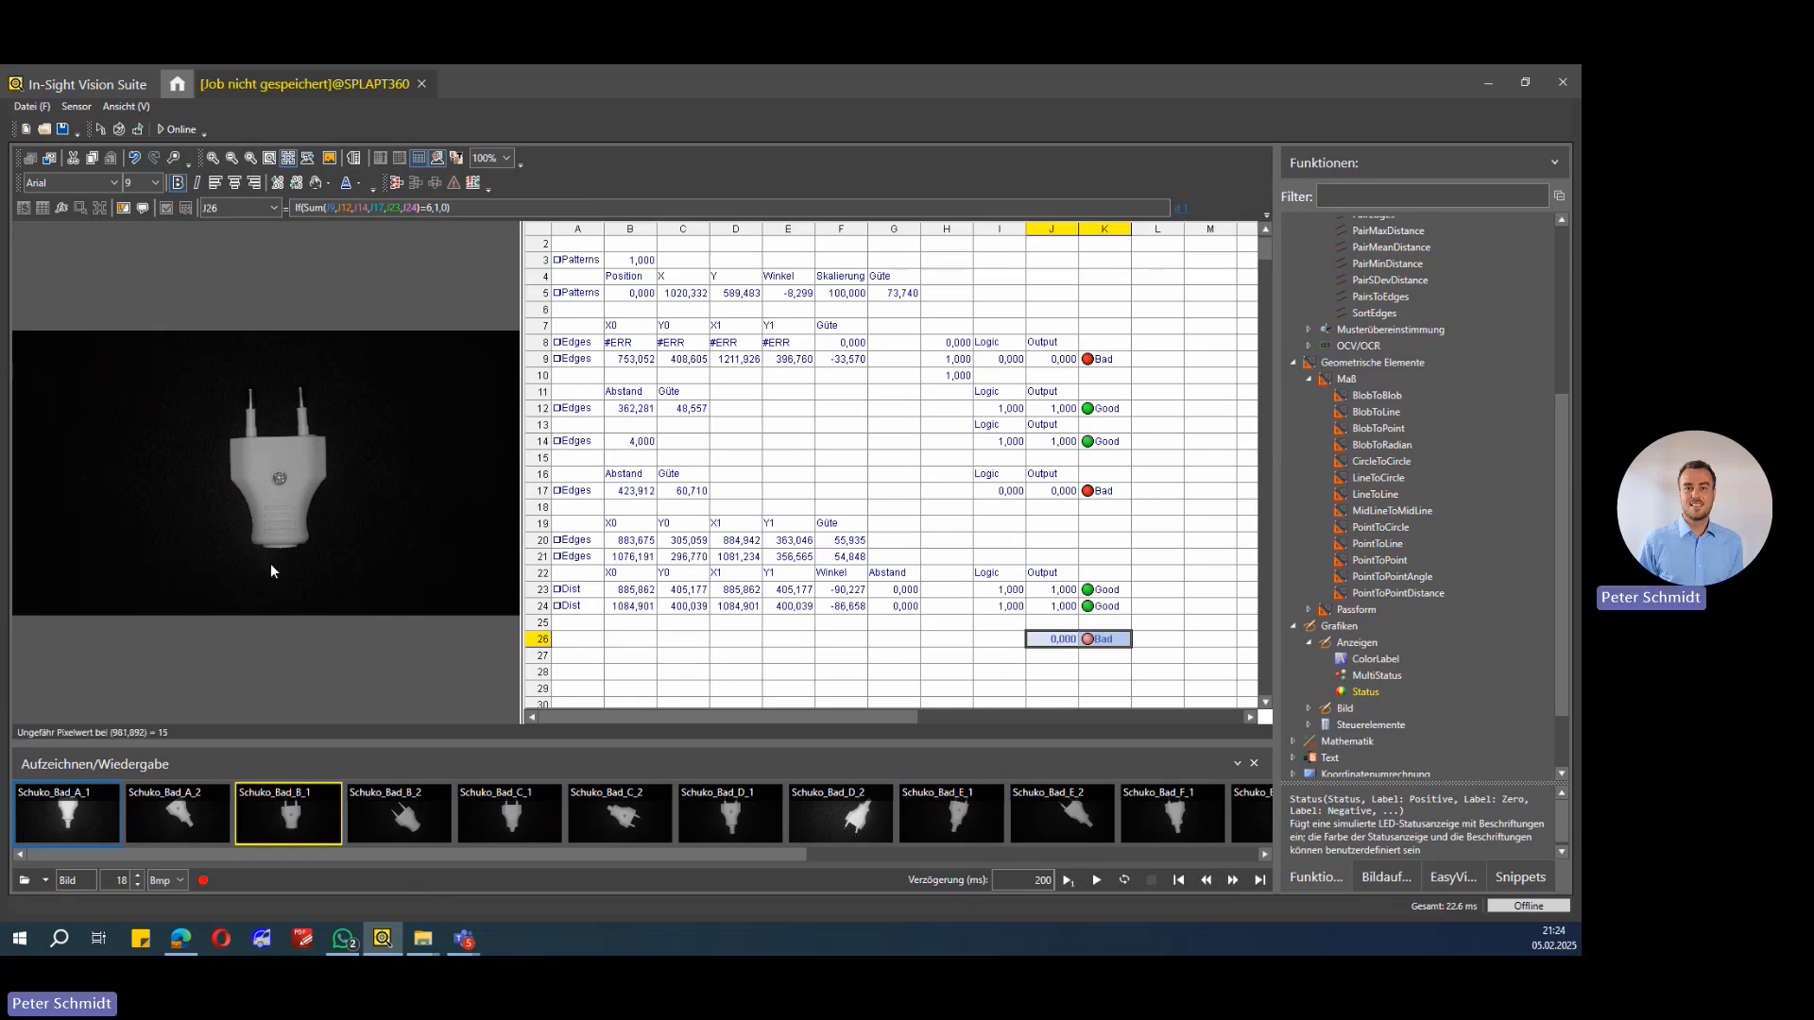
{"action": "left_click", "coordinate": [1233, 879]}
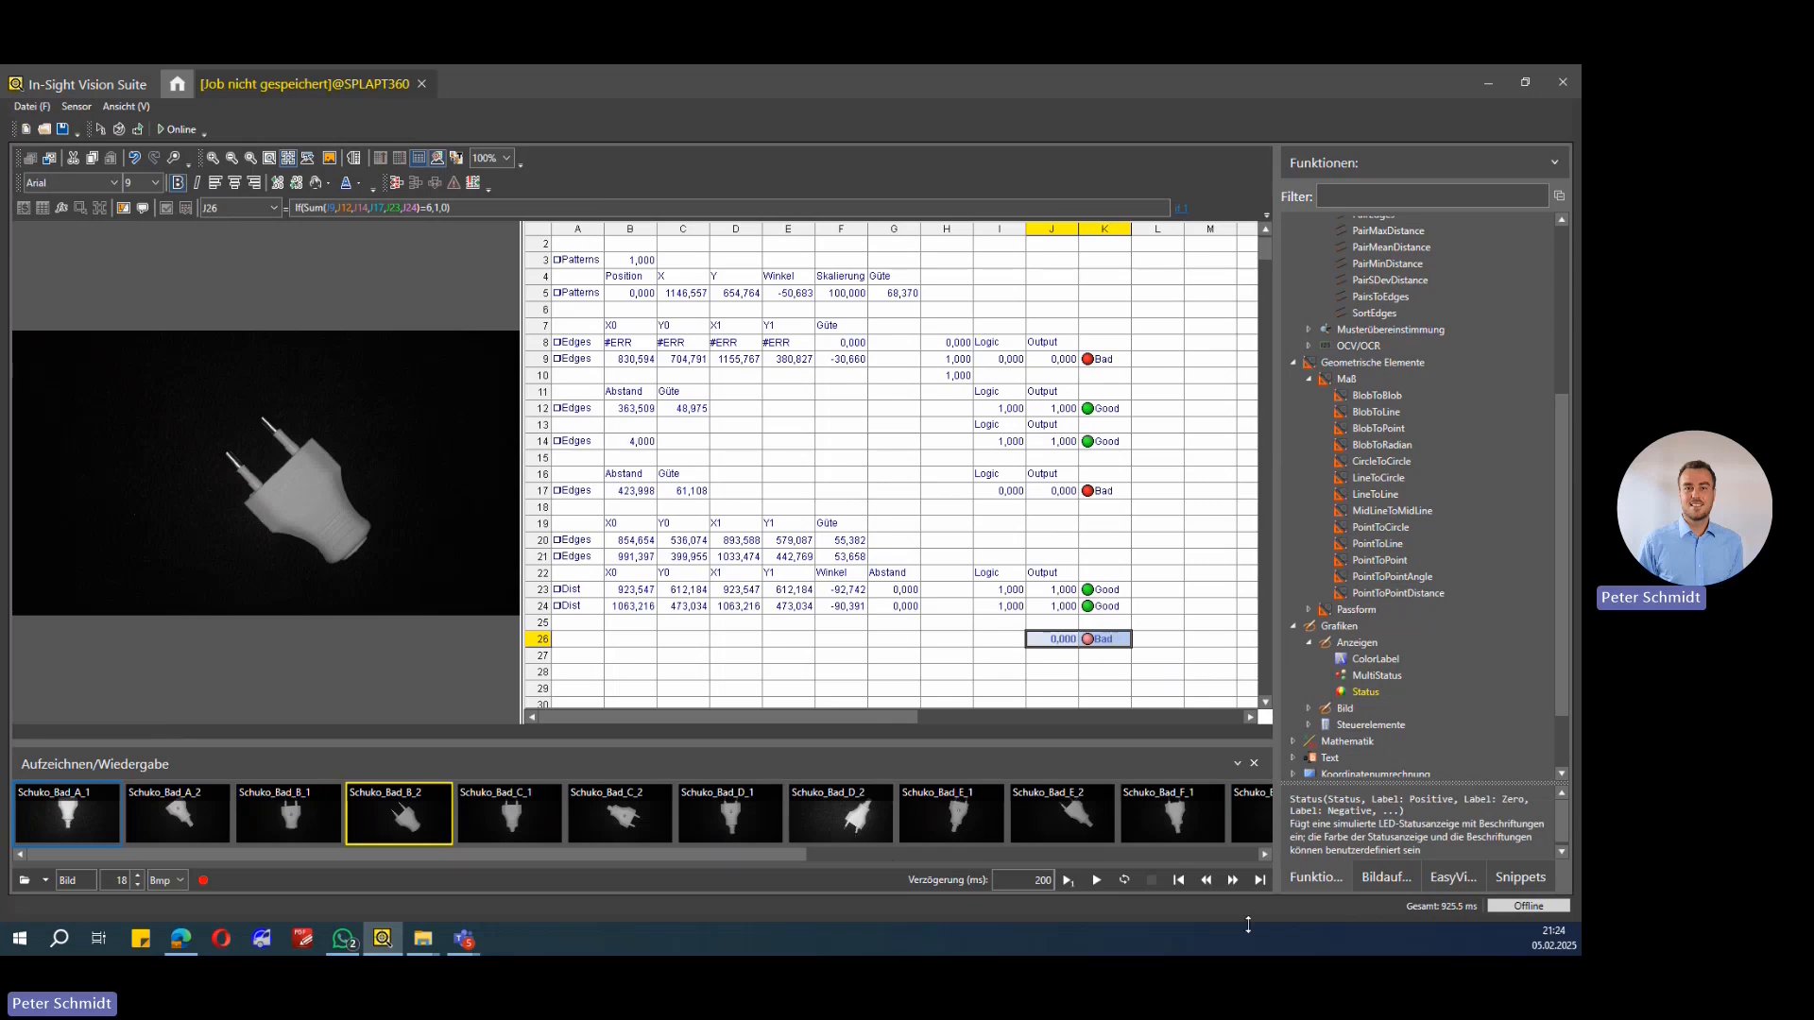
{"action": "left_click", "coordinate": [1231, 879]}
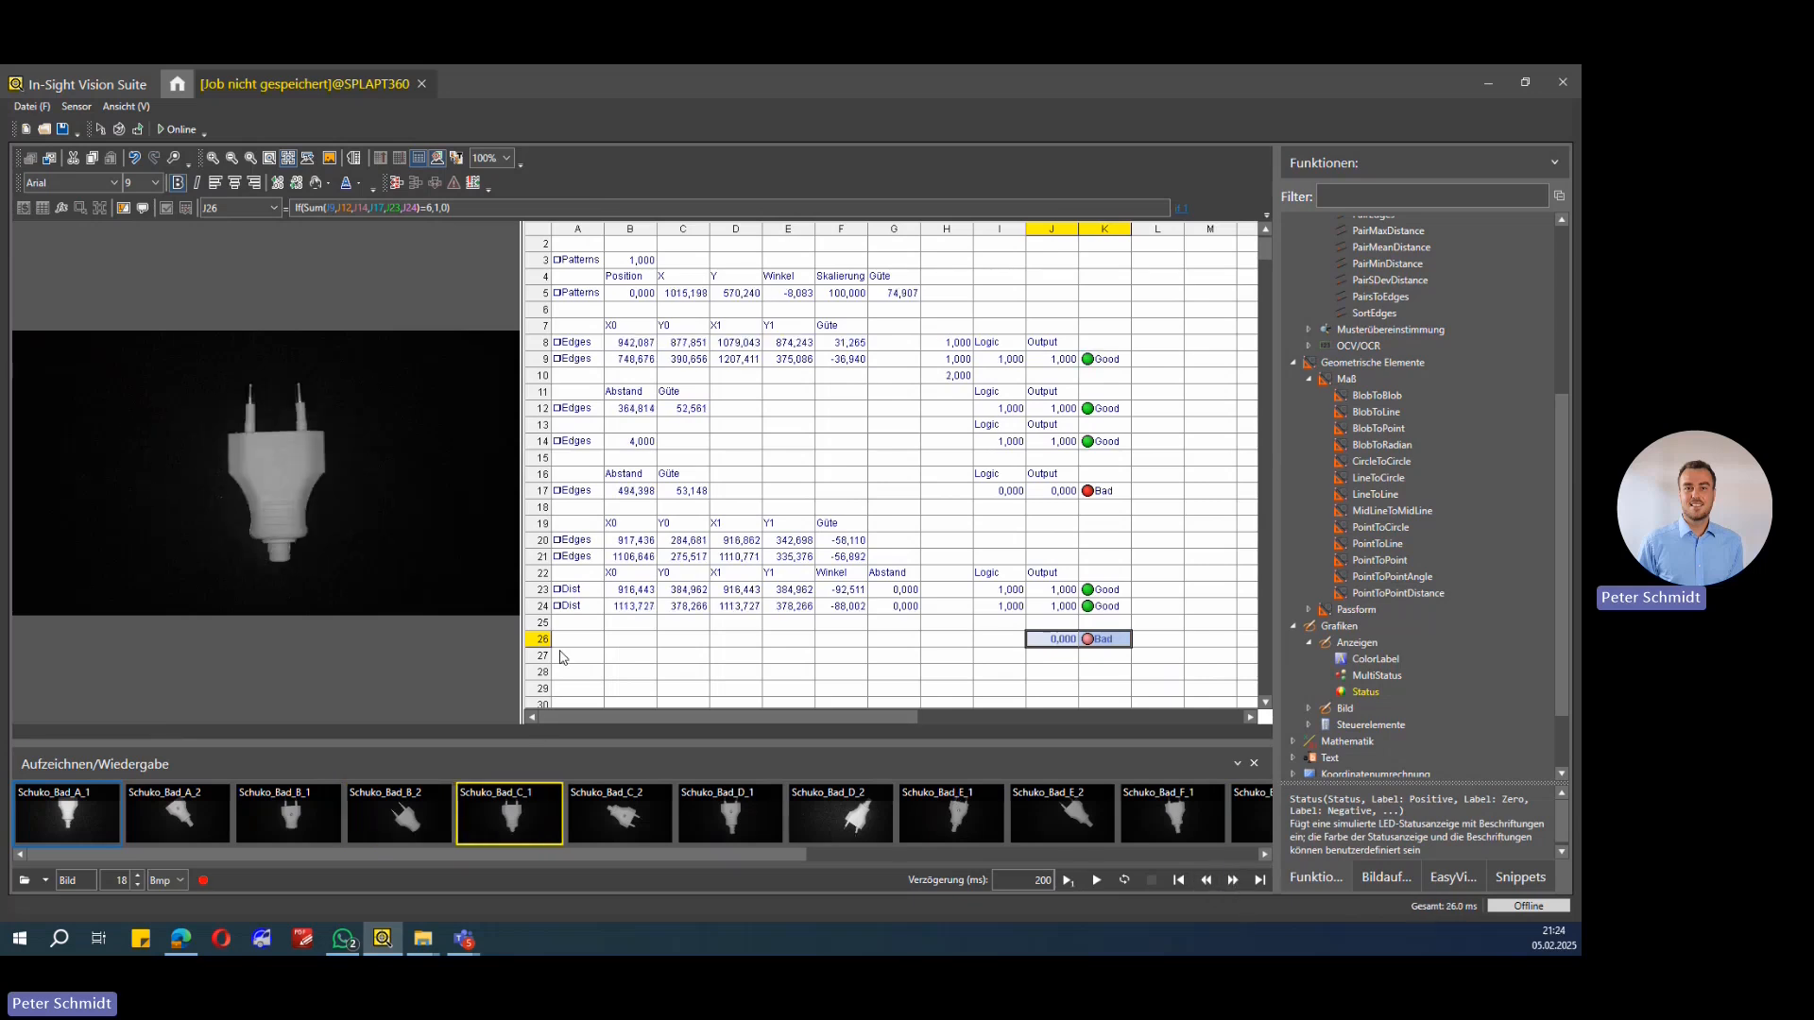
Step: Select edge cell A17 and load the Schuko_Bad_C_2 image to inspect its region
{"action": "left_click", "coordinate": [593, 493]}
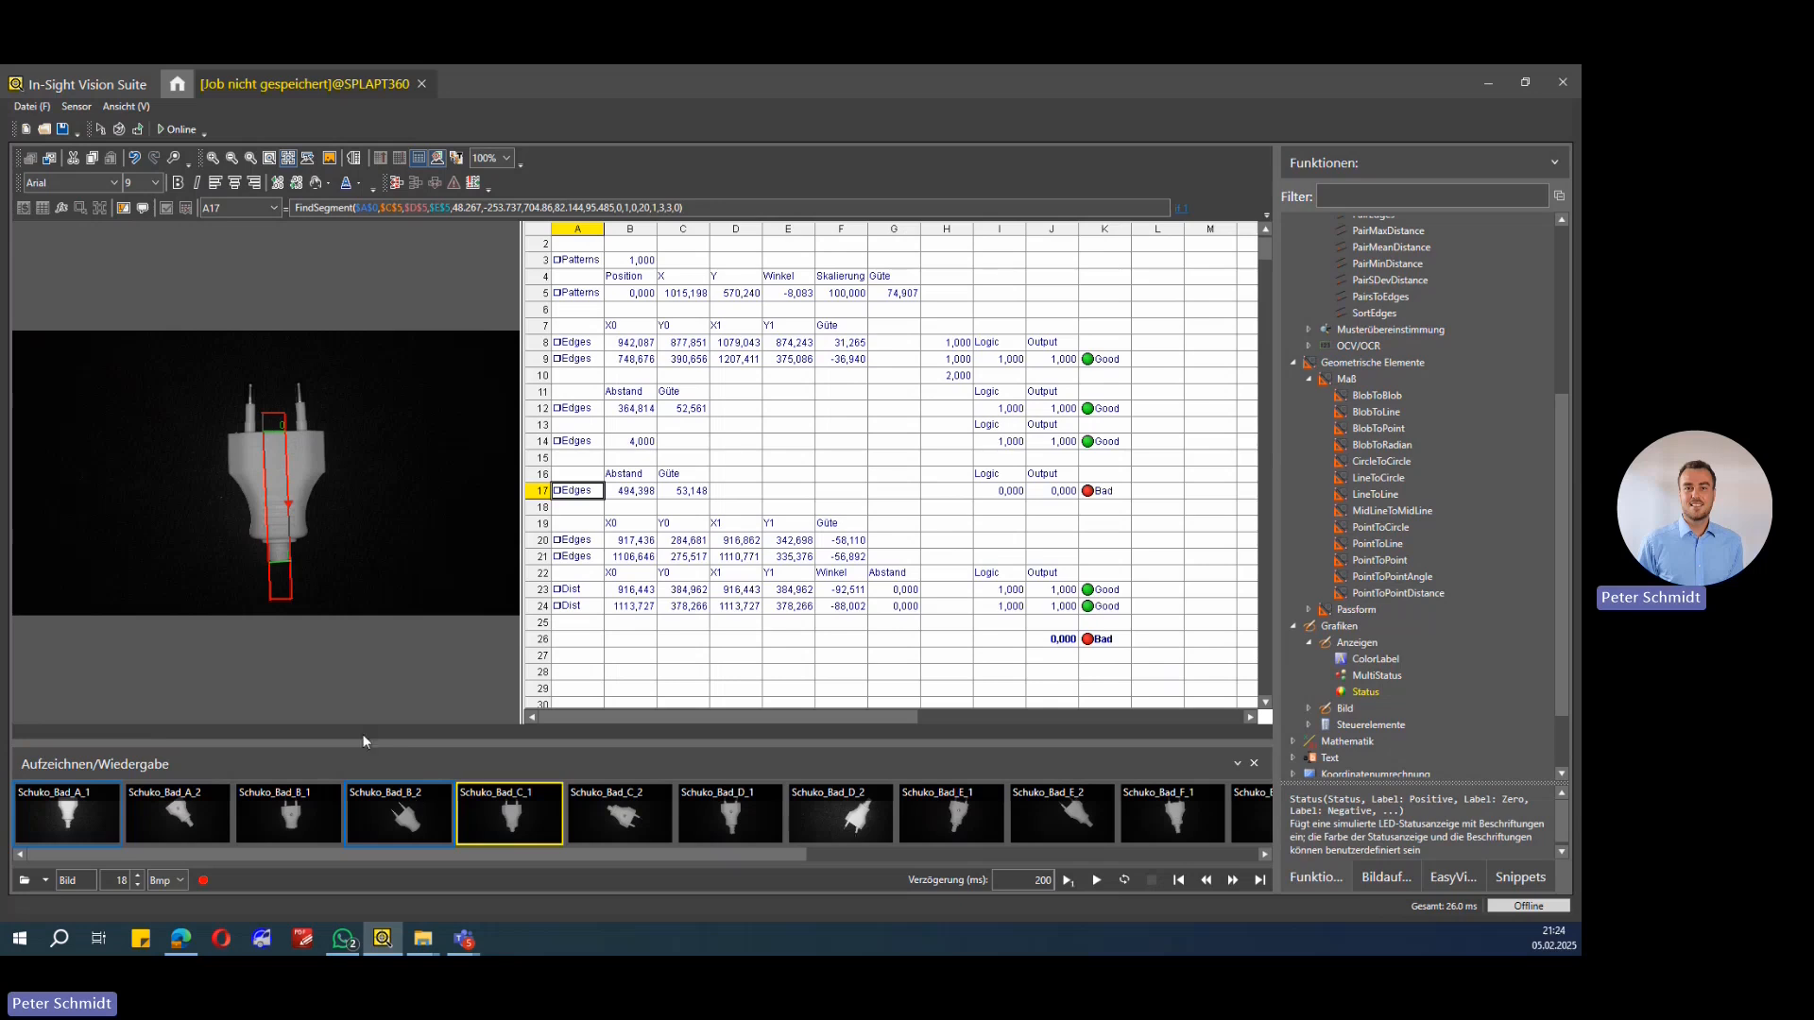
{"action": "left_click", "coordinate": [605, 818]}
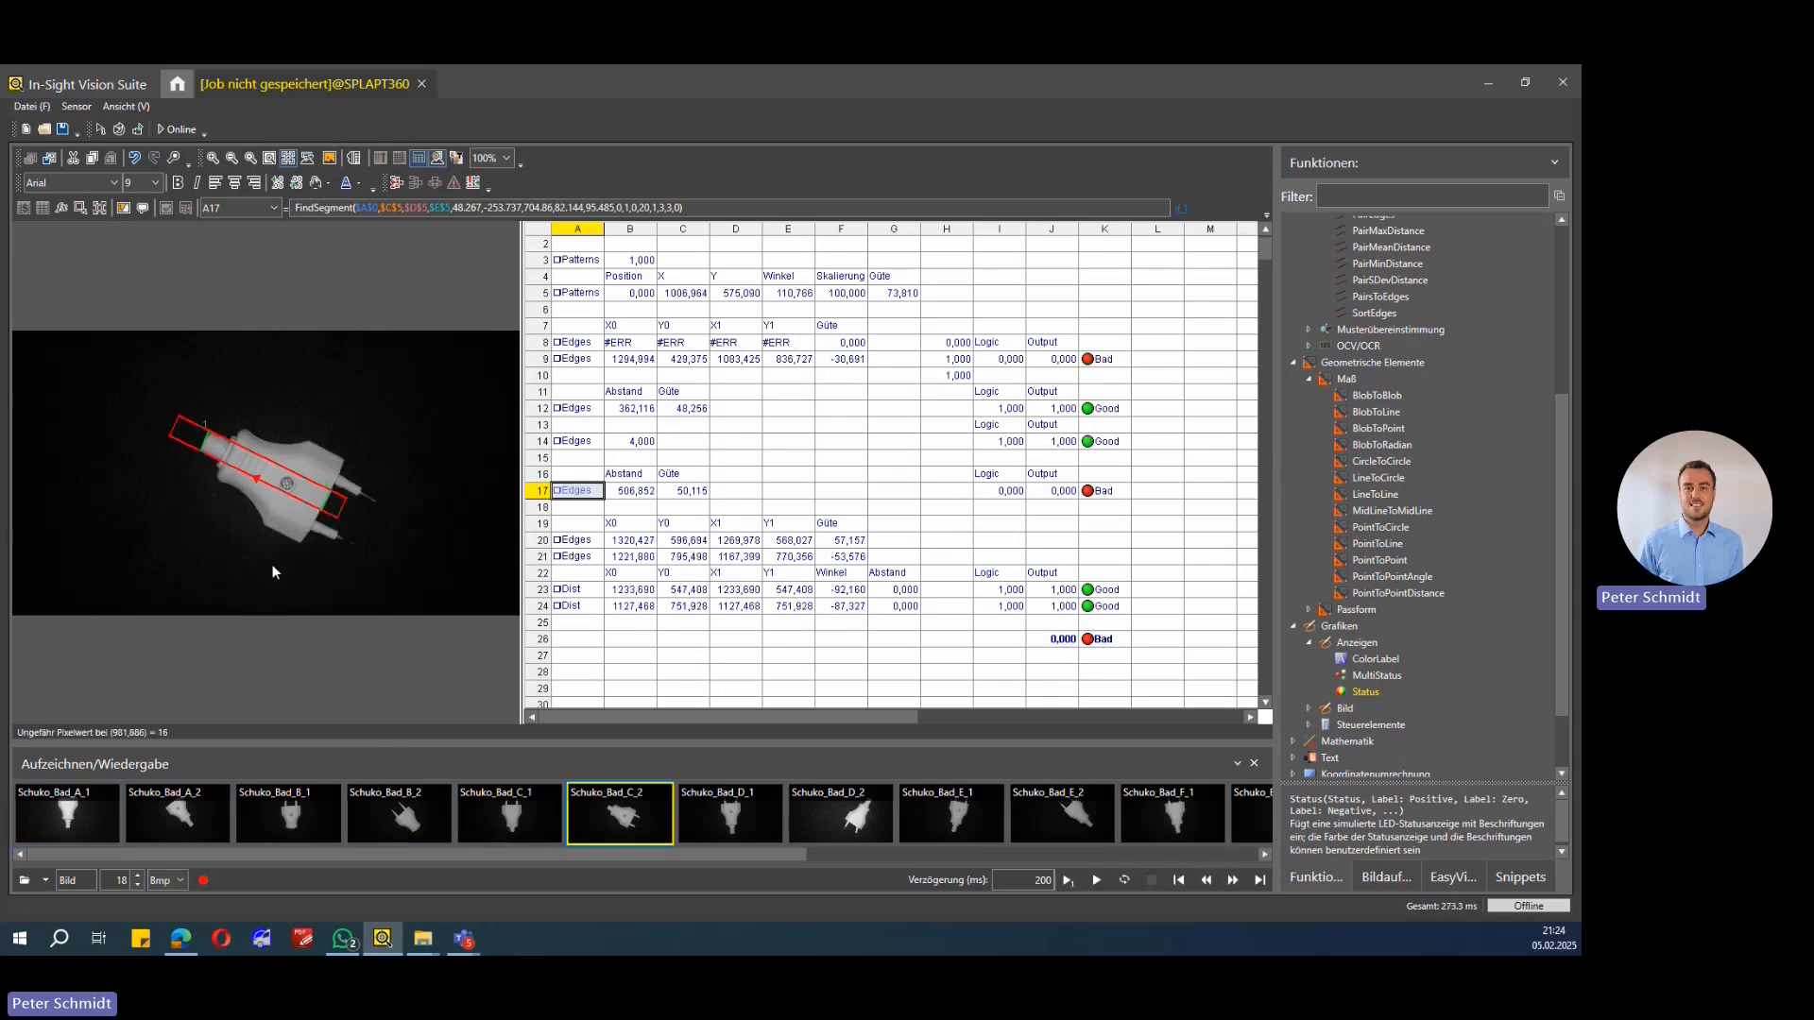
Step: Load recorded images Schuko_Bad_D_1, Schuko_Bad_D_2 and Schuko_Bad_E_1 to compare the inspection results
{"action": "left_click", "coordinate": [673, 508]}
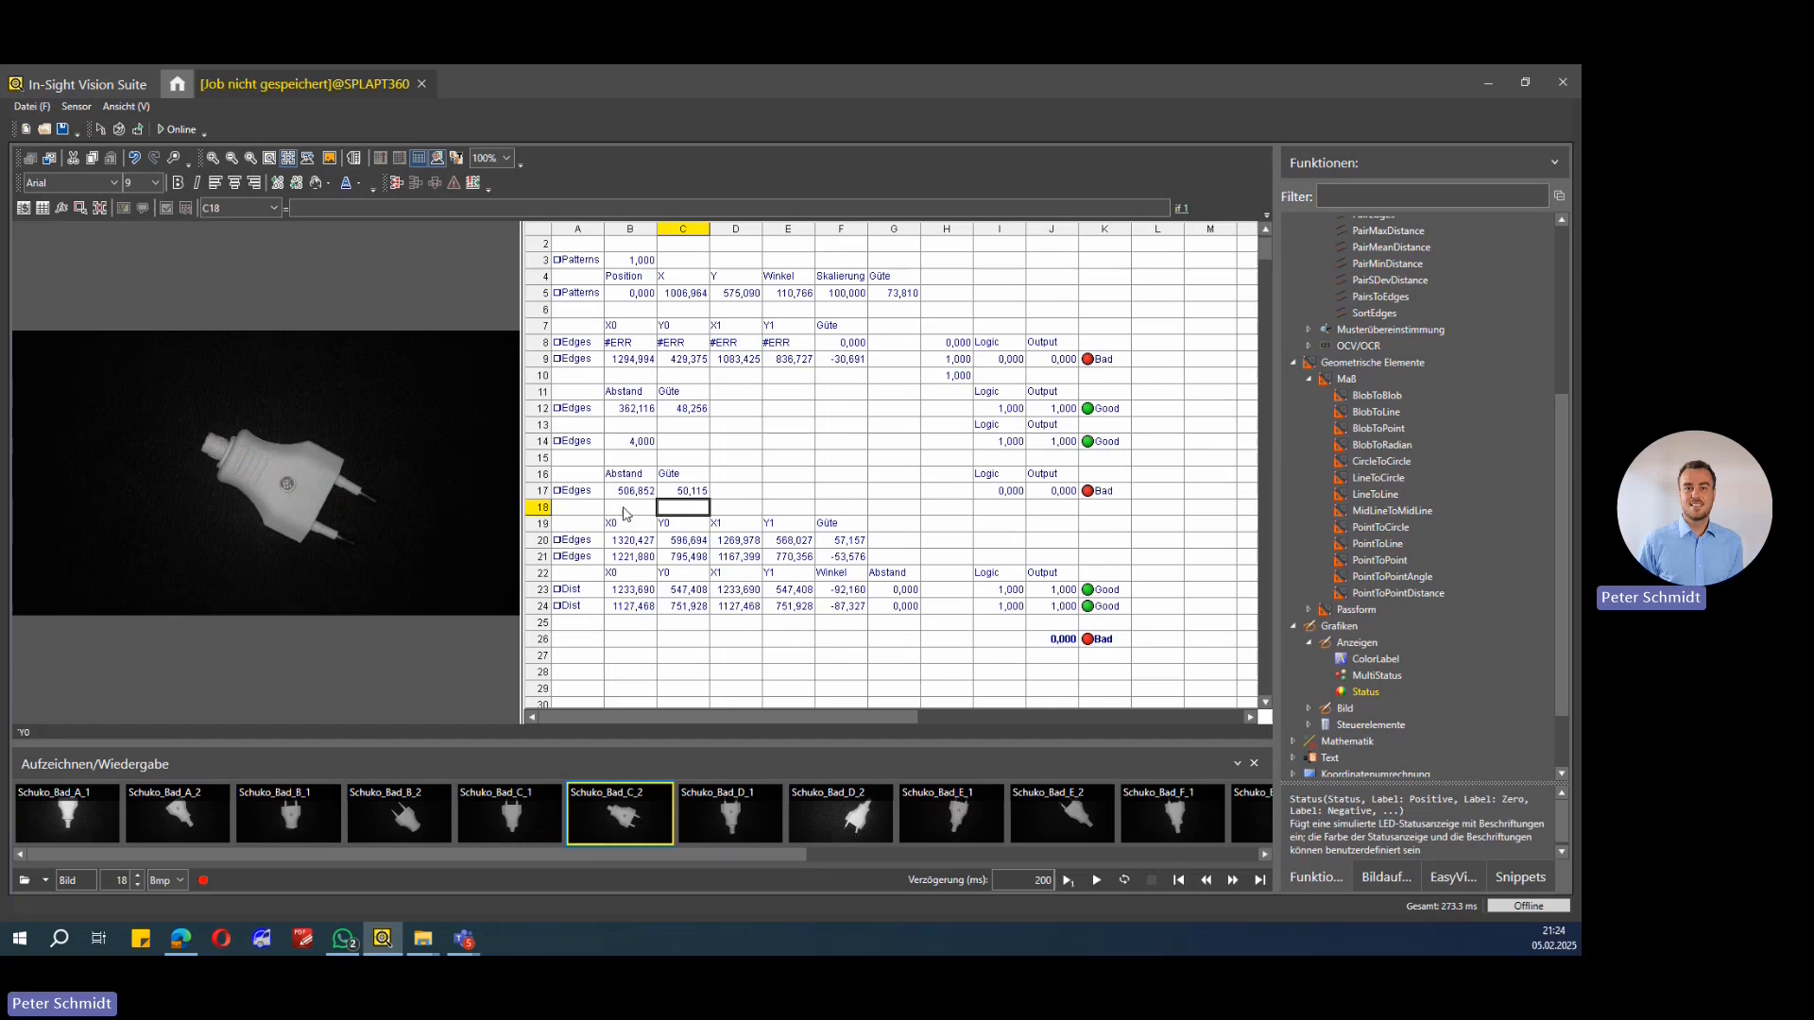
{"action": "left_click", "coordinate": [722, 810]}
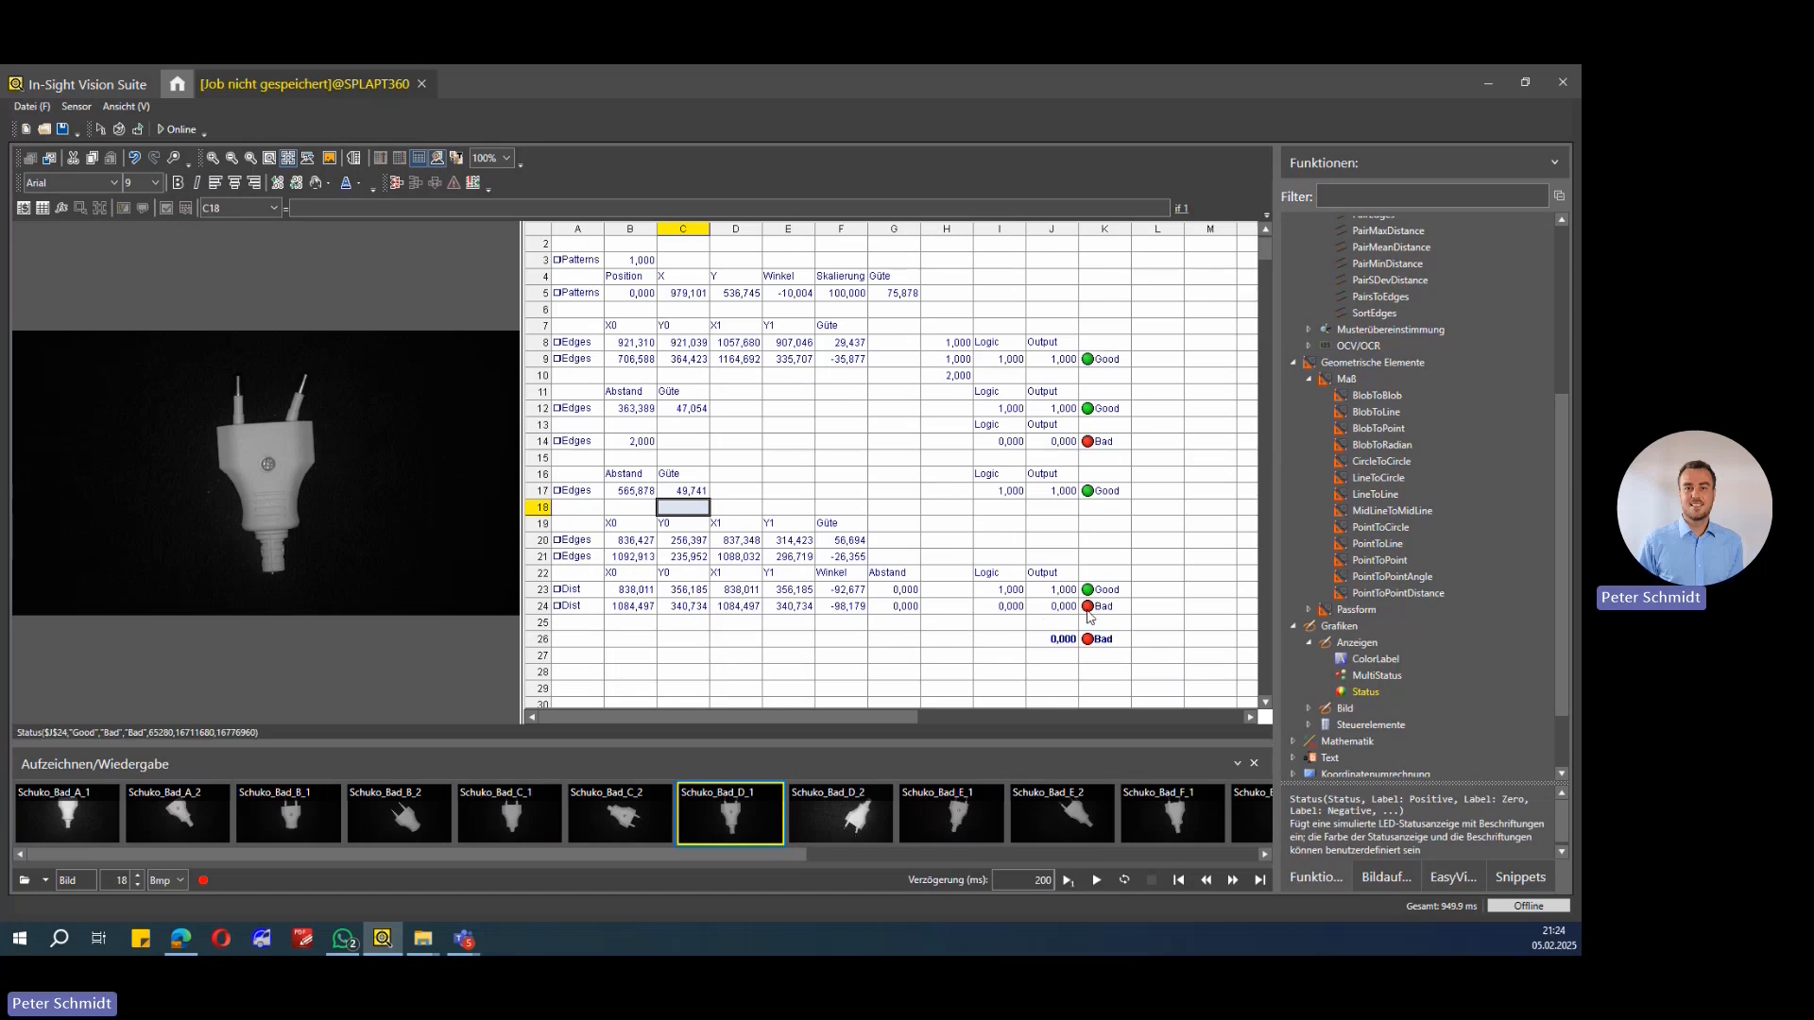
{"action": "left_click", "coordinate": [849, 820]}
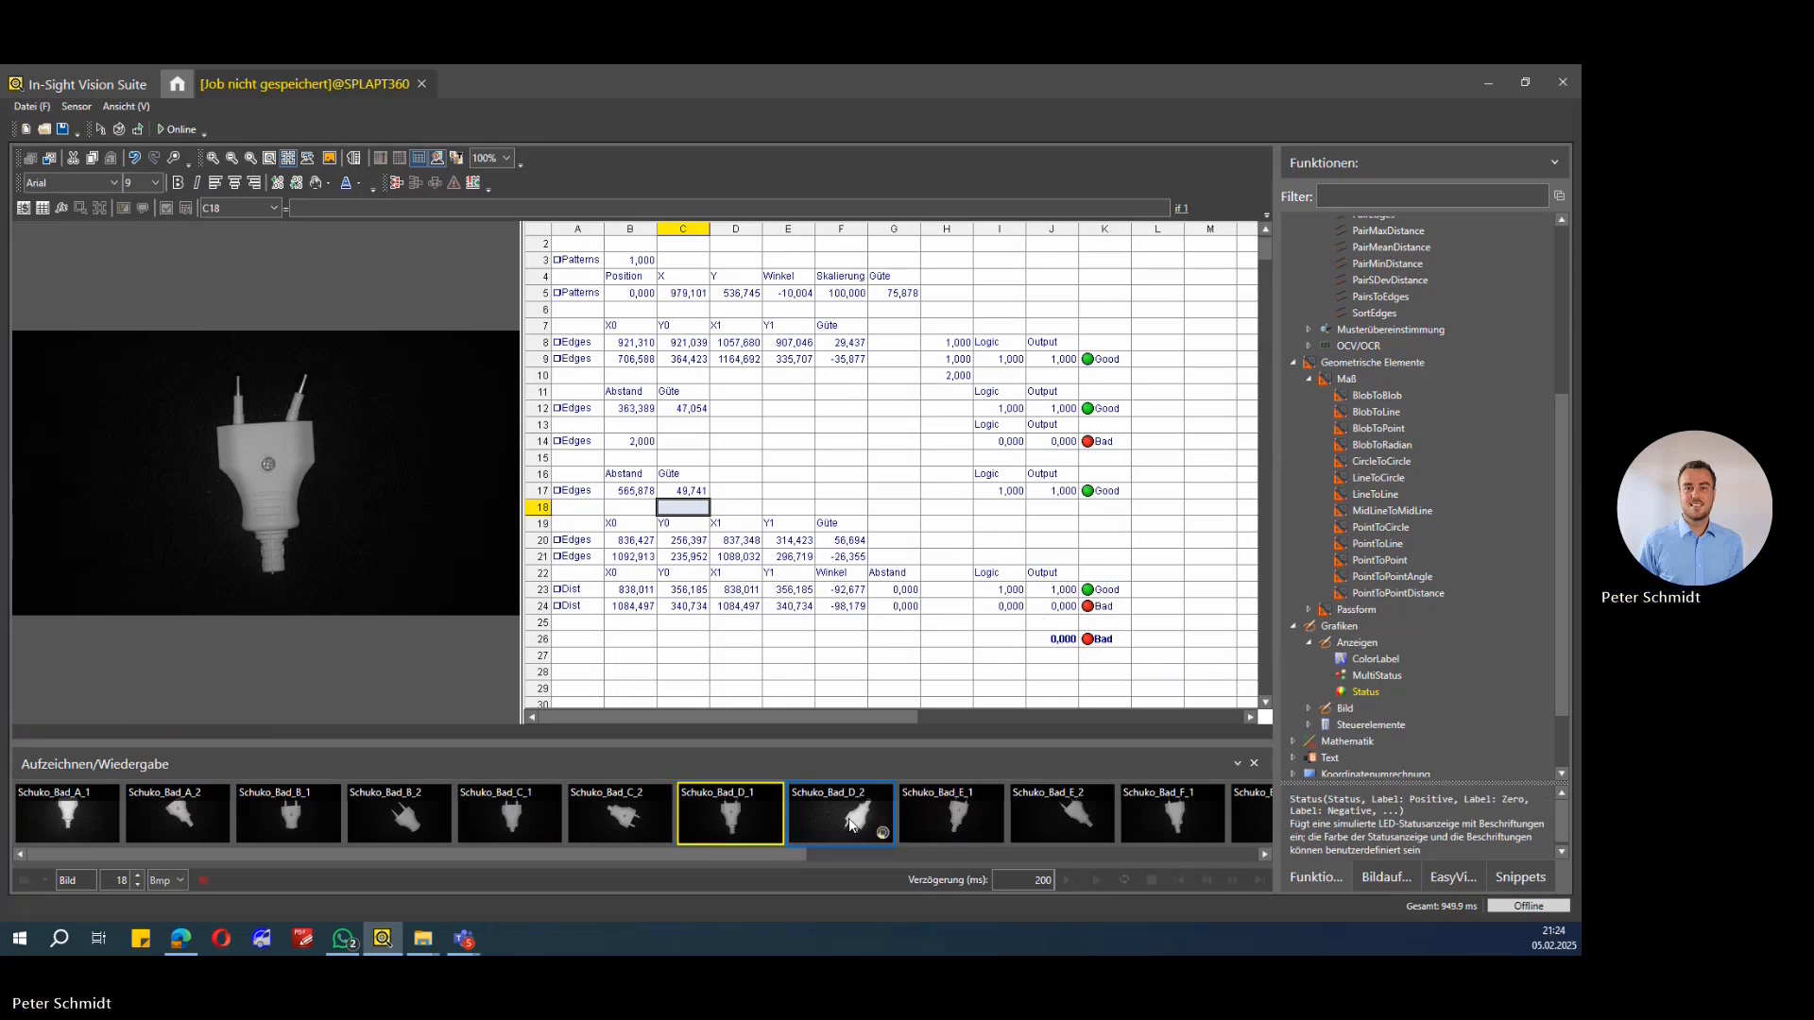
{"action": "left_click", "coordinate": [930, 801]}
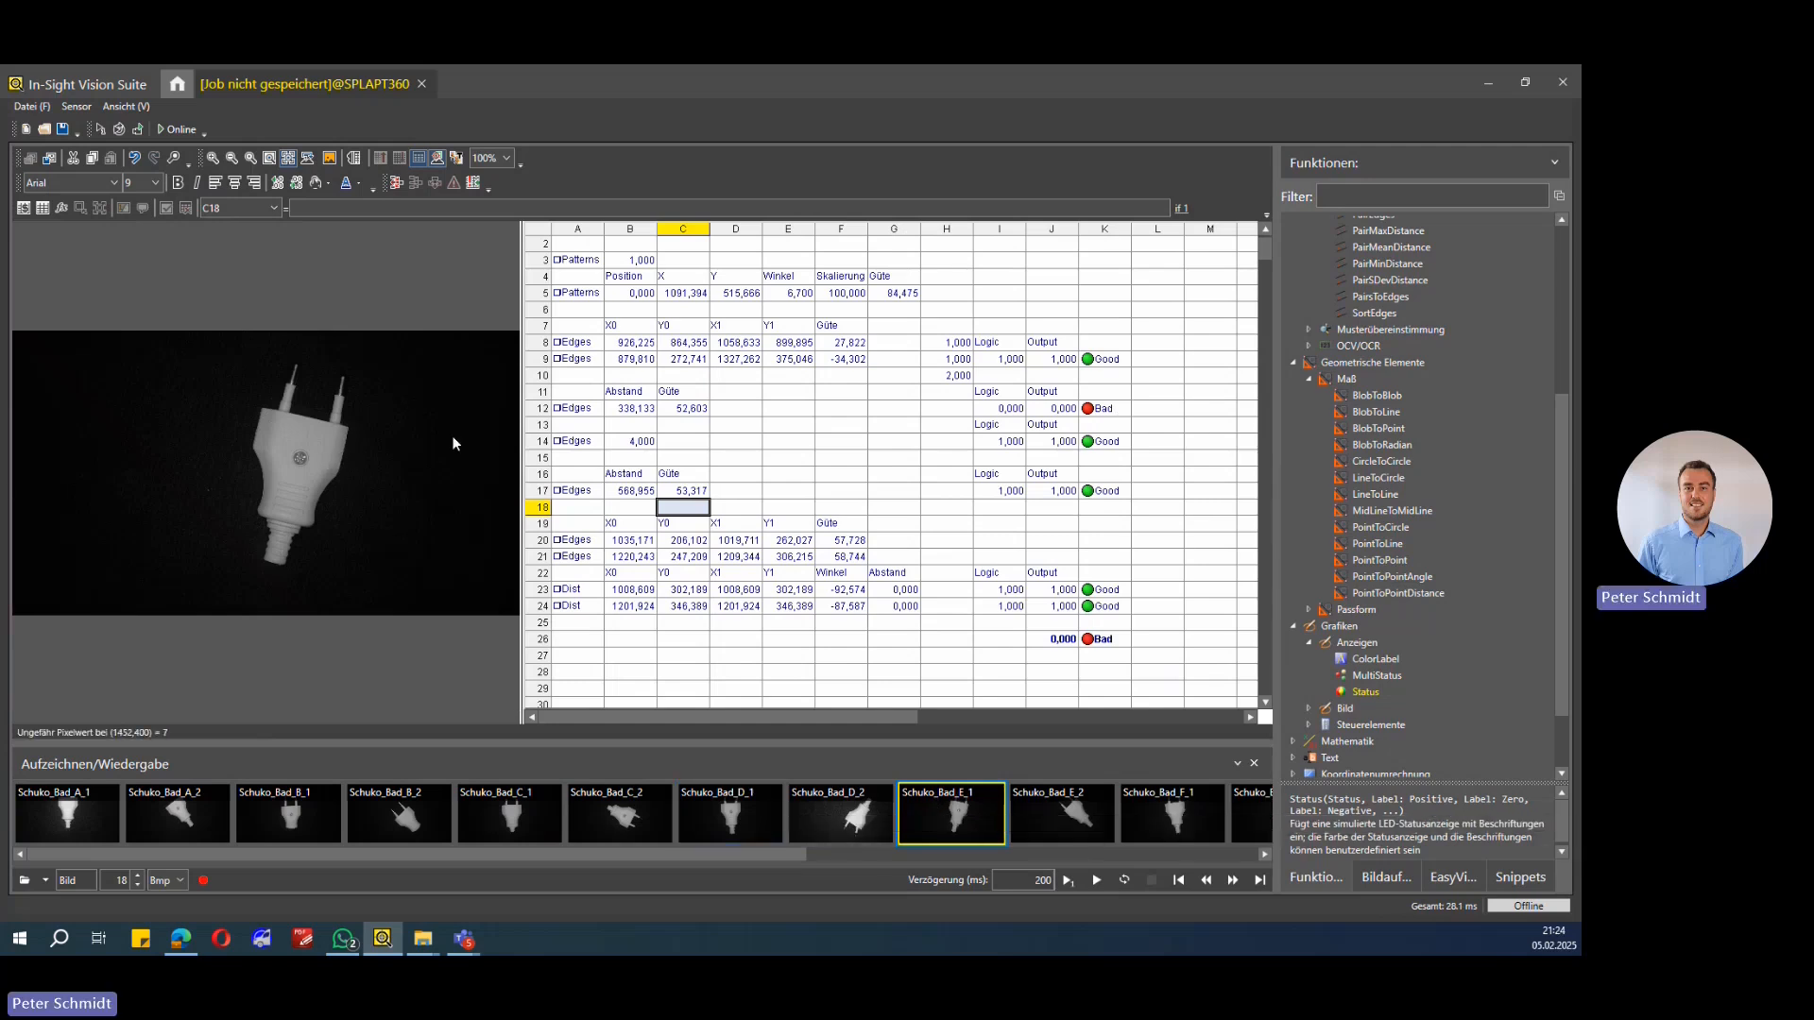
Step: Select edge cells A12, A14 and A9 in turn to view their search regions on the Schuko_Bad_E_1 image
{"action": "left_click", "coordinate": [565, 413]}
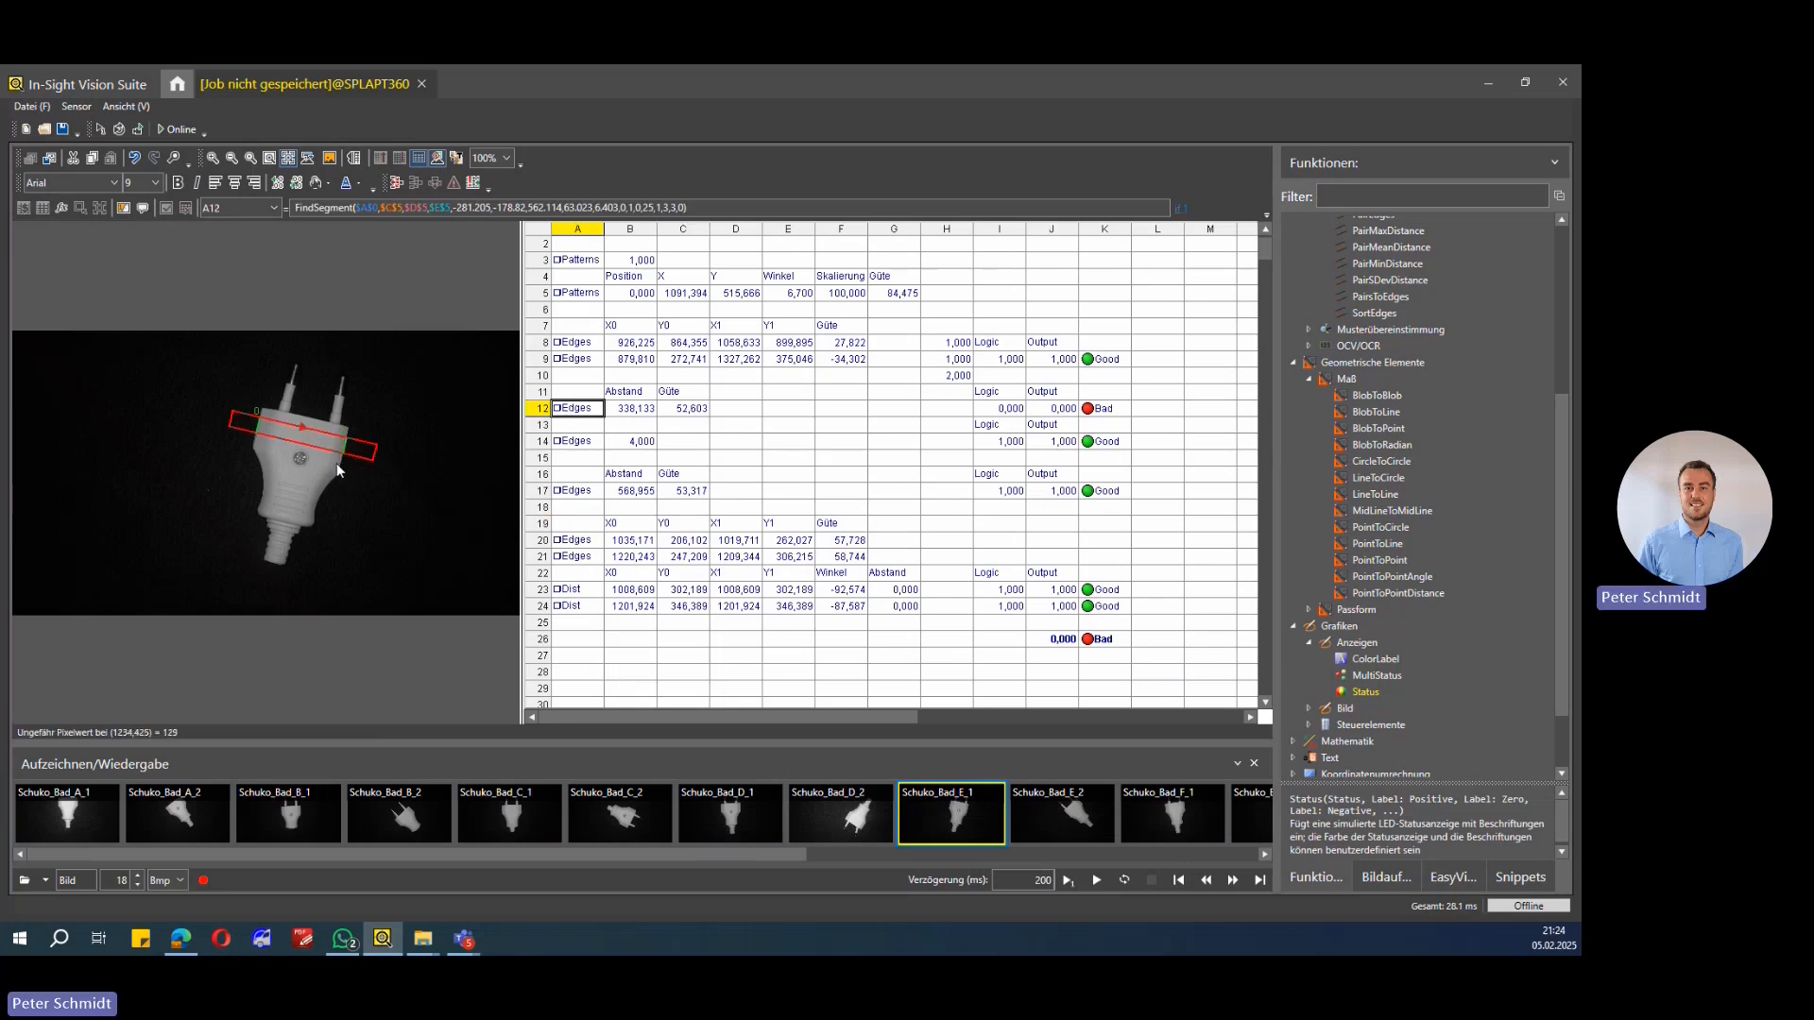
{"action": "left_click", "coordinate": [563, 441]}
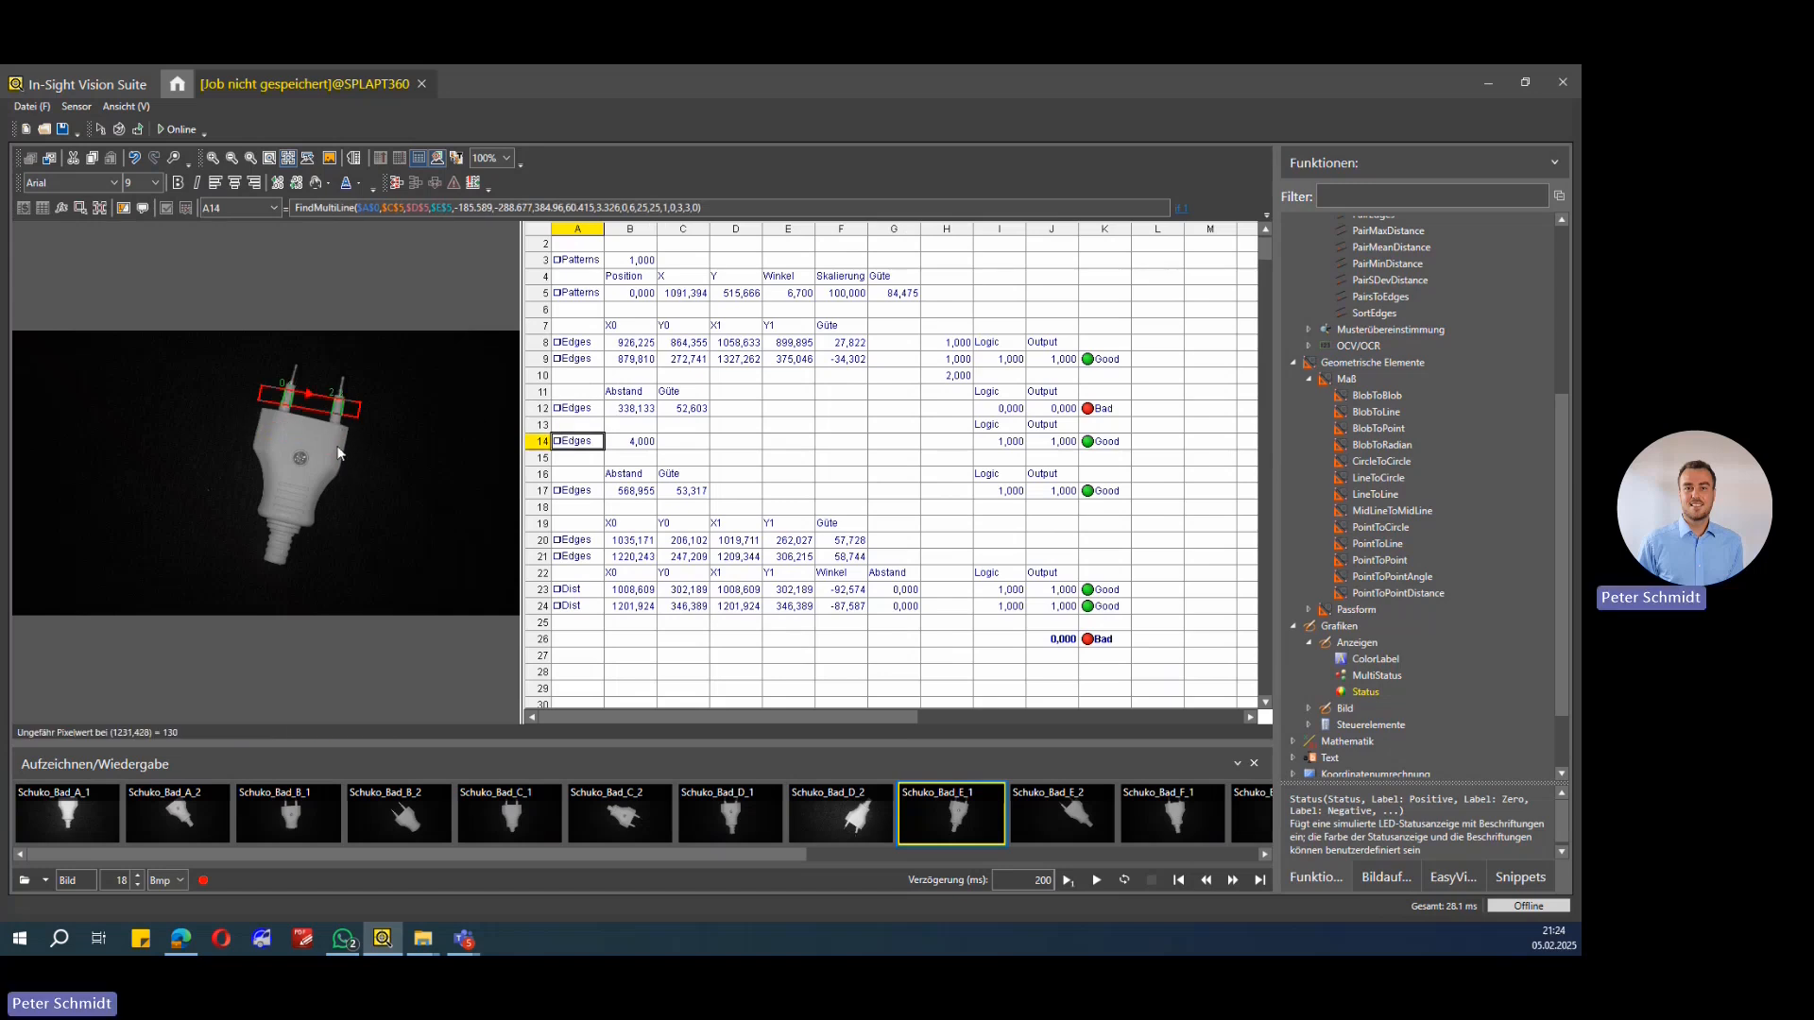
{"action": "left_click", "coordinate": [567, 360]}
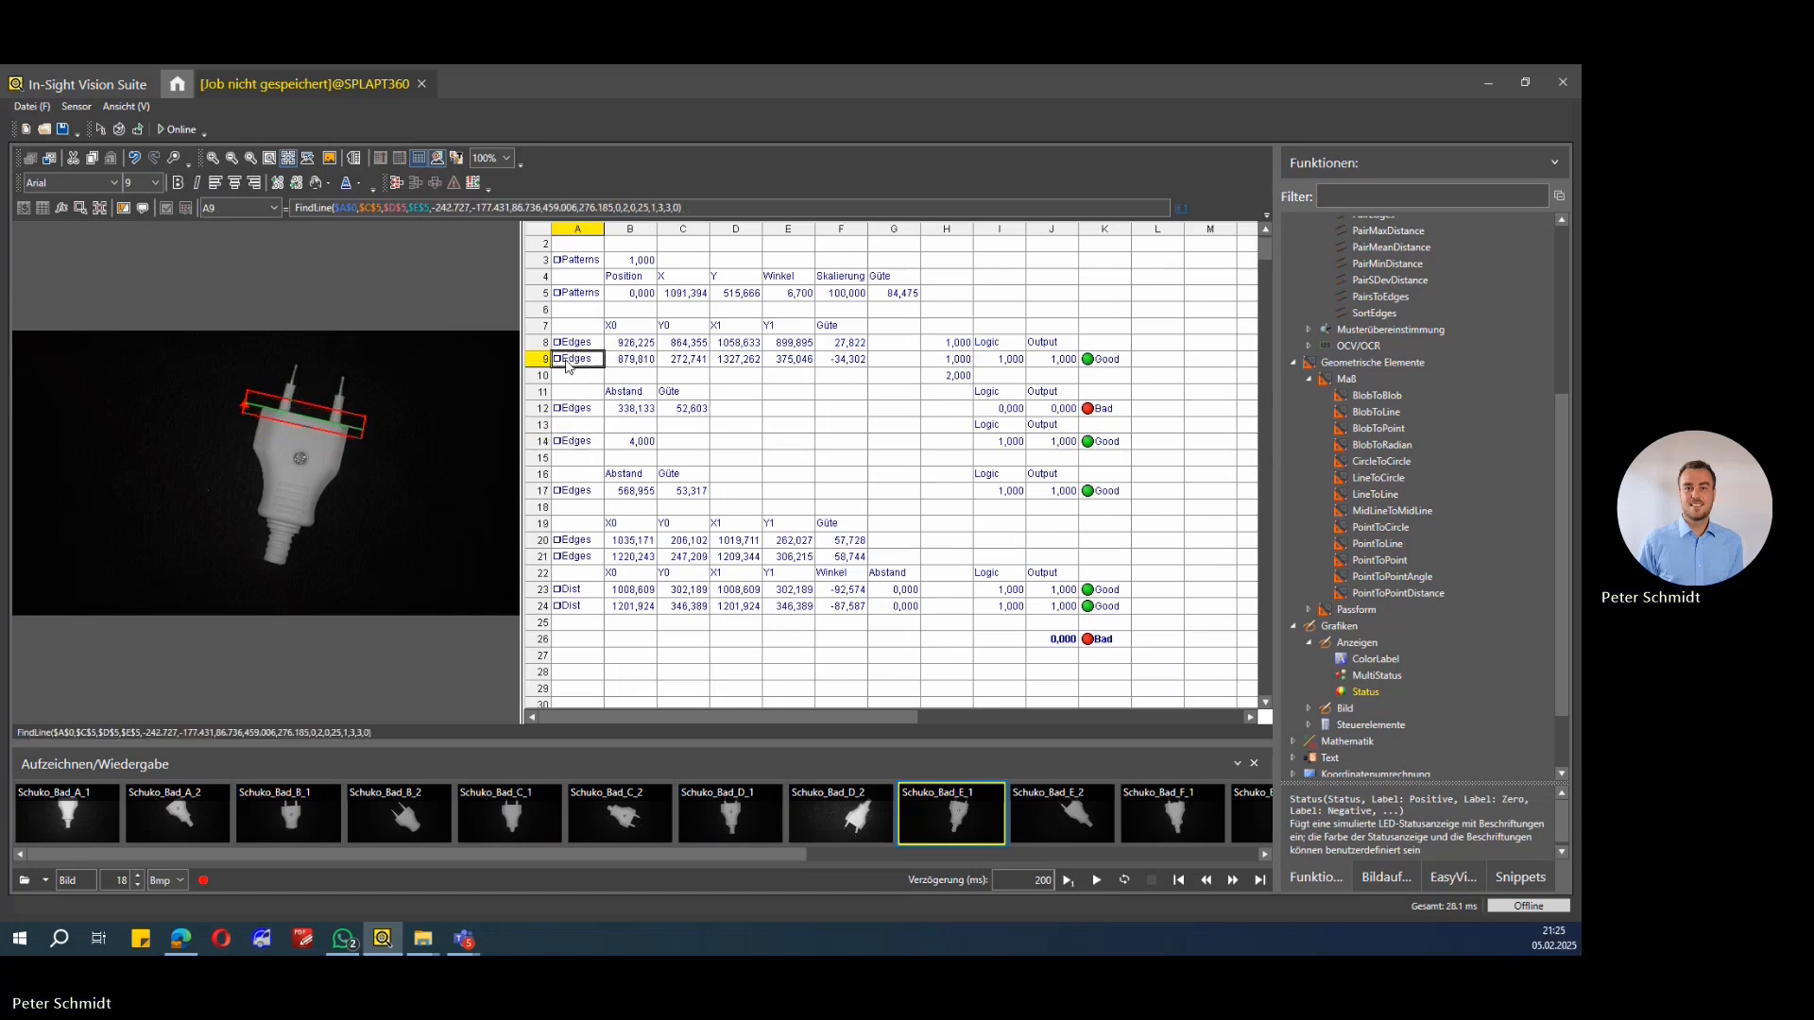
{"action": "left_click", "coordinate": [569, 408]}
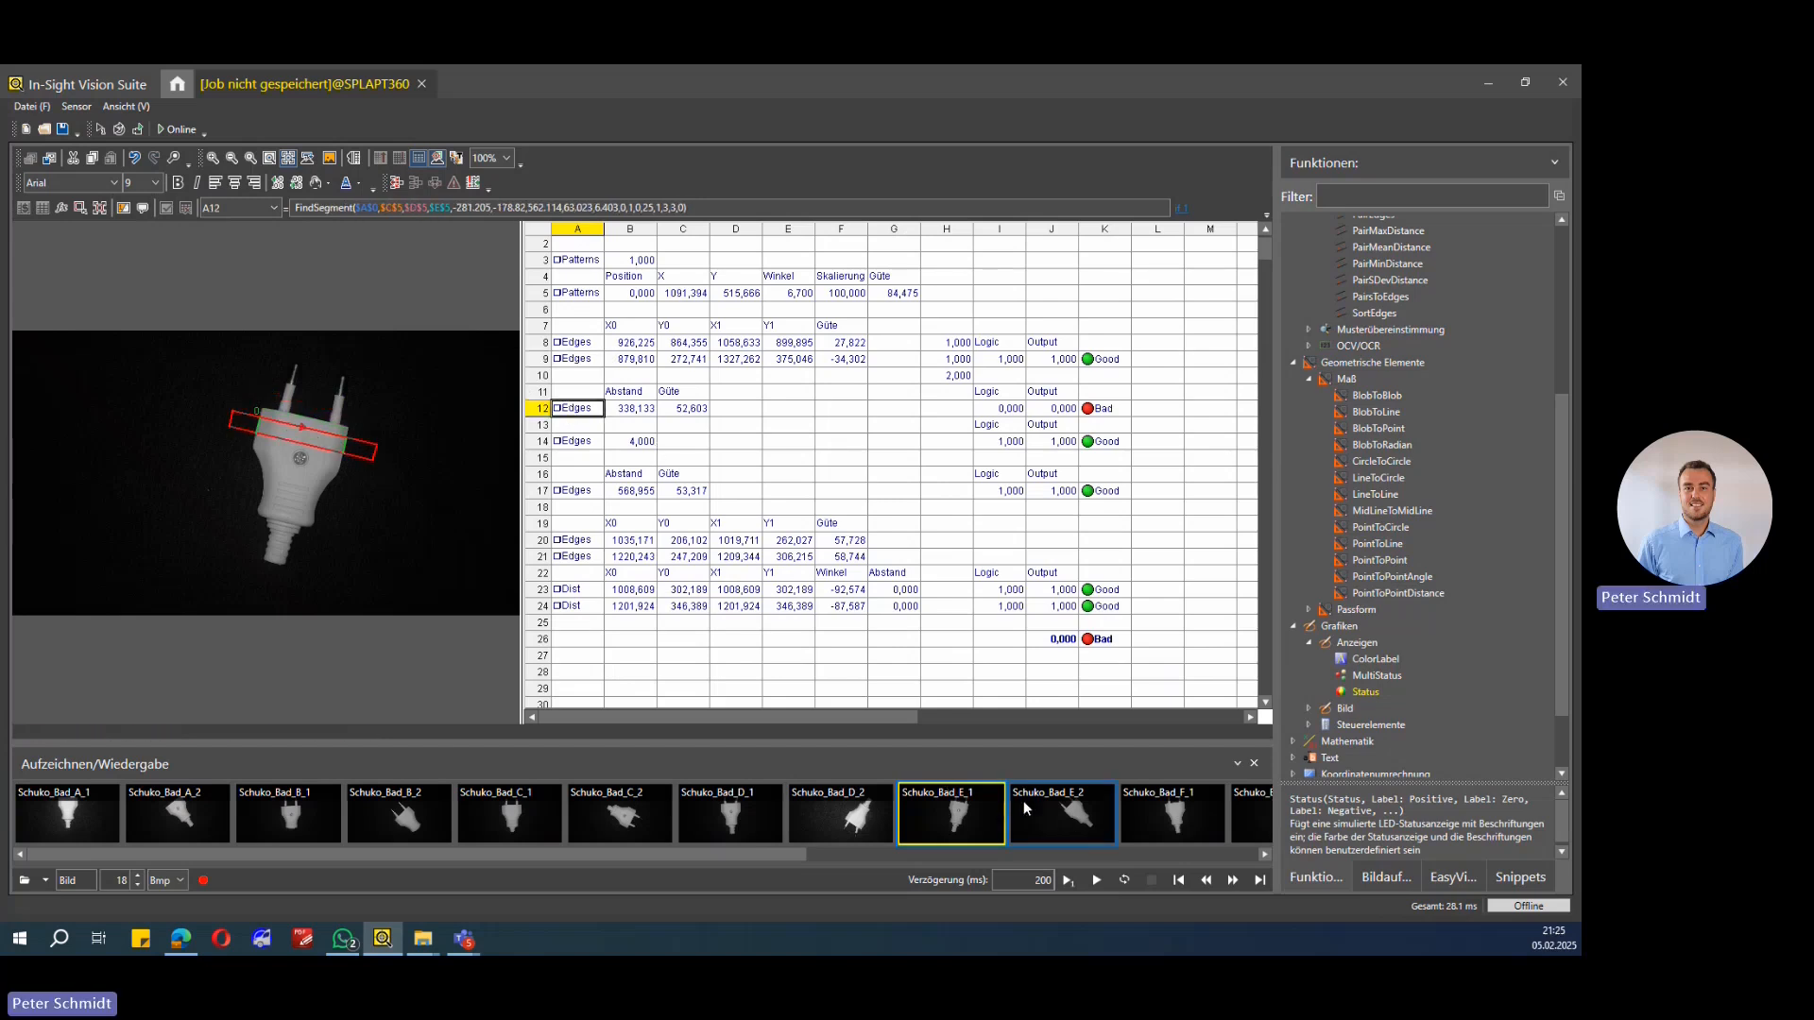
Step: Load images Schuko_Bad_F_1, Schuko_Bad_F_2 and Schuko_Good_1 from the recorded image strip to check results
{"action": "left_click", "coordinate": [1175, 810]}
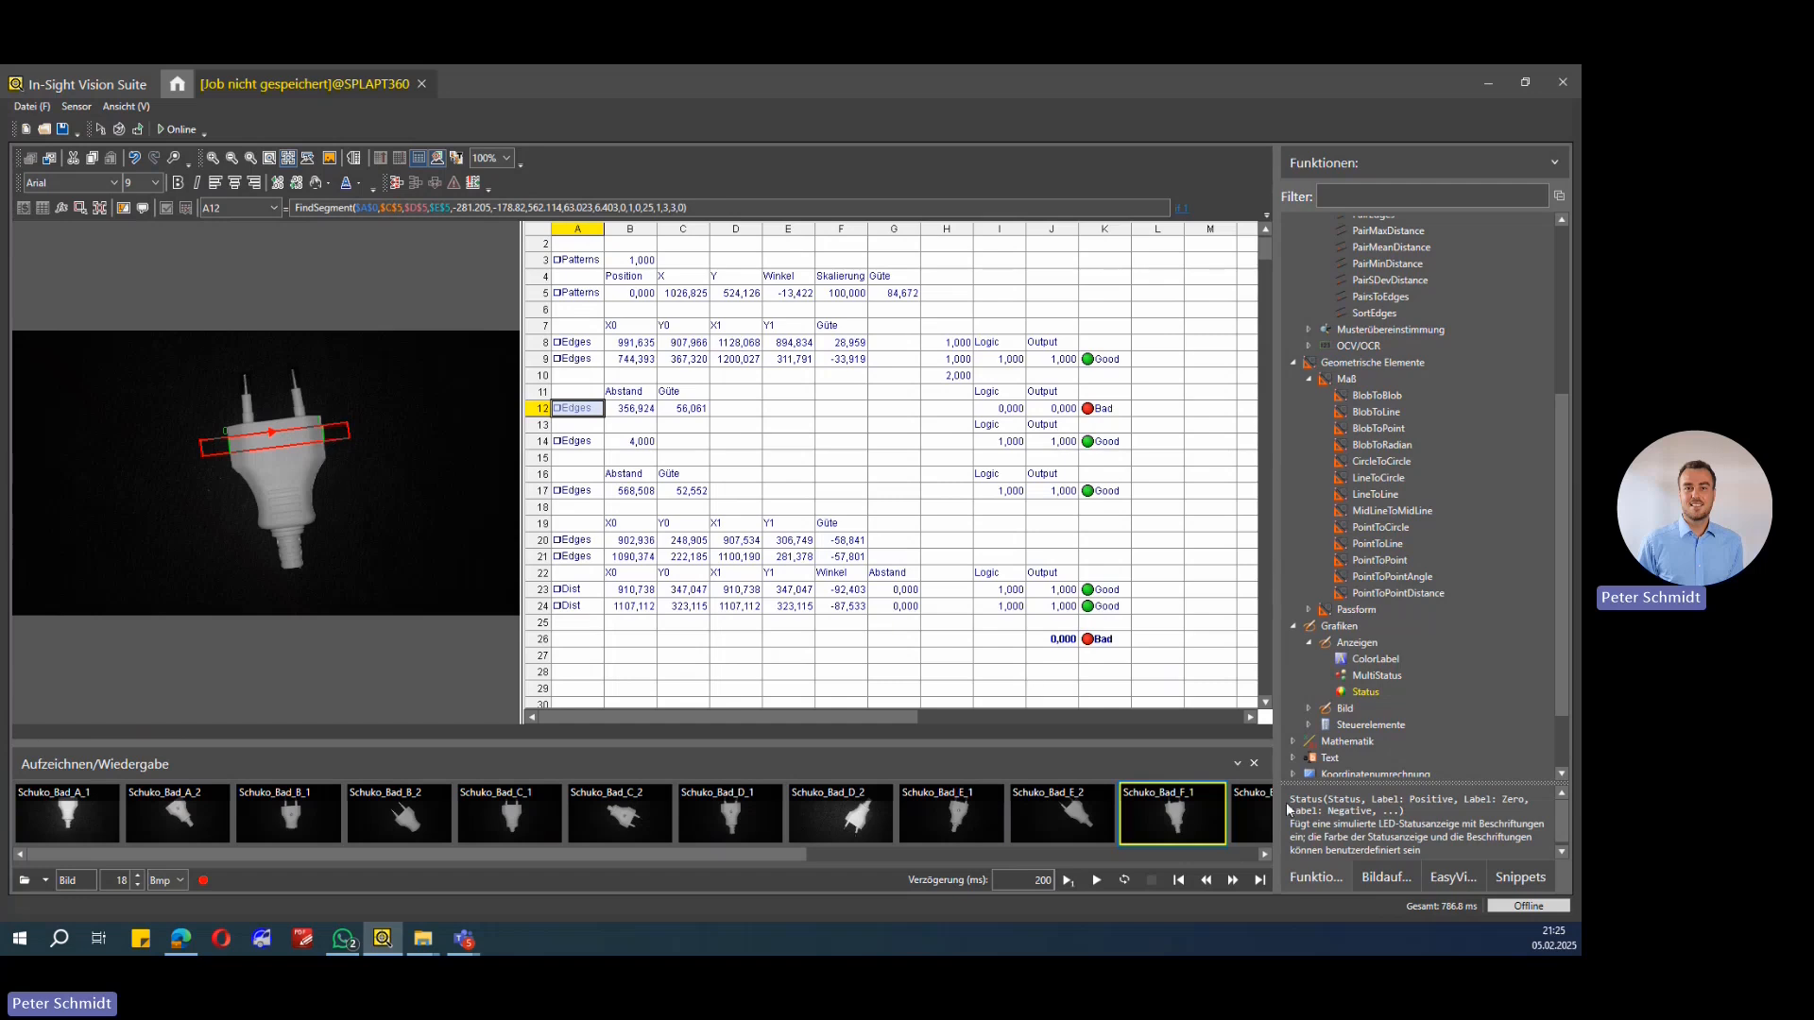
{"action": "left_click", "coordinate": [1249, 820]}
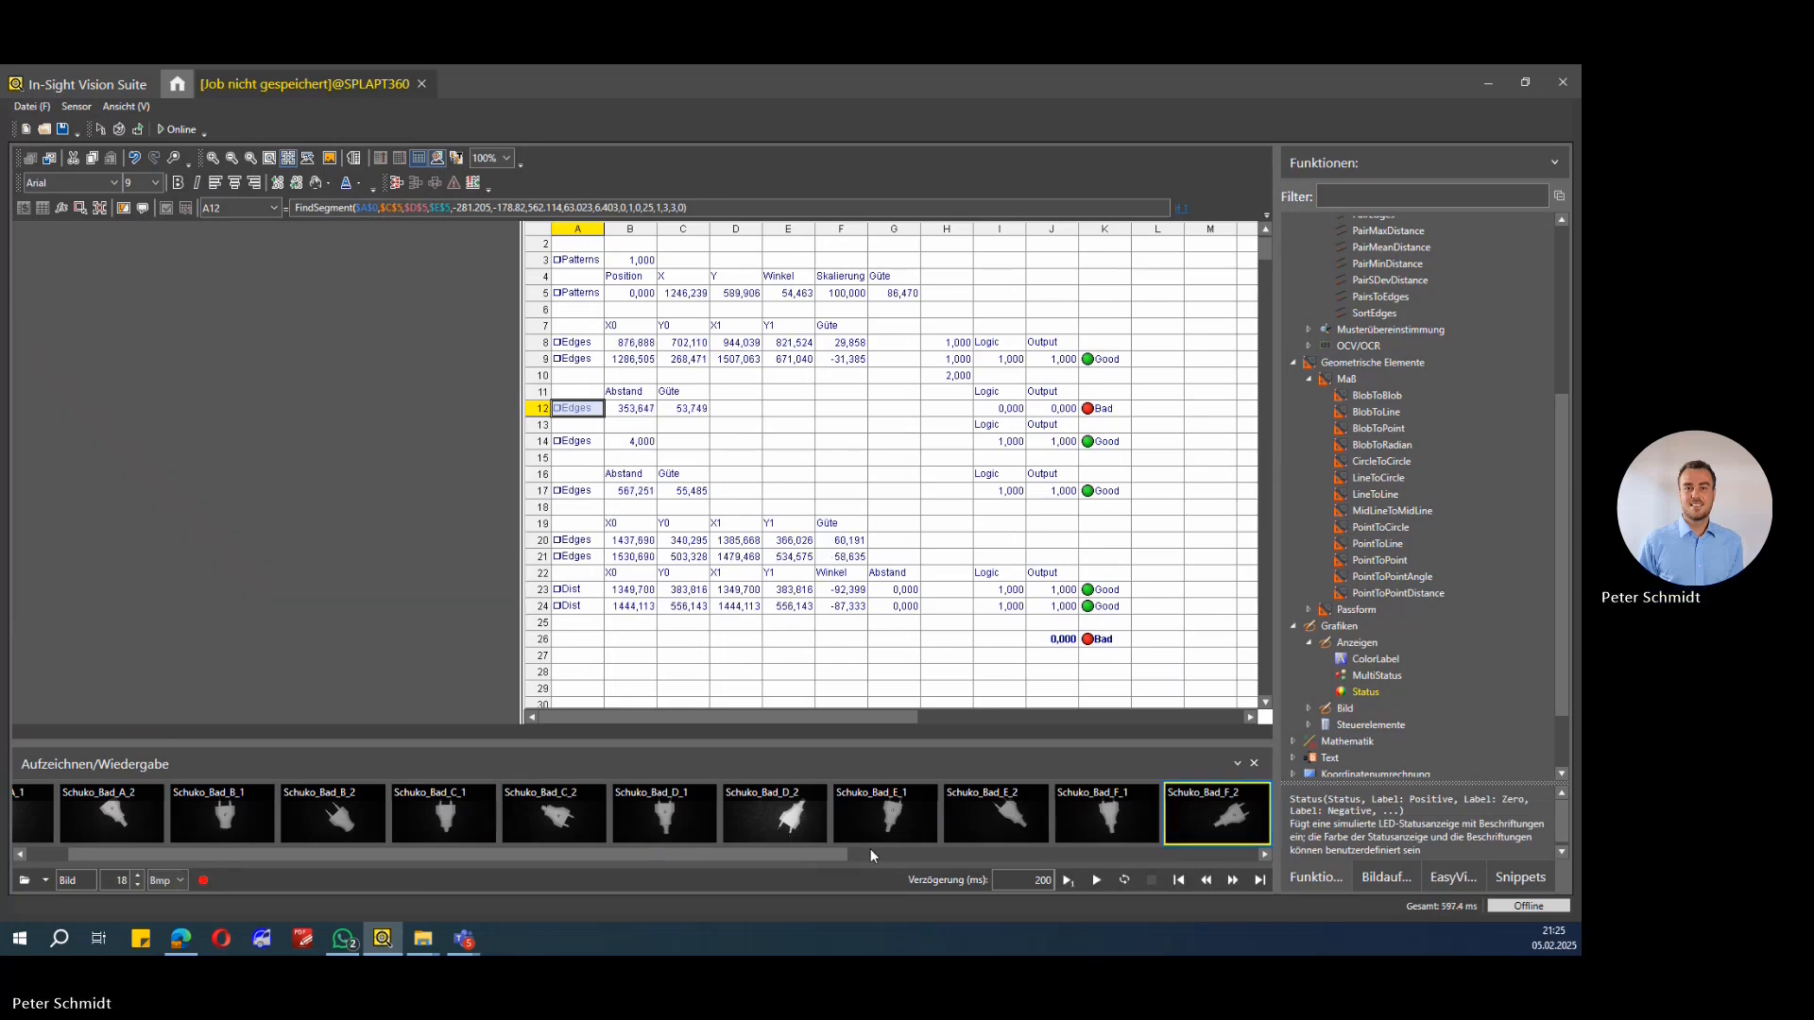
{"action": "left_click", "coordinate": [1122, 860]}
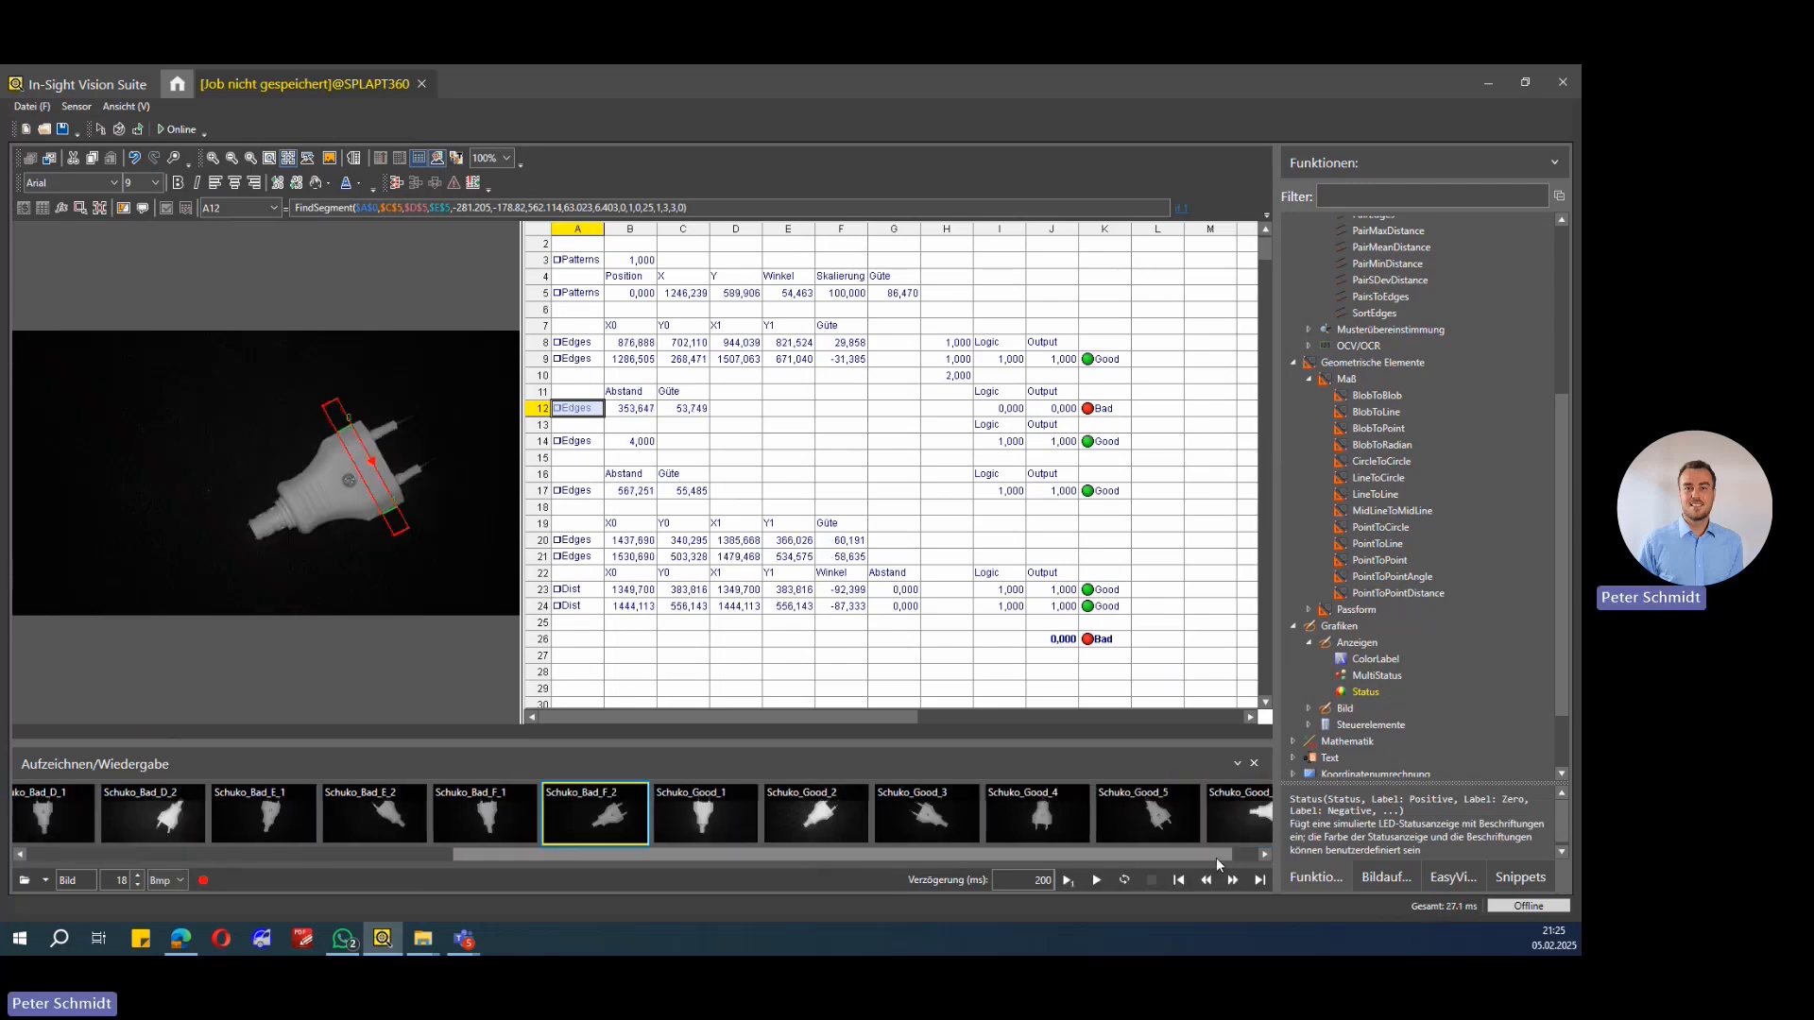
{"action": "left_click", "coordinate": [655, 806]}
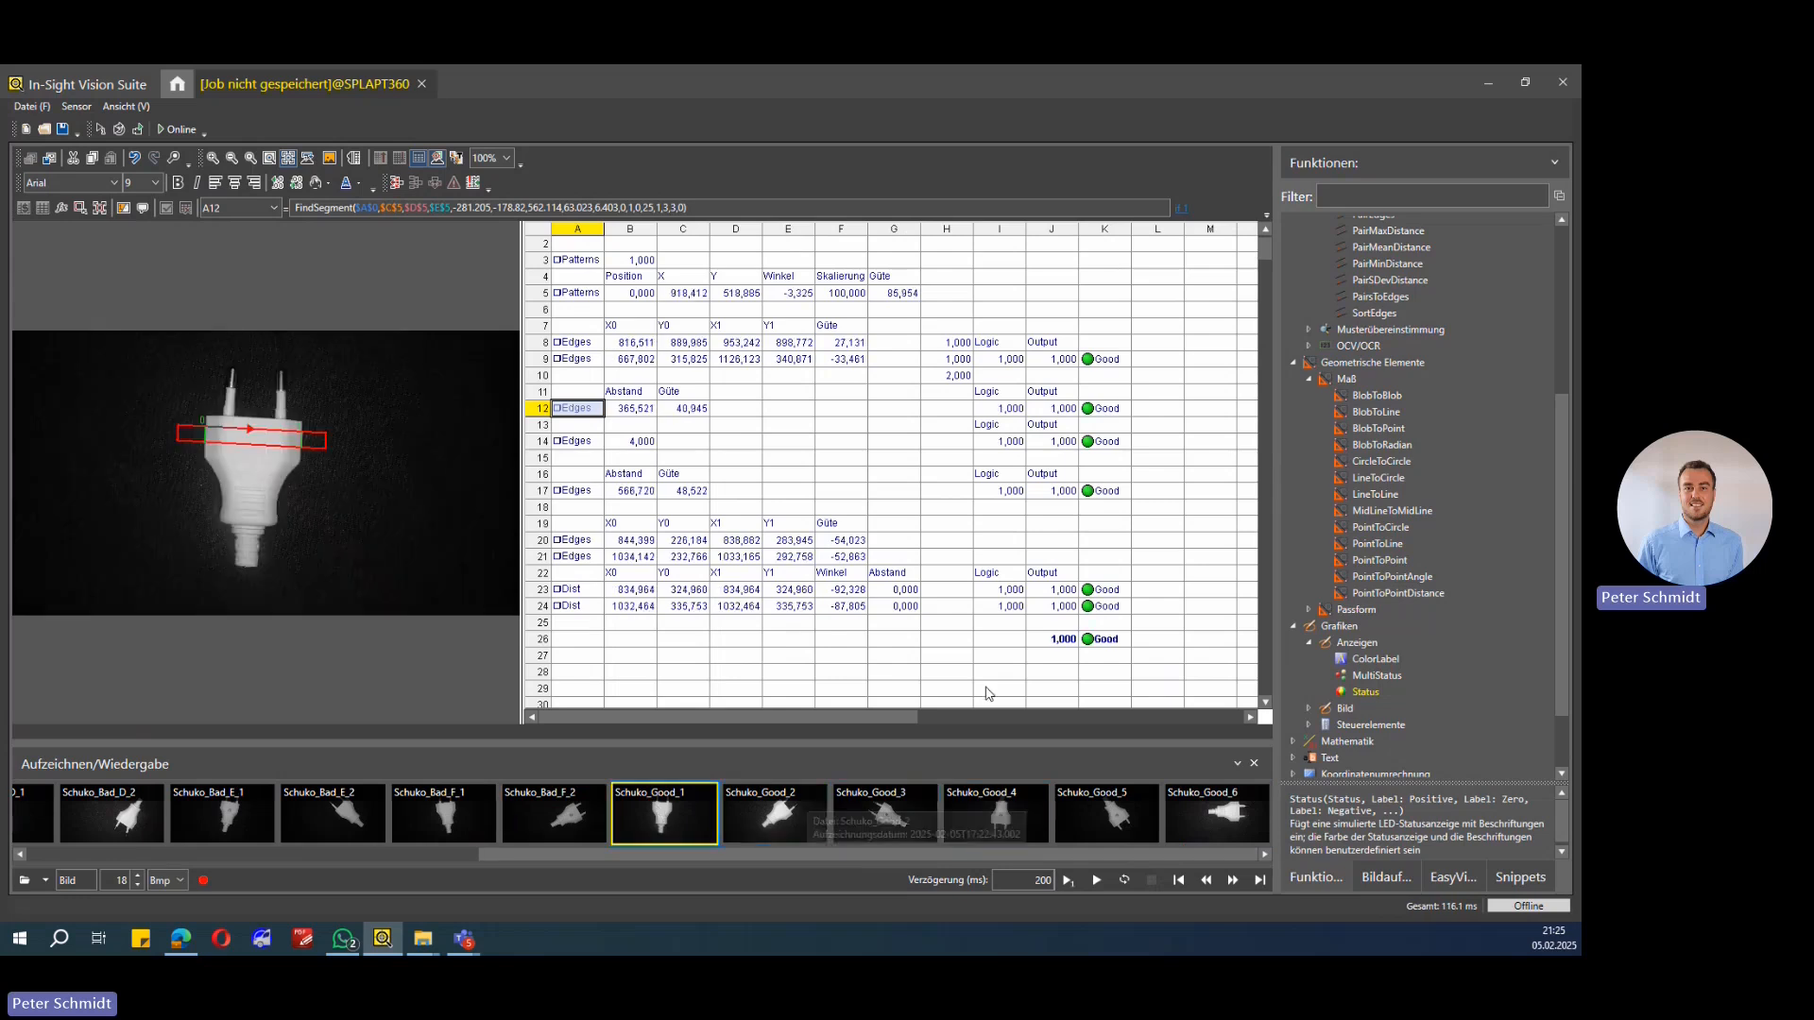
Step: Step forward through the recorded good images up to Schuko_Good_5 to check the overall status
{"action": "left_click", "coordinate": [1231, 880]}
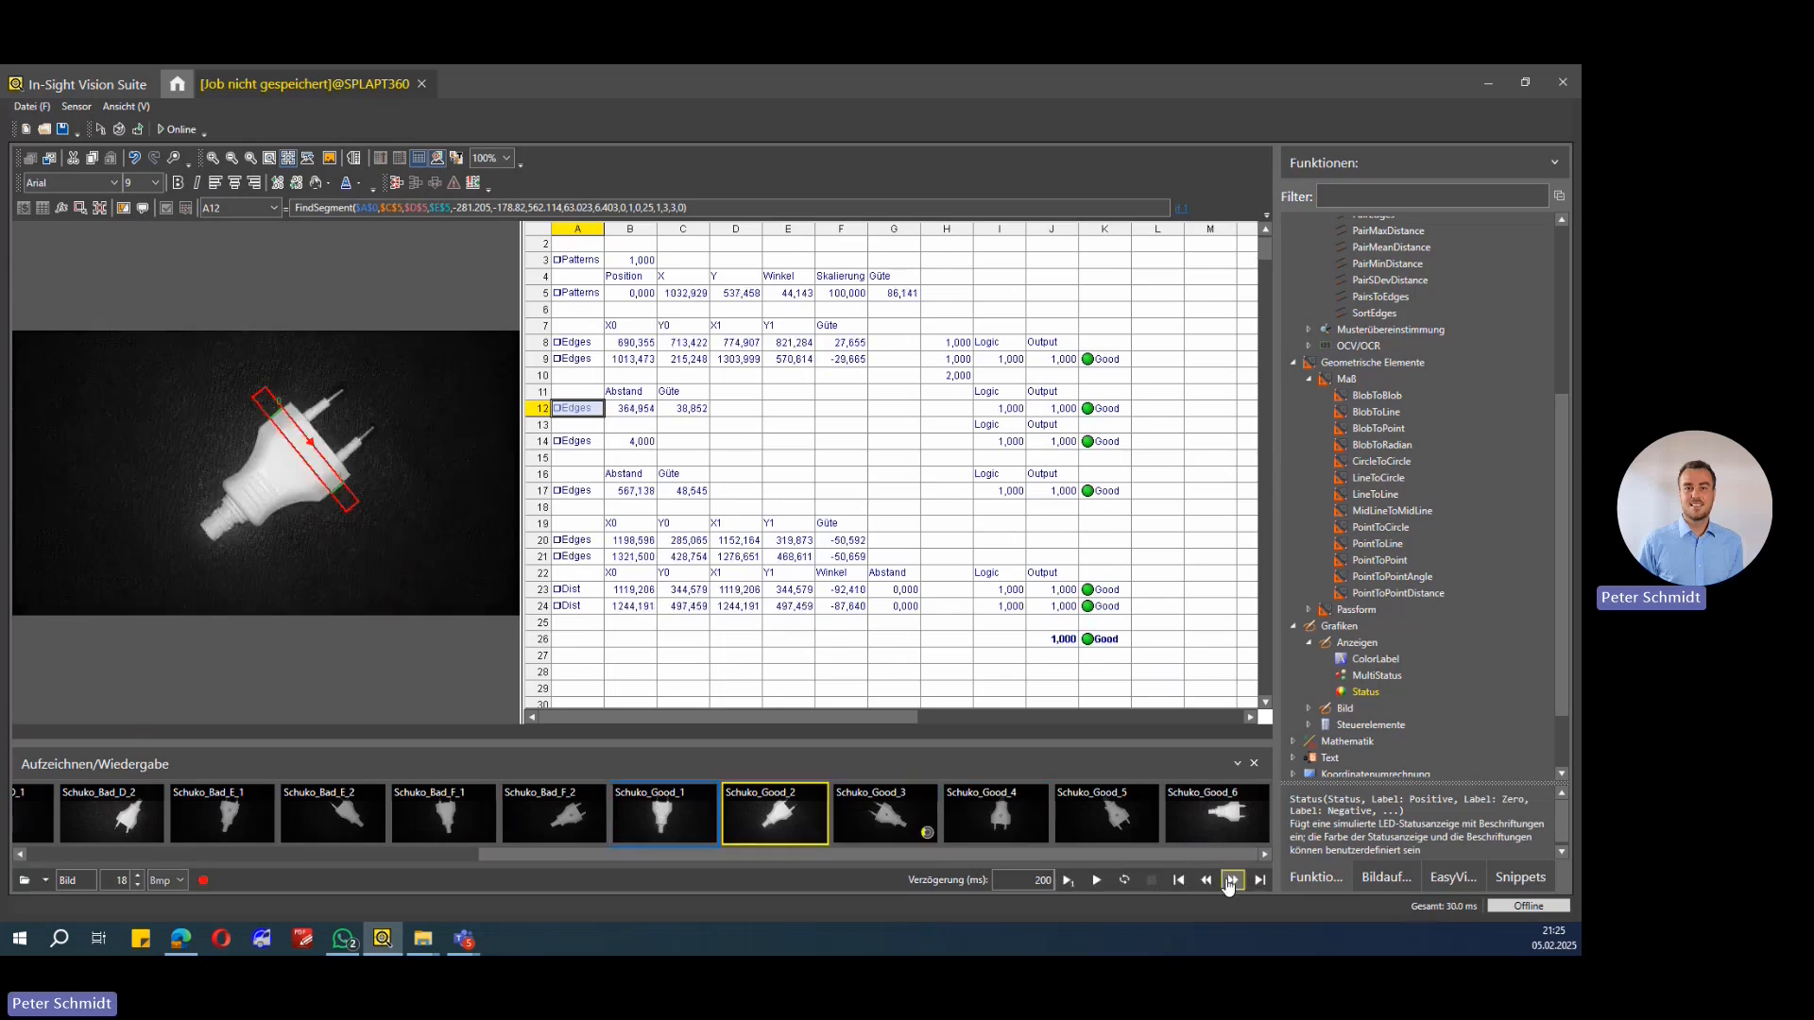
{"action": "left_click", "coordinate": [1231, 880]}
{"action": "left_click", "coordinate": [1231, 879]}
{"action": "left_click", "coordinate": [1231, 880]}
{"action": "left_click", "coordinate": [1231, 879]}
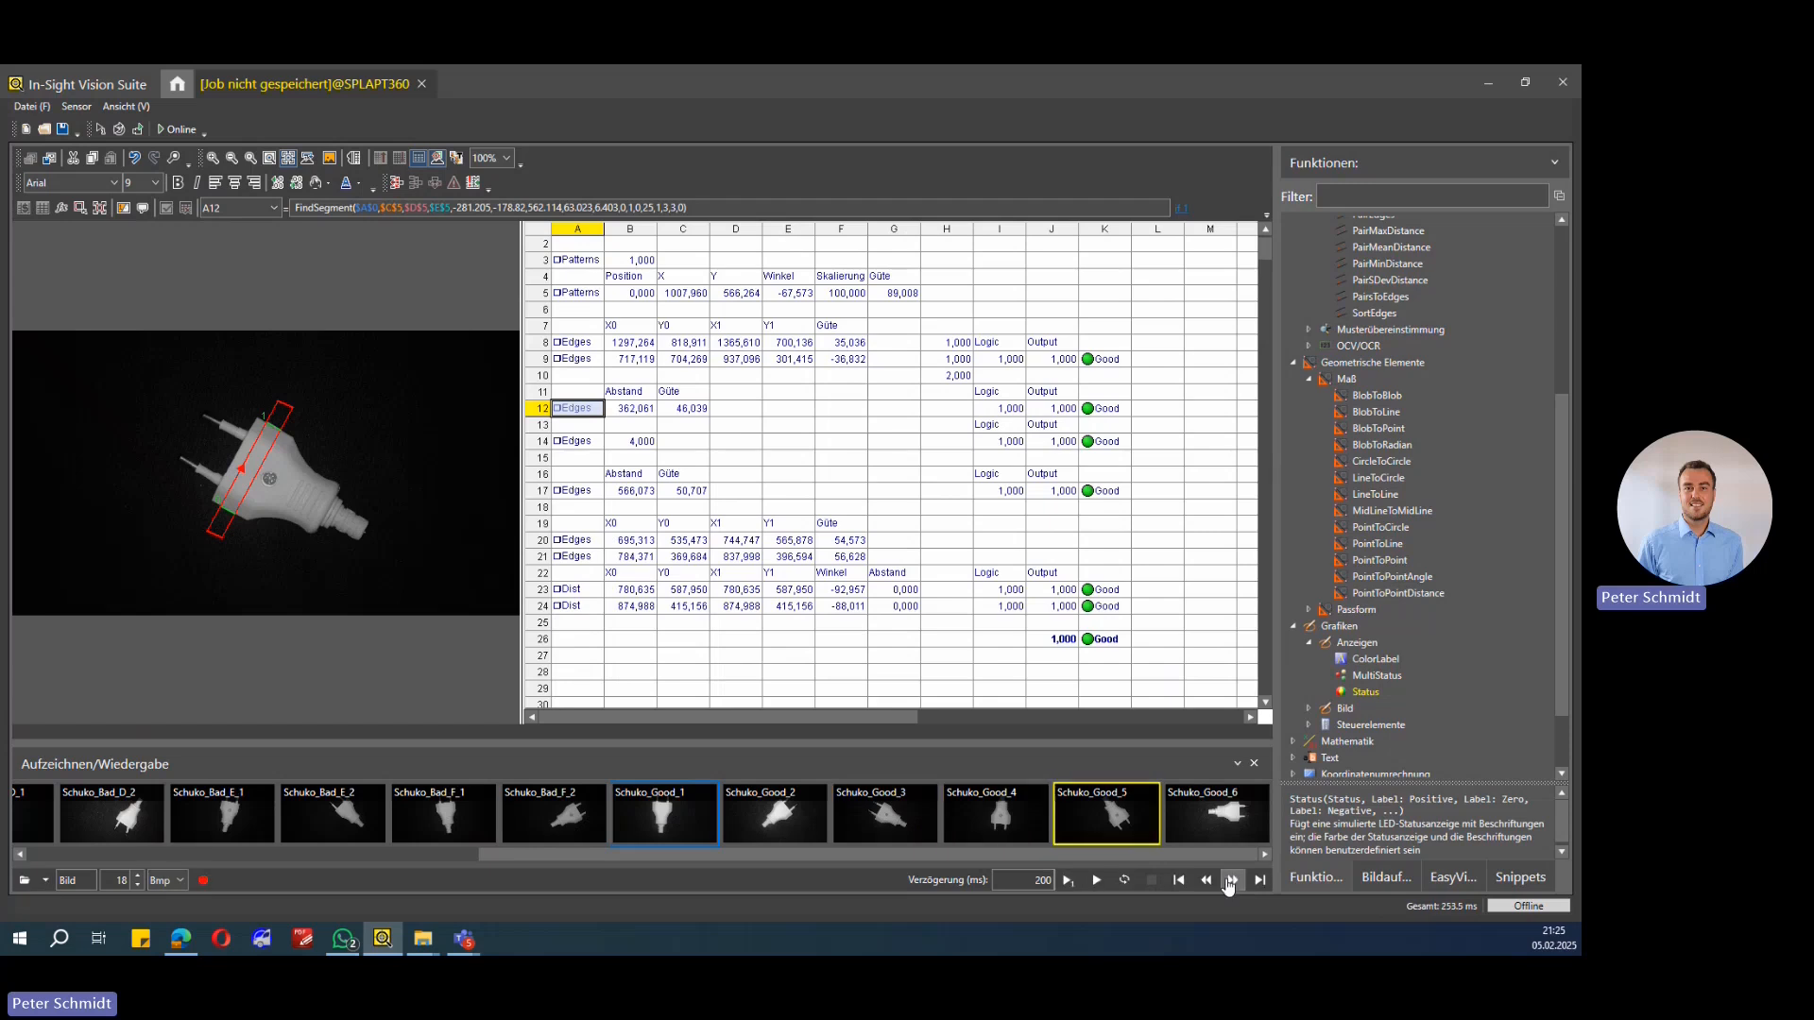